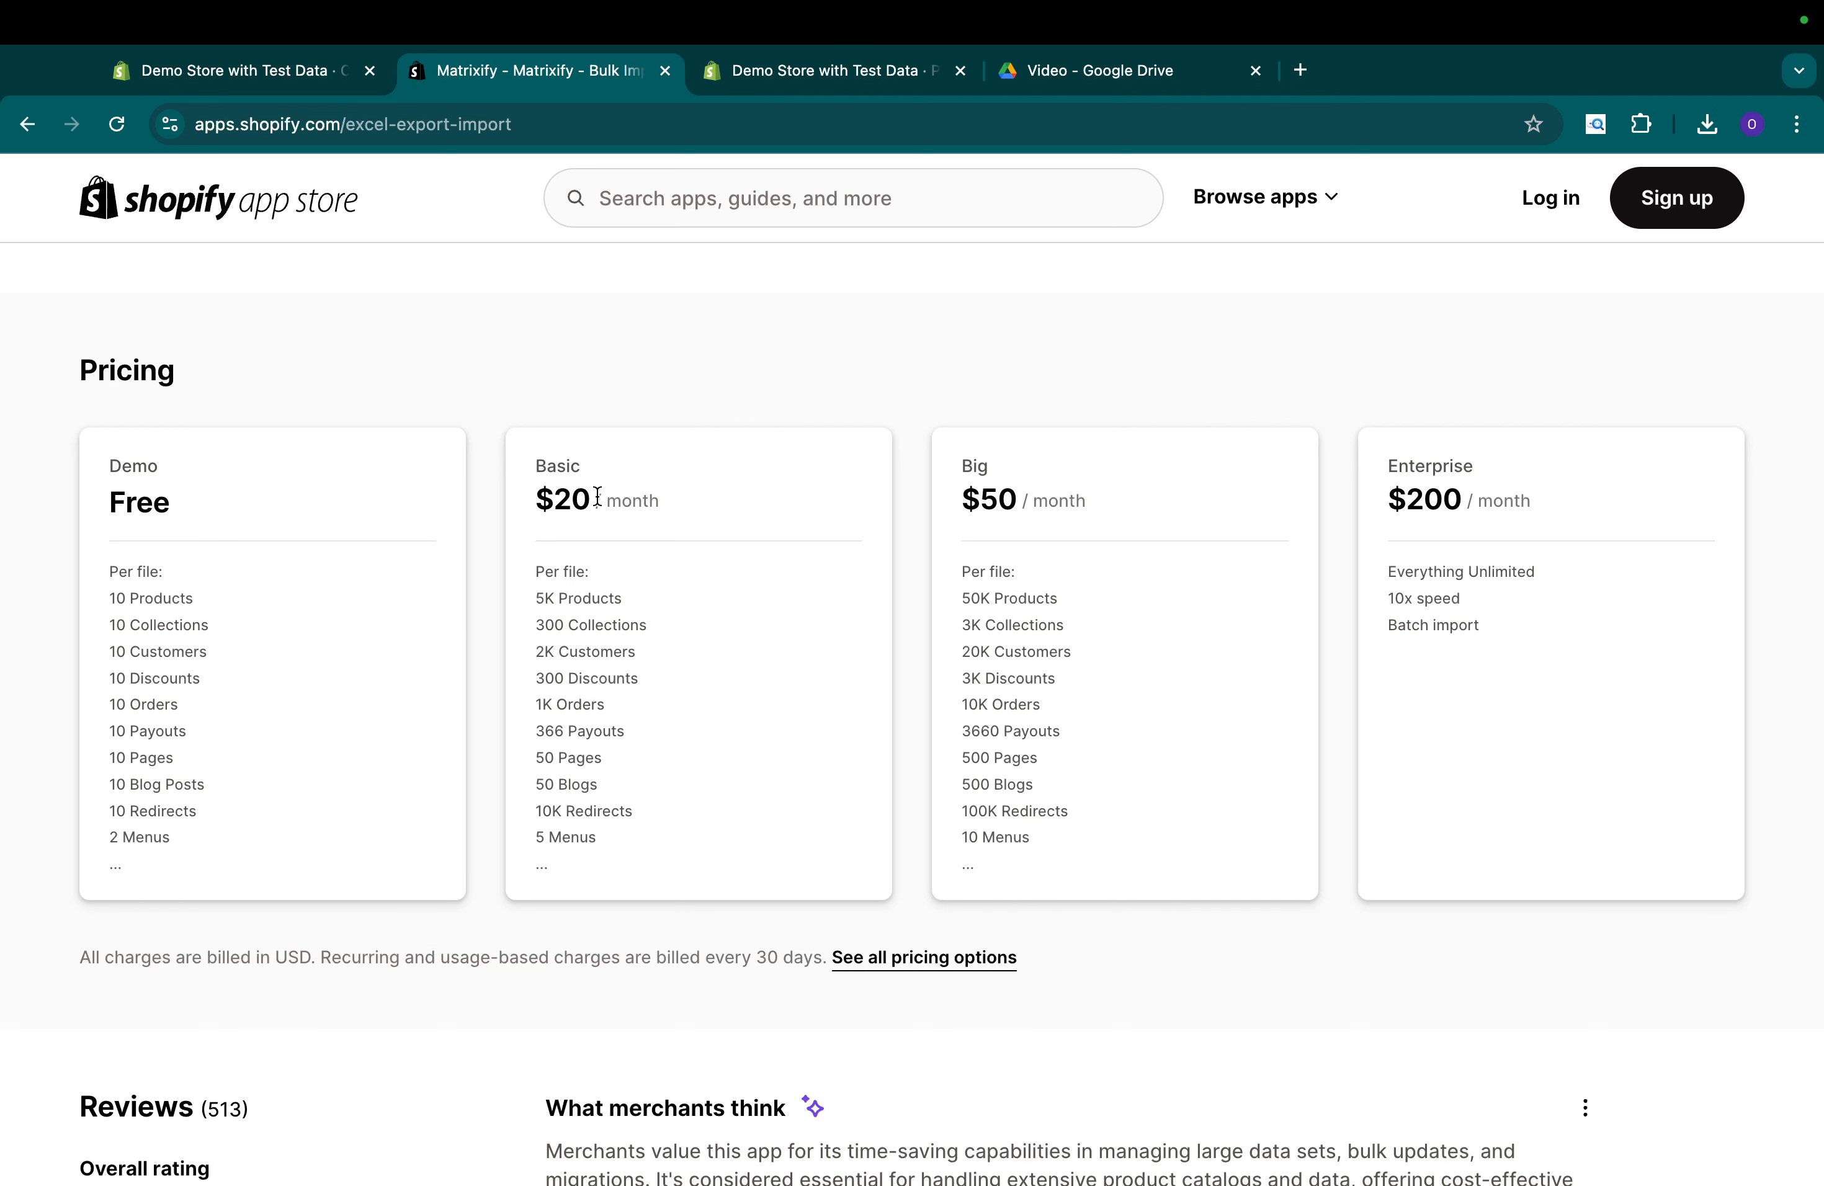
# Review the collection limit of Matrixify's Basic plan and switch to the Shopify admin's collections list.
pyautogui.moveTo(537, 624); pyautogui.dragTo(695, 637)
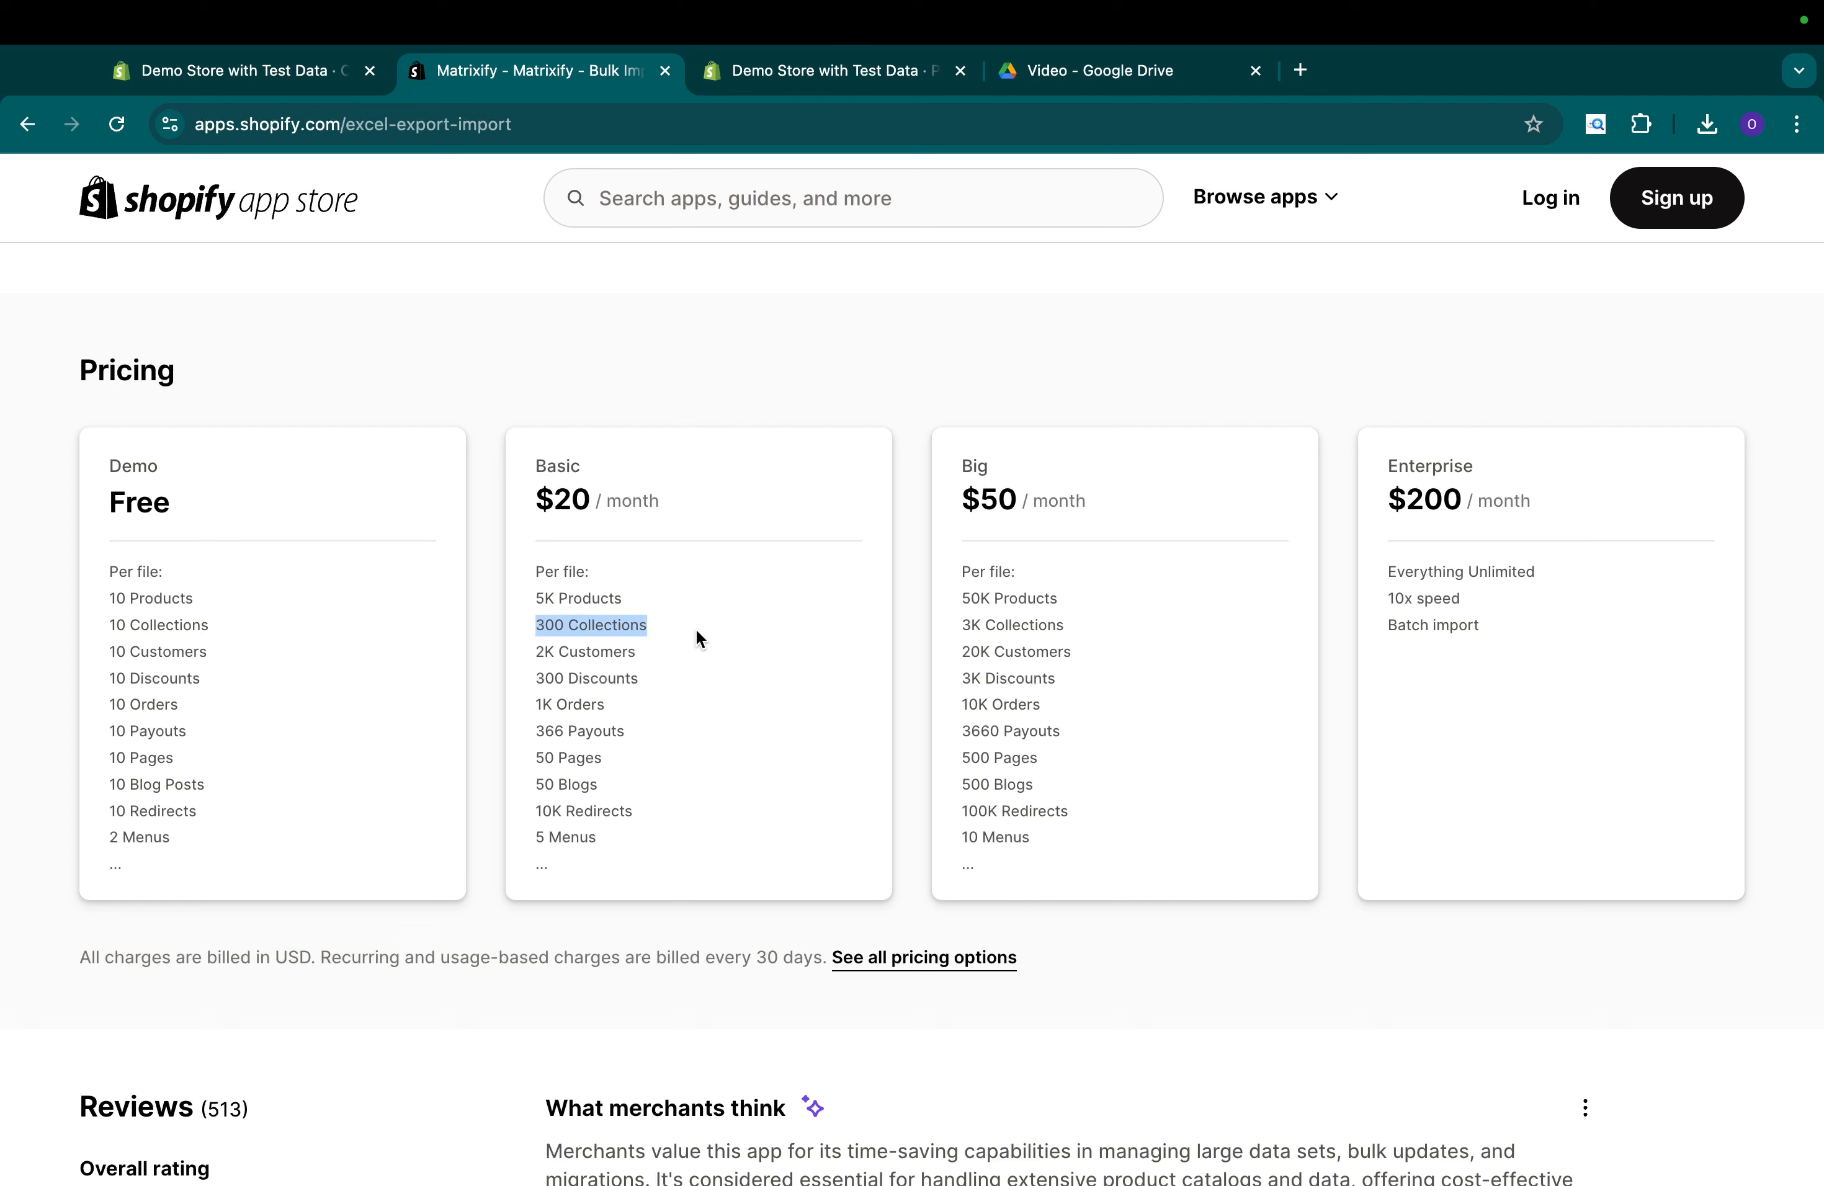
pyautogui.scroll(15, 695, 629)
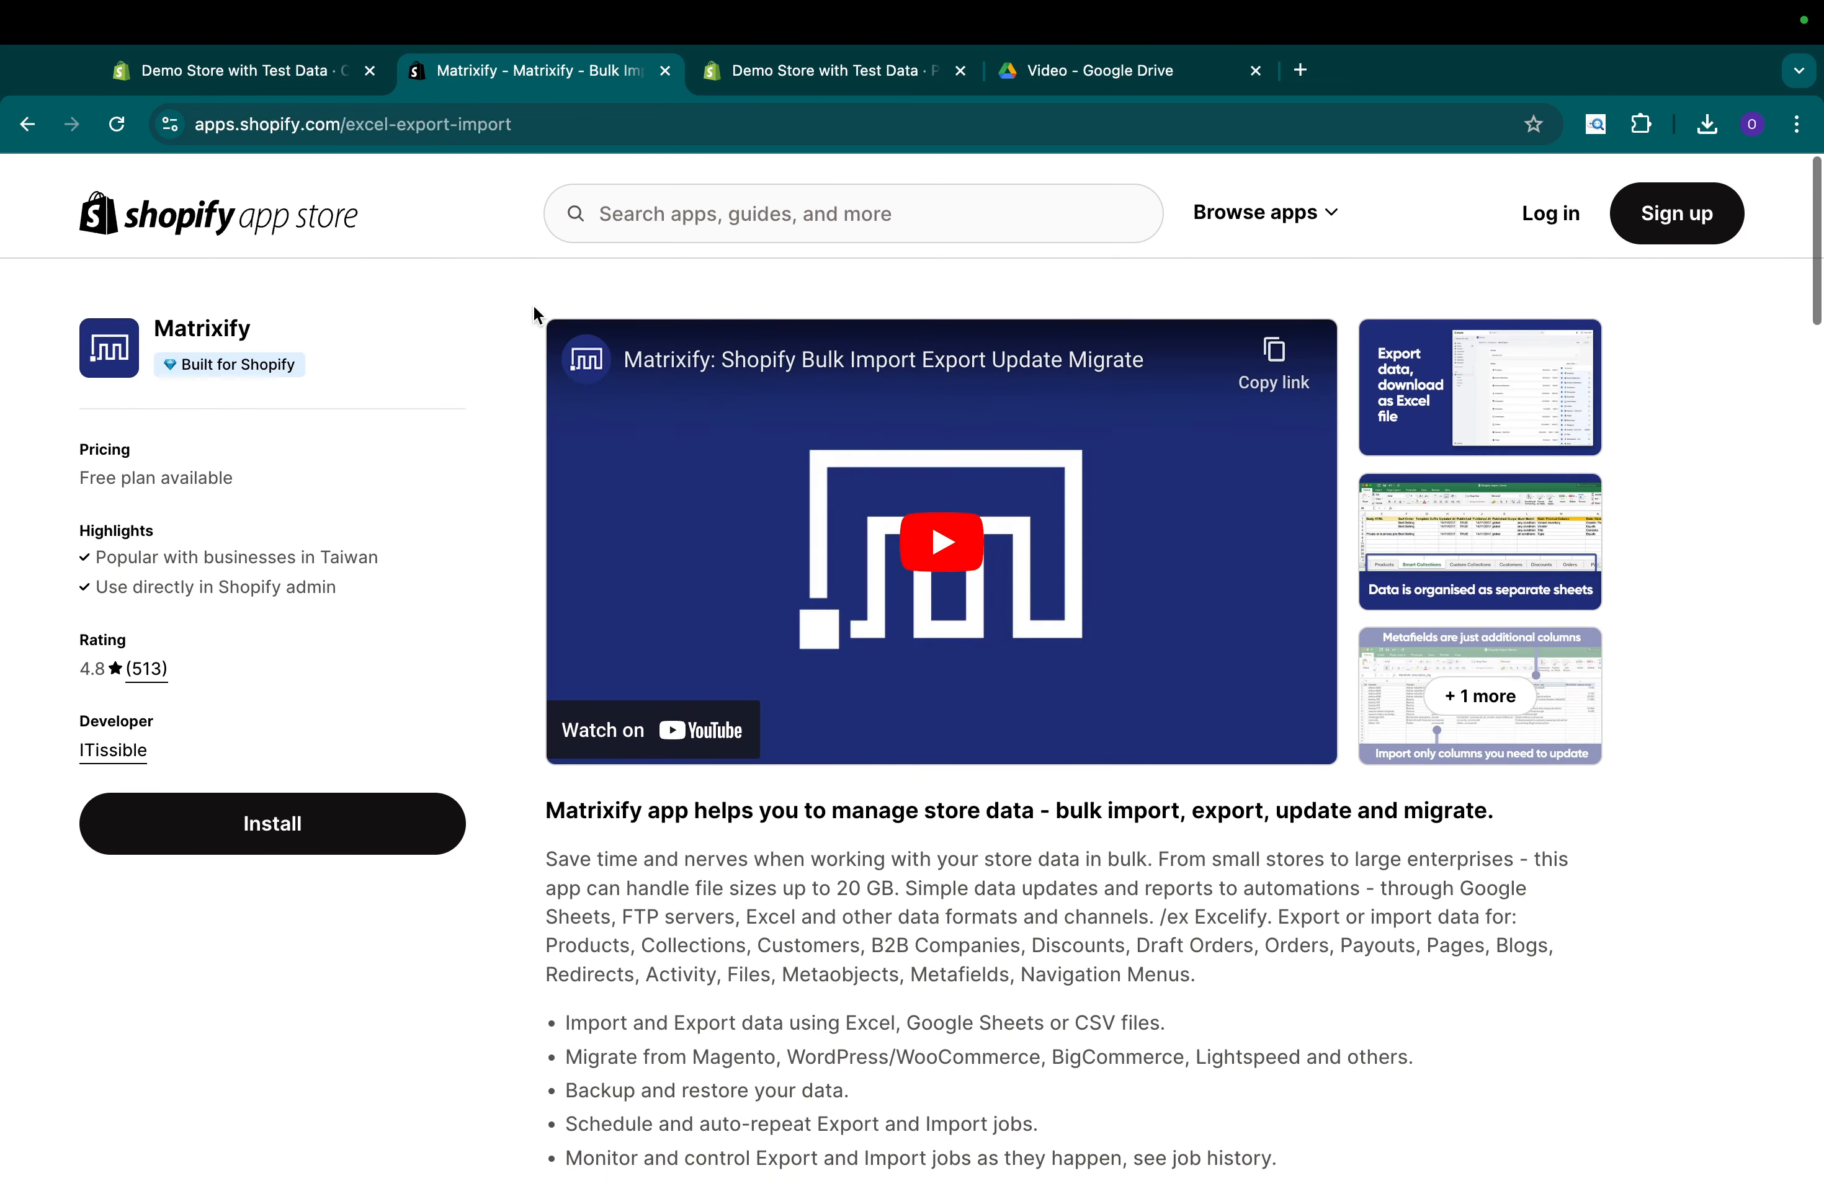
pyautogui.click(327, 72)
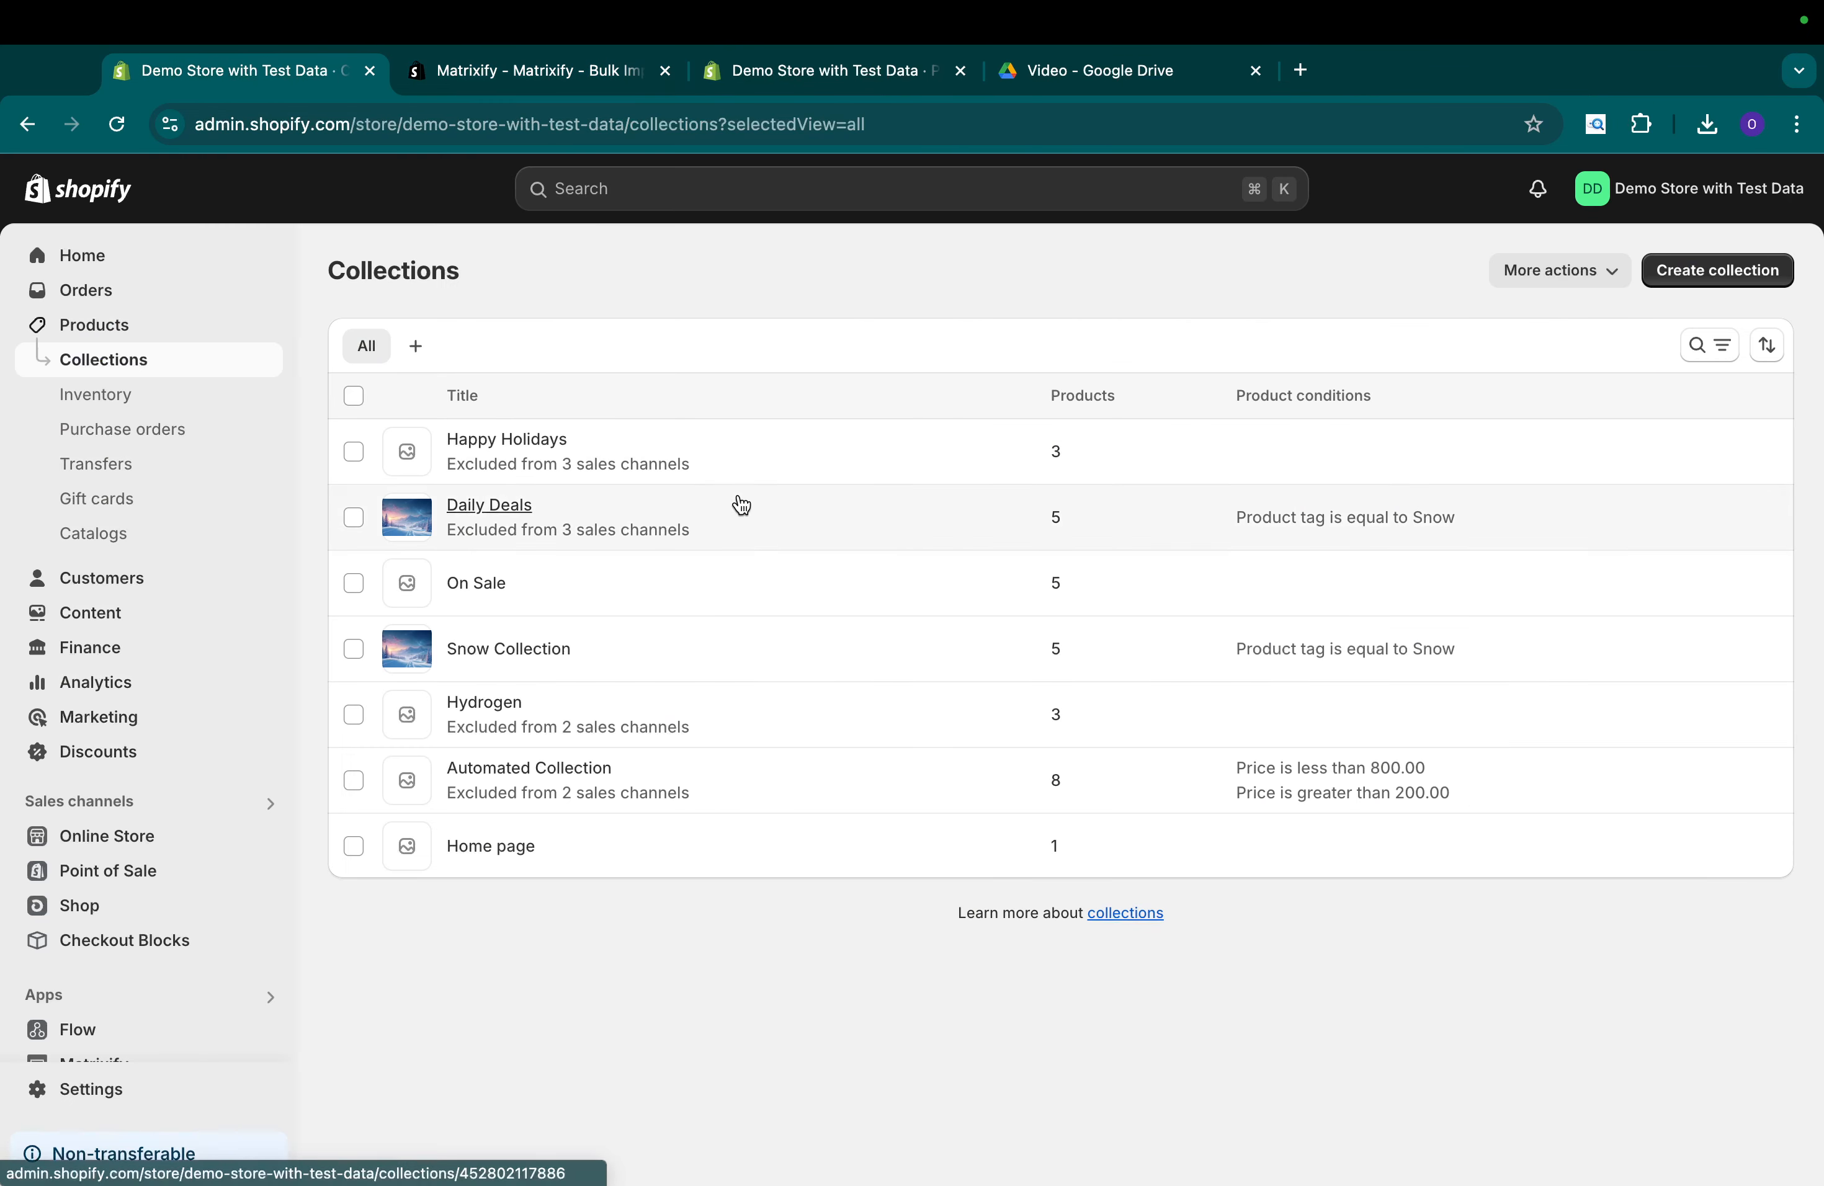
pyautogui.moveTo(738, 462)
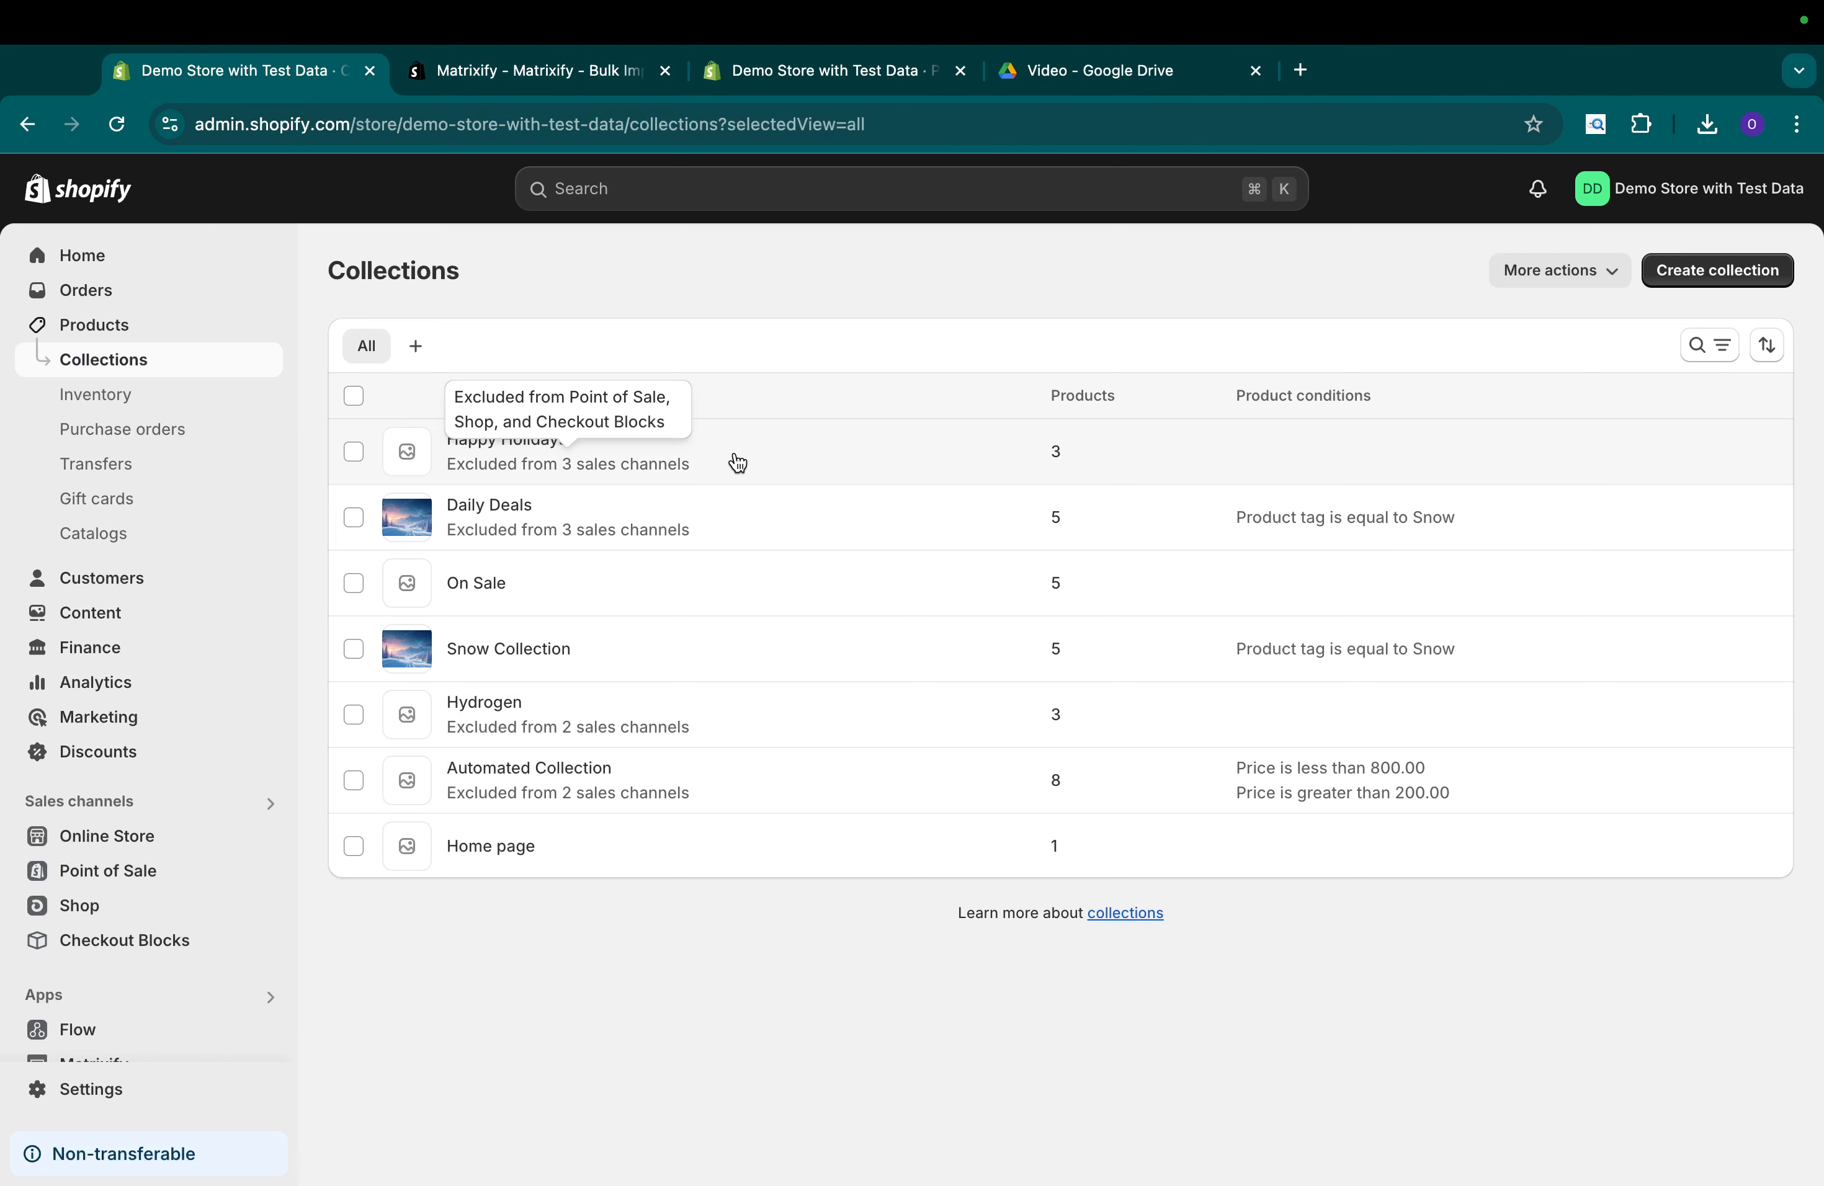
# Start a new collection and set its collection type to Automated.
pyautogui.click(1714, 274)
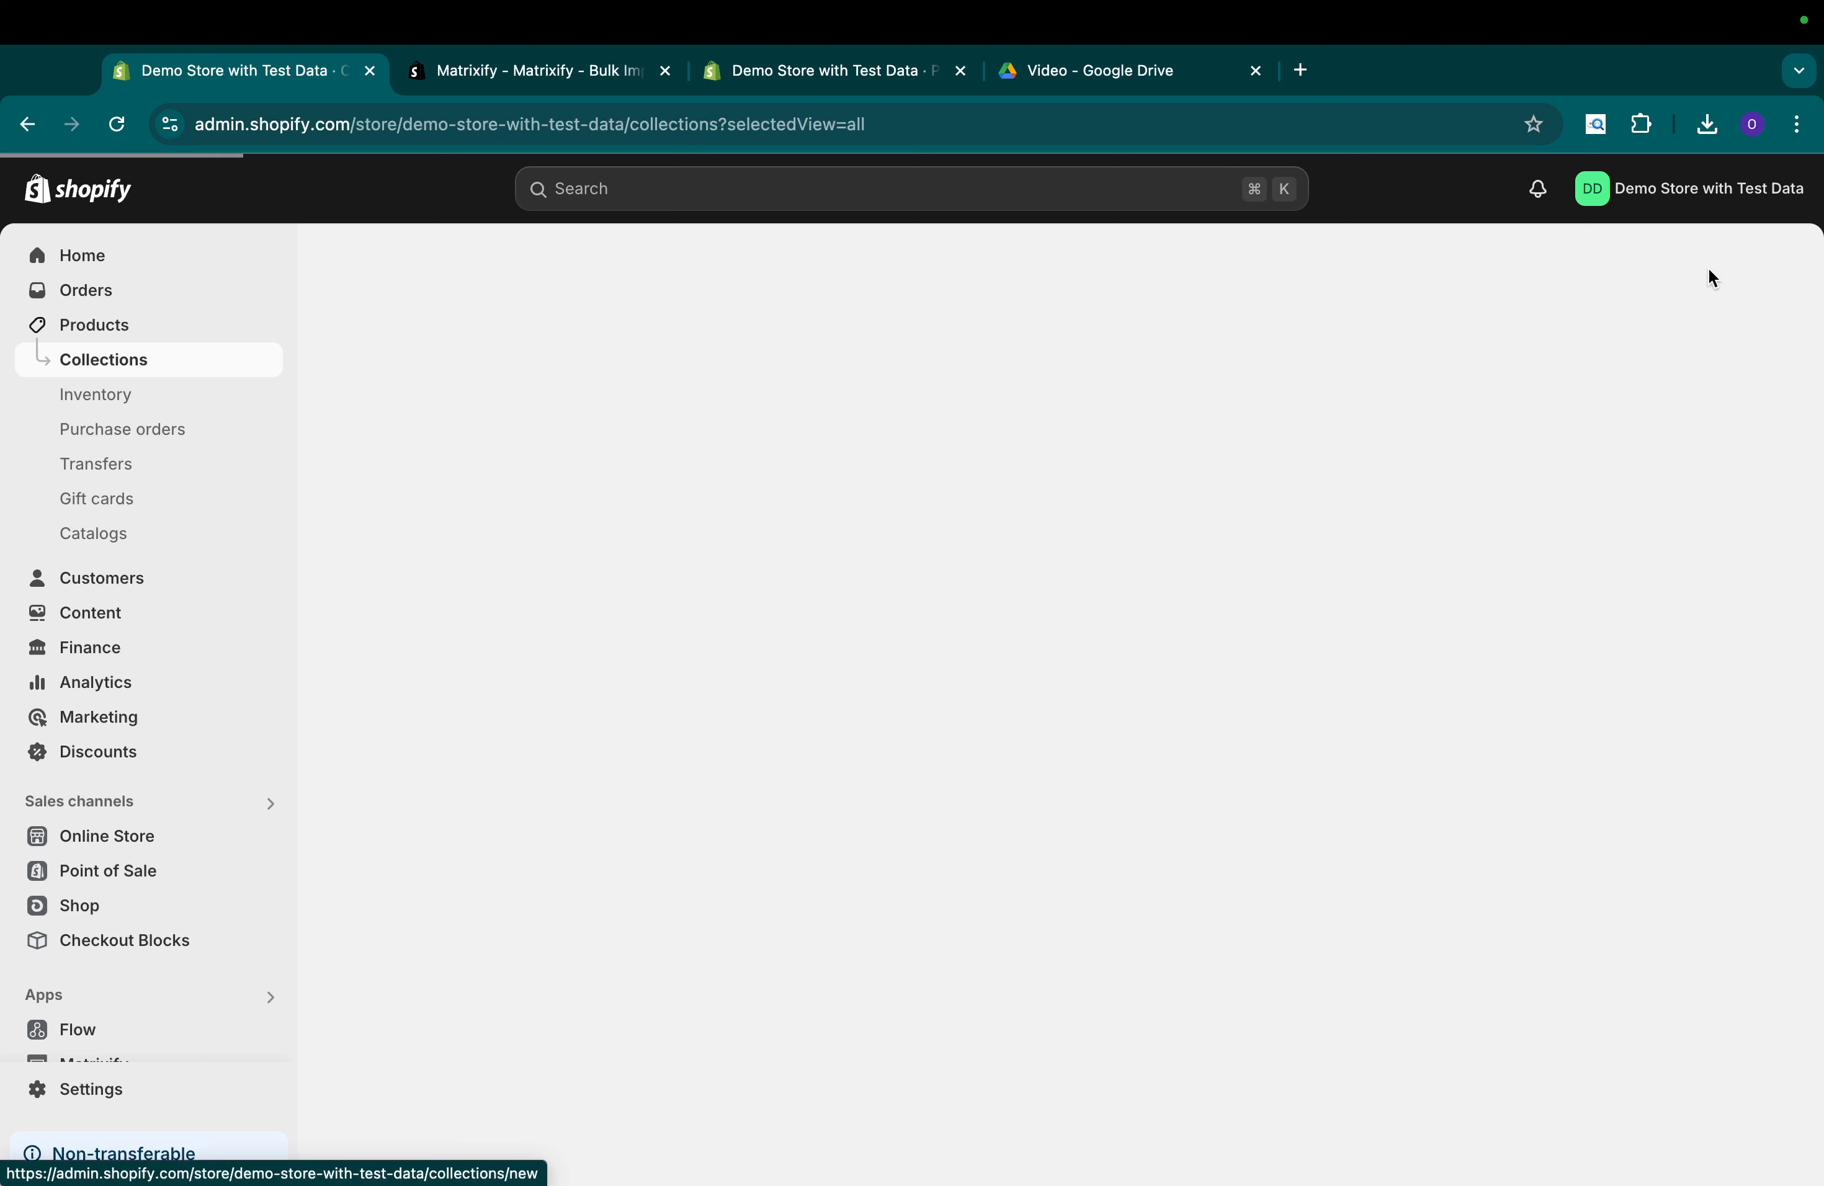
pyautogui.scroll(-3, 871, 801)
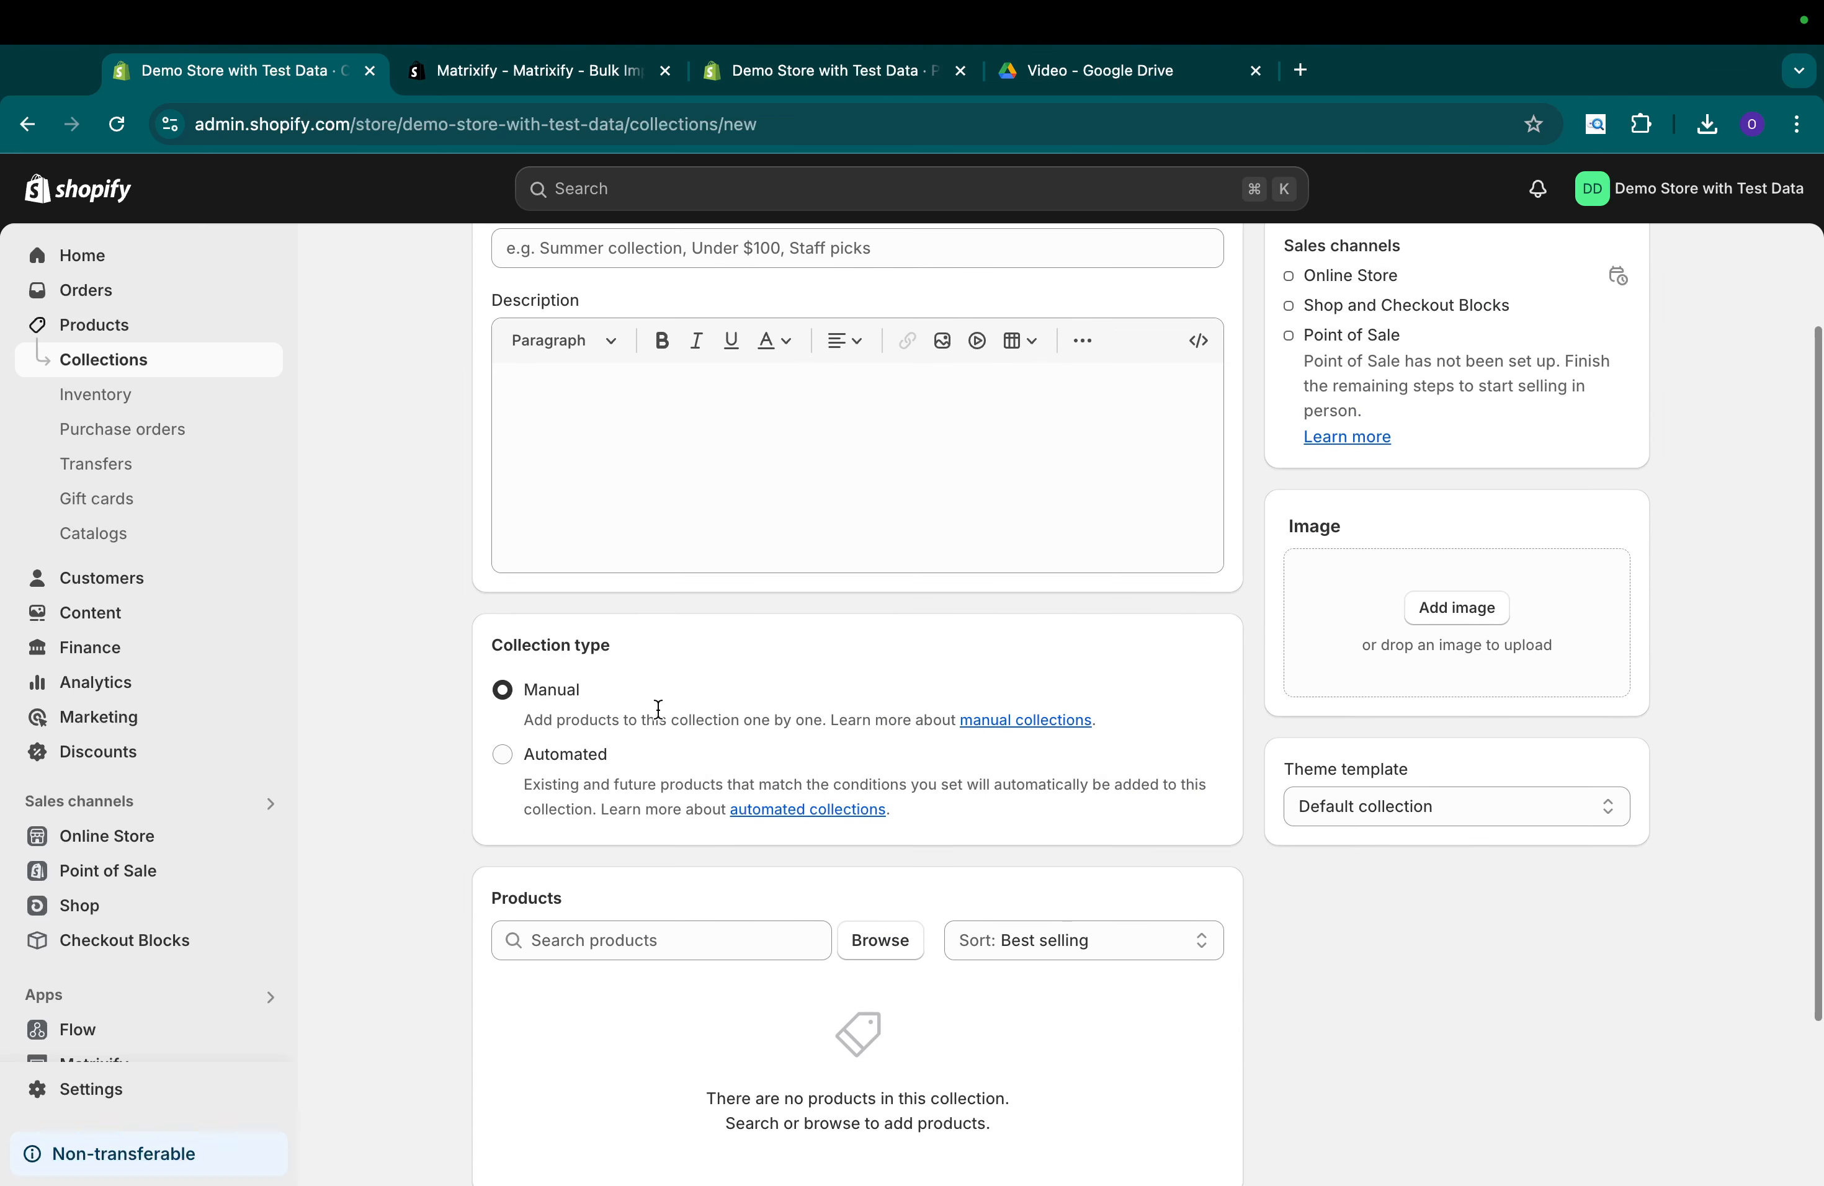
pyautogui.scroll(-3, 745, 773)
pyautogui.scroll(-2, 745, 772)
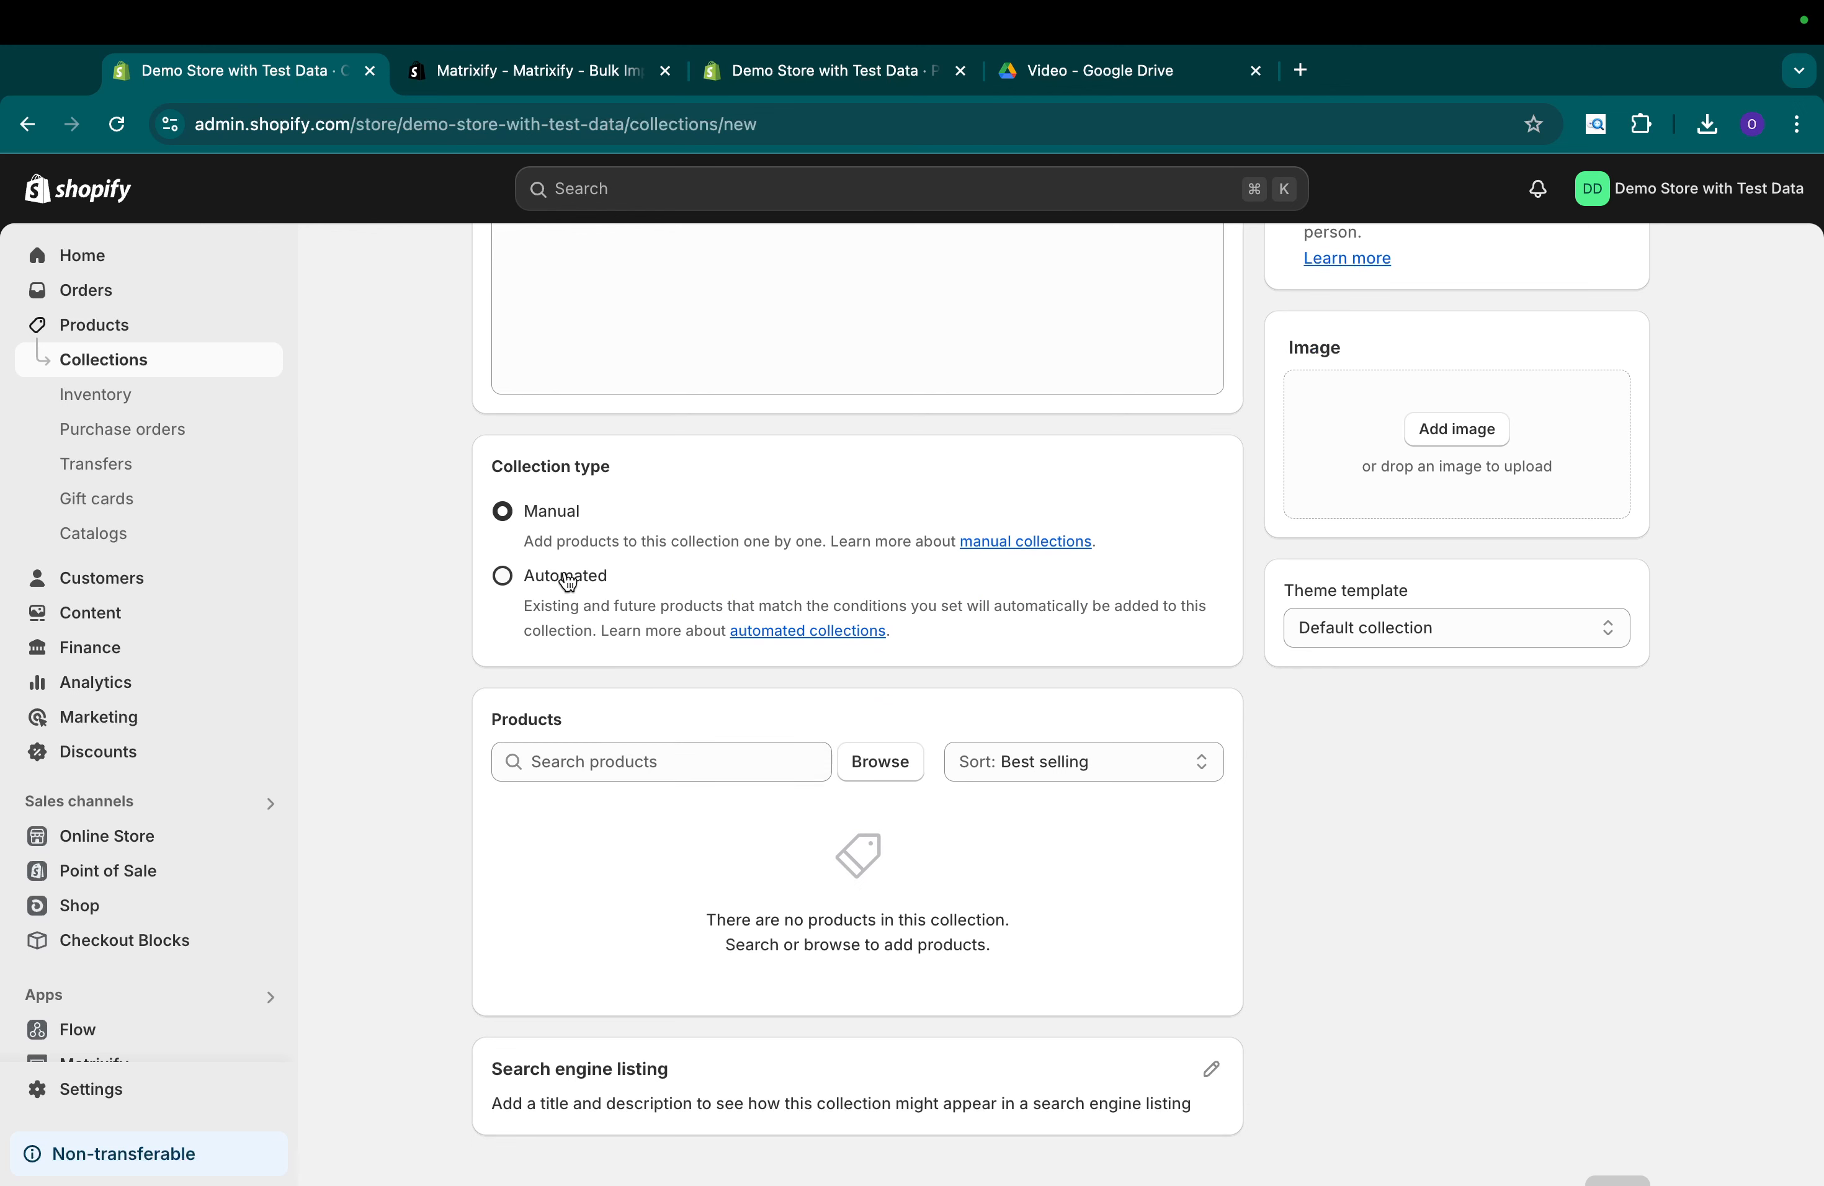
pyautogui.click(502, 575)
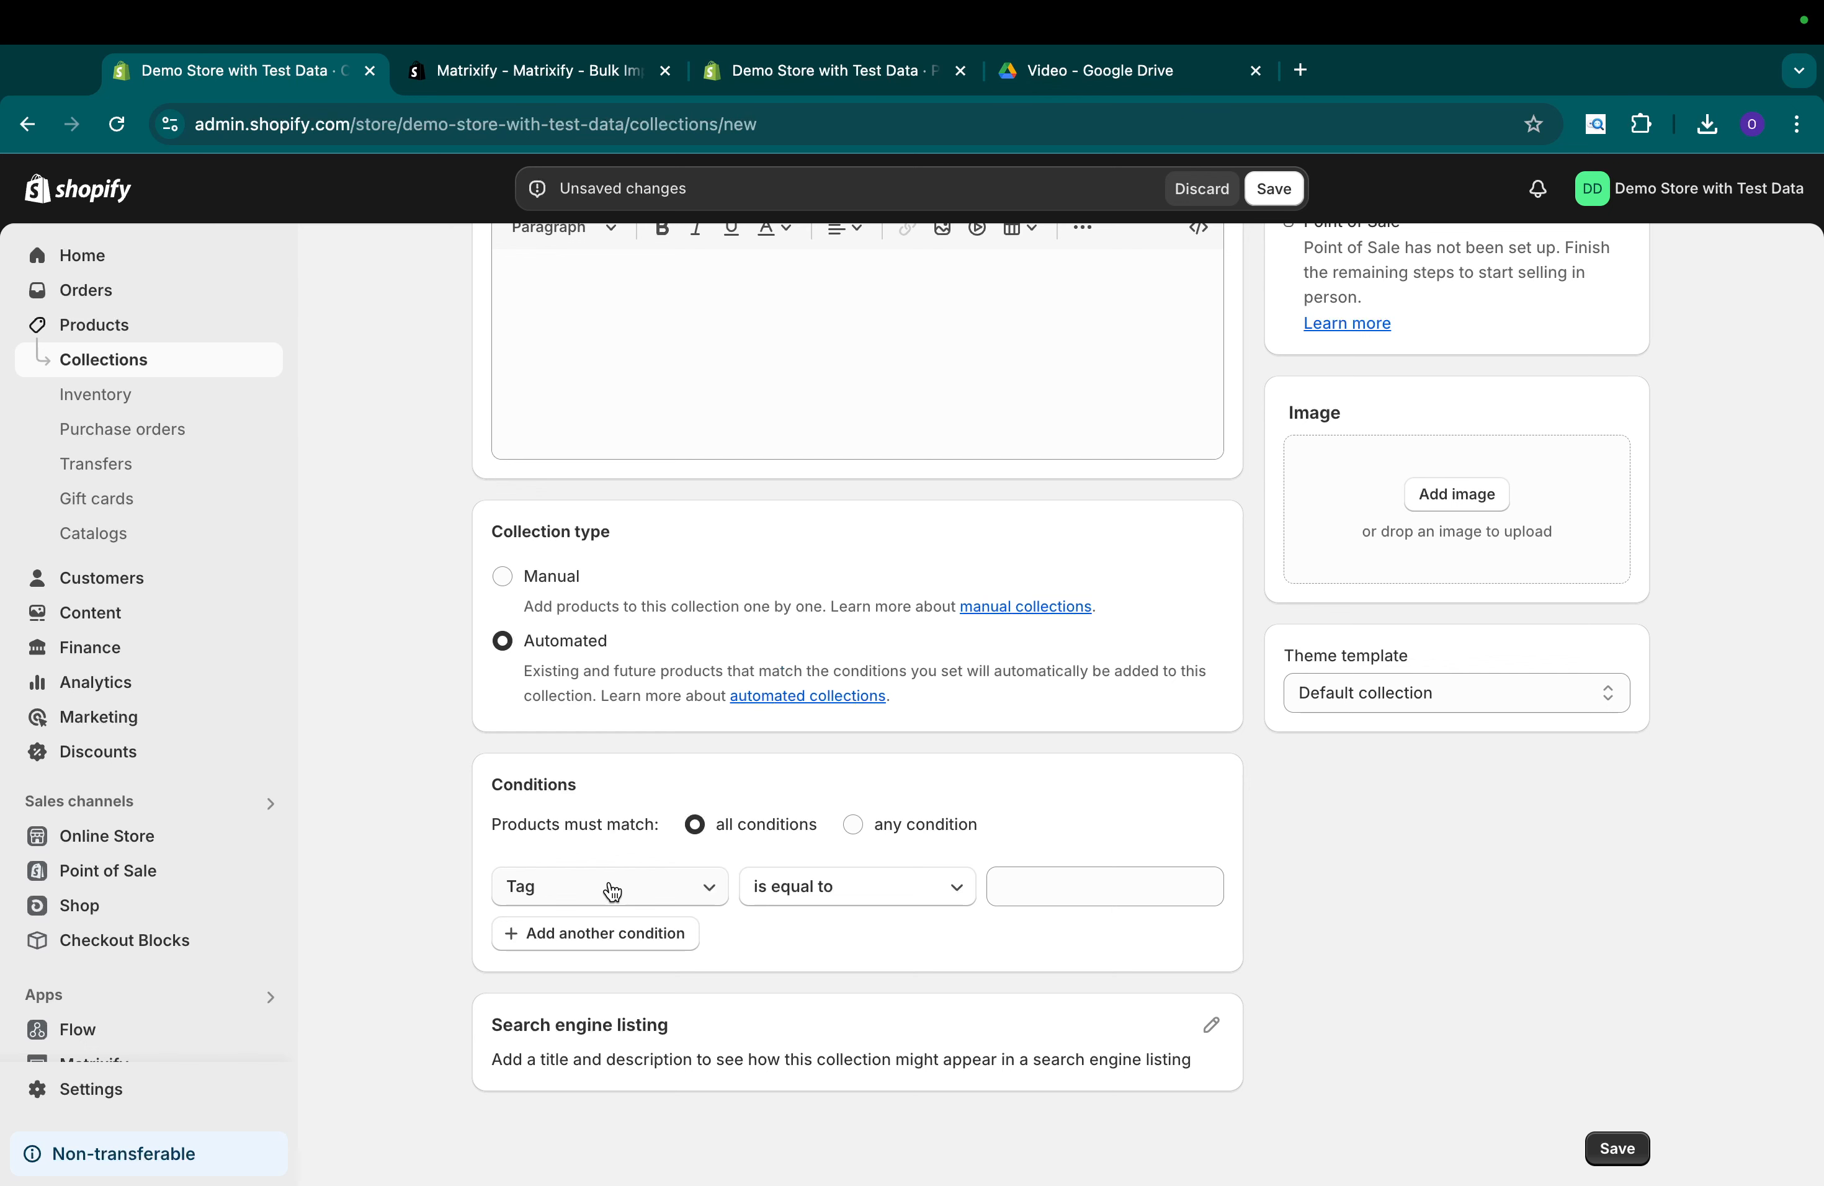
# Discard the unsaved new collection and return to the collections list.
pyautogui.click(614, 71)
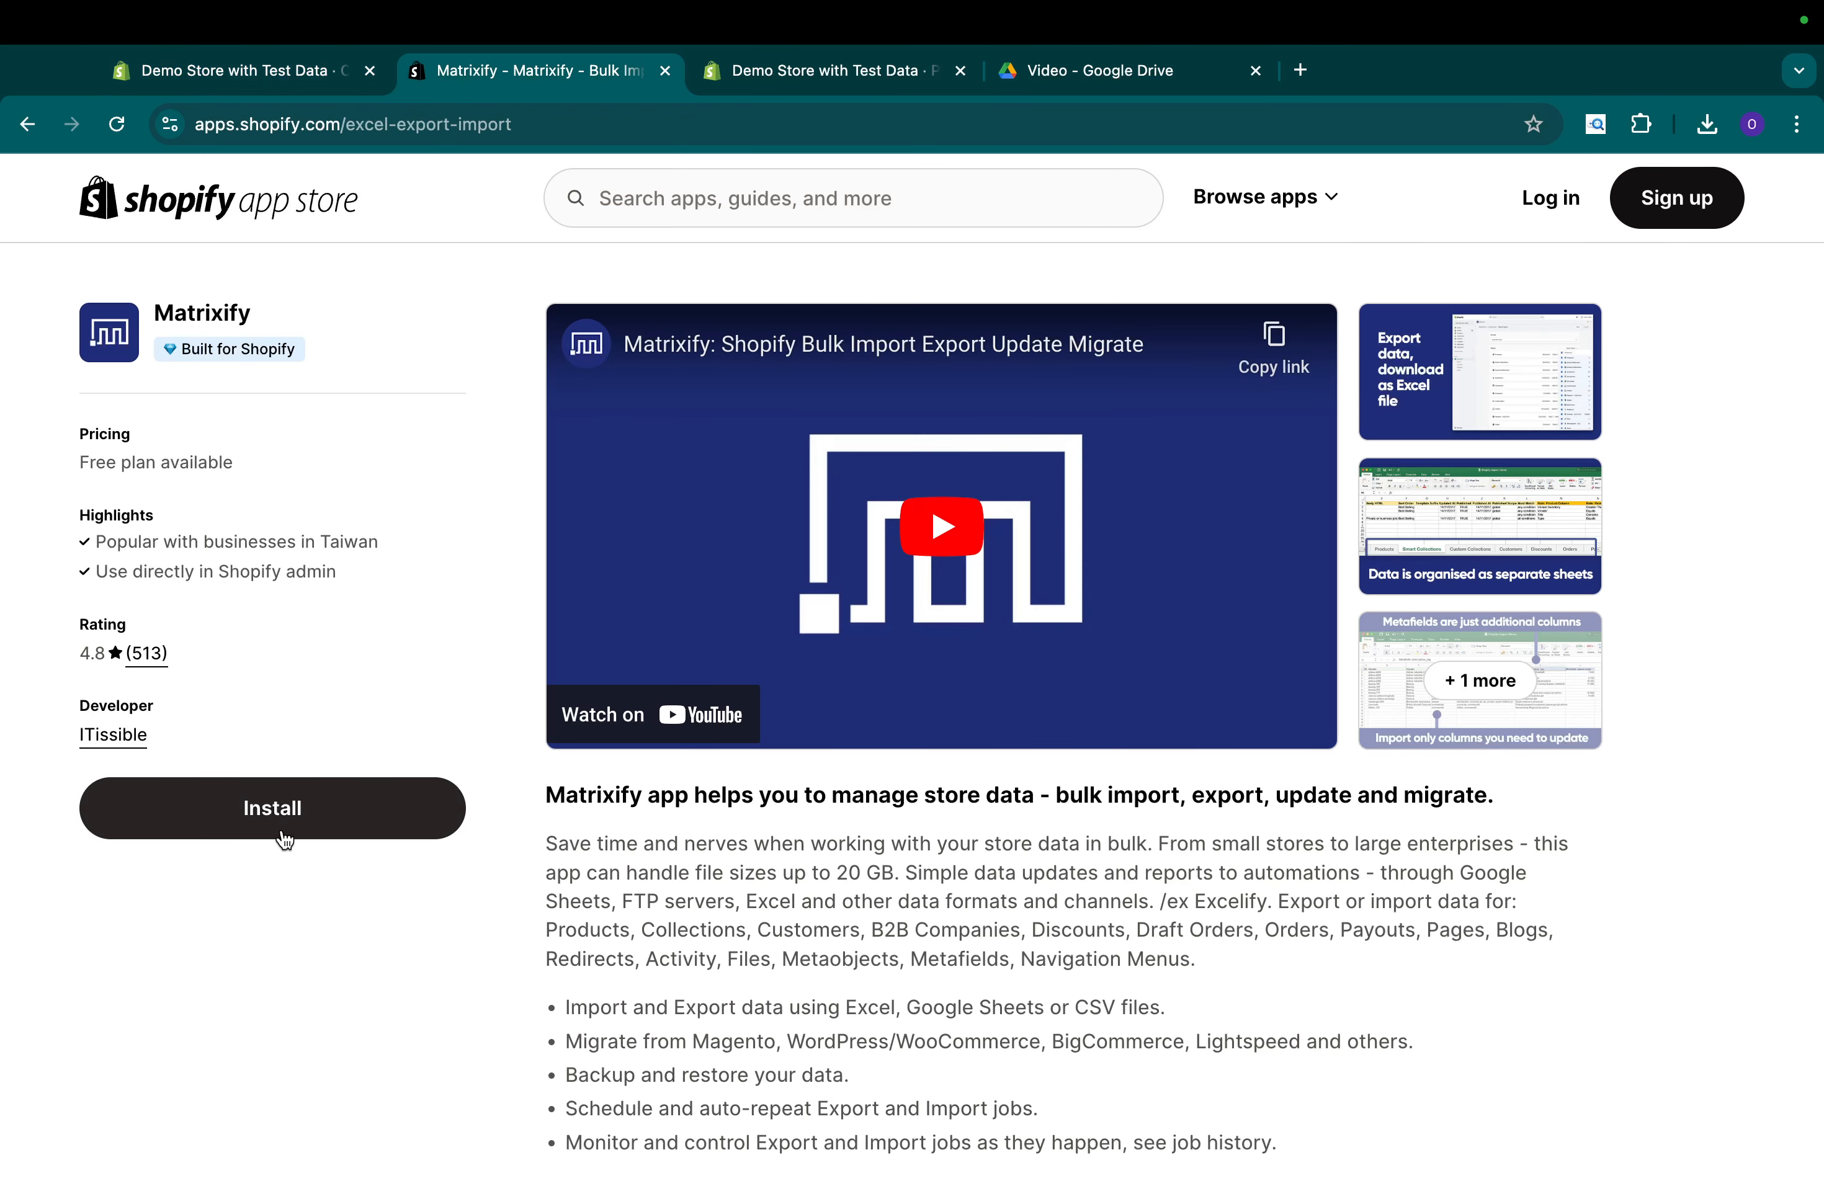
pyautogui.click(299, 85)
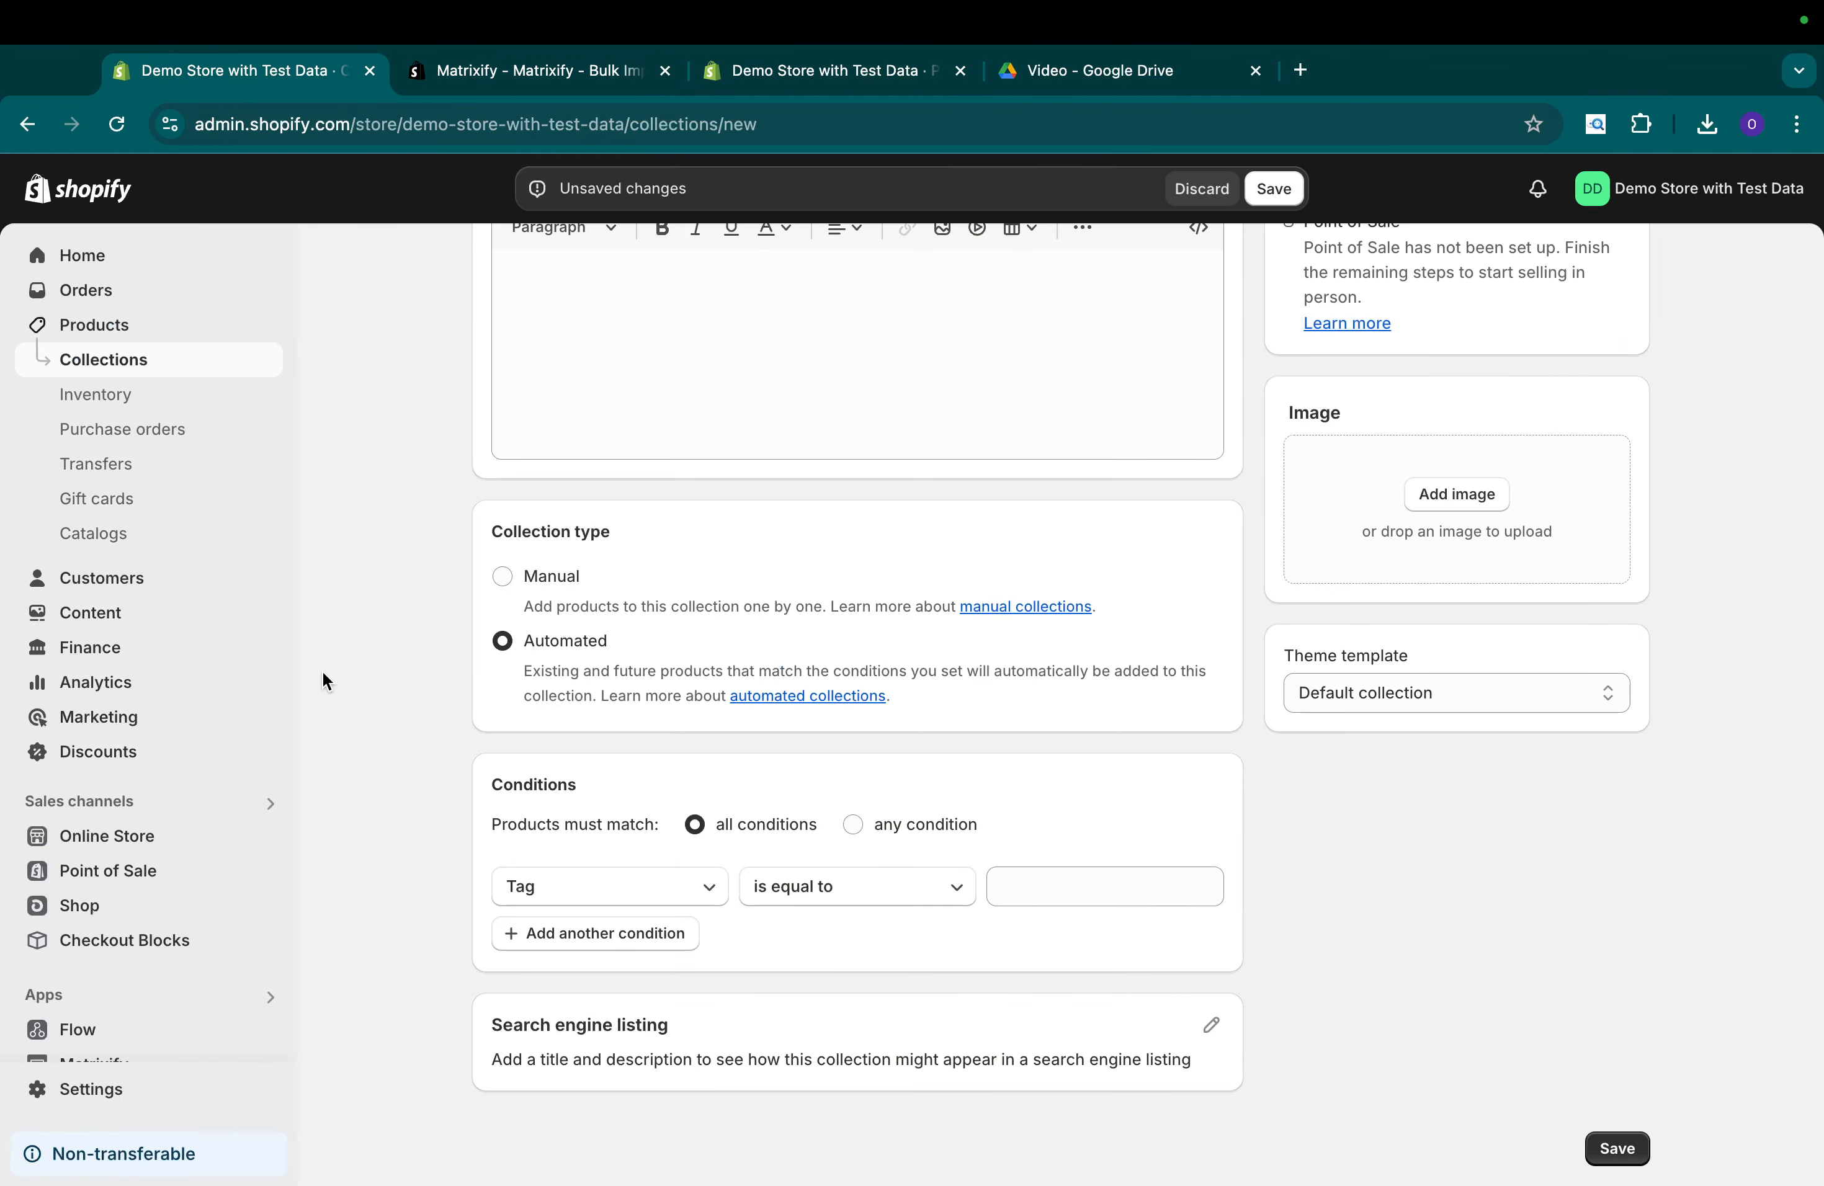
pyautogui.scroll(-1, 252, 812)
pyautogui.scroll(1, 252, 812)
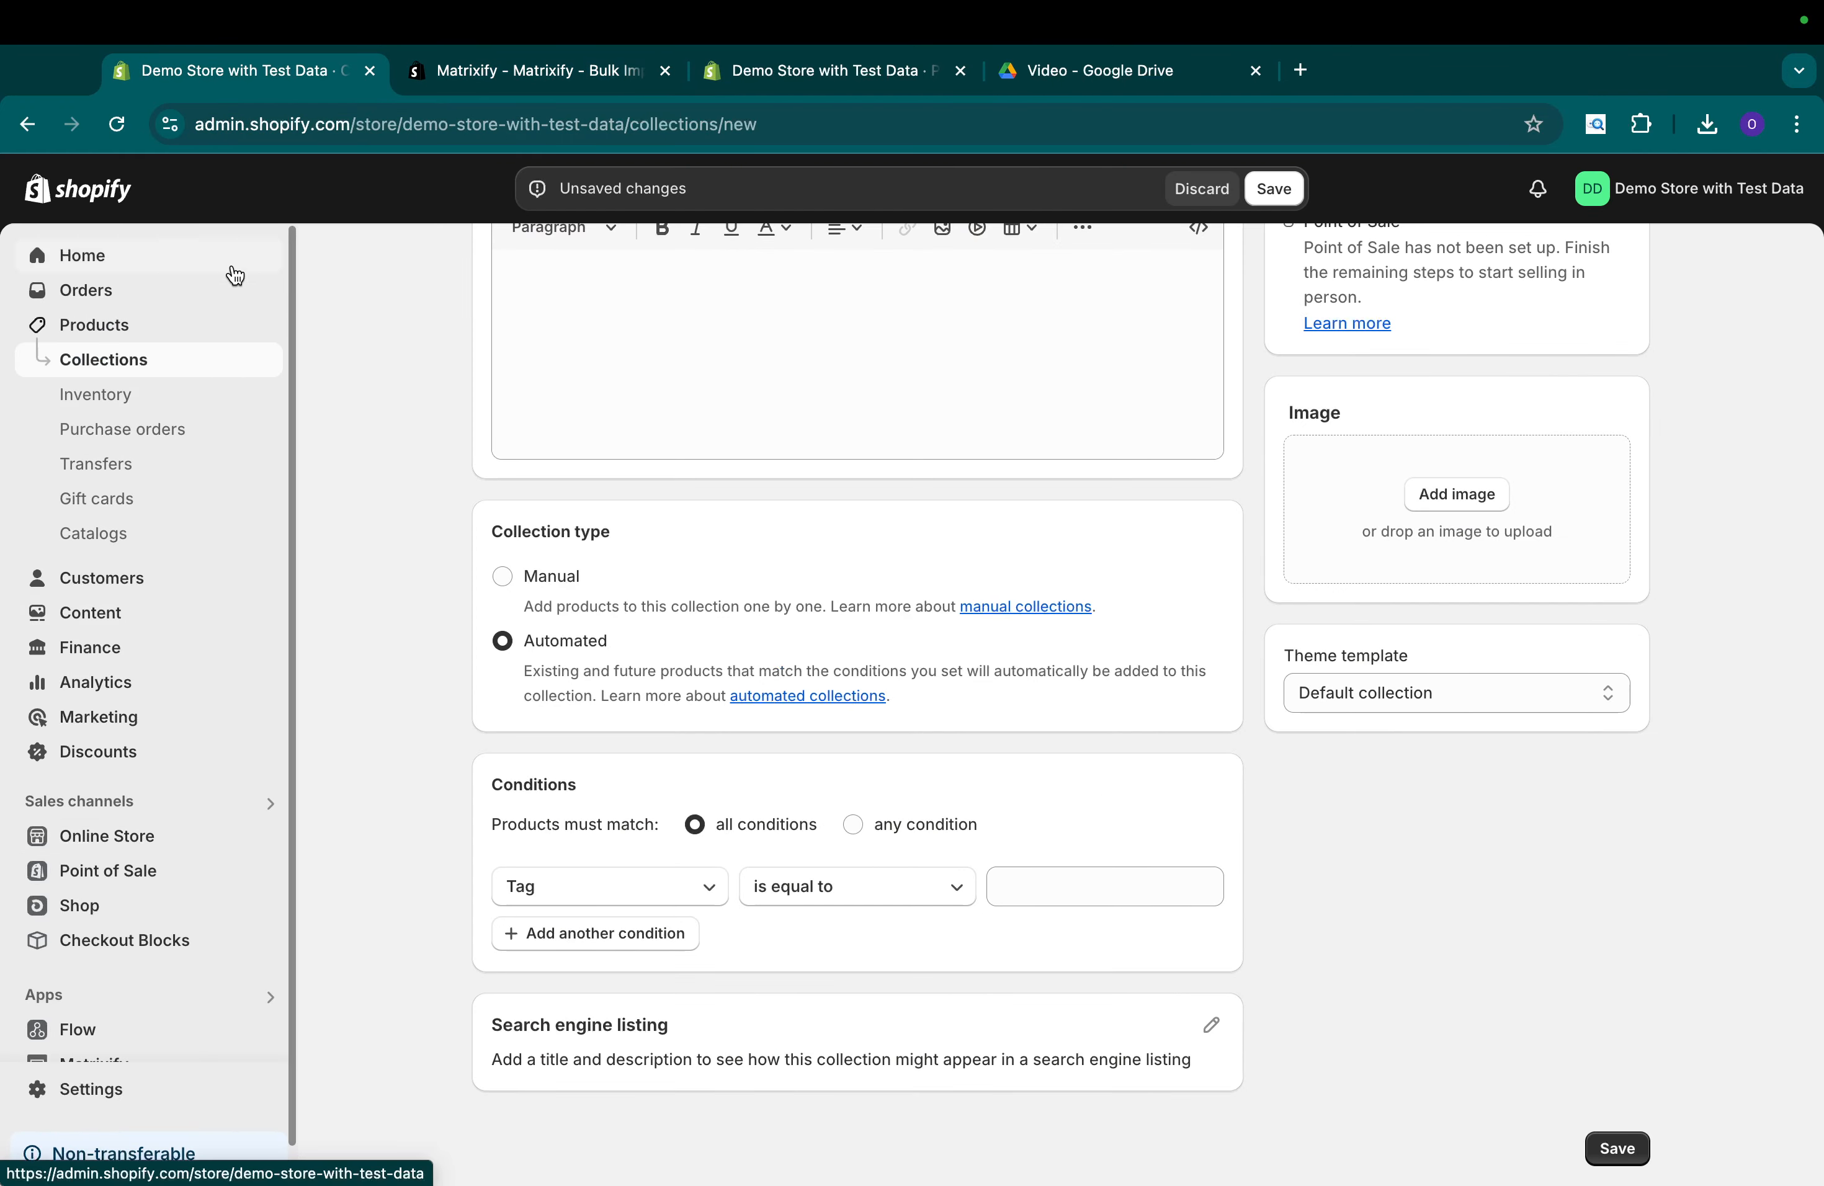
pyautogui.click(171, 359)
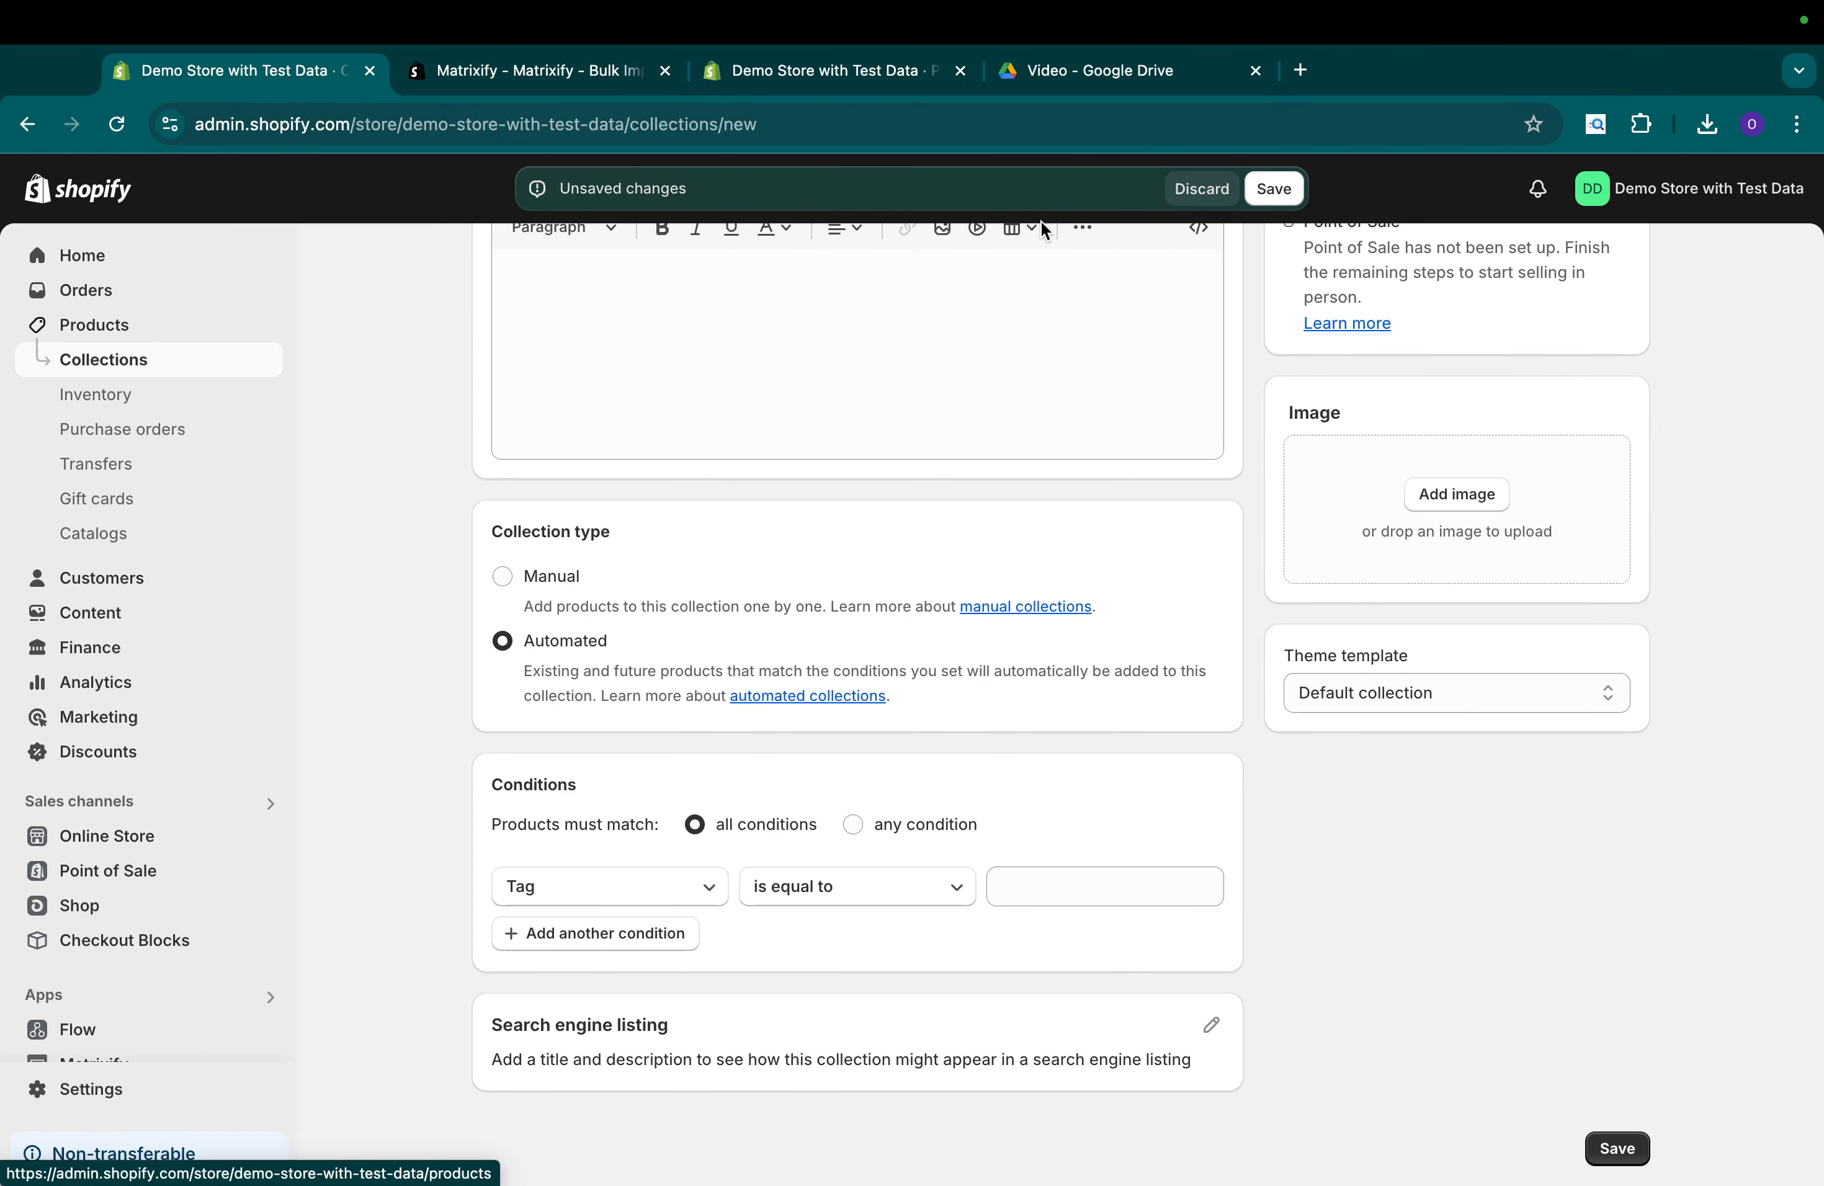
pyautogui.click(1202, 188)
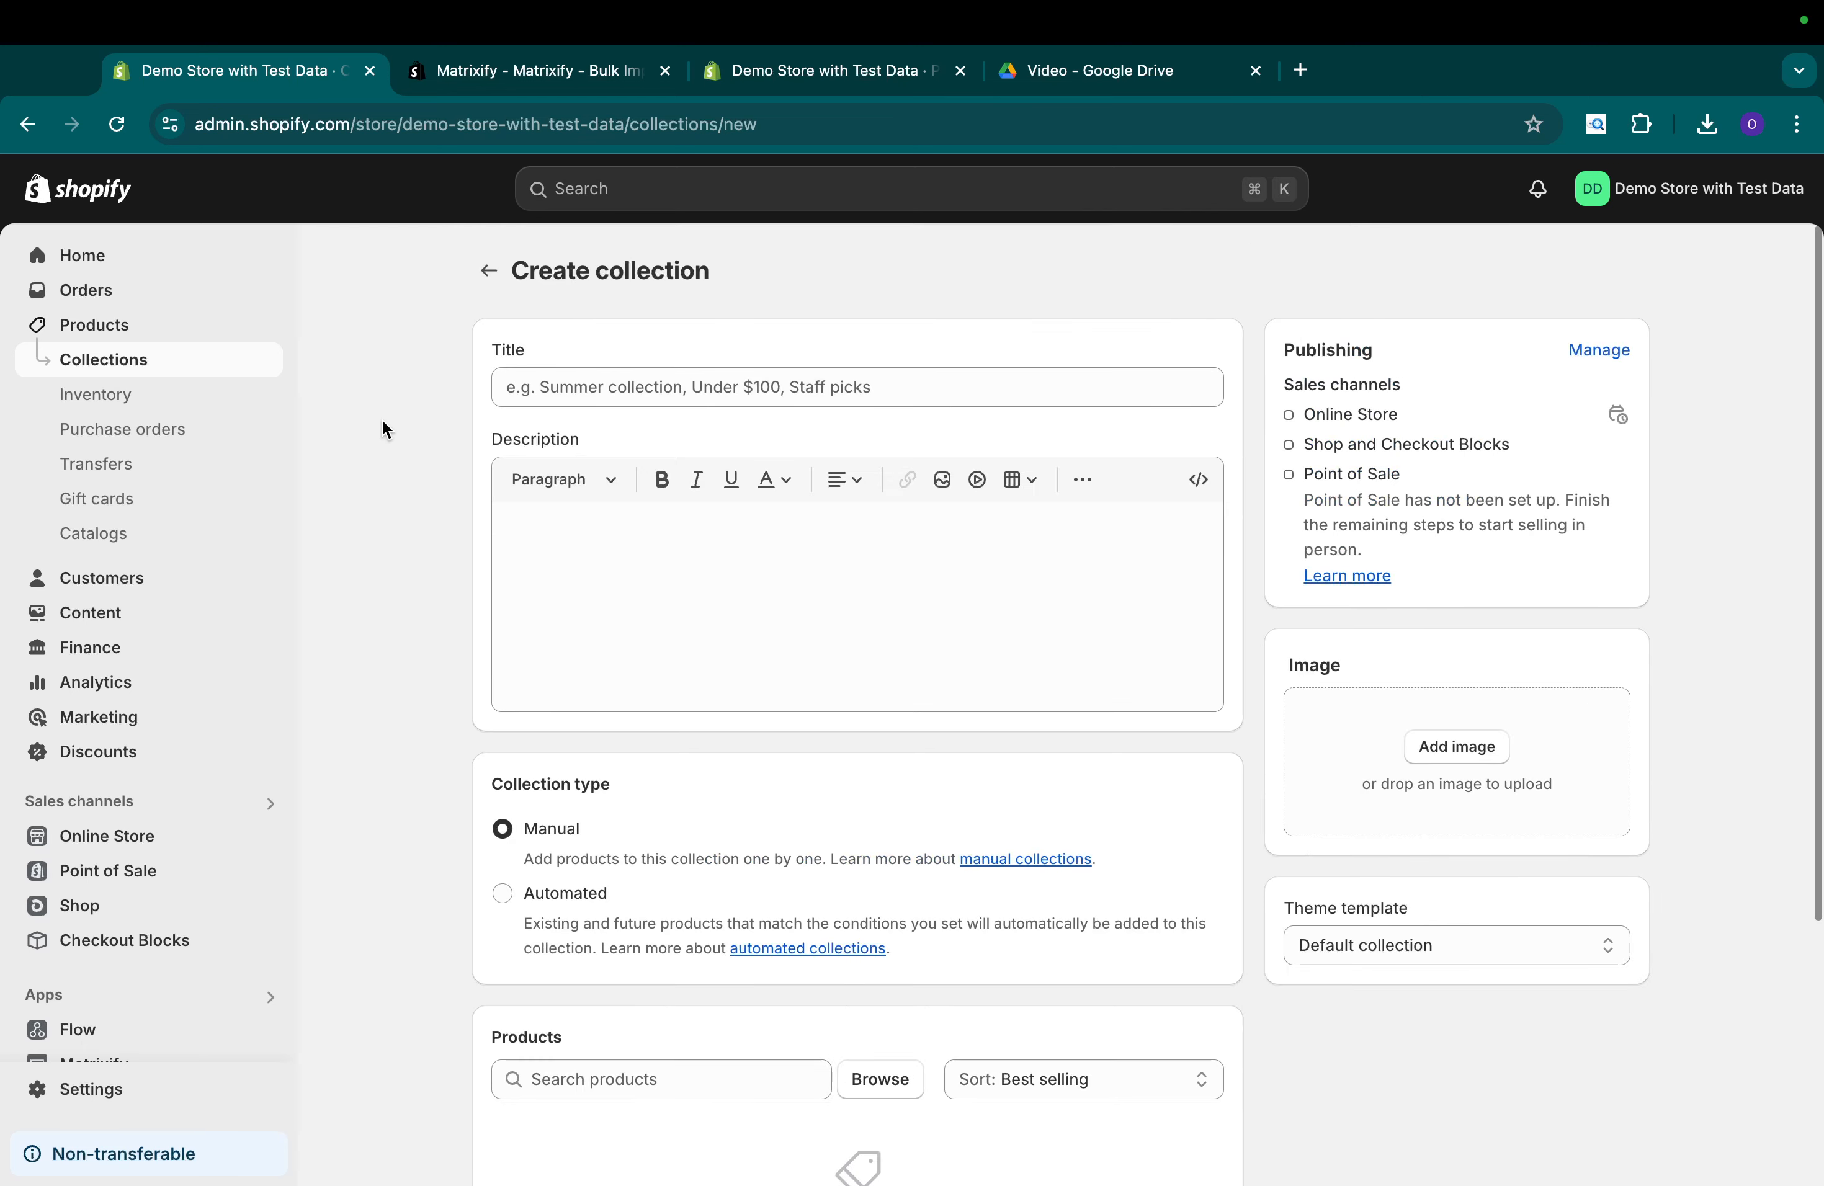
pyautogui.click(152, 364)
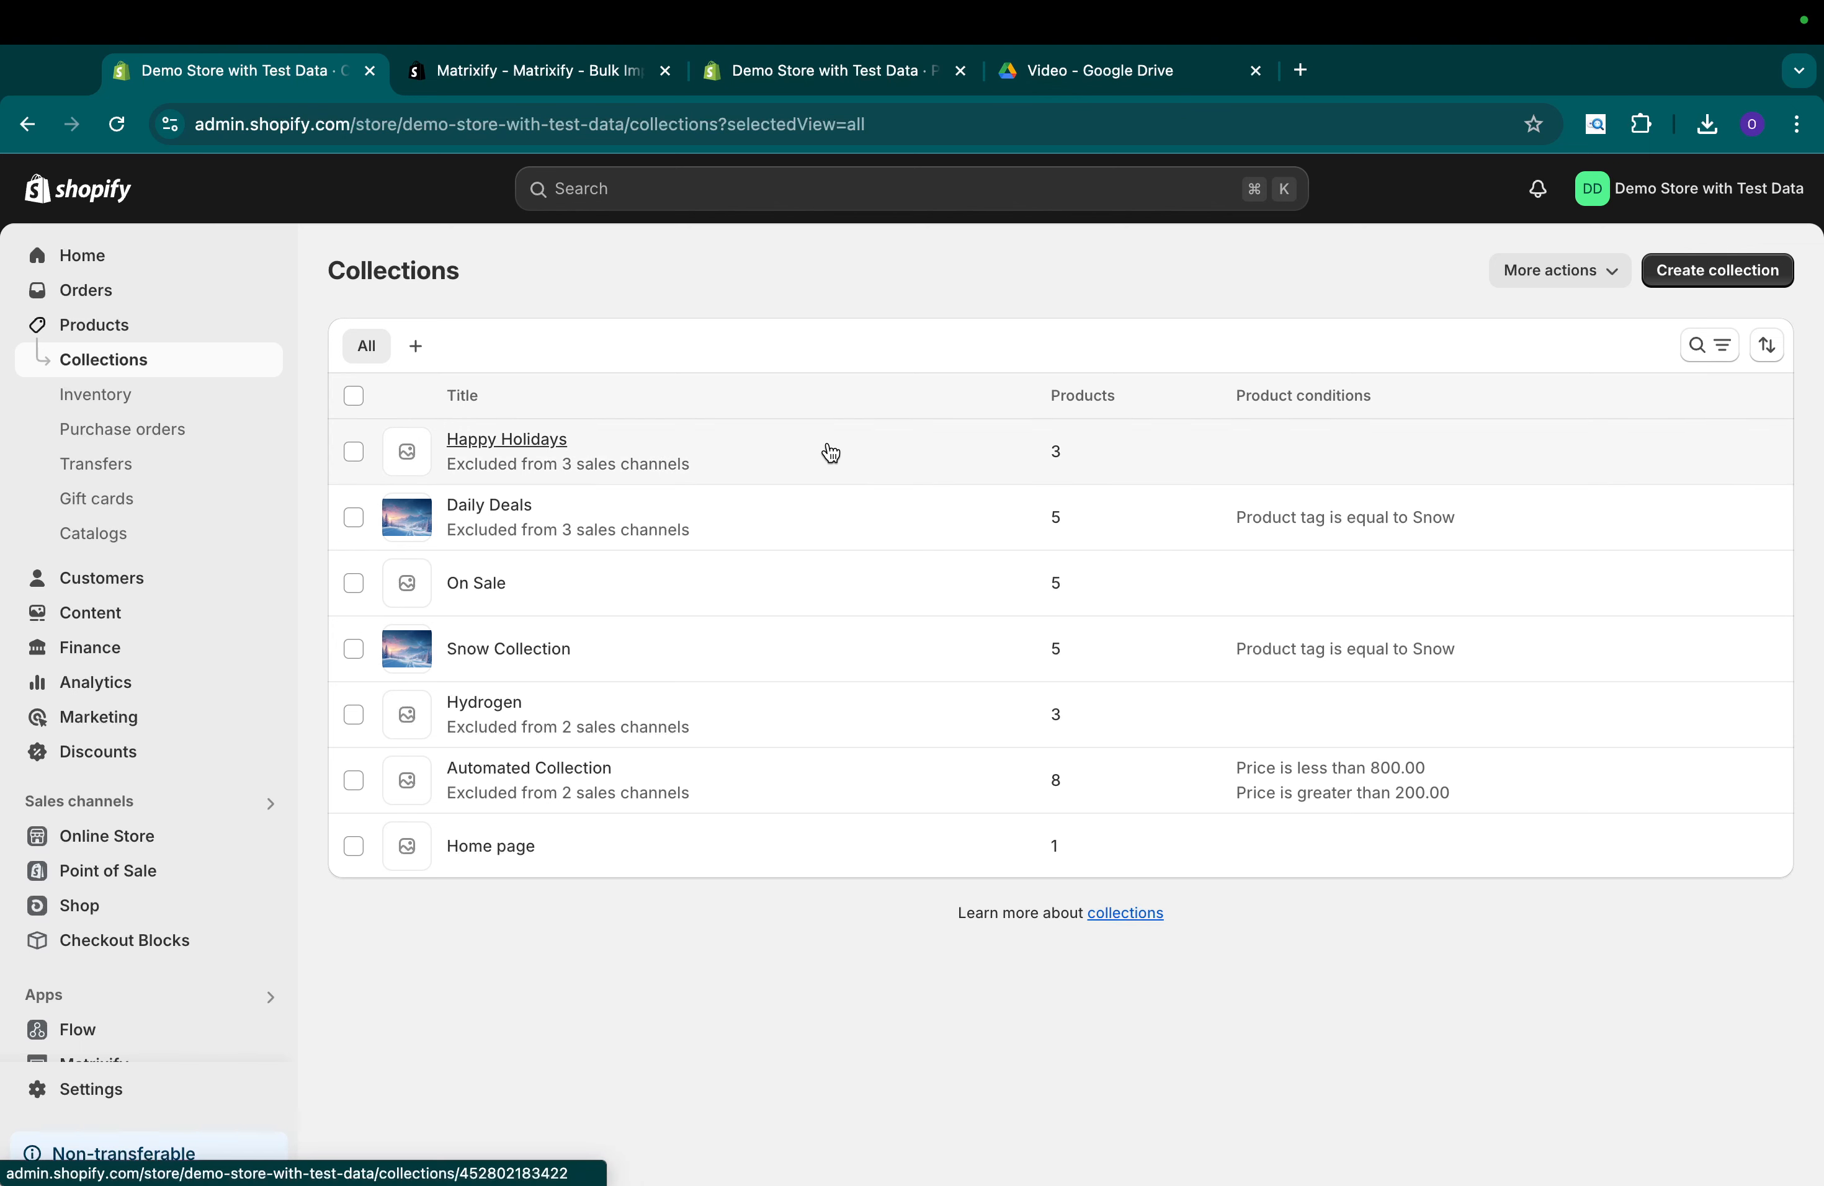
# Run a new Matrixify export in Excel format with the Smart Collections and Custom Collections sheets.
pyautogui.scroll(-1, 212, 879)
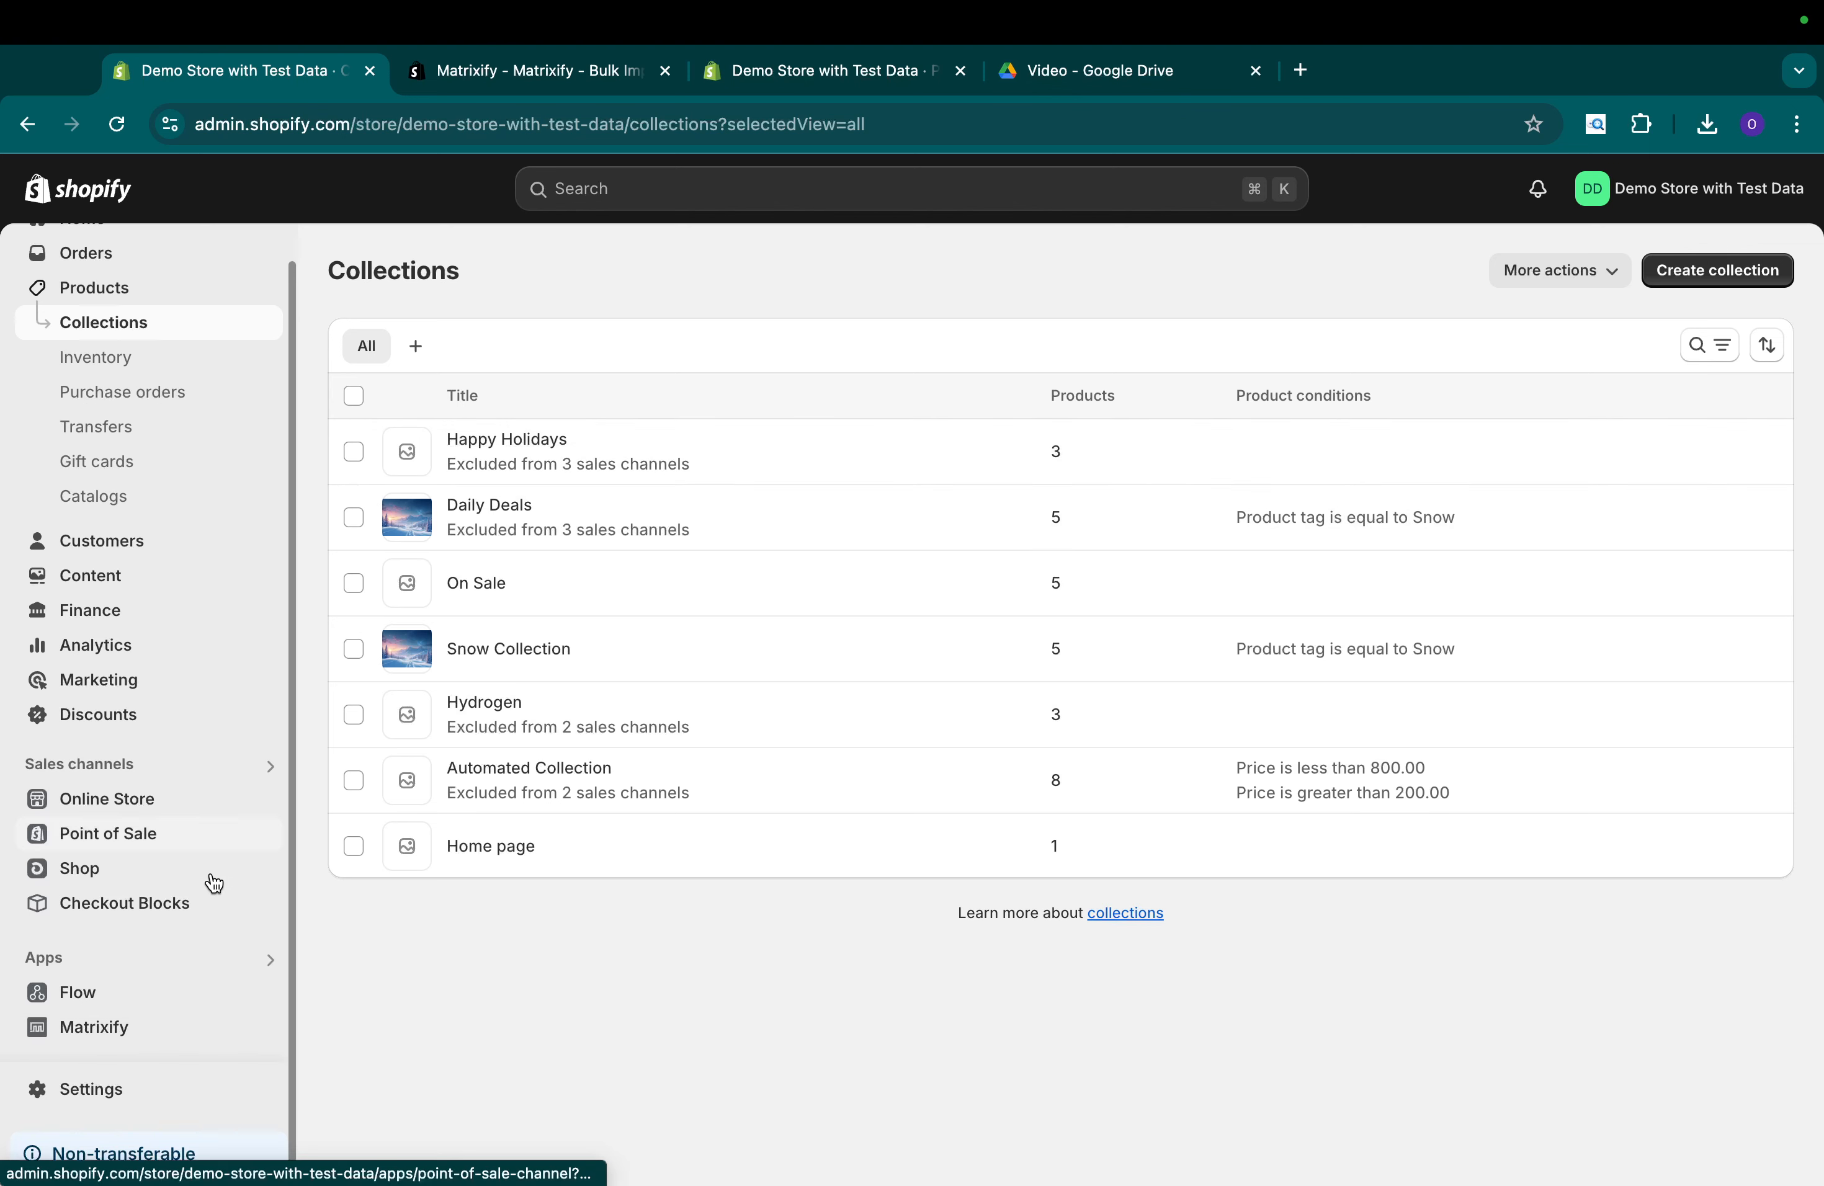
pyautogui.click(121, 1033)
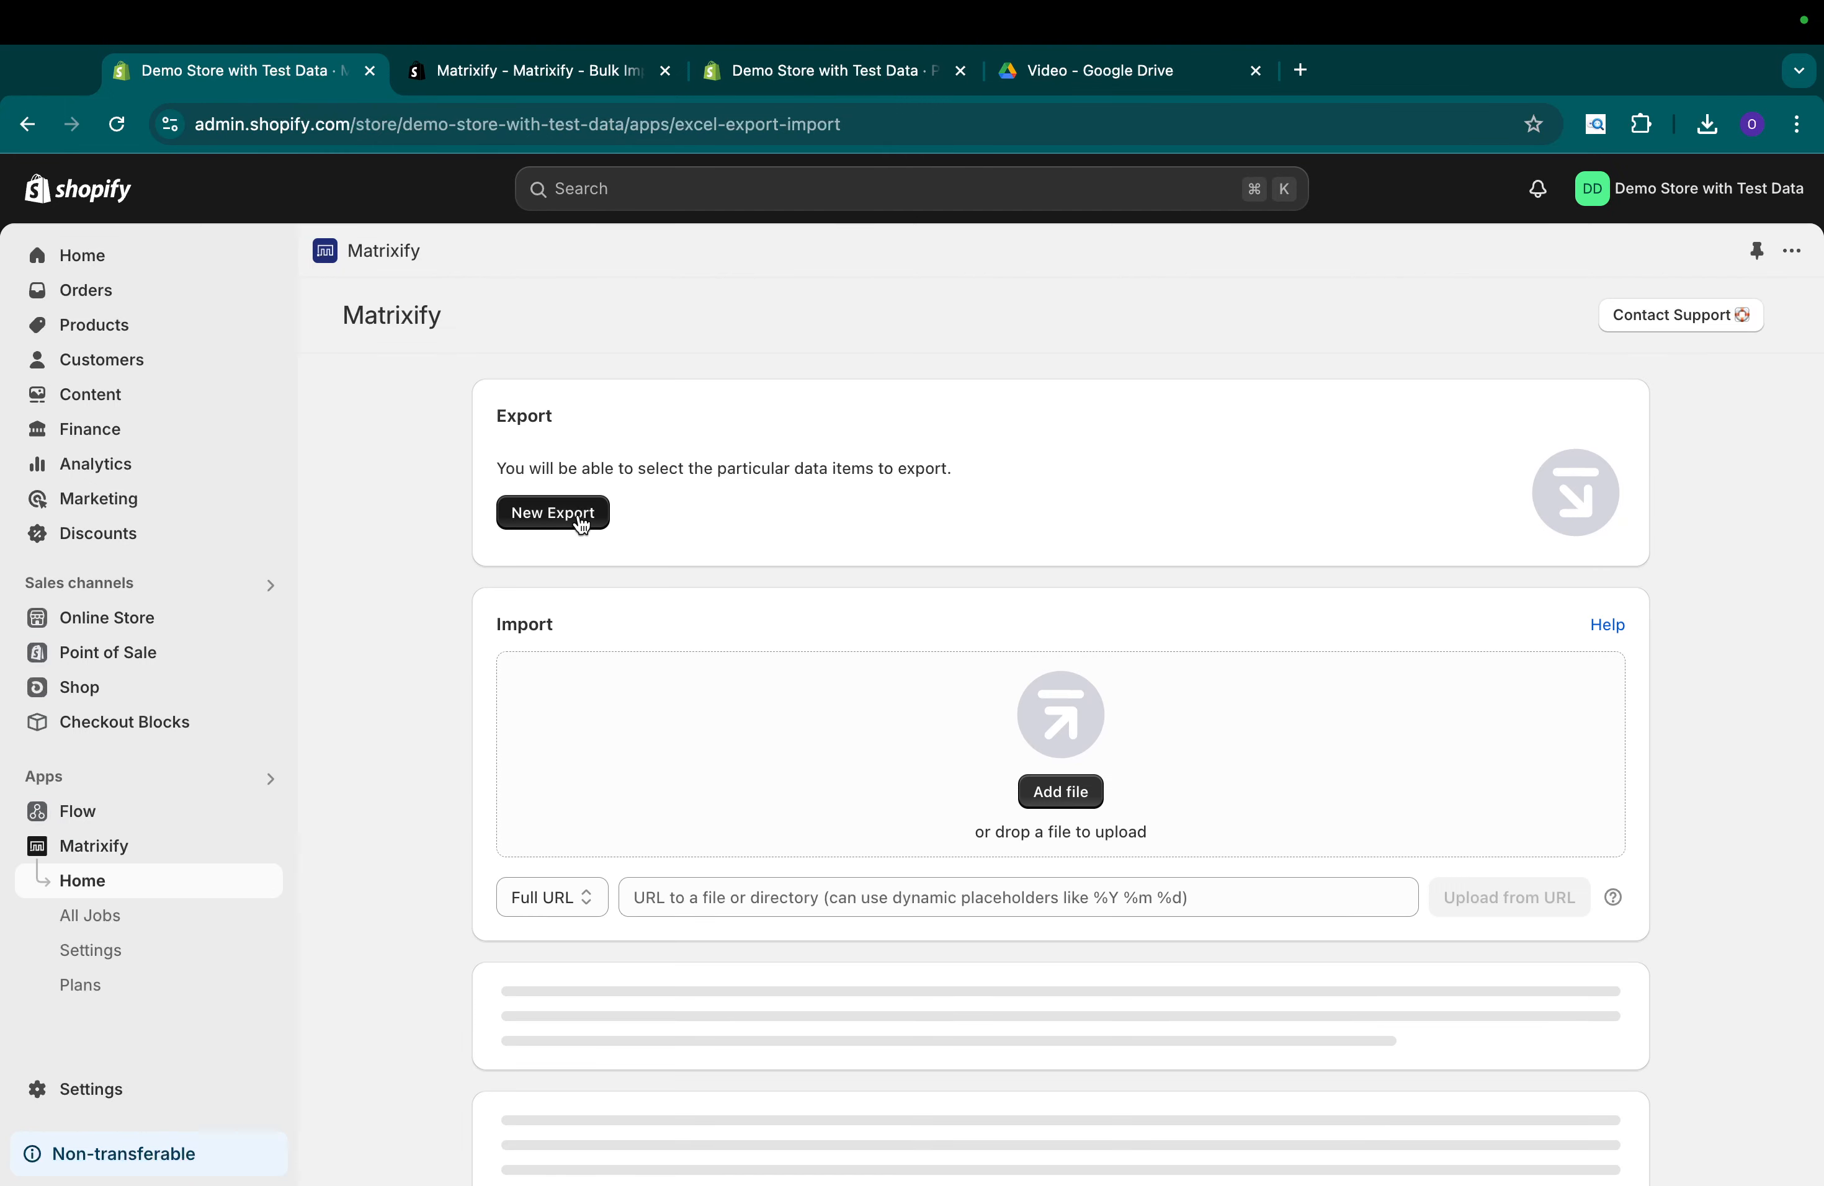
pyautogui.click(577, 513)
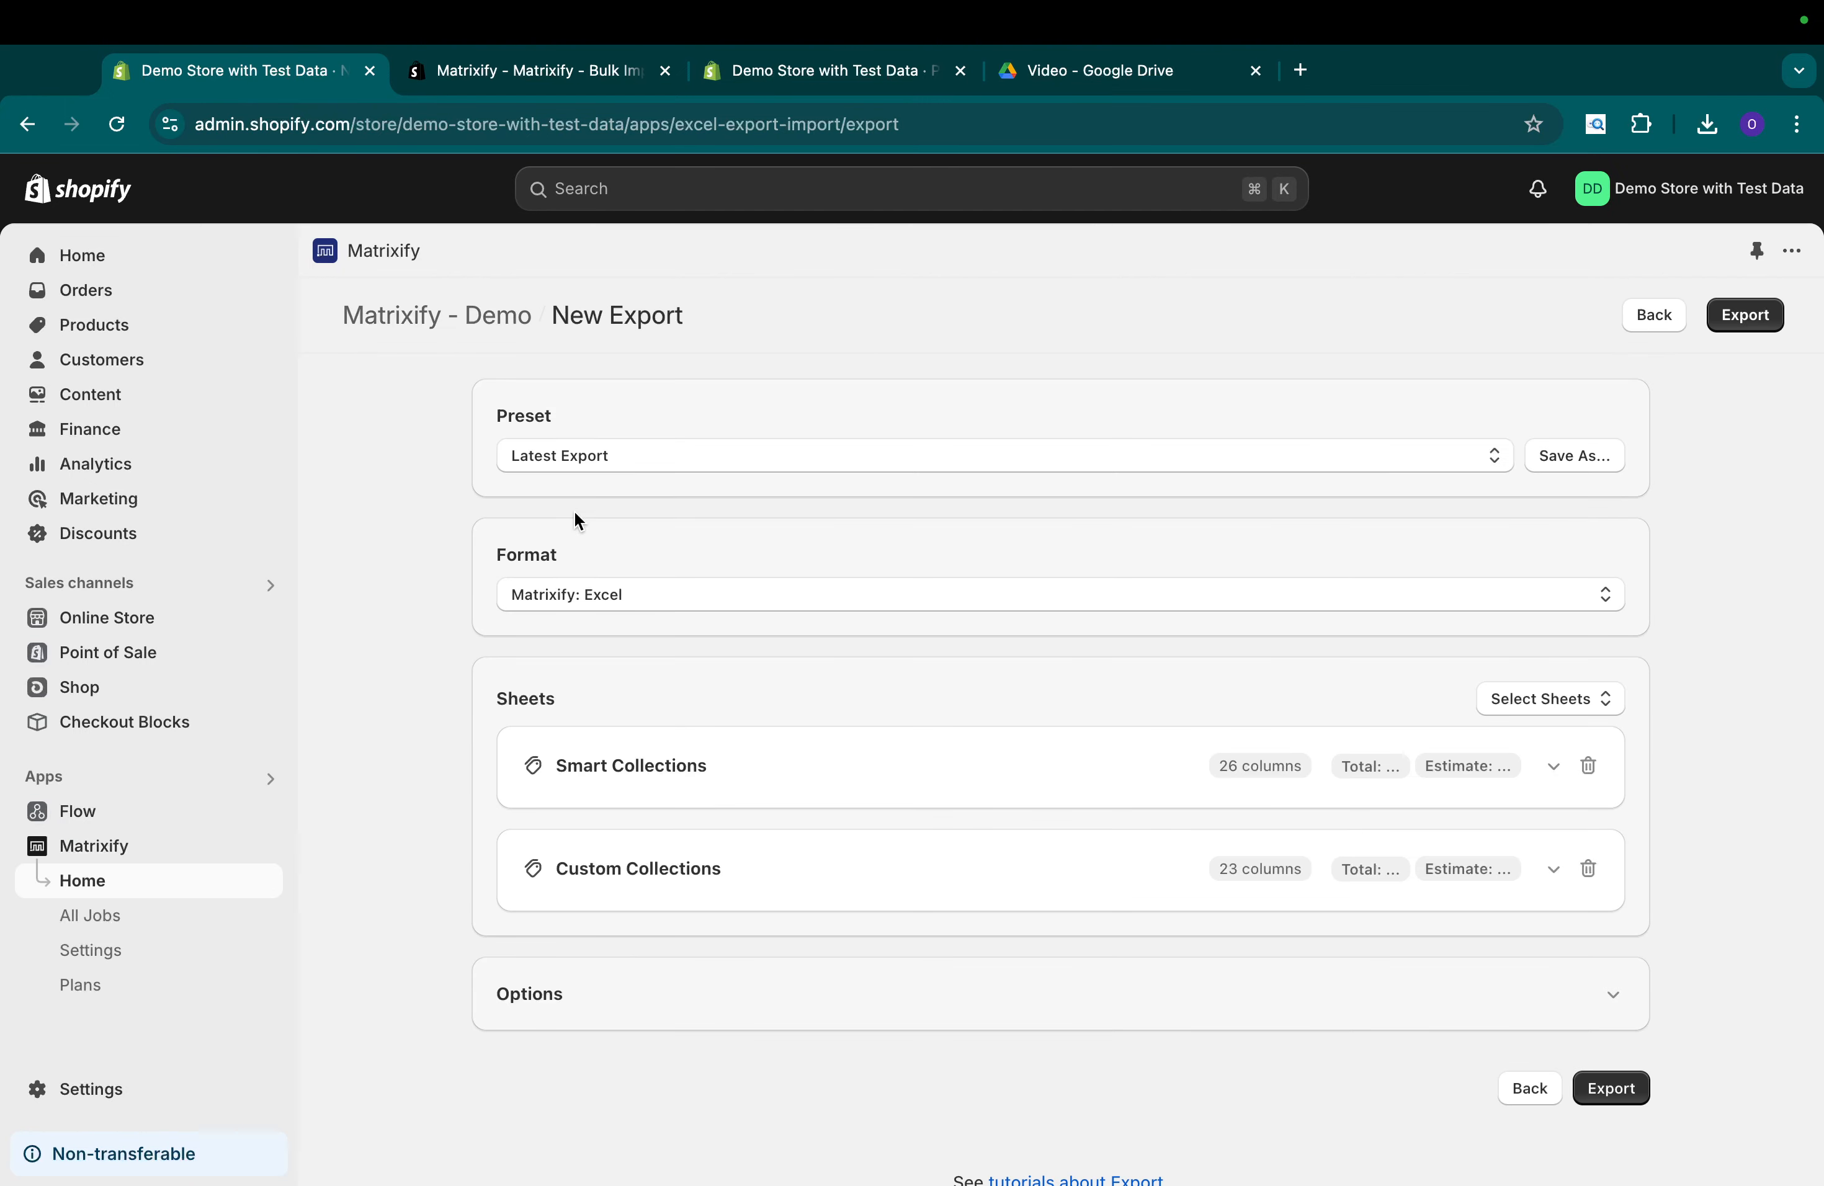
pyautogui.click(1506, 705)
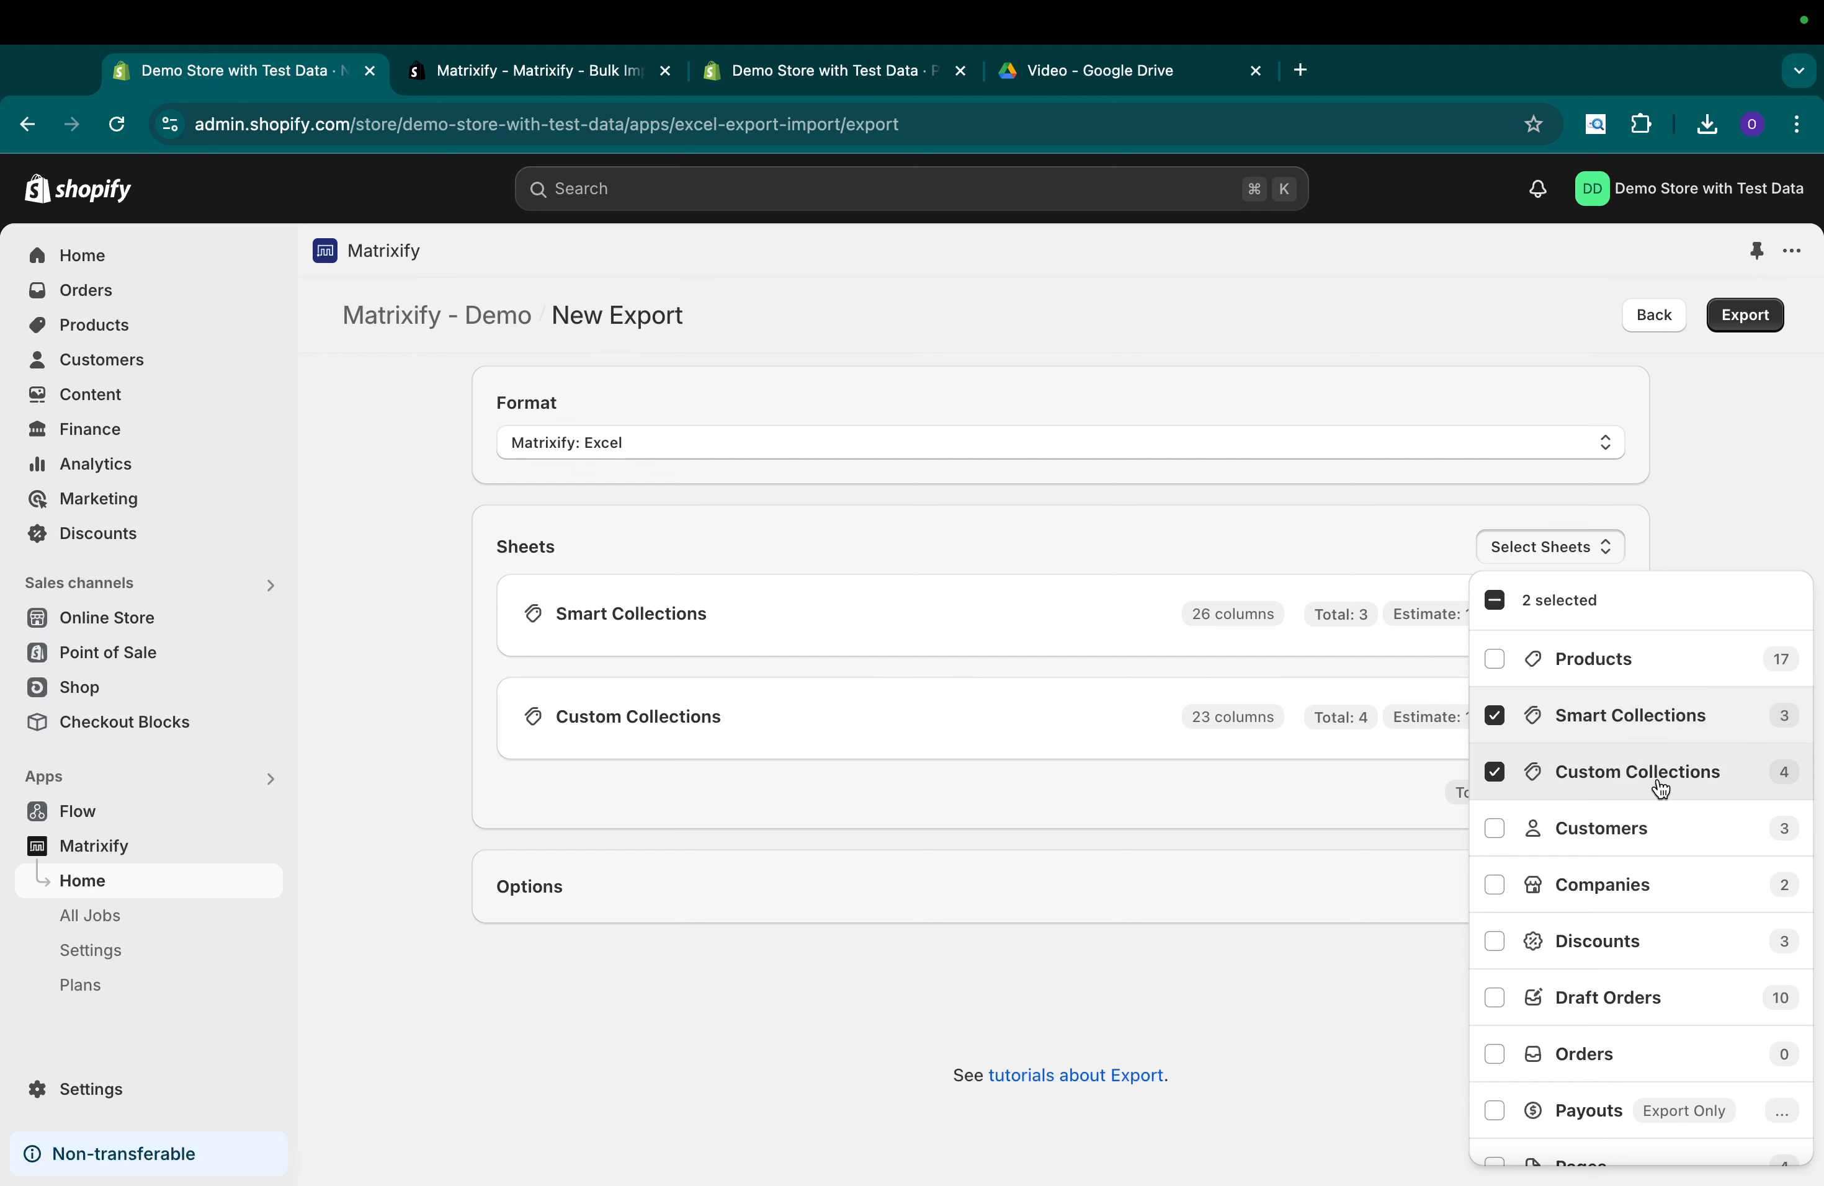
pyautogui.click(1257, 1001)
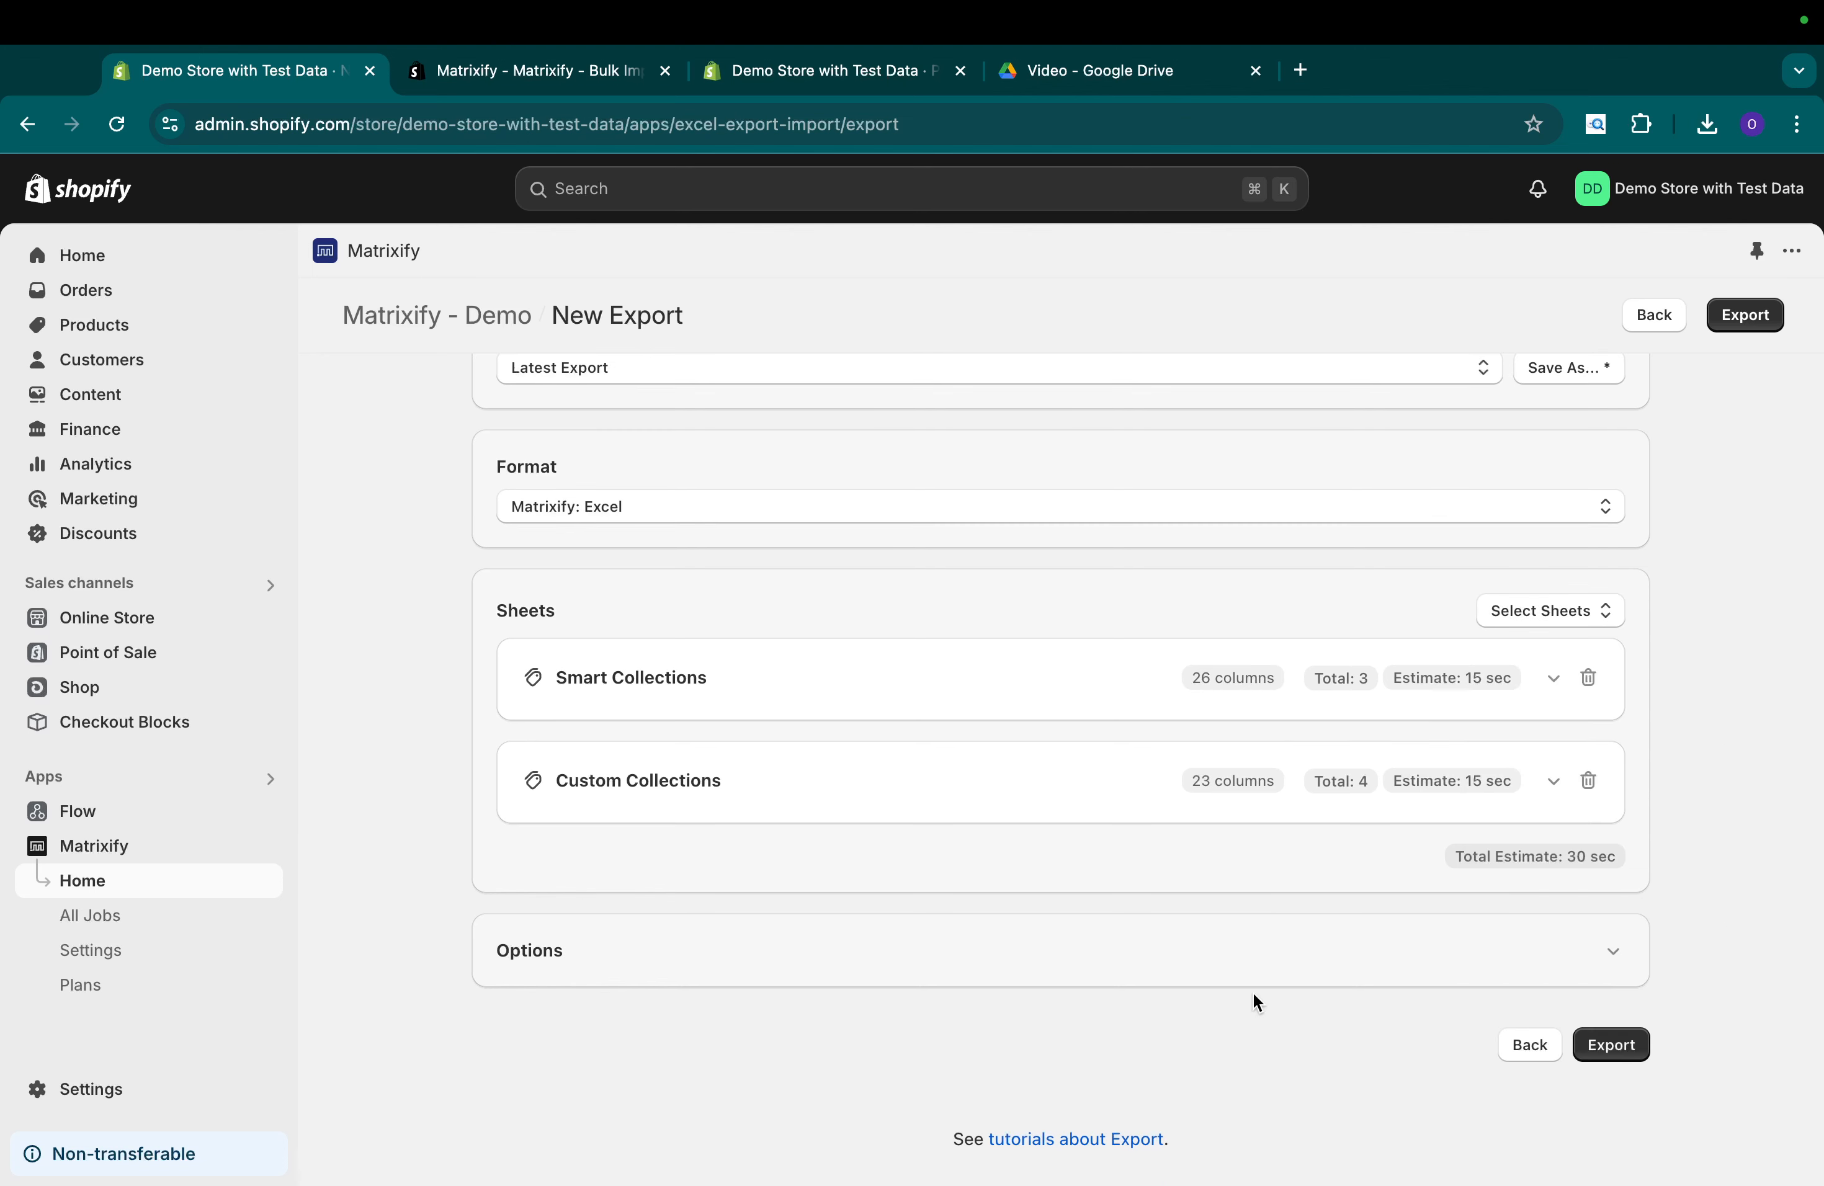
pyautogui.click(1629, 1049)
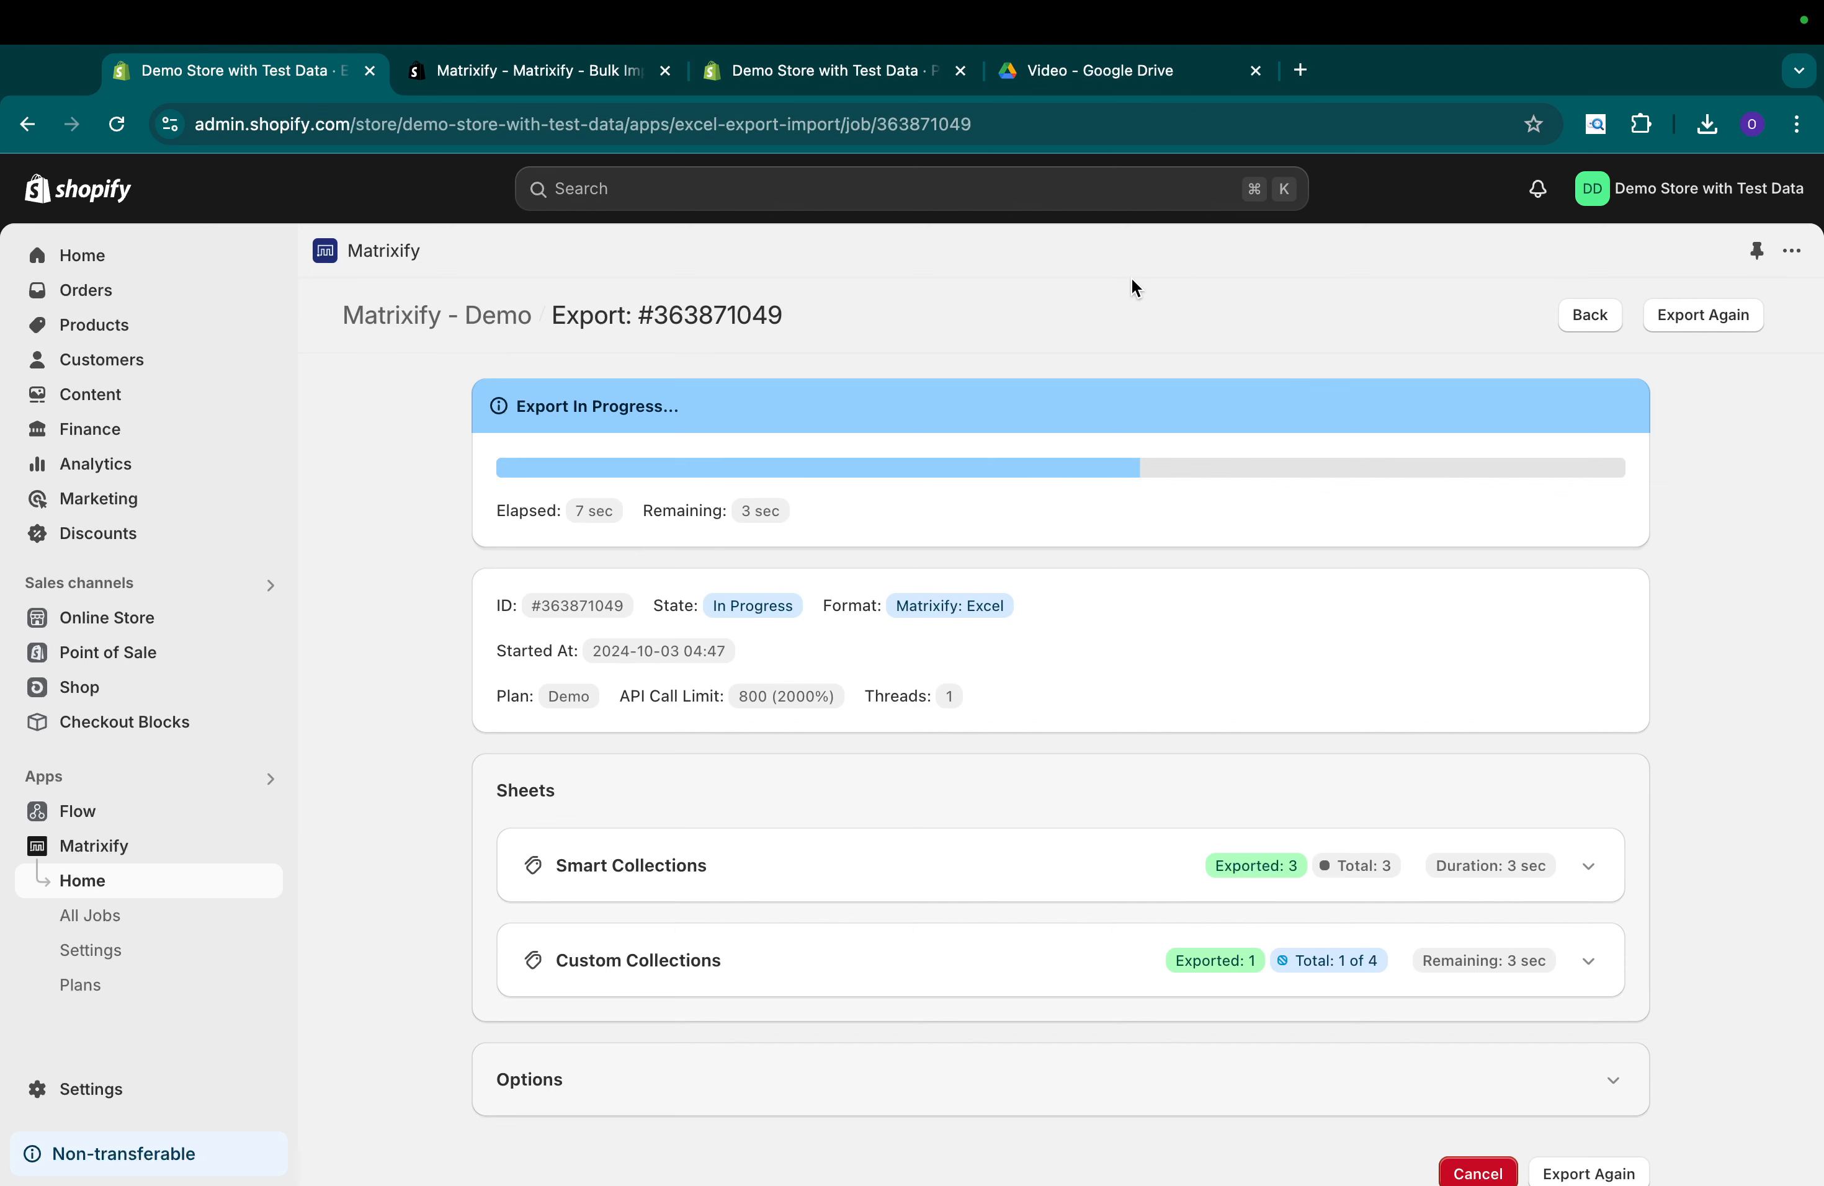
# Upload the export file Export_2024-10-03_044706.xlsx to the Video folder in Google Drive and open it in Google Sheets.
pyautogui.click(650, 513)
pyautogui.click(1136, 77)
pyautogui.moveTo(1400, 176); pyautogui.dragTo(688, 686)
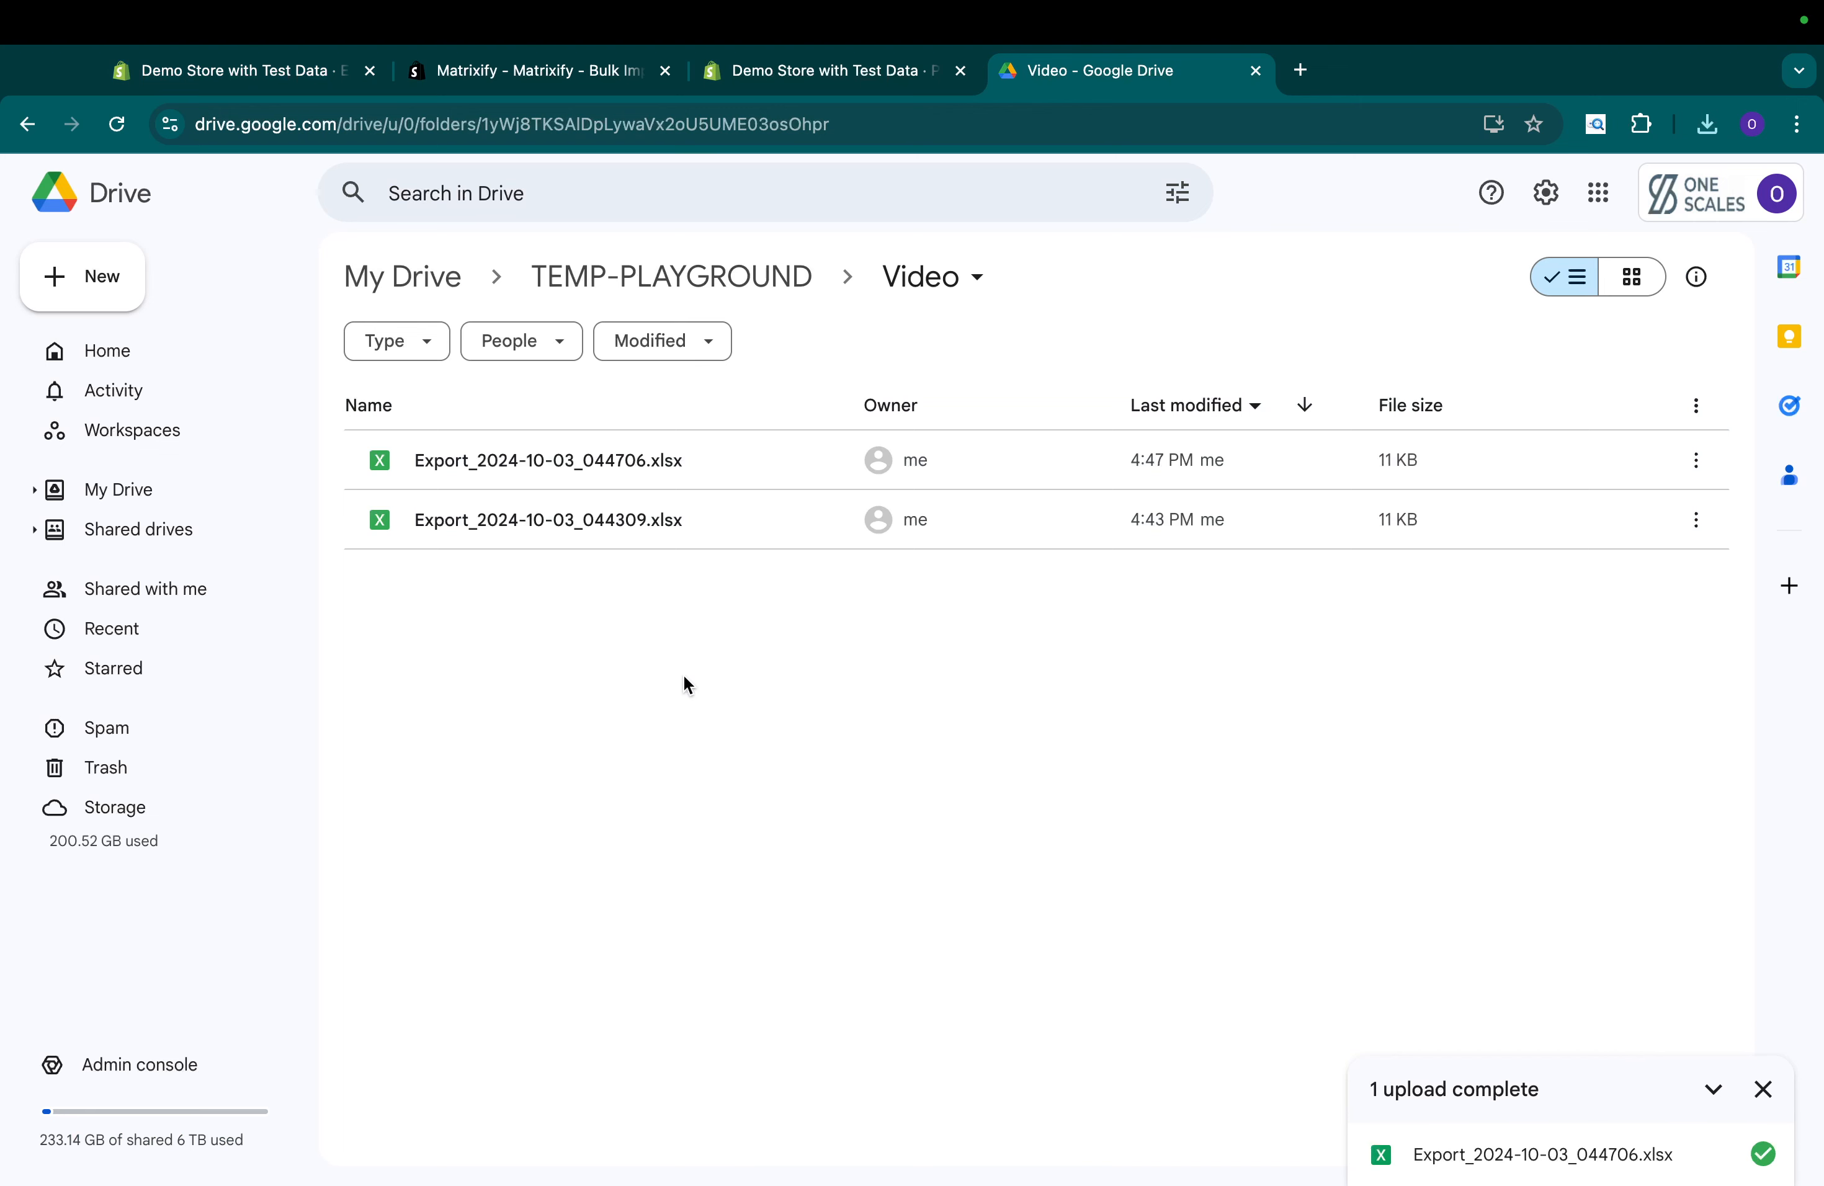
pyautogui.click(1499, 1131)
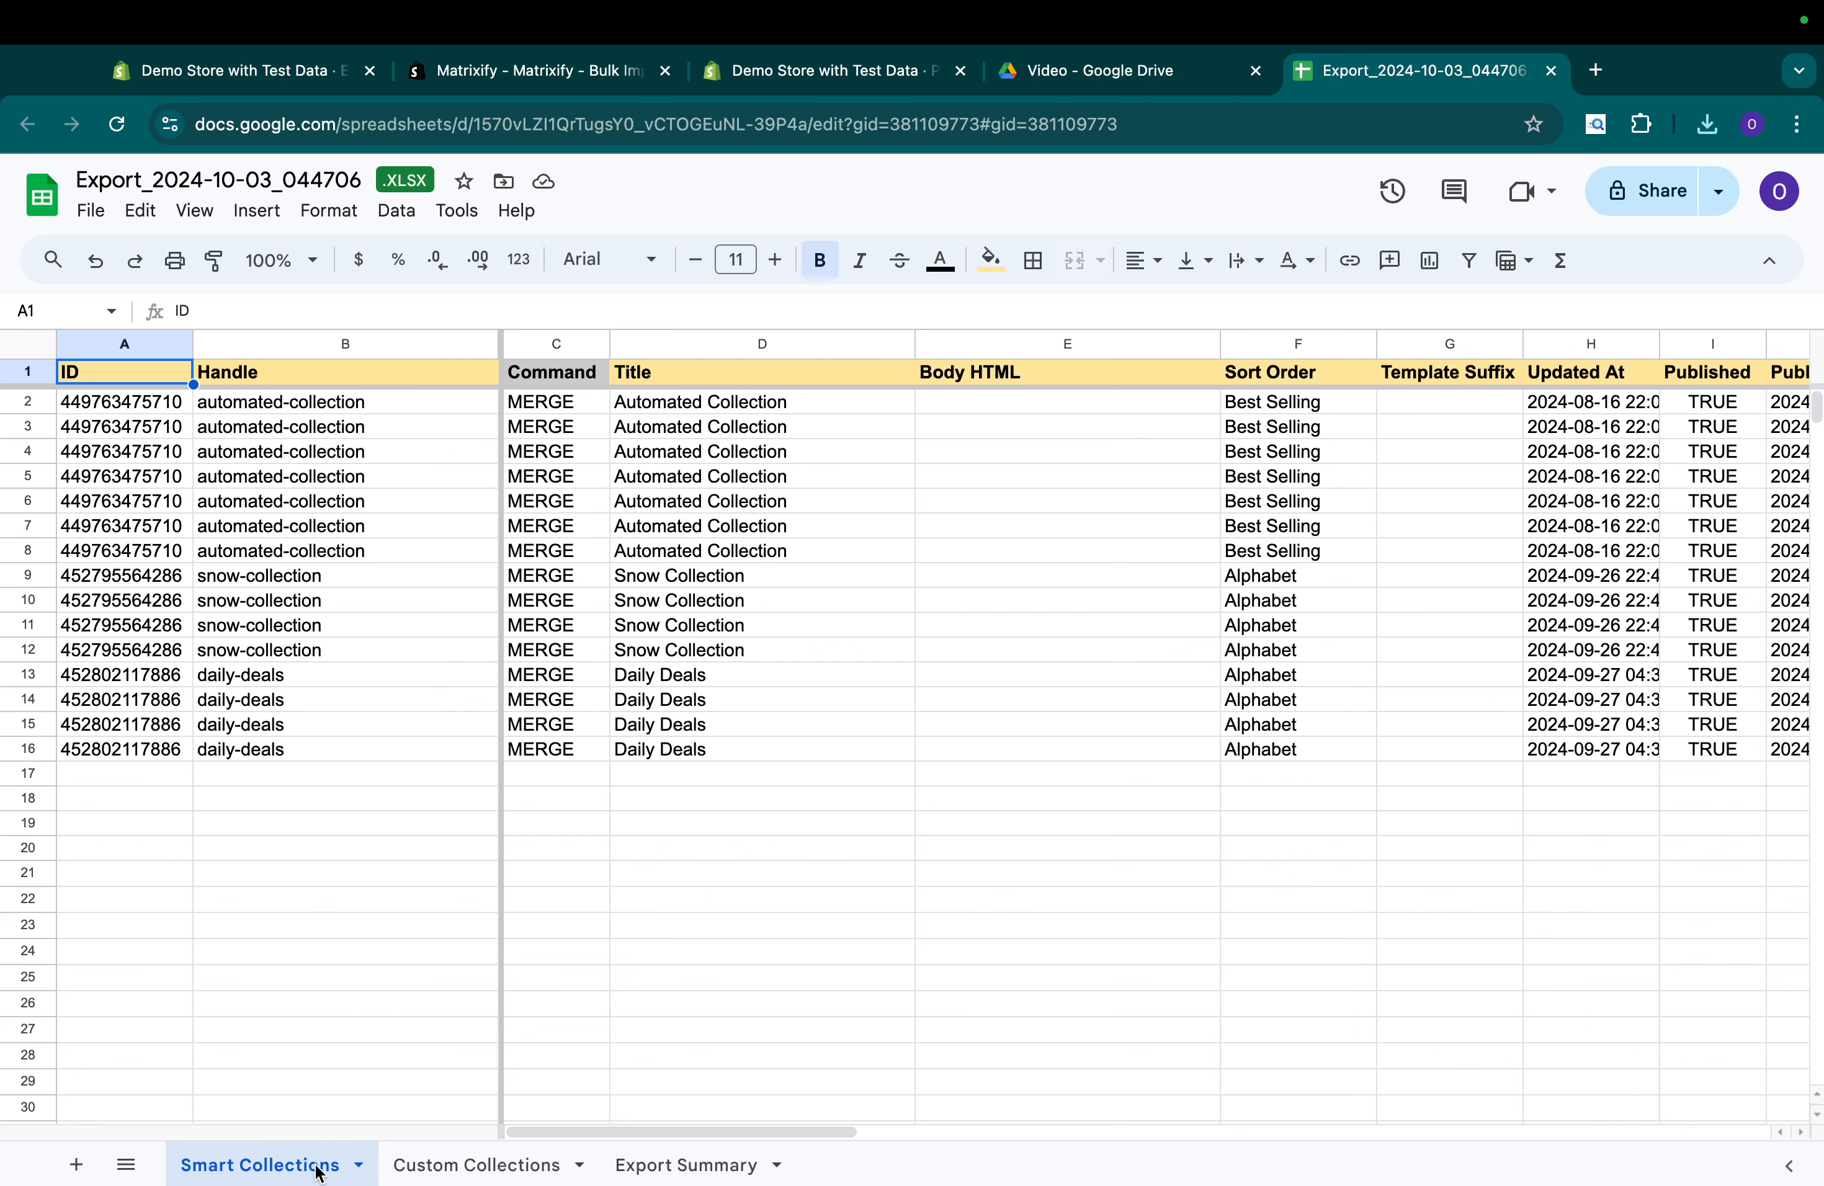
# Check the Custom Collections sheet, and delete rows 9 to 16 (Snow Collection and Daily Deals) from the Smart Collections sheet.
pyautogui.click(463, 1168)
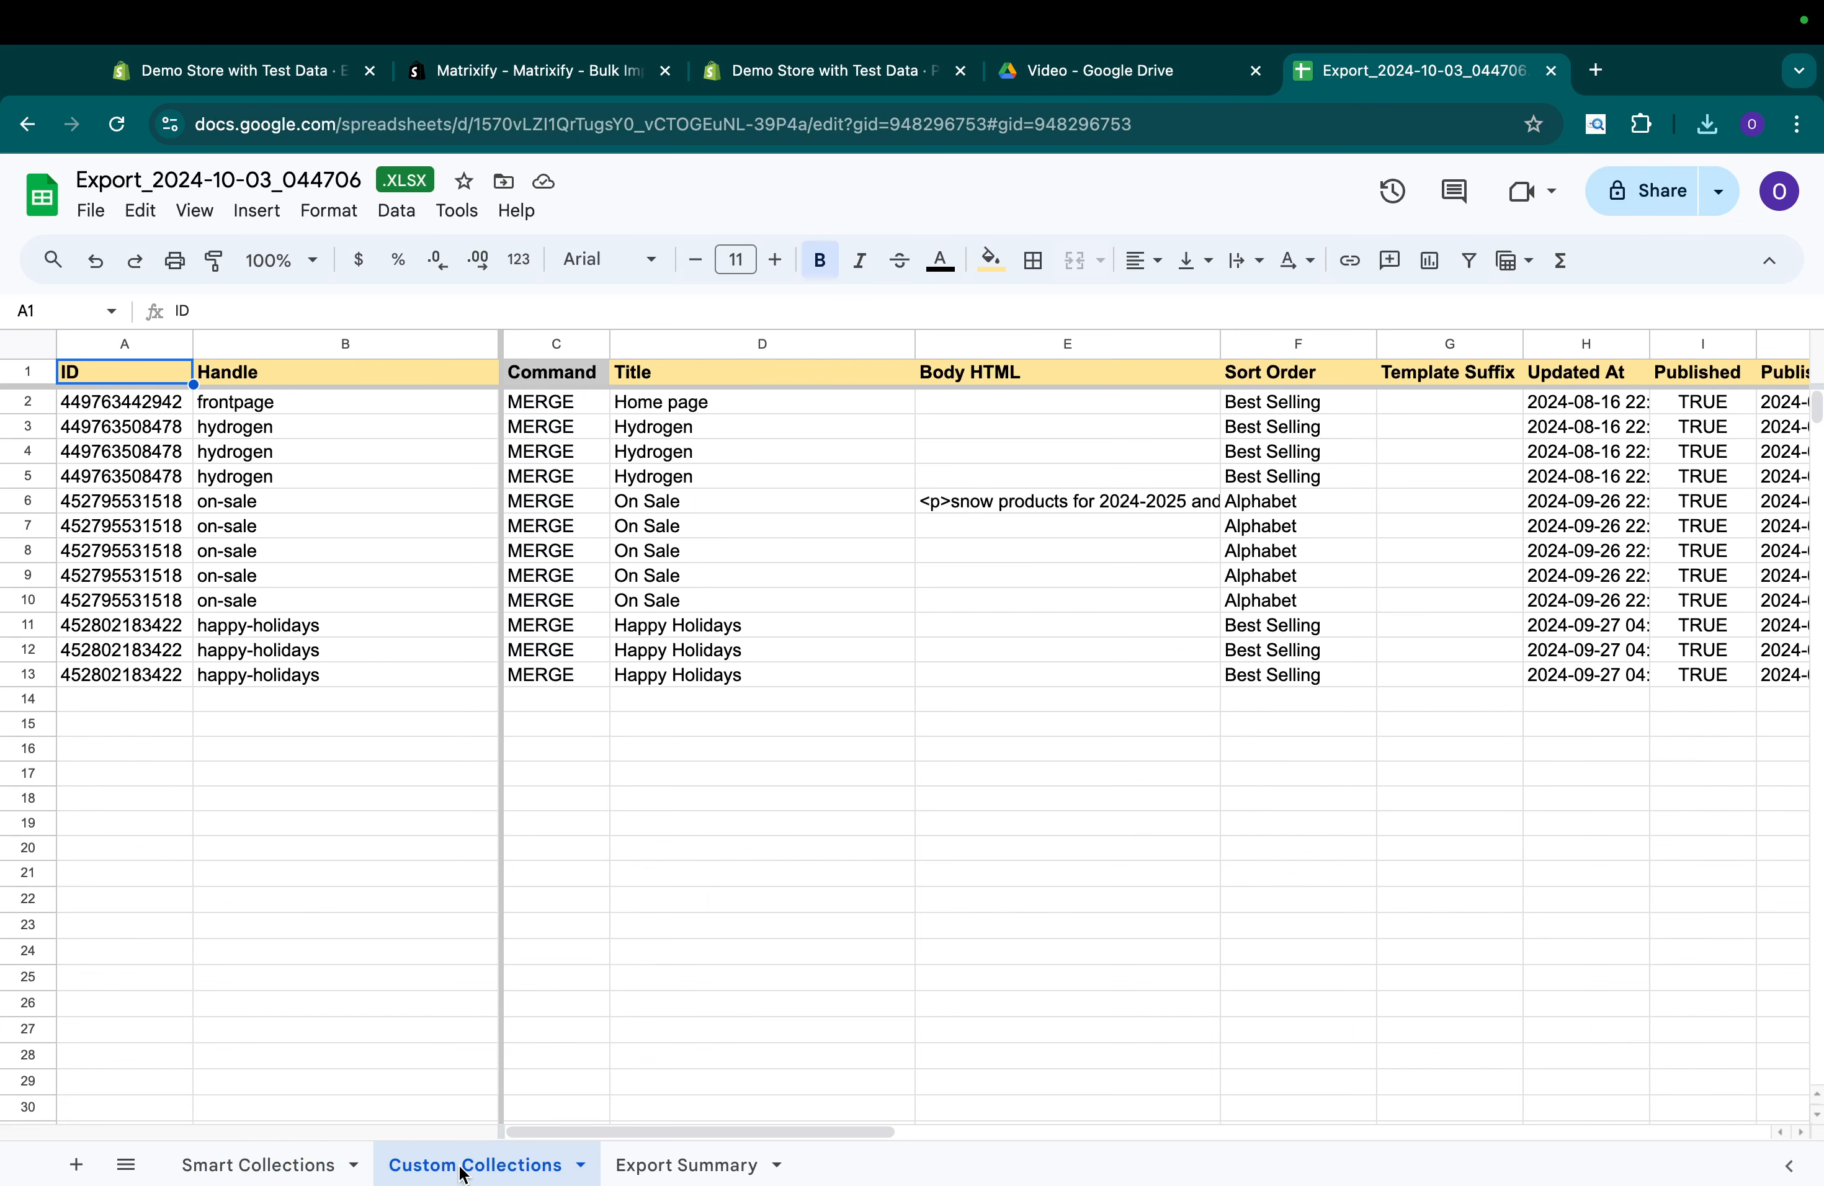
pyautogui.click(270, 1167)
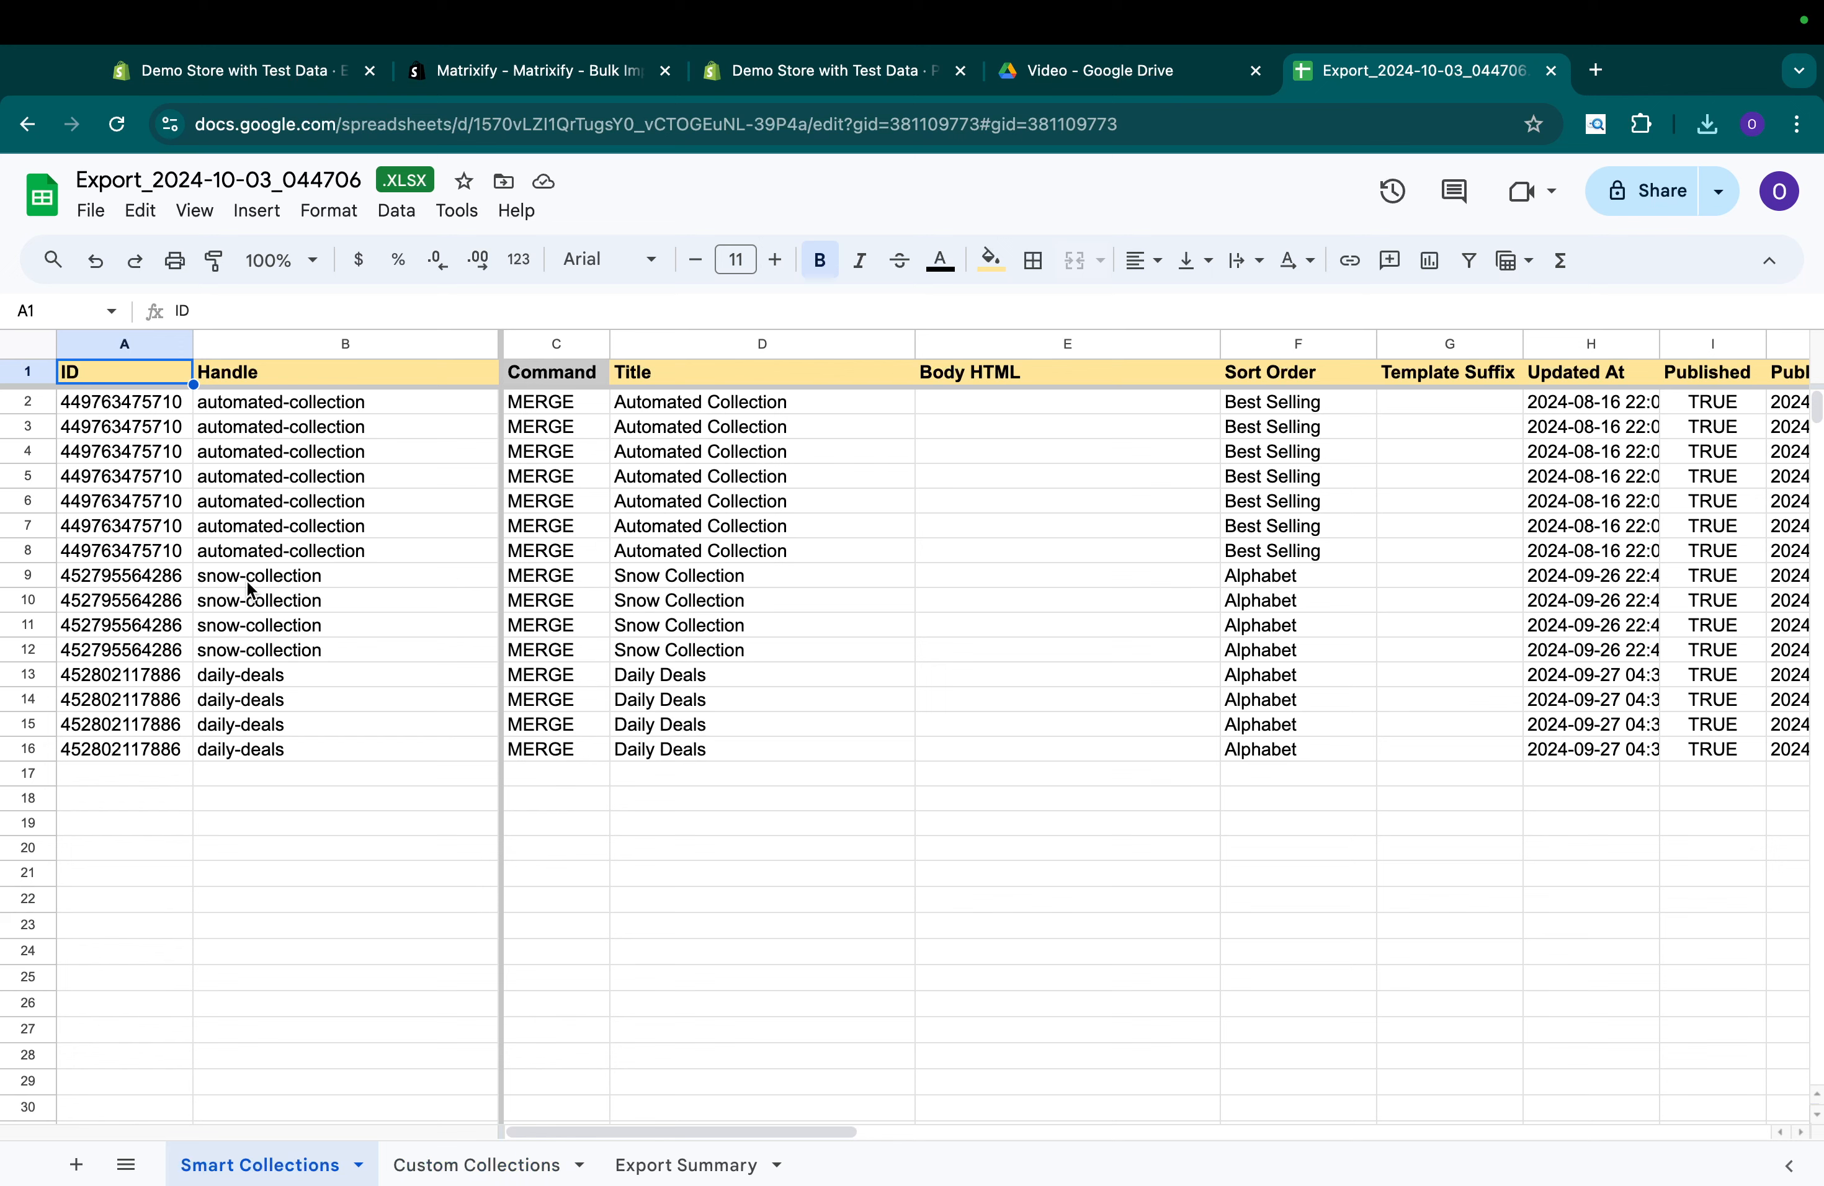
pyautogui.moveTo(37, 590); pyautogui.dragTo(29, 752)
pyautogui.rightClick(30, 751)
pyautogui.click(154, 815)
pyautogui.click(335, 809)
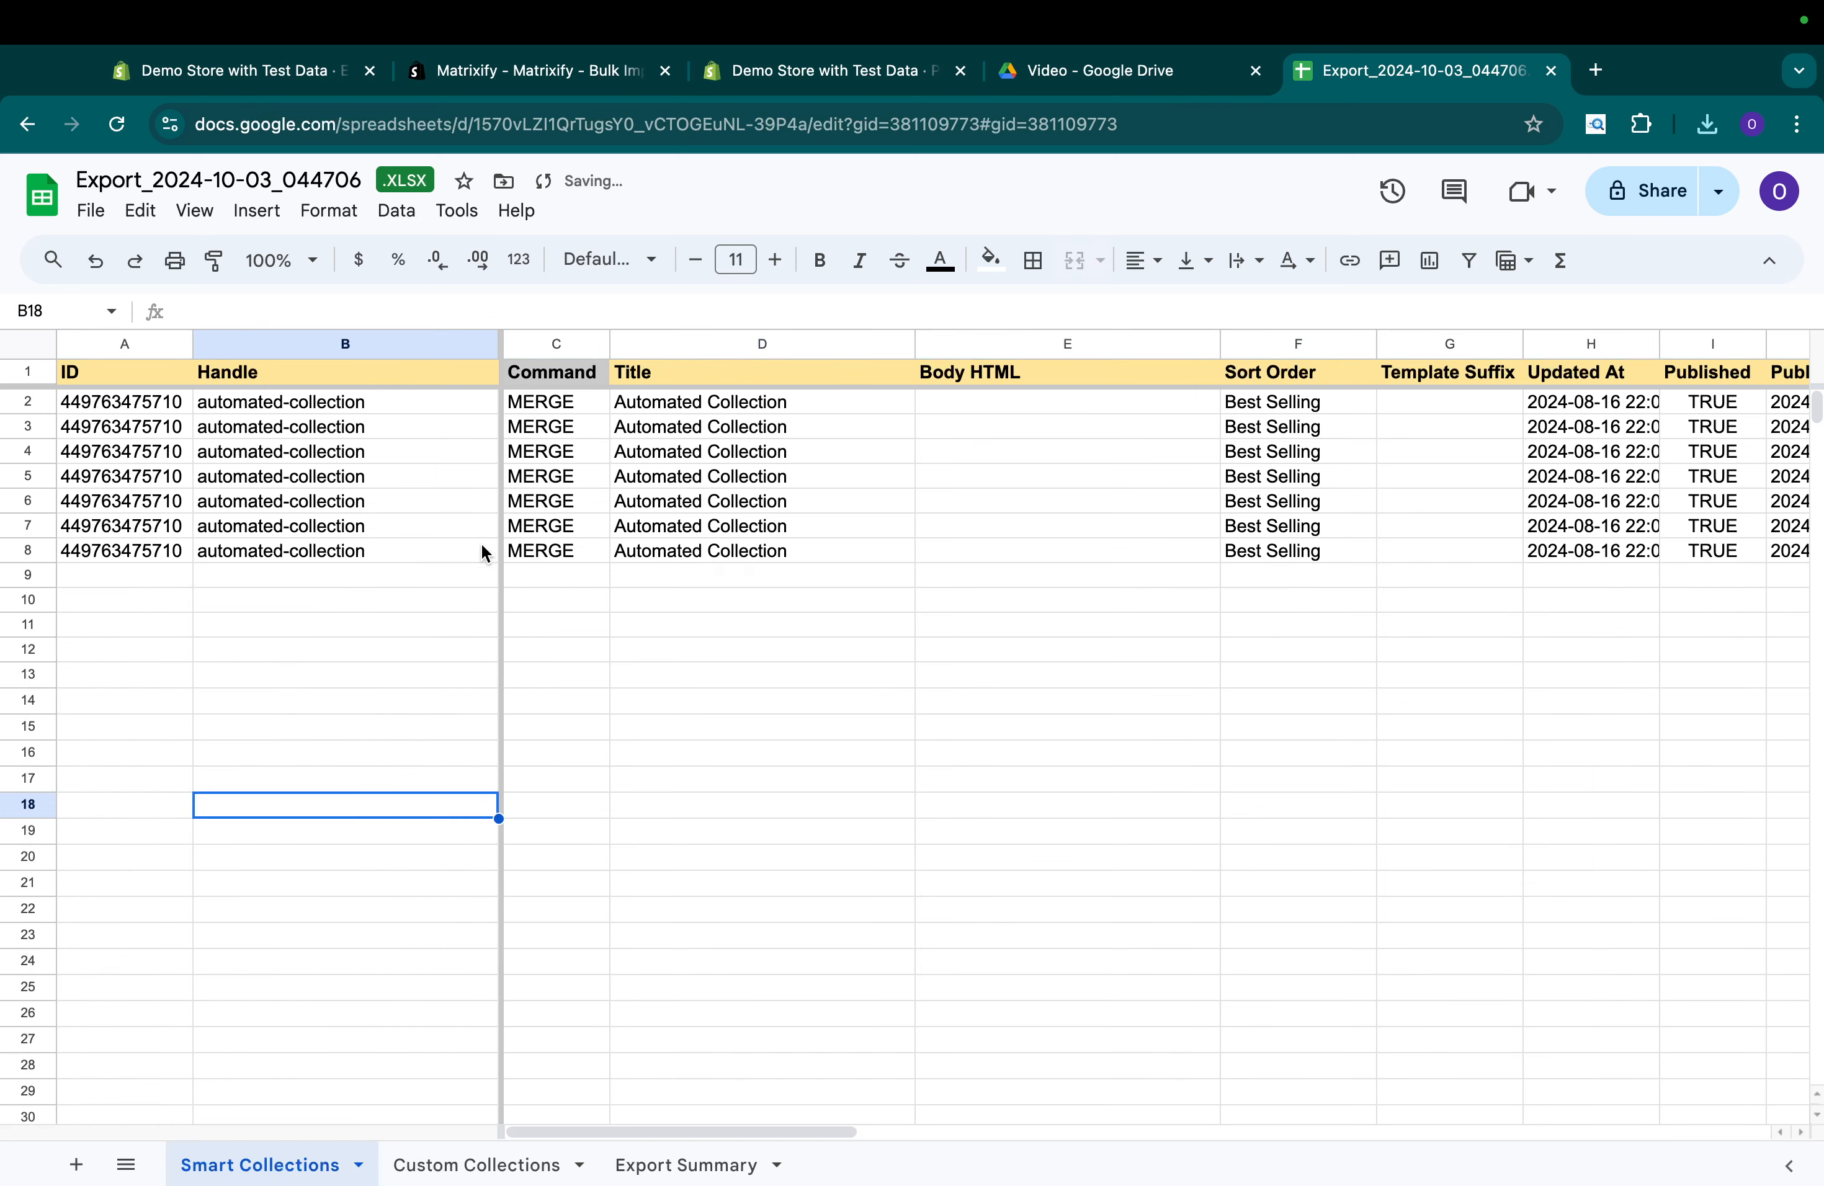
# Highlight the Automated Collection titles in D2:D8 and open the matching collection in the Shopify admin.
pyautogui.moveTo(752, 412); pyautogui.dragTo(753, 552)
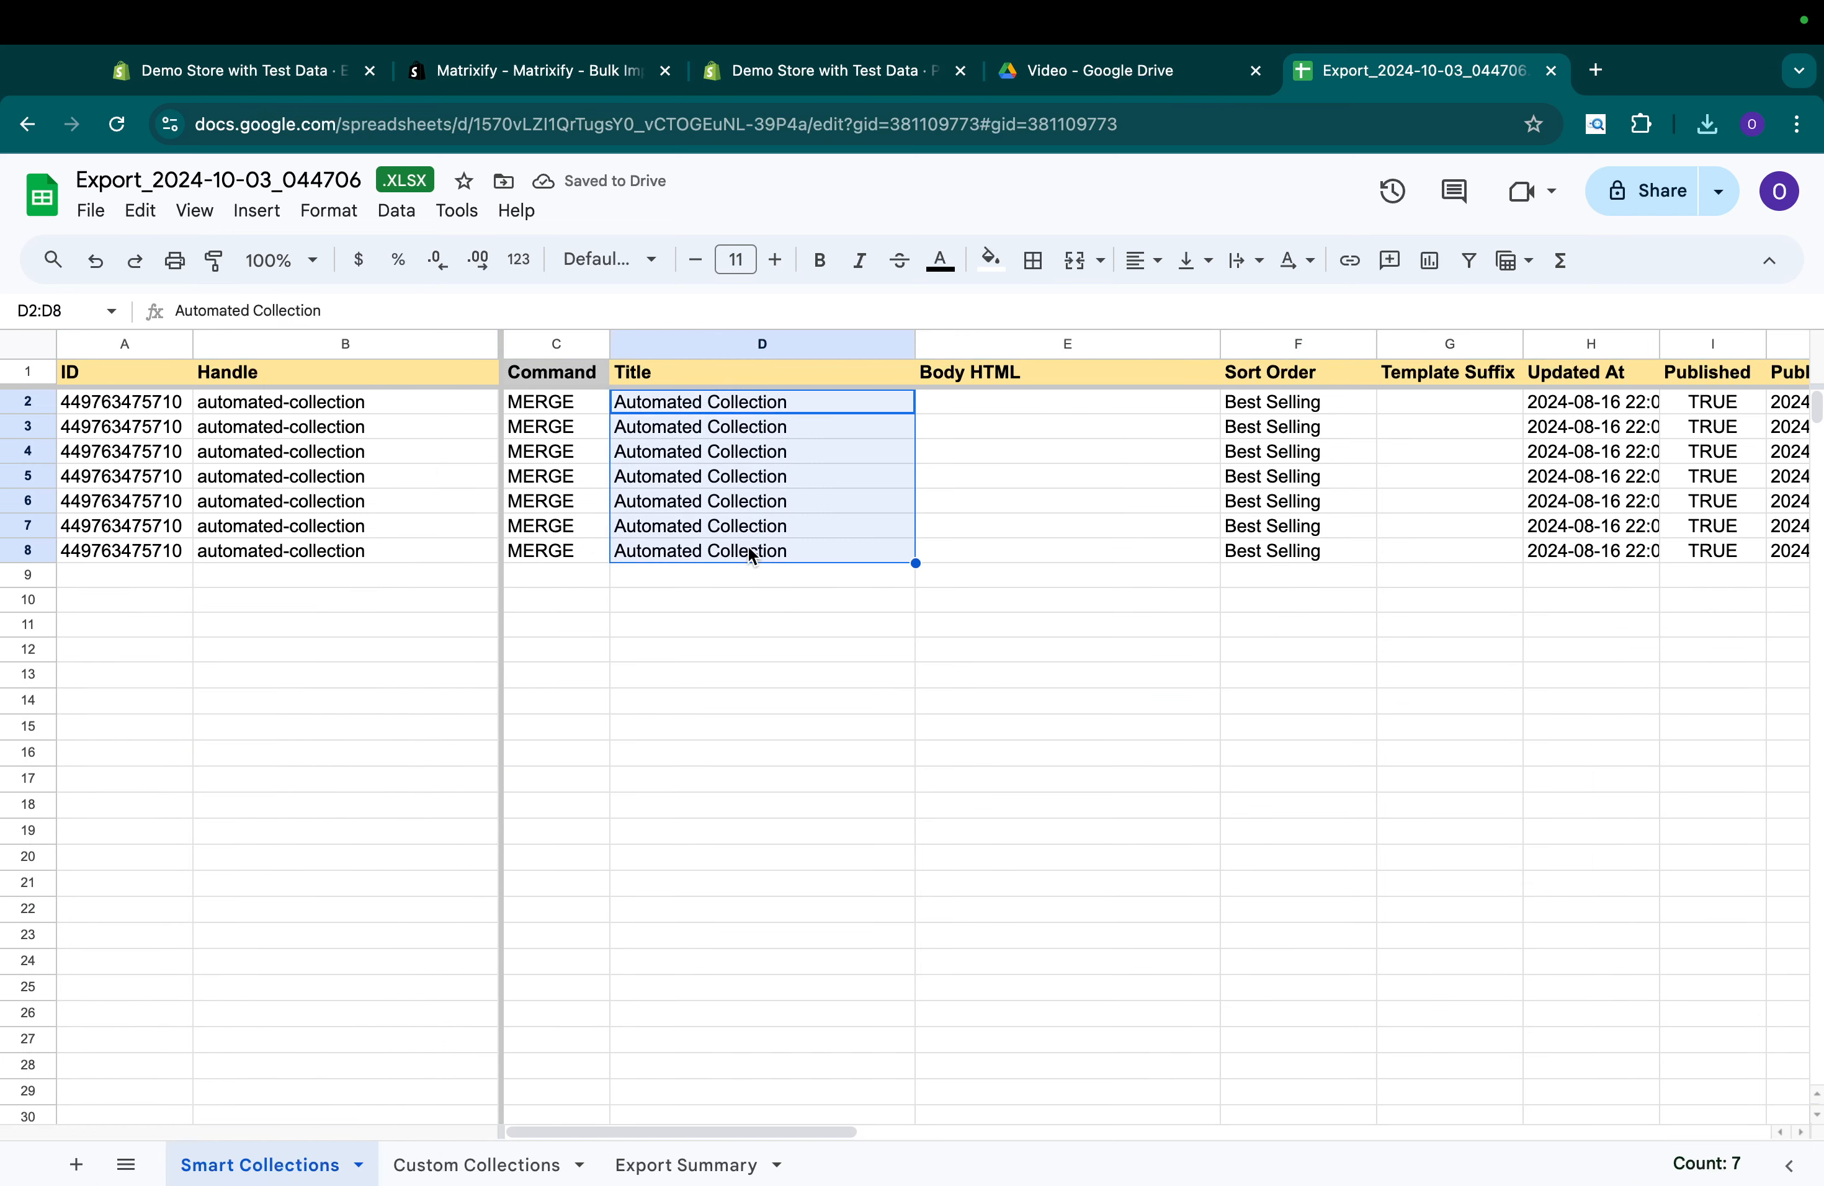
pyautogui.click(864, 69)
pyautogui.click(331, 71)
pyautogui.press('super+3')
pyautogui.click(167, 338)
pyautogui.click(172, 365)
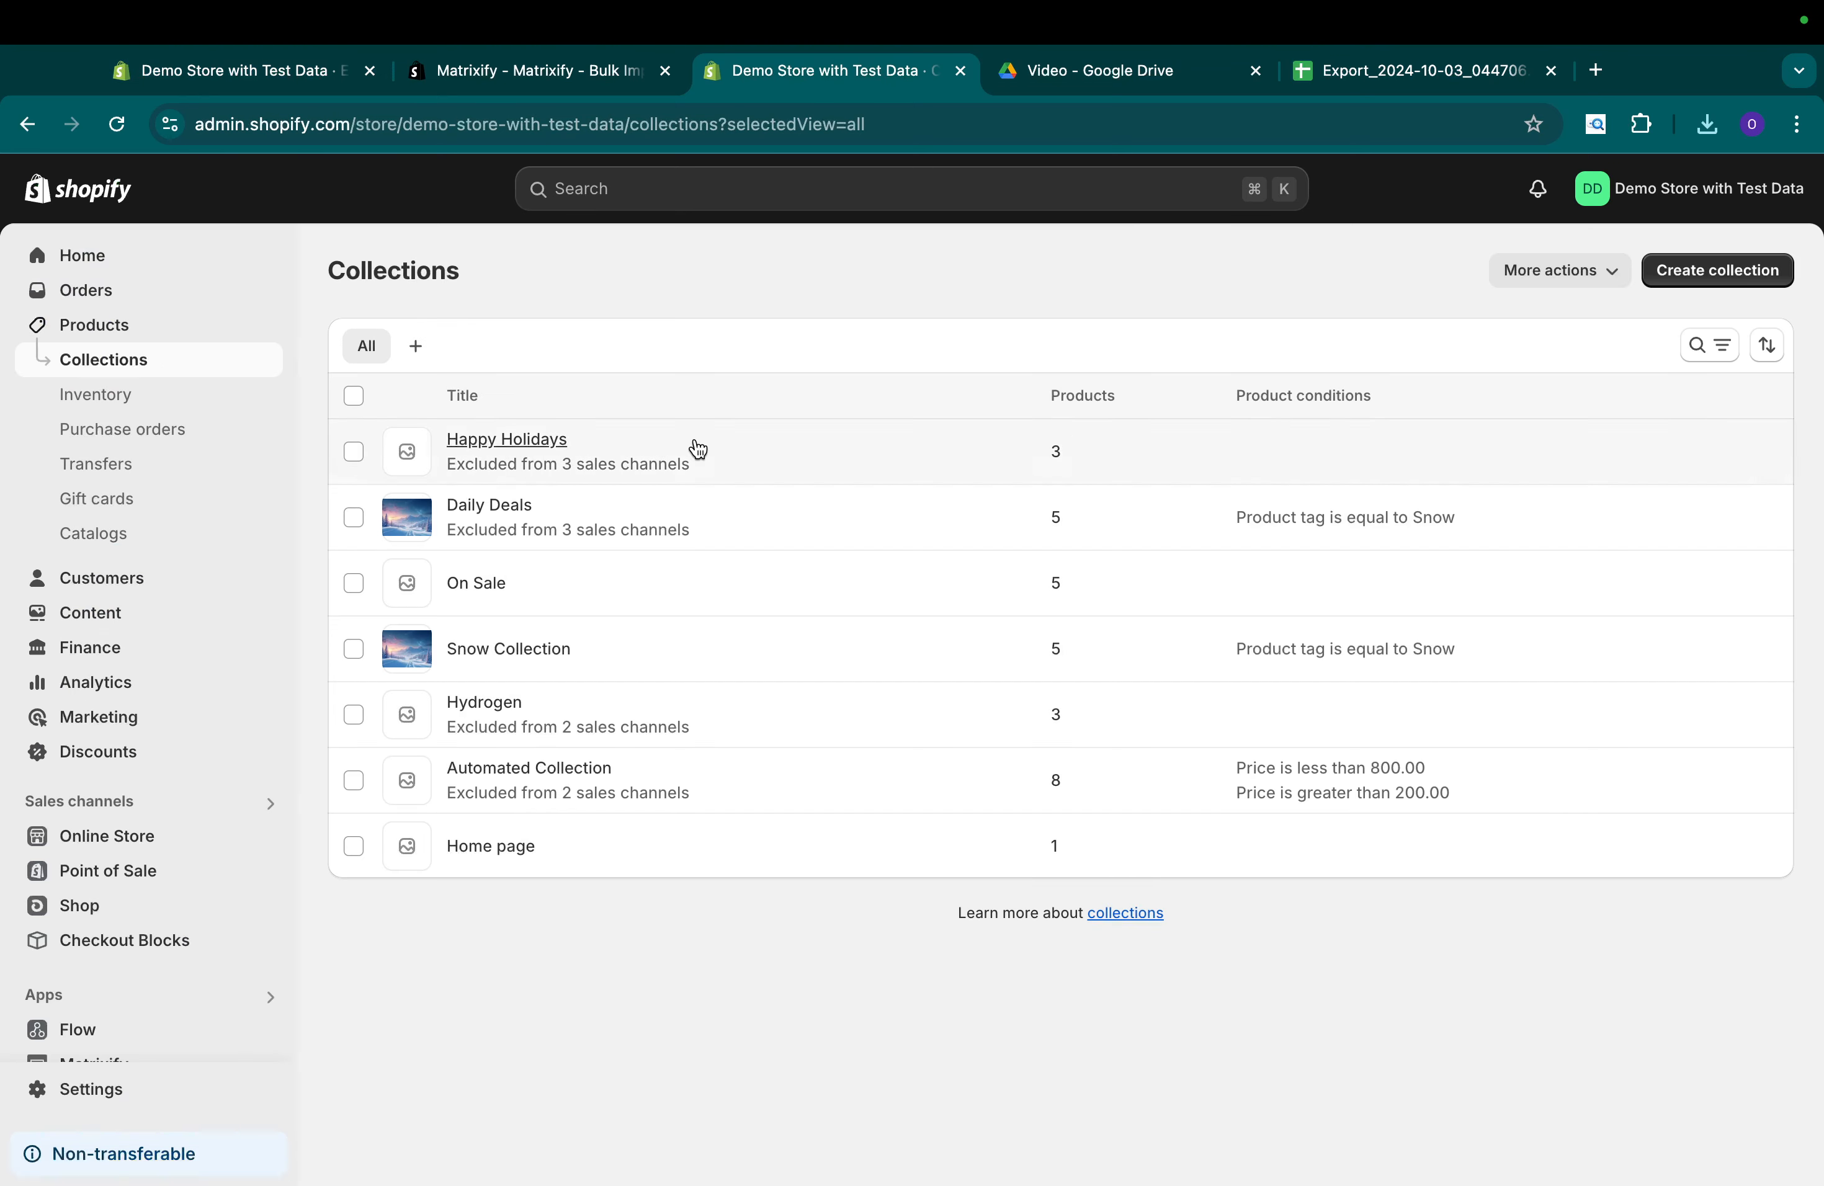
pyautogui.click(570, 779)
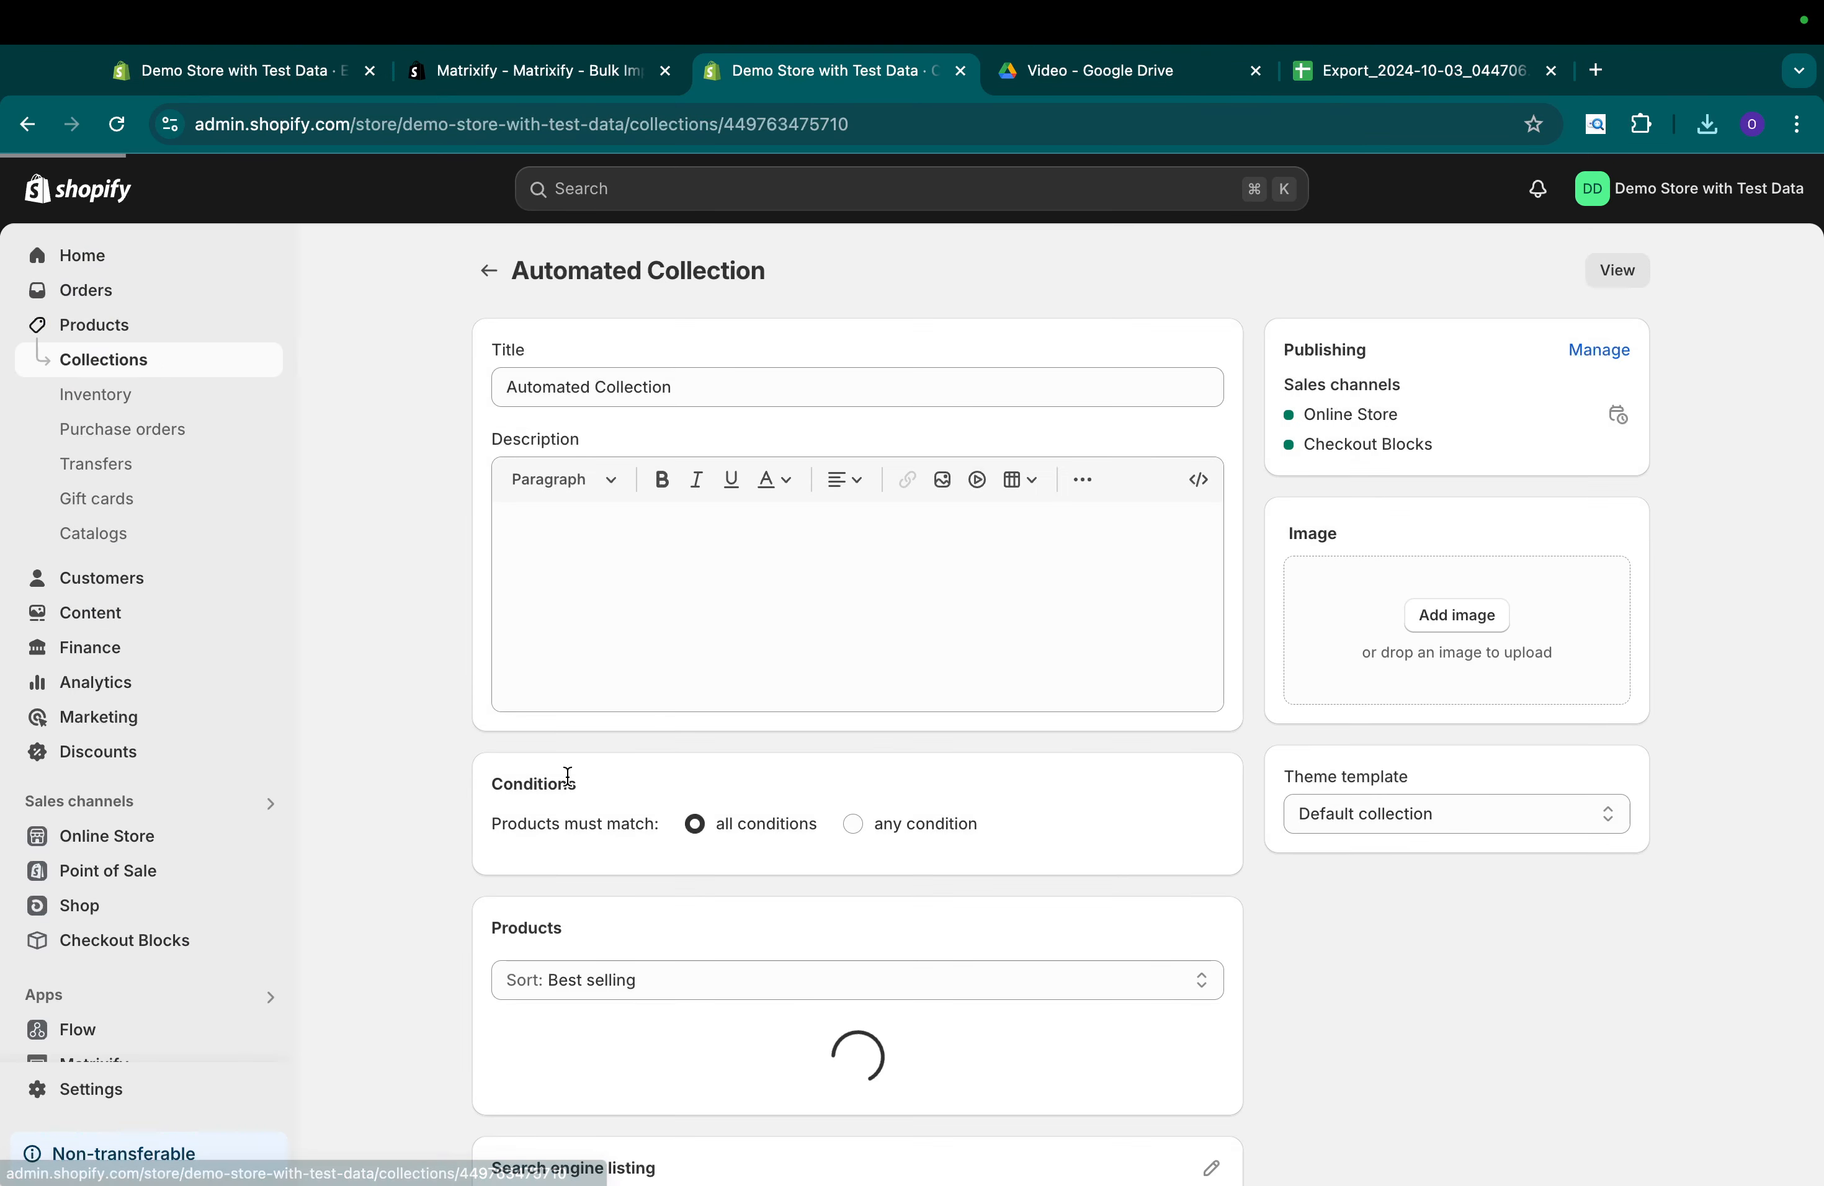
# Examine the Automated Collection's title, price conditions and products, and open its search engine listing for editing.
pyautogui.tripleClick(753, 385)
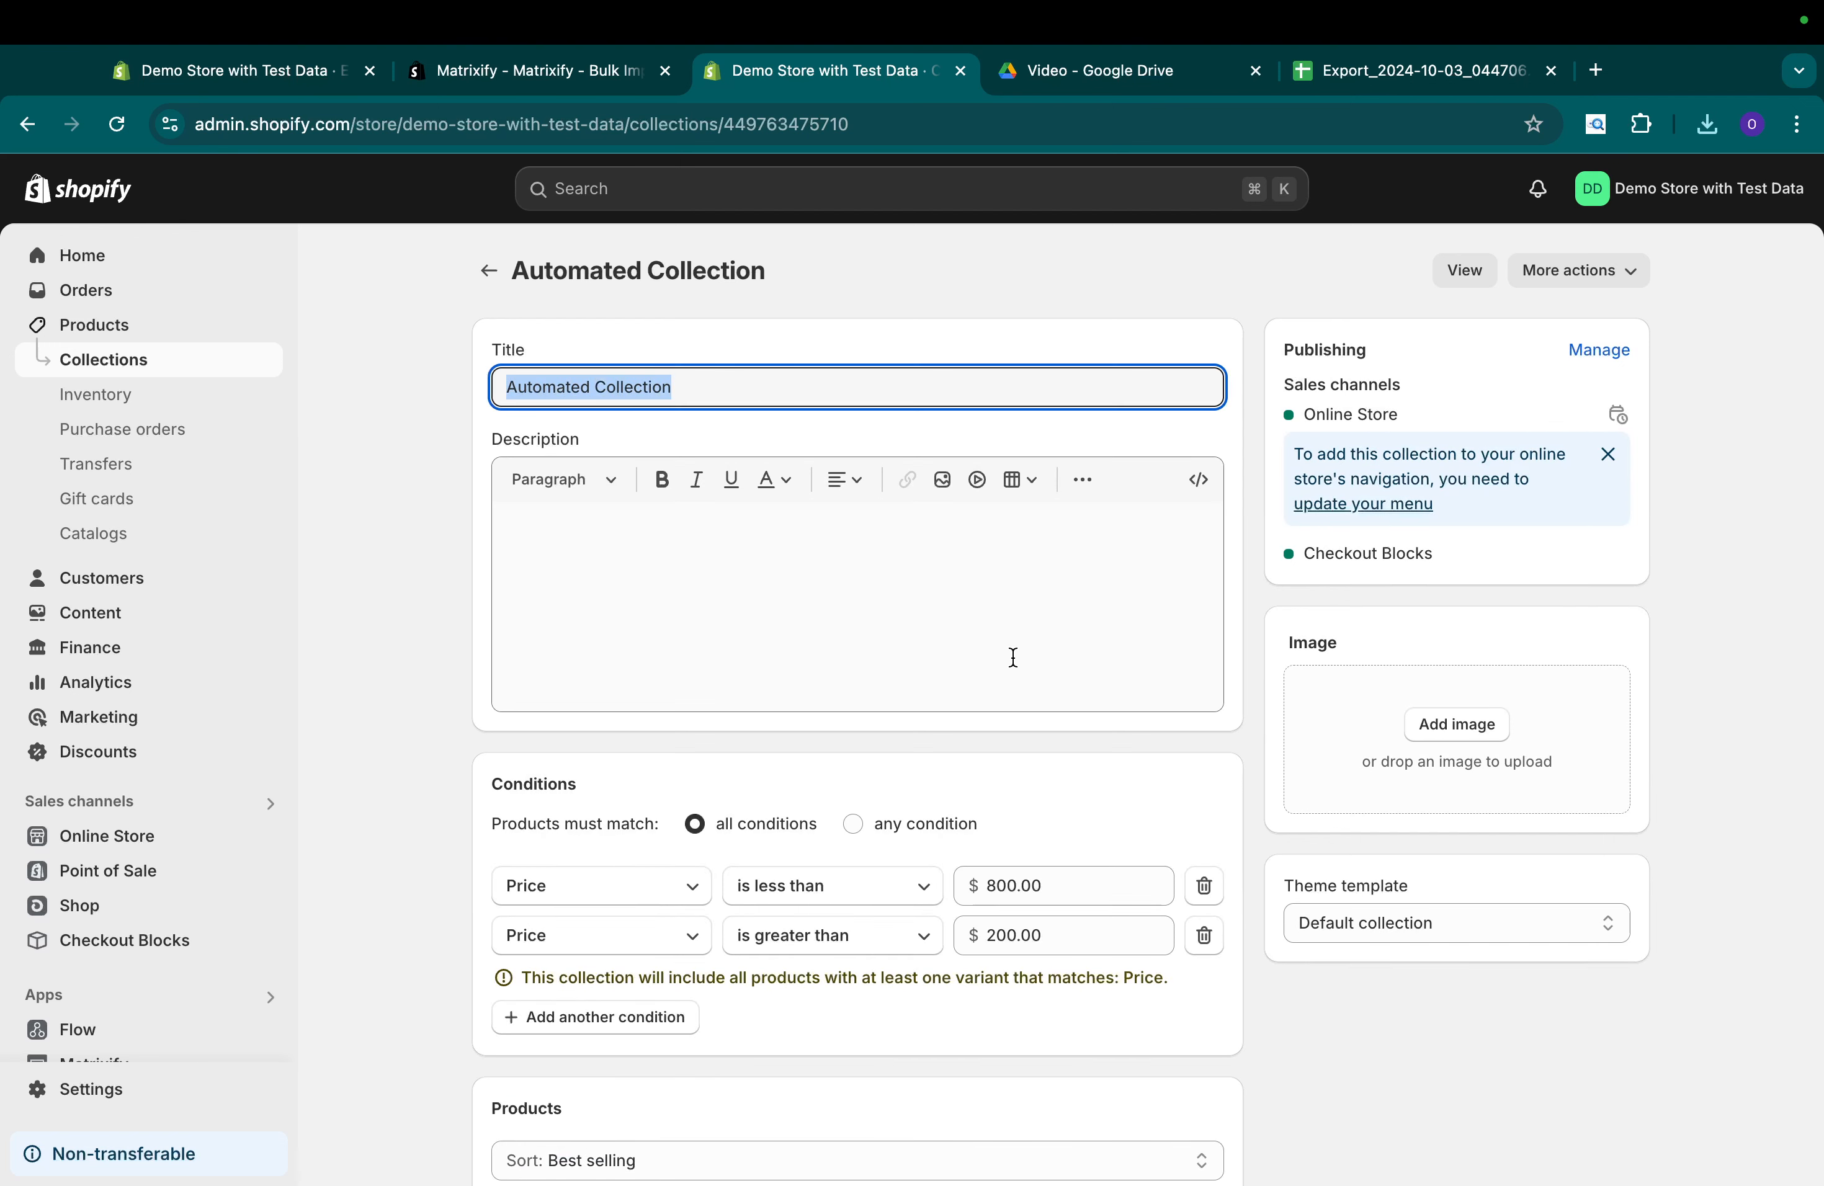
pyautogui.scroll(-5, 1013, 657)
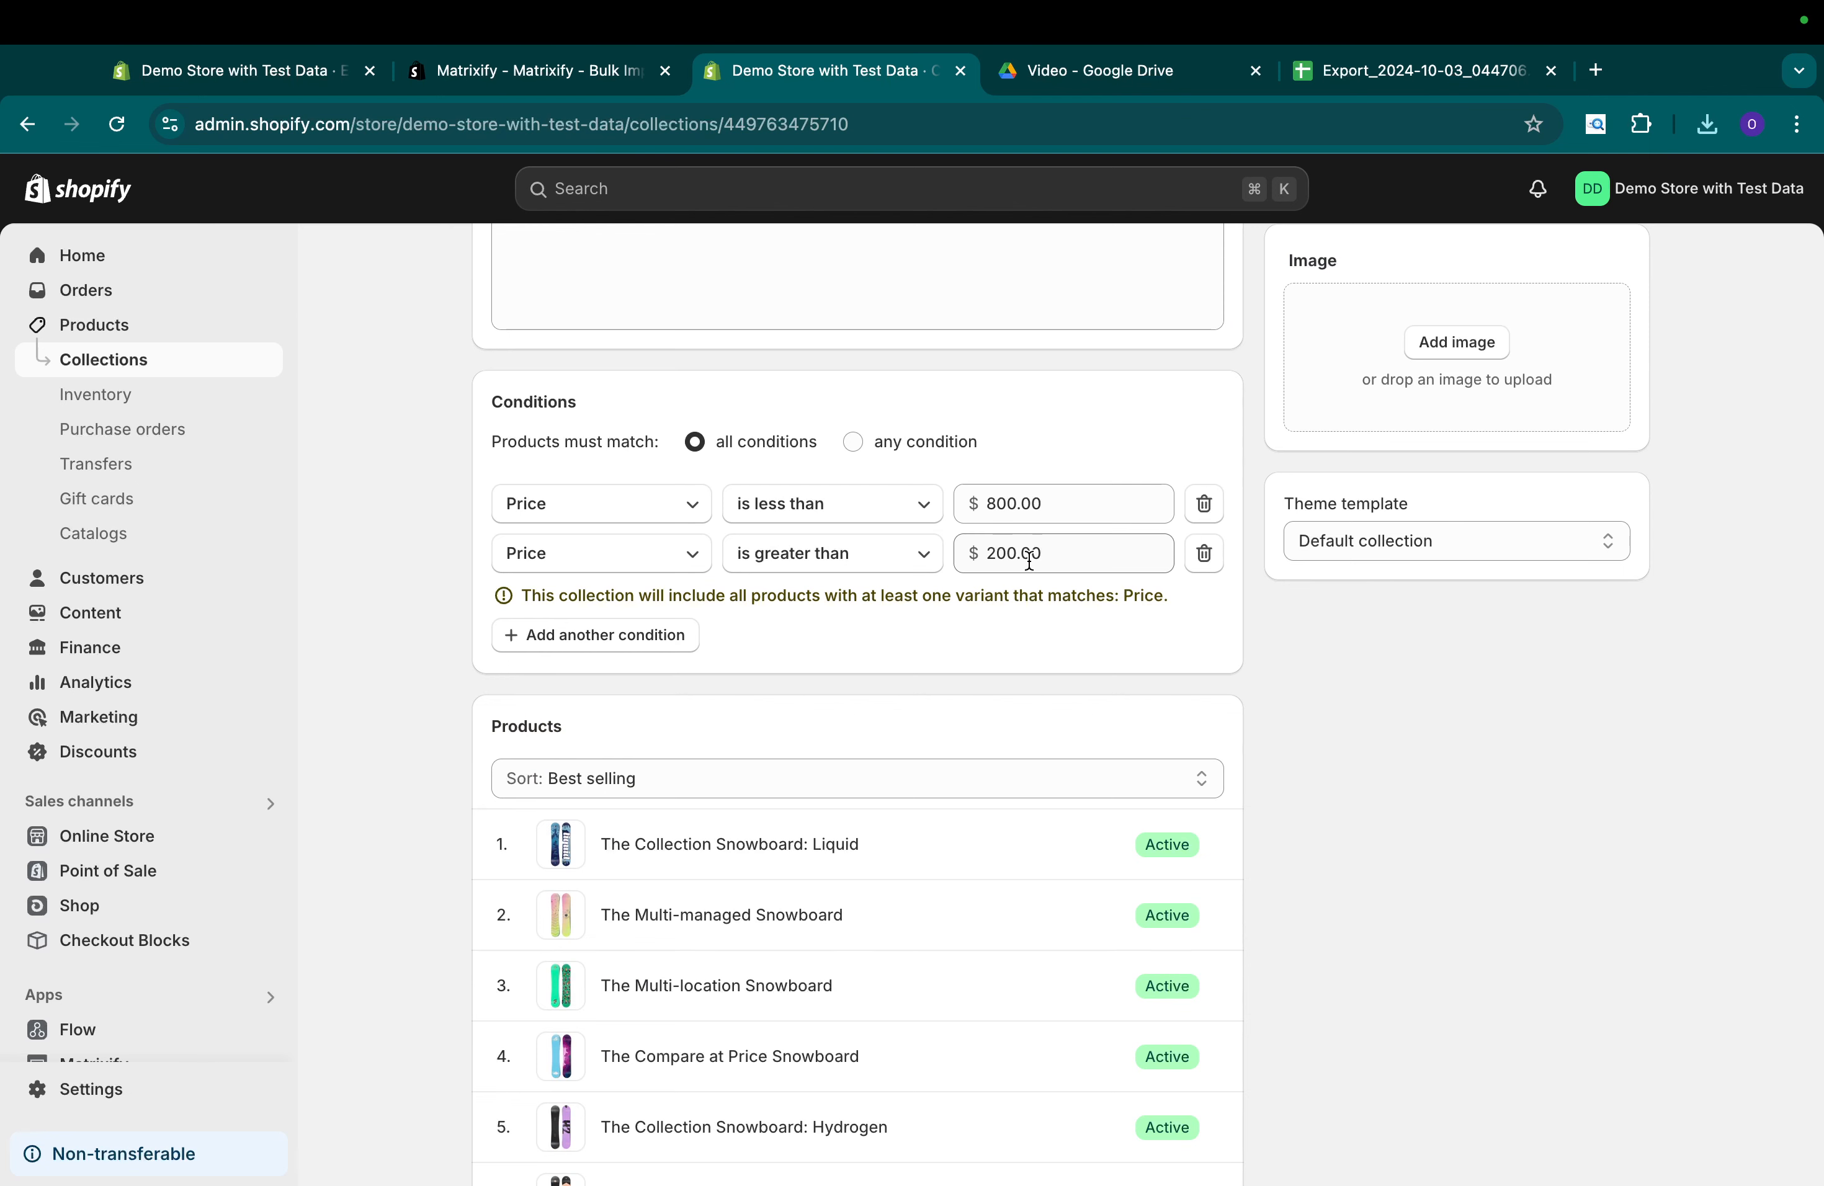
pyautogui.scroll(-5, 1017, 740)
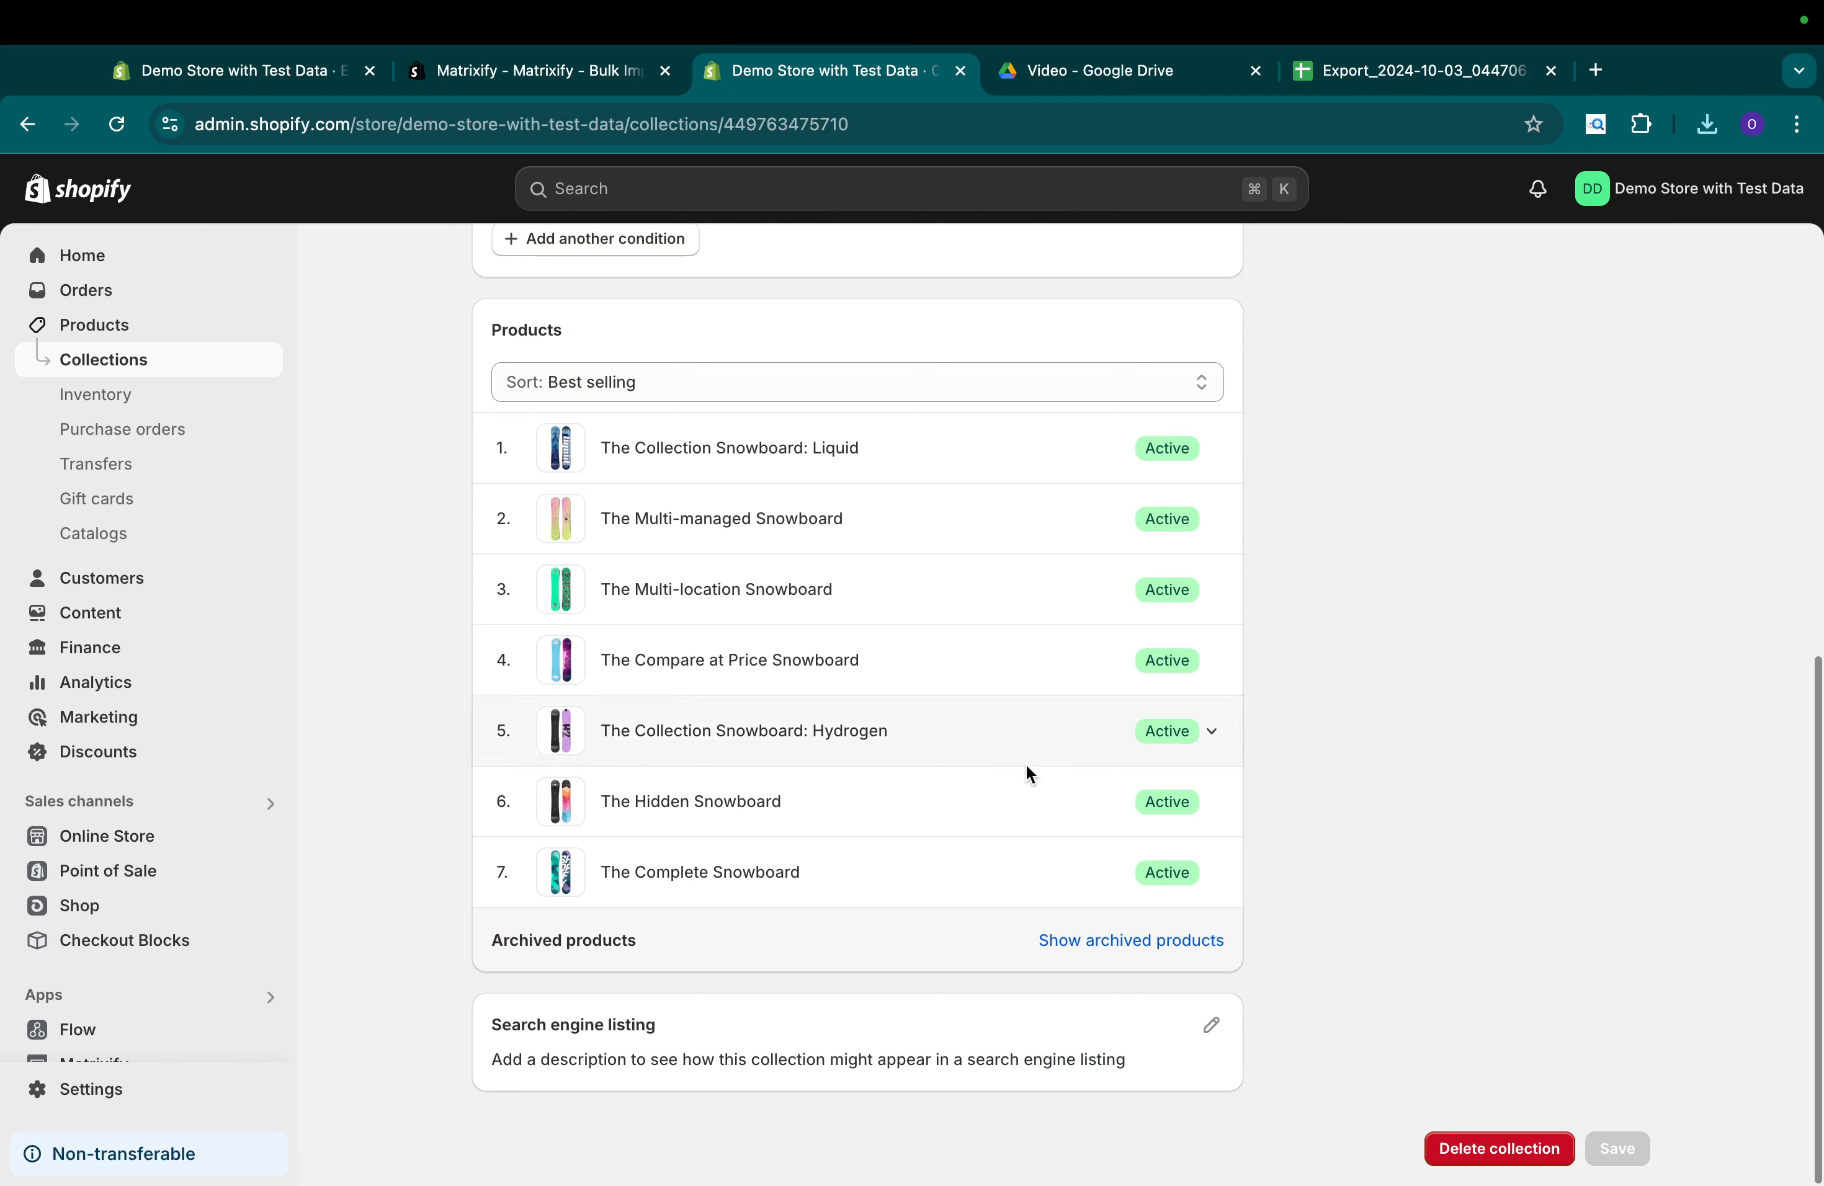
pyautogui.click(1218, 1032)
pyautogui.scroll(-5, 1202, 1052)
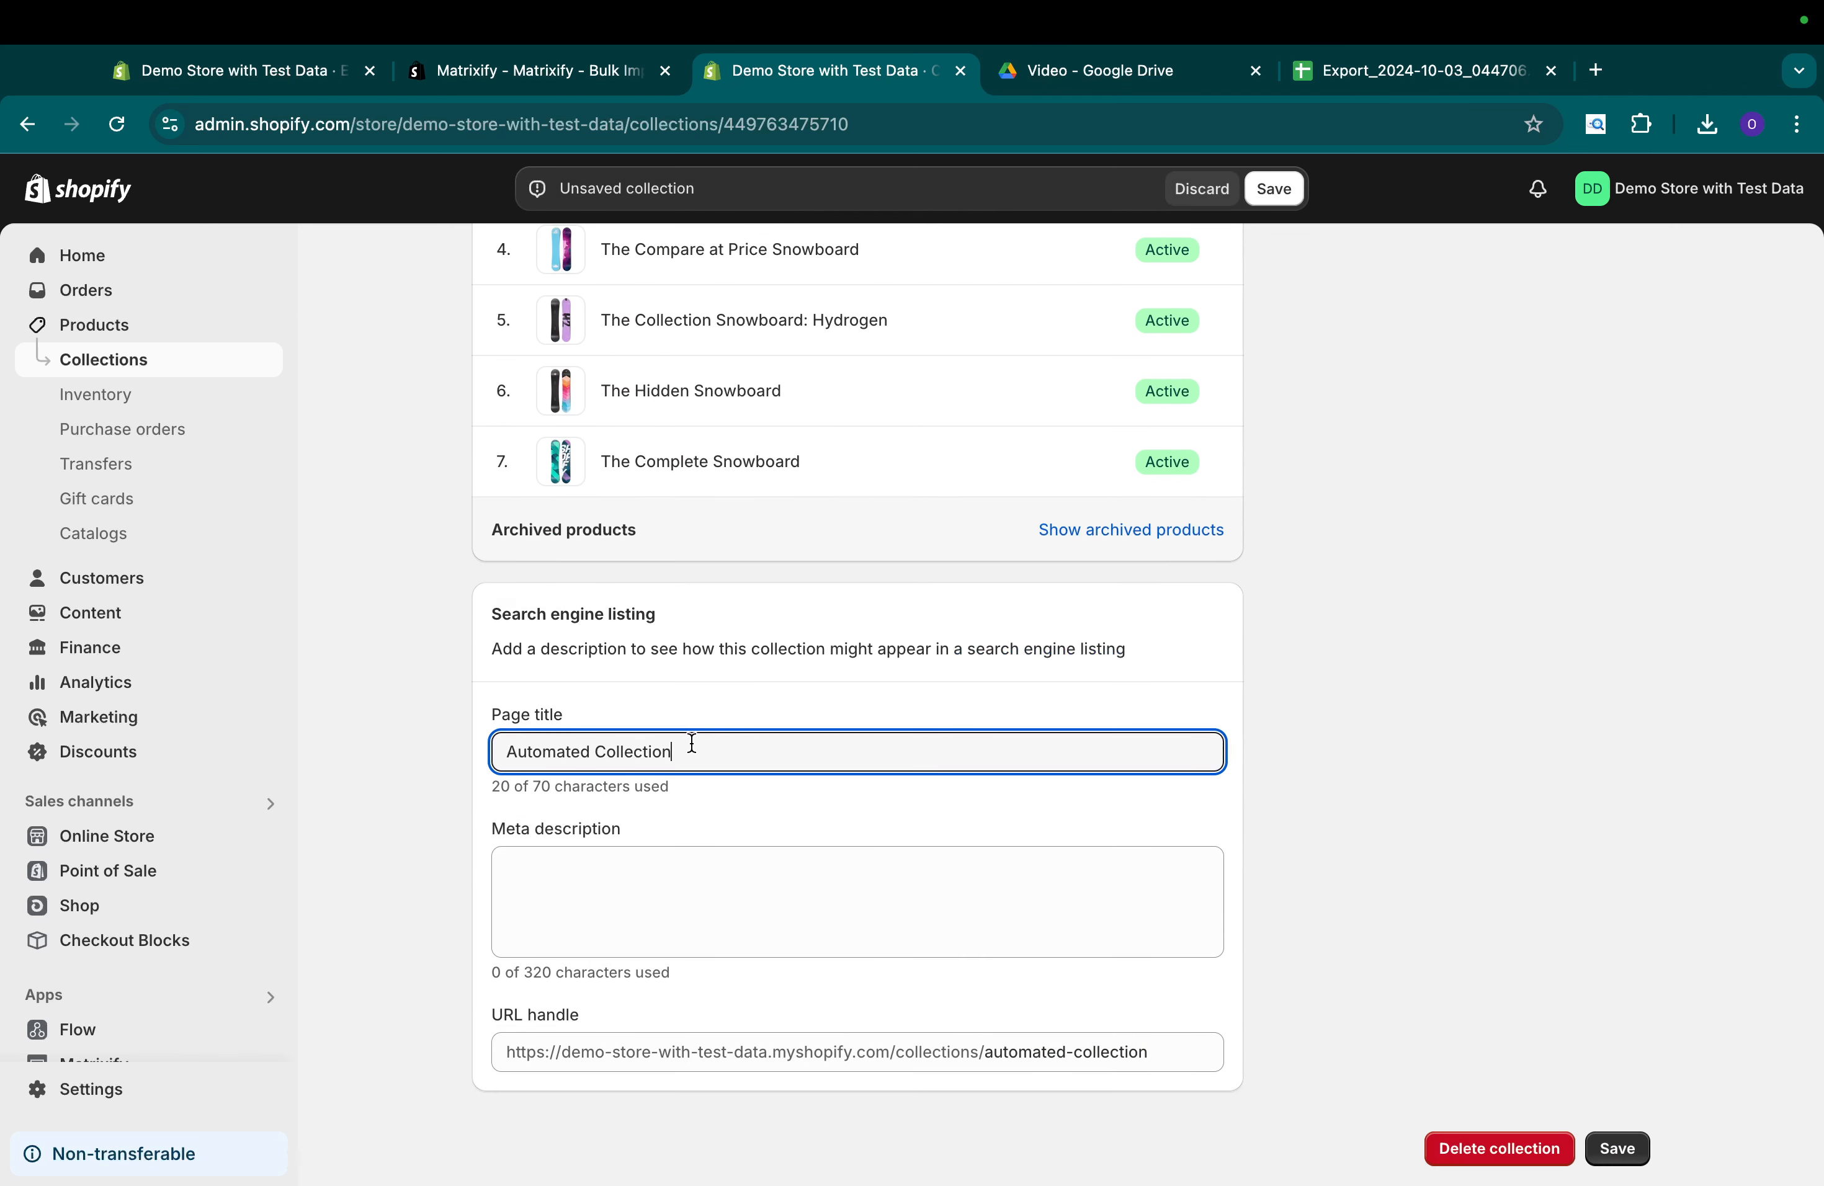
# In the Smart Collections sheet in Google Sheets, change the Title in D2:D8 to "Auto #2".
pyautogui.click(1317, 73)
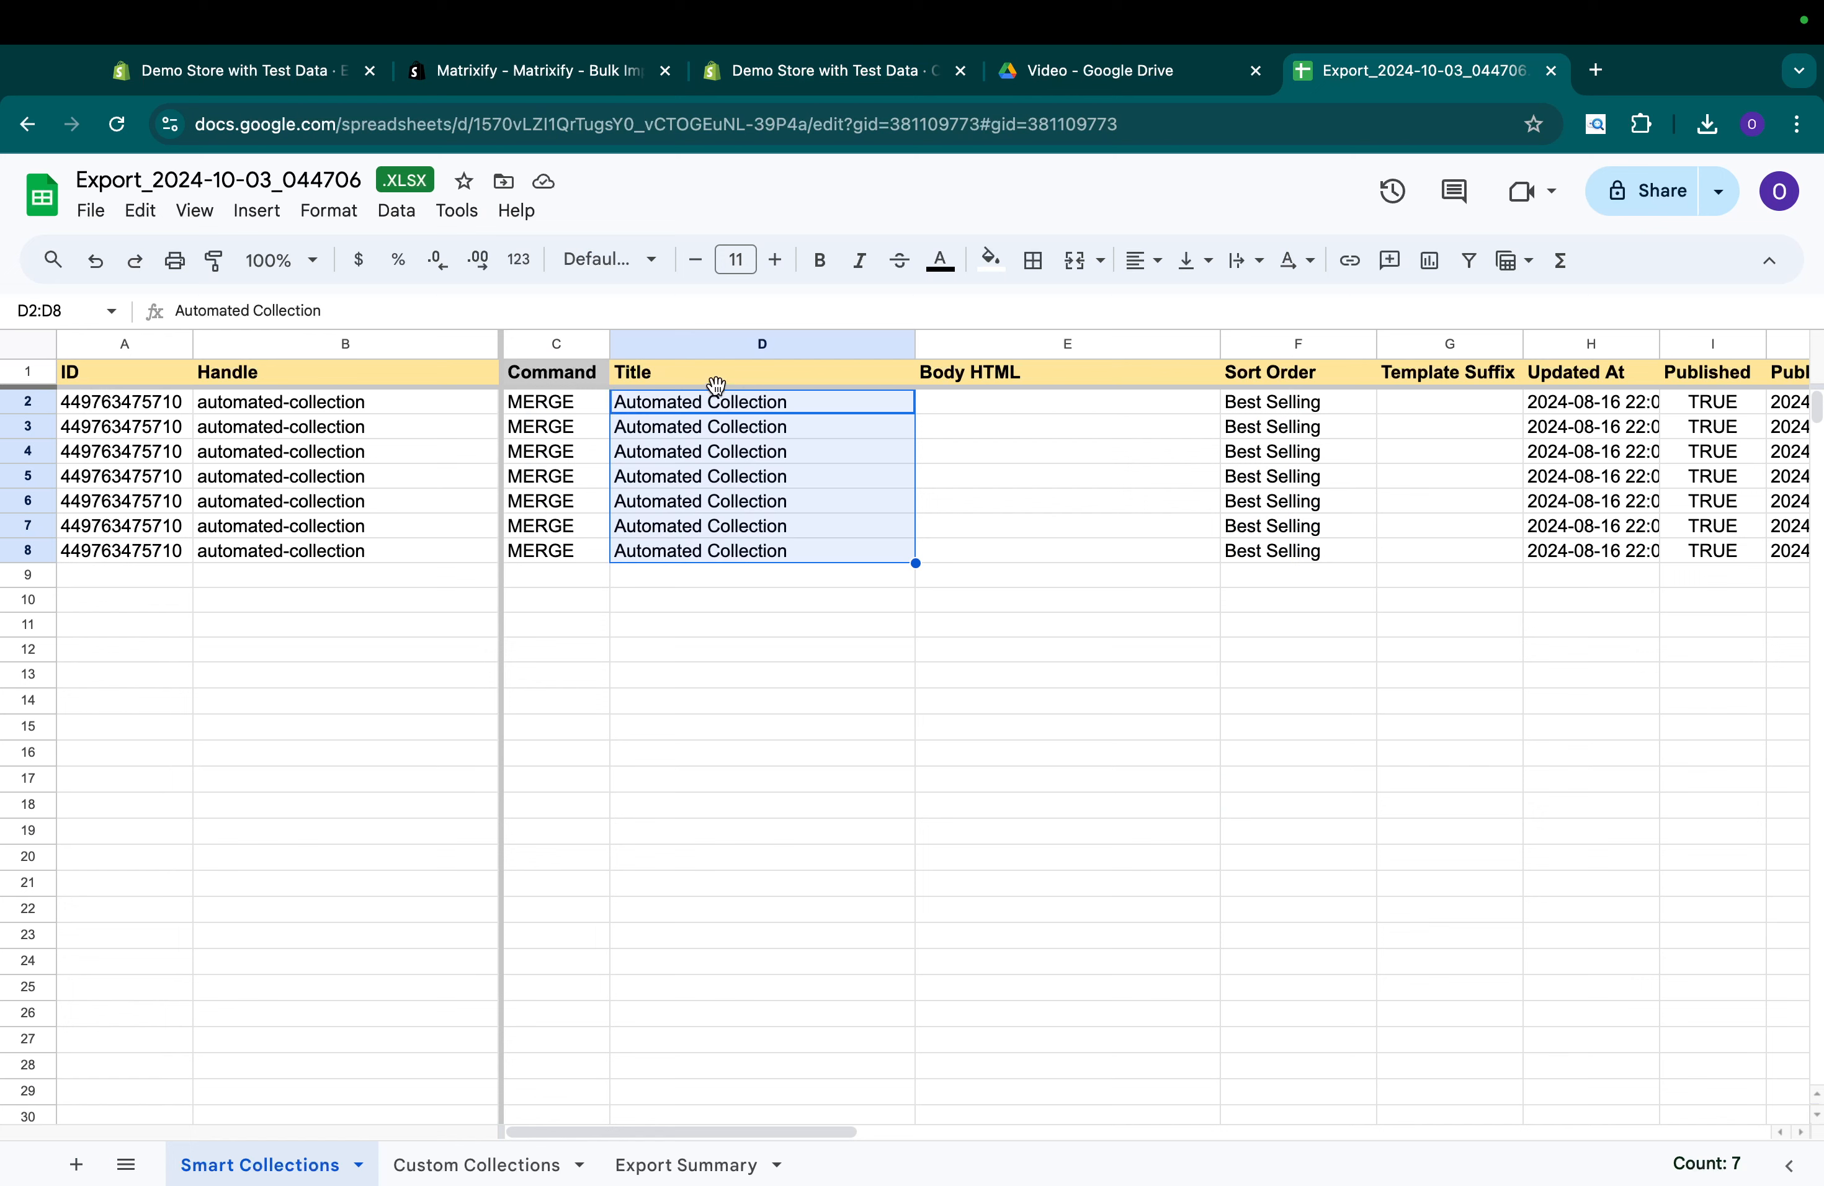
pyautogui.click(714, 606)
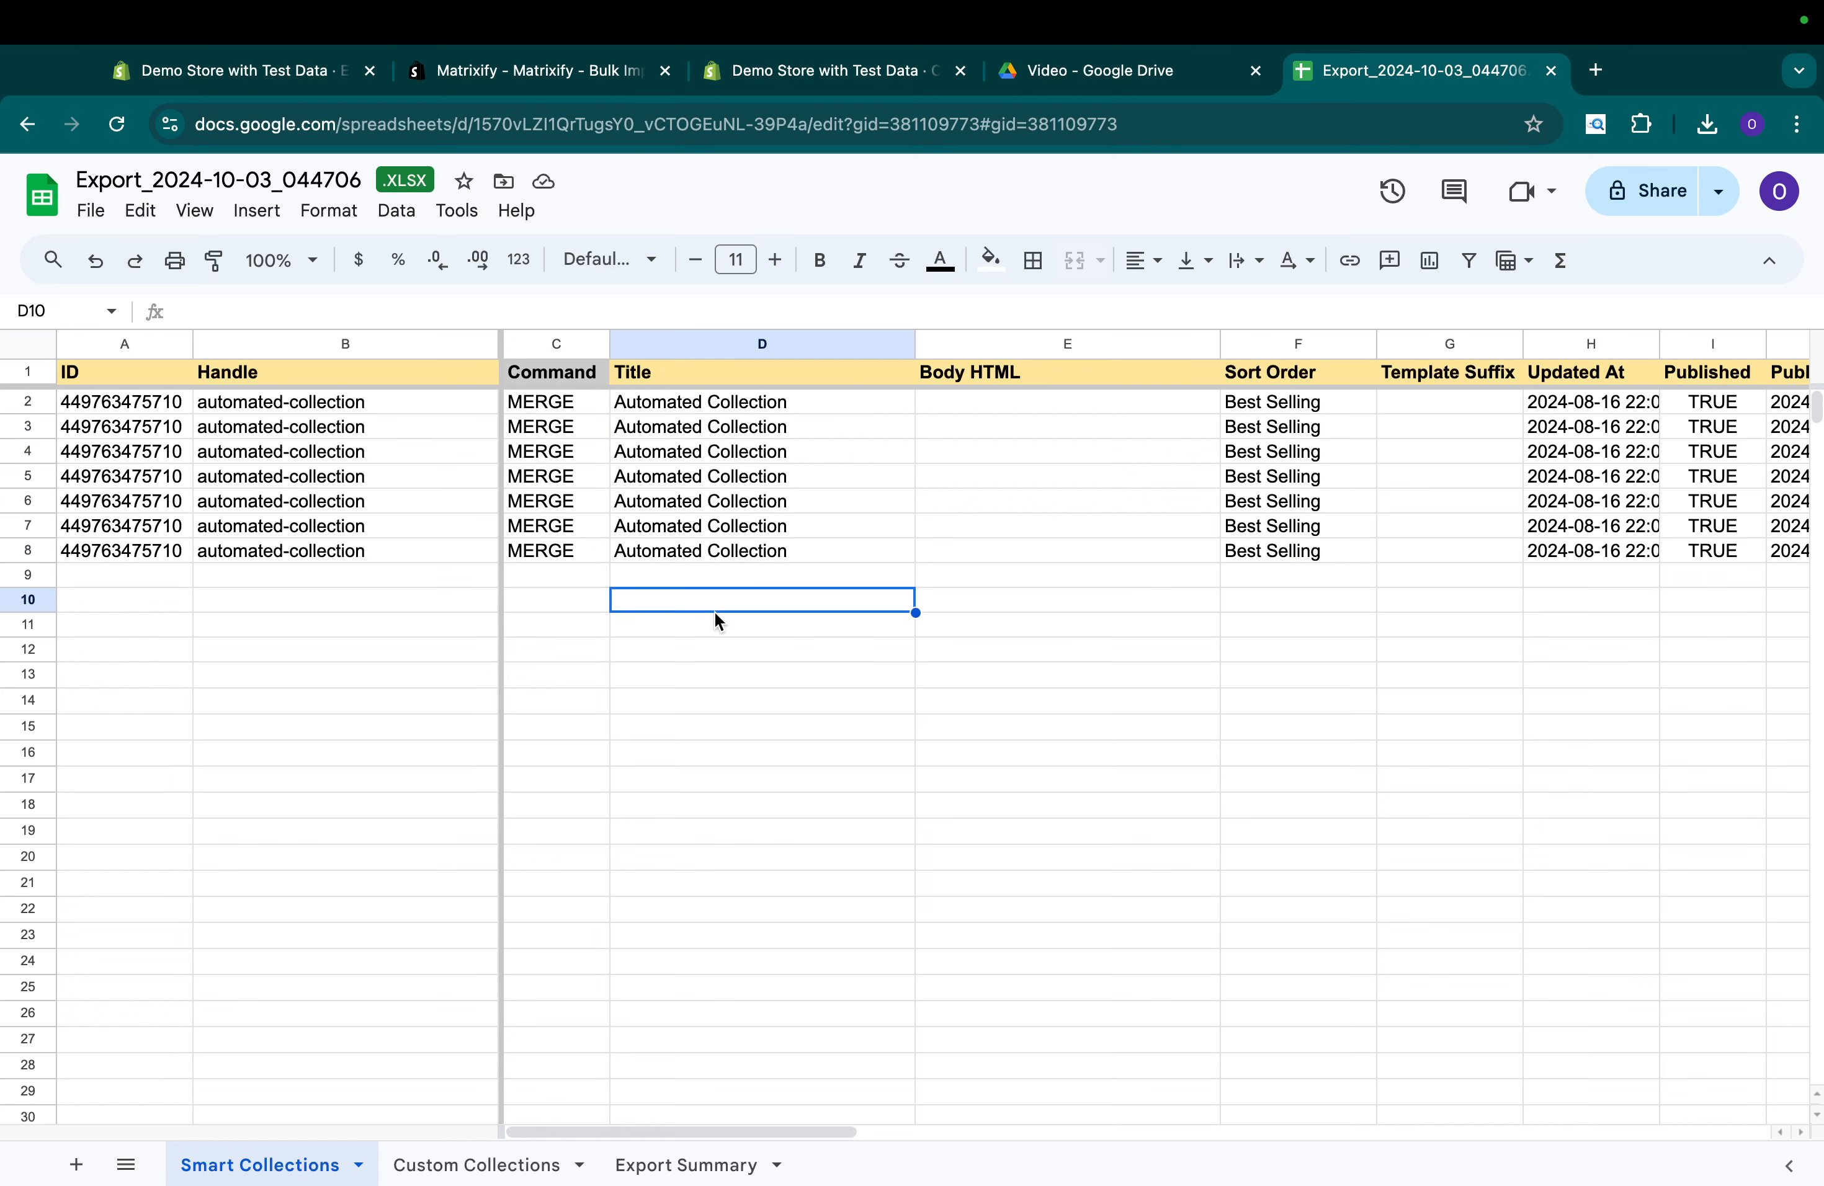
pyautogui.click(678, 412)
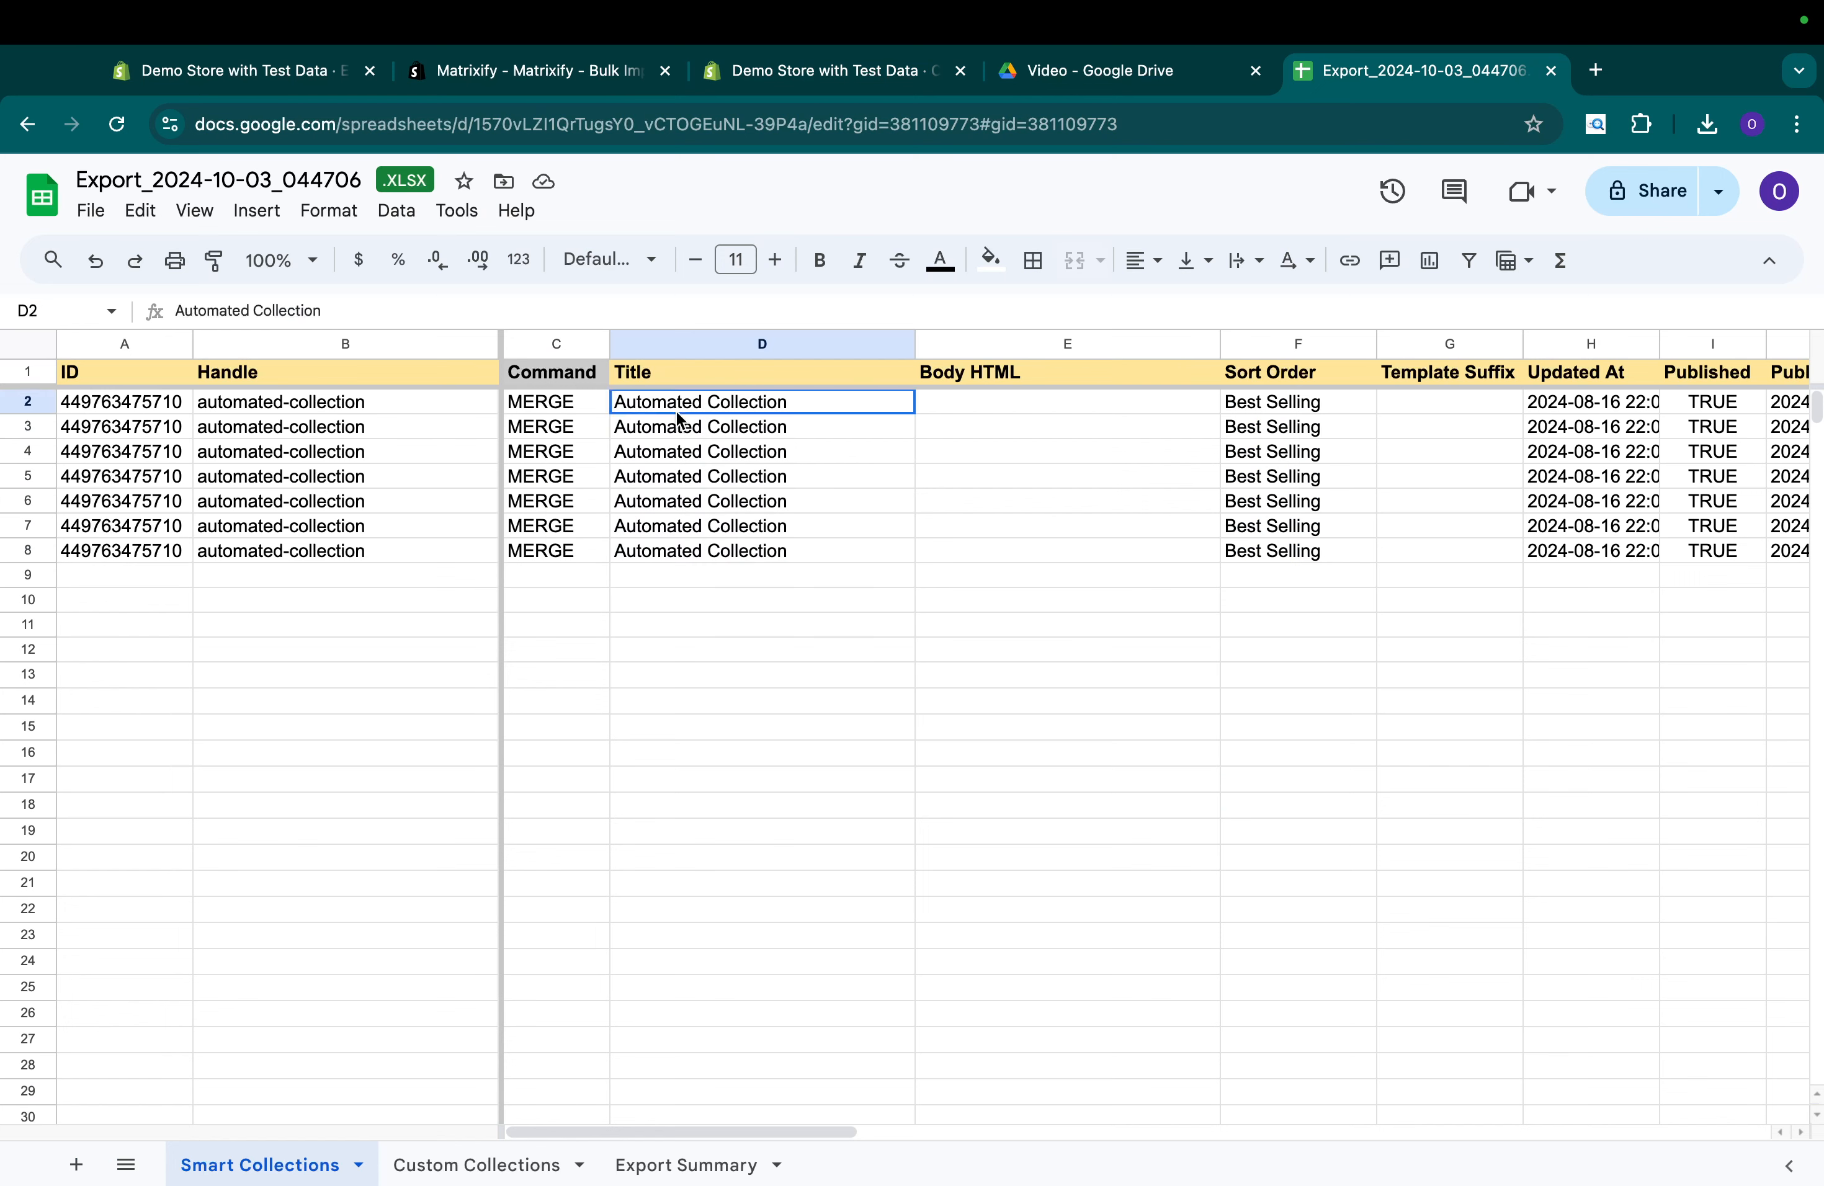
pyautogui.write('Auto #2')
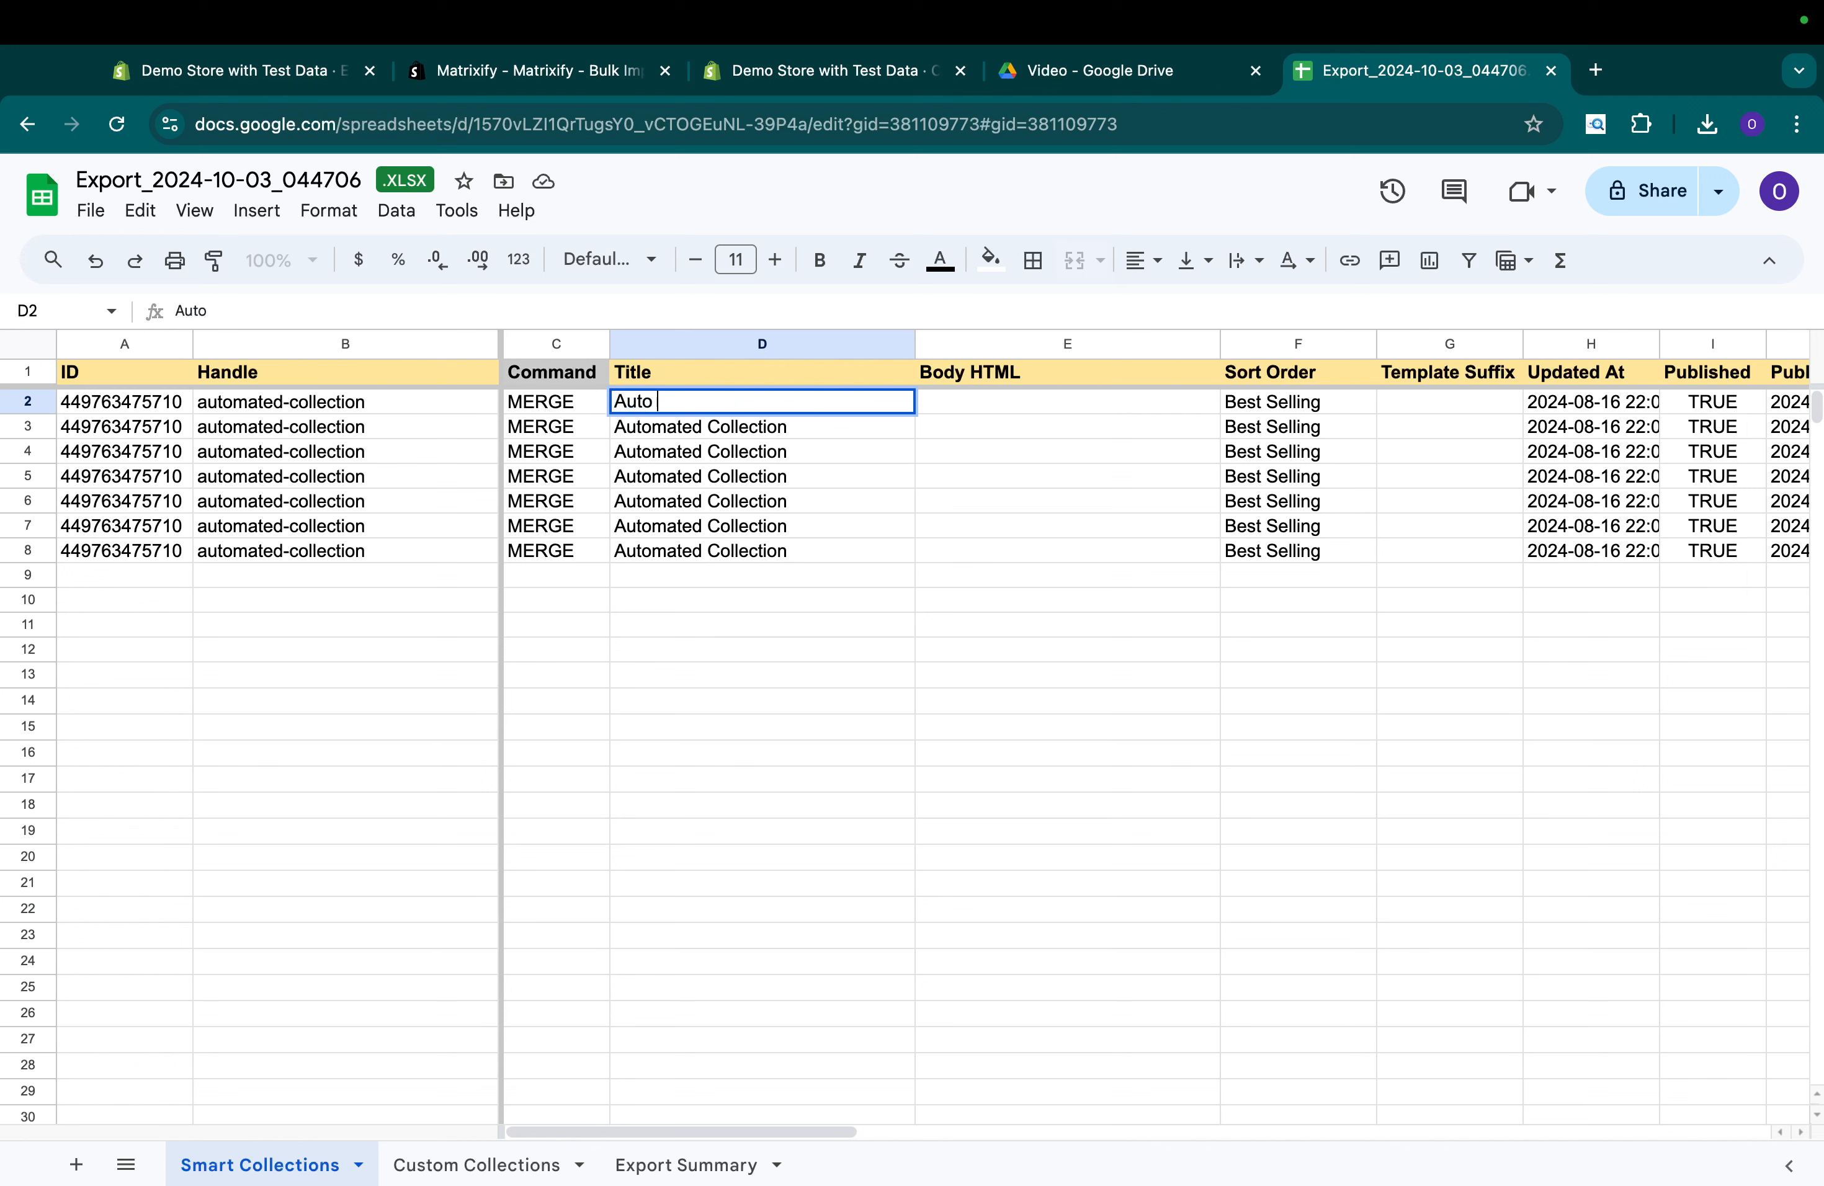
pyautogui.press('Return')
pyautogui.click(733, 404)
pyautogui.hotkey('ctrl', 'c')
pyautogui.moveTo(733, 428); pyautogui.dragTo(737, 558)
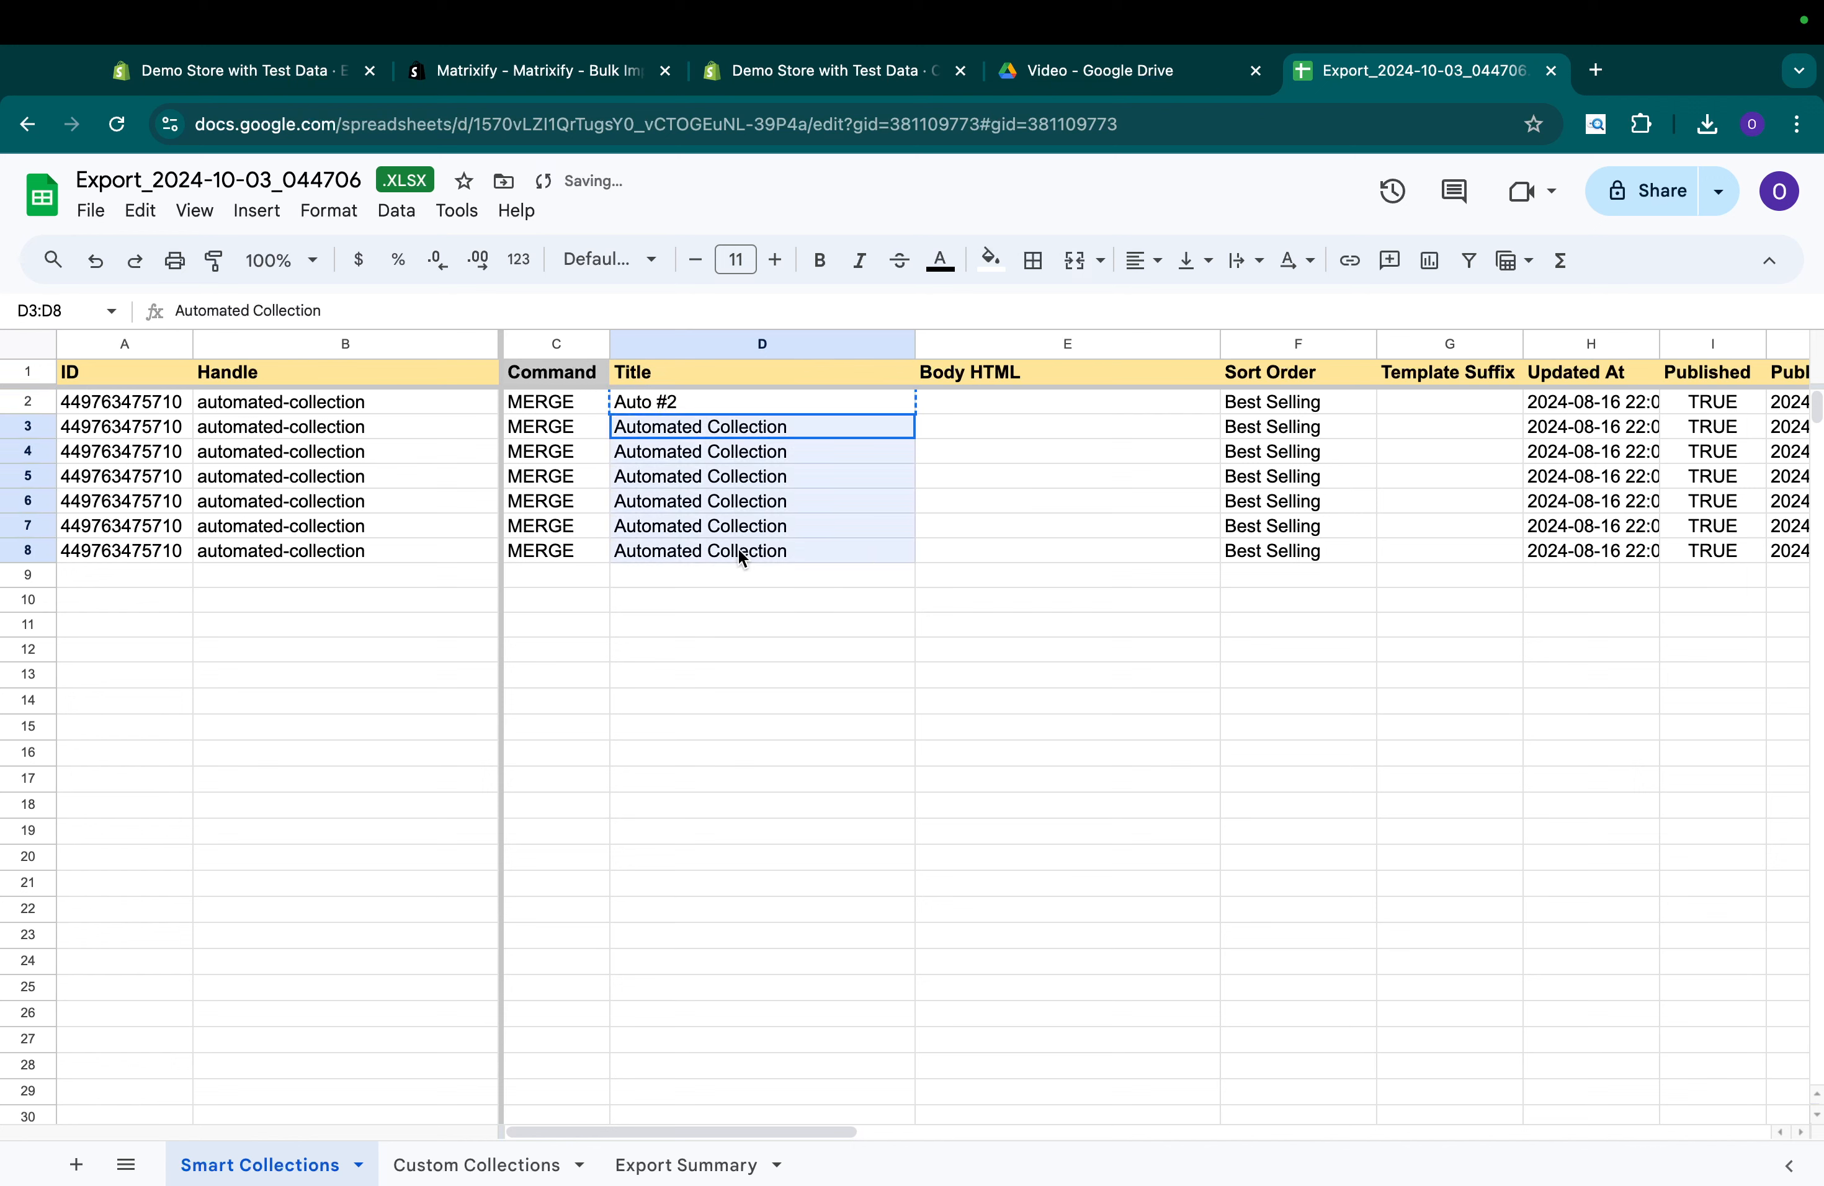
pyautogui.hotkey('ctrl', 'v')
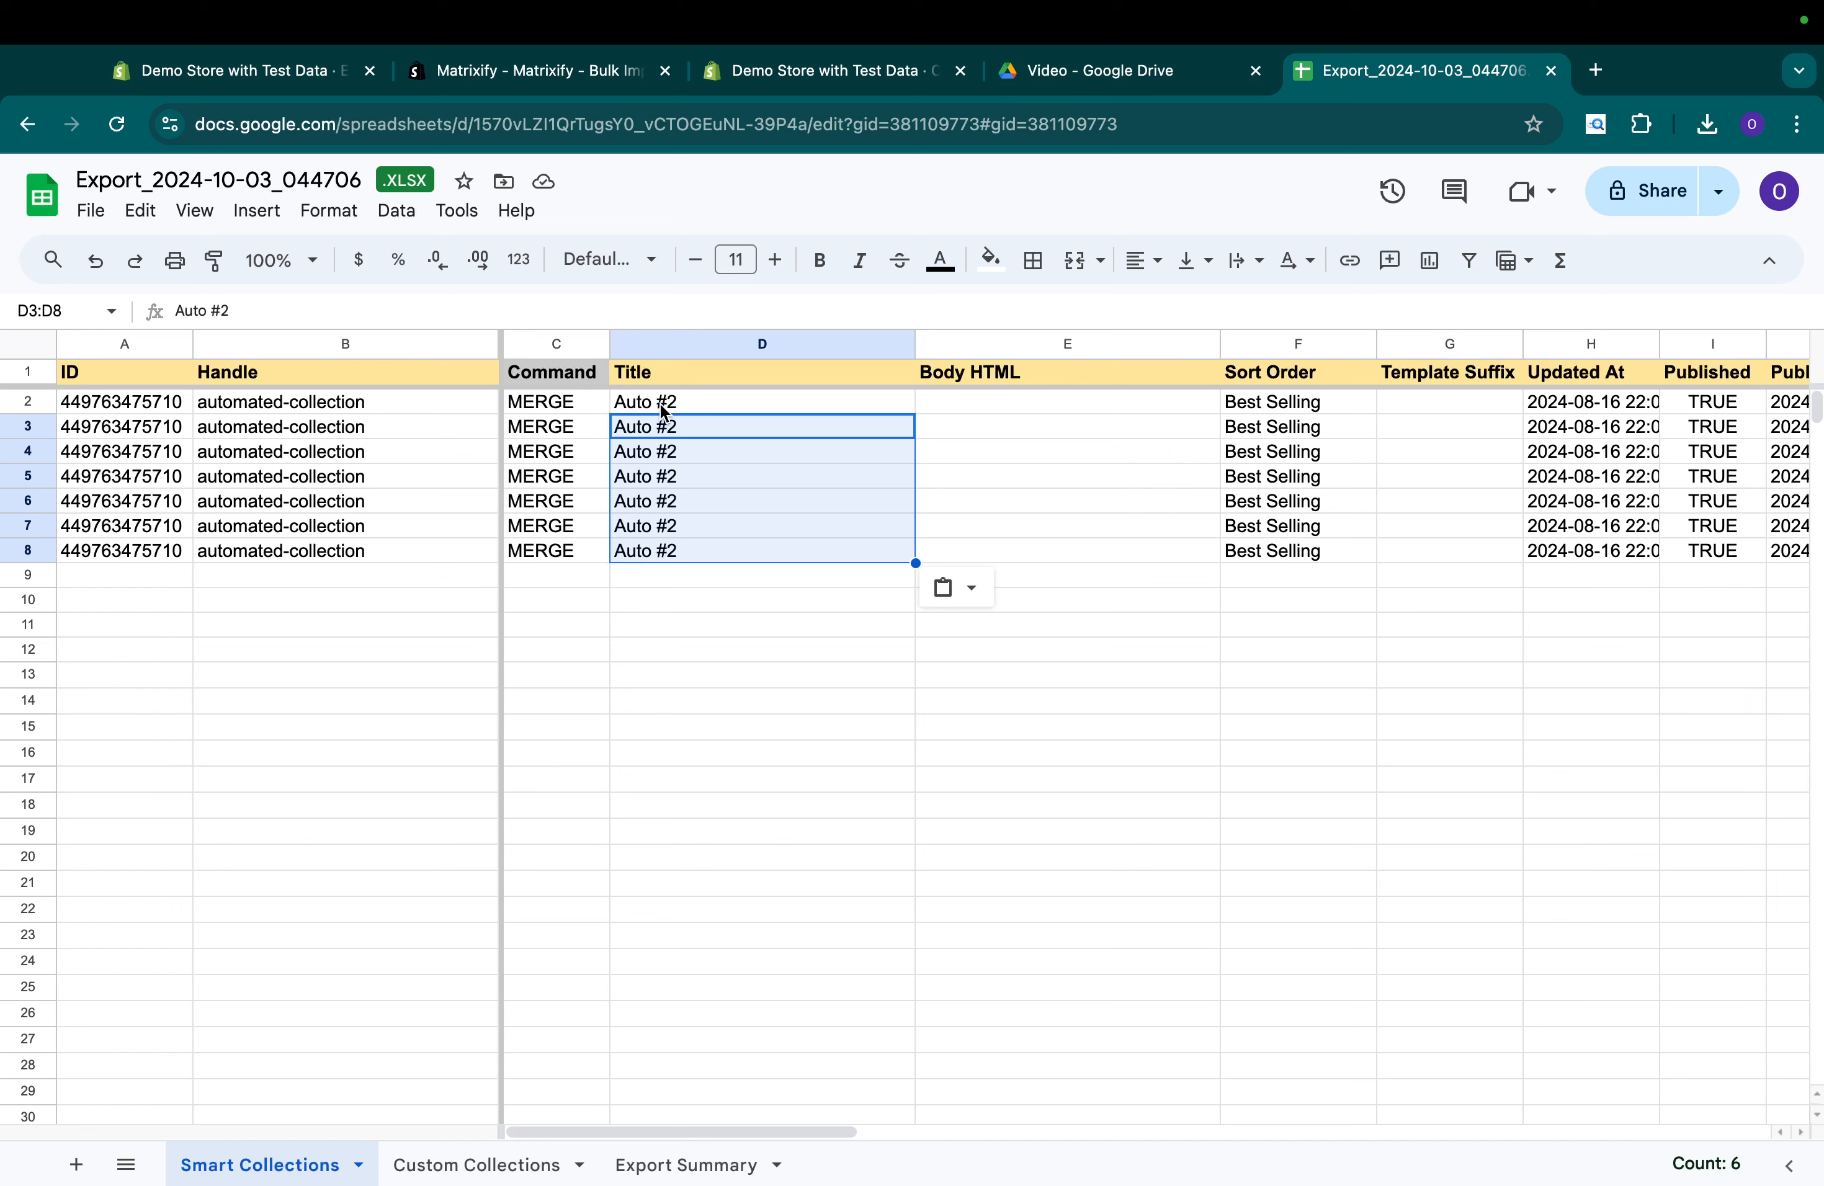
# Set the Handle in B2:B8 of the Smart Collections sheet to "auto-2".
pyautogui.click(375, 399)
pyautogui.write('auto-2')
pyautogui.press('Return')
pyautogui.press('Up')
pyautogui.press('super+c')
pyautogui.moveTo(376, 425); pyautogui.dragTo(379, 550)
pyautogui.press('super+v')
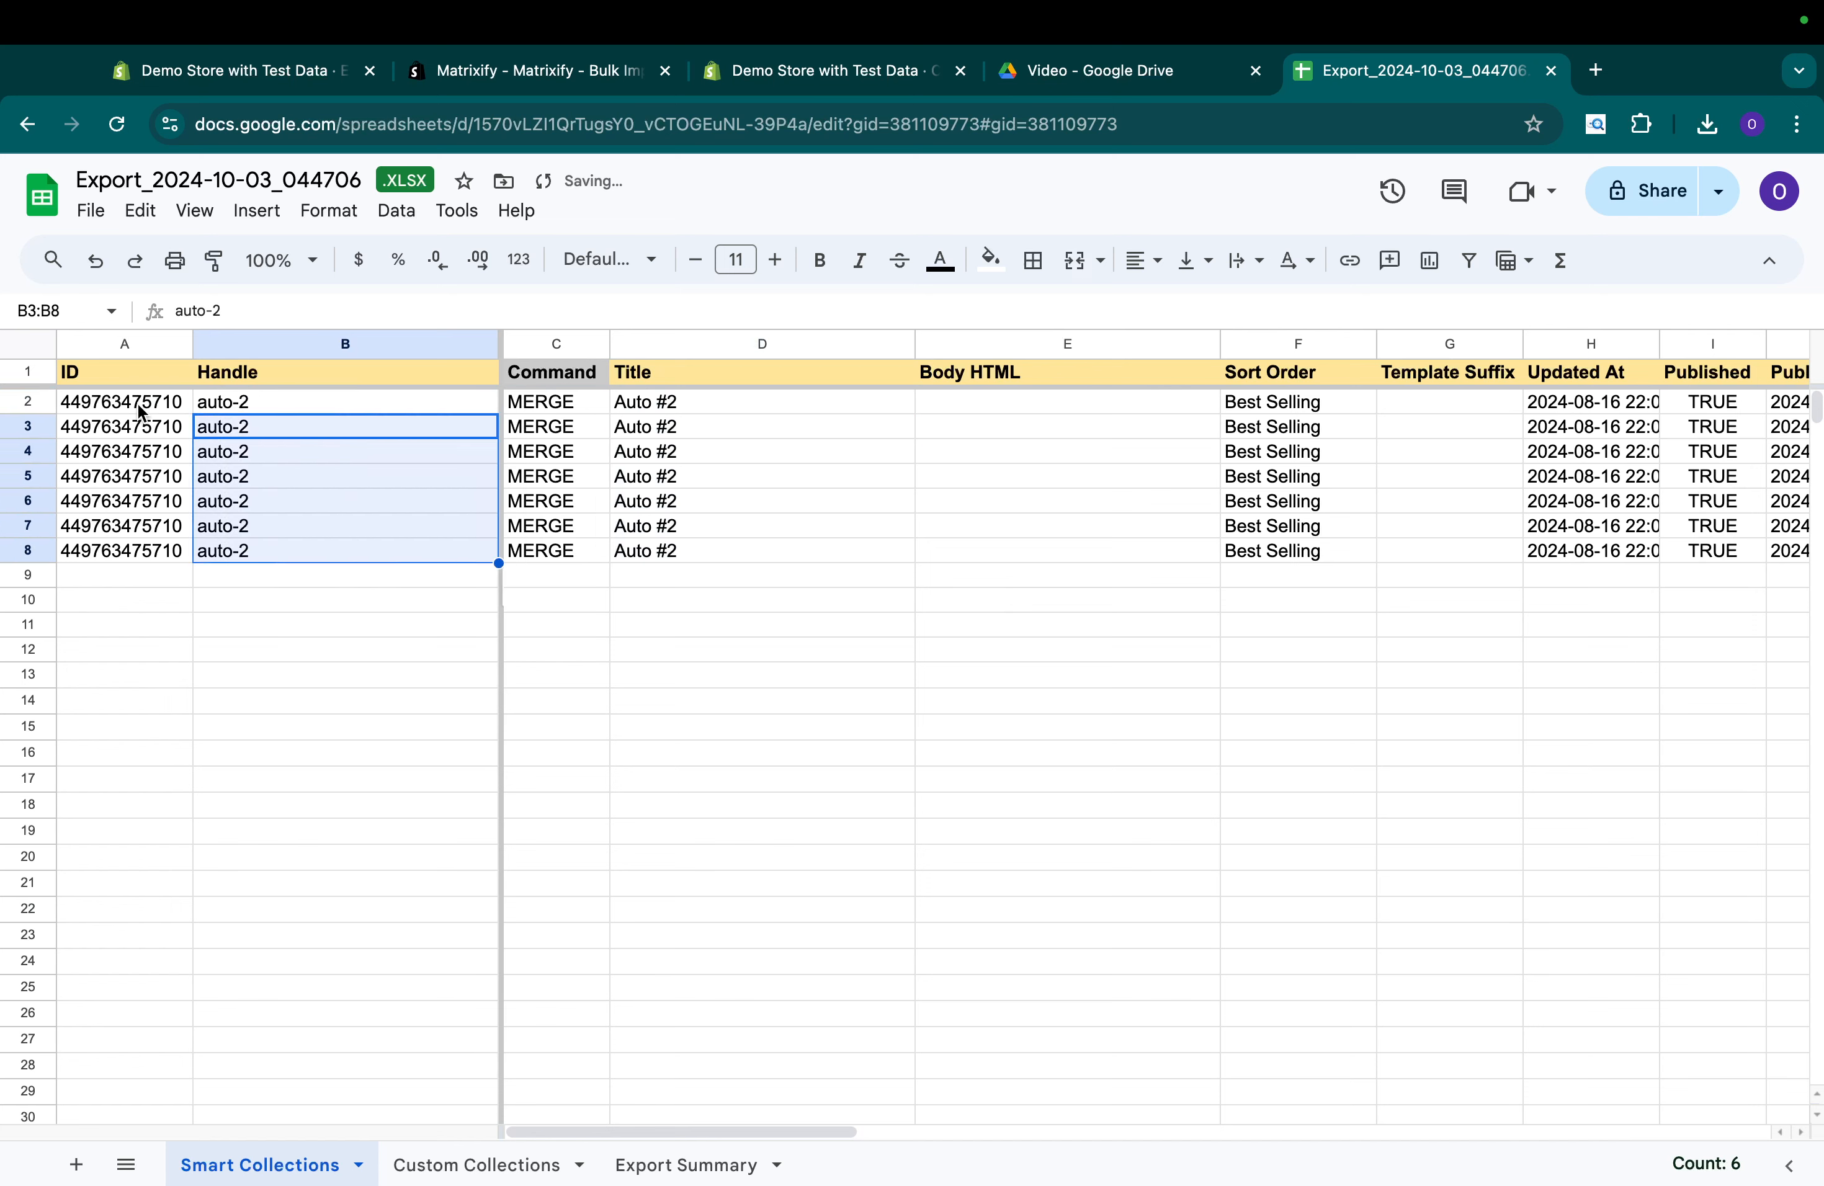
# Clear the collection IDs in A2:A8 and the Product: ID values in V2:V8.
pyautogui.moveTo(143, 414); pyautogui.dragTo(141, 555)
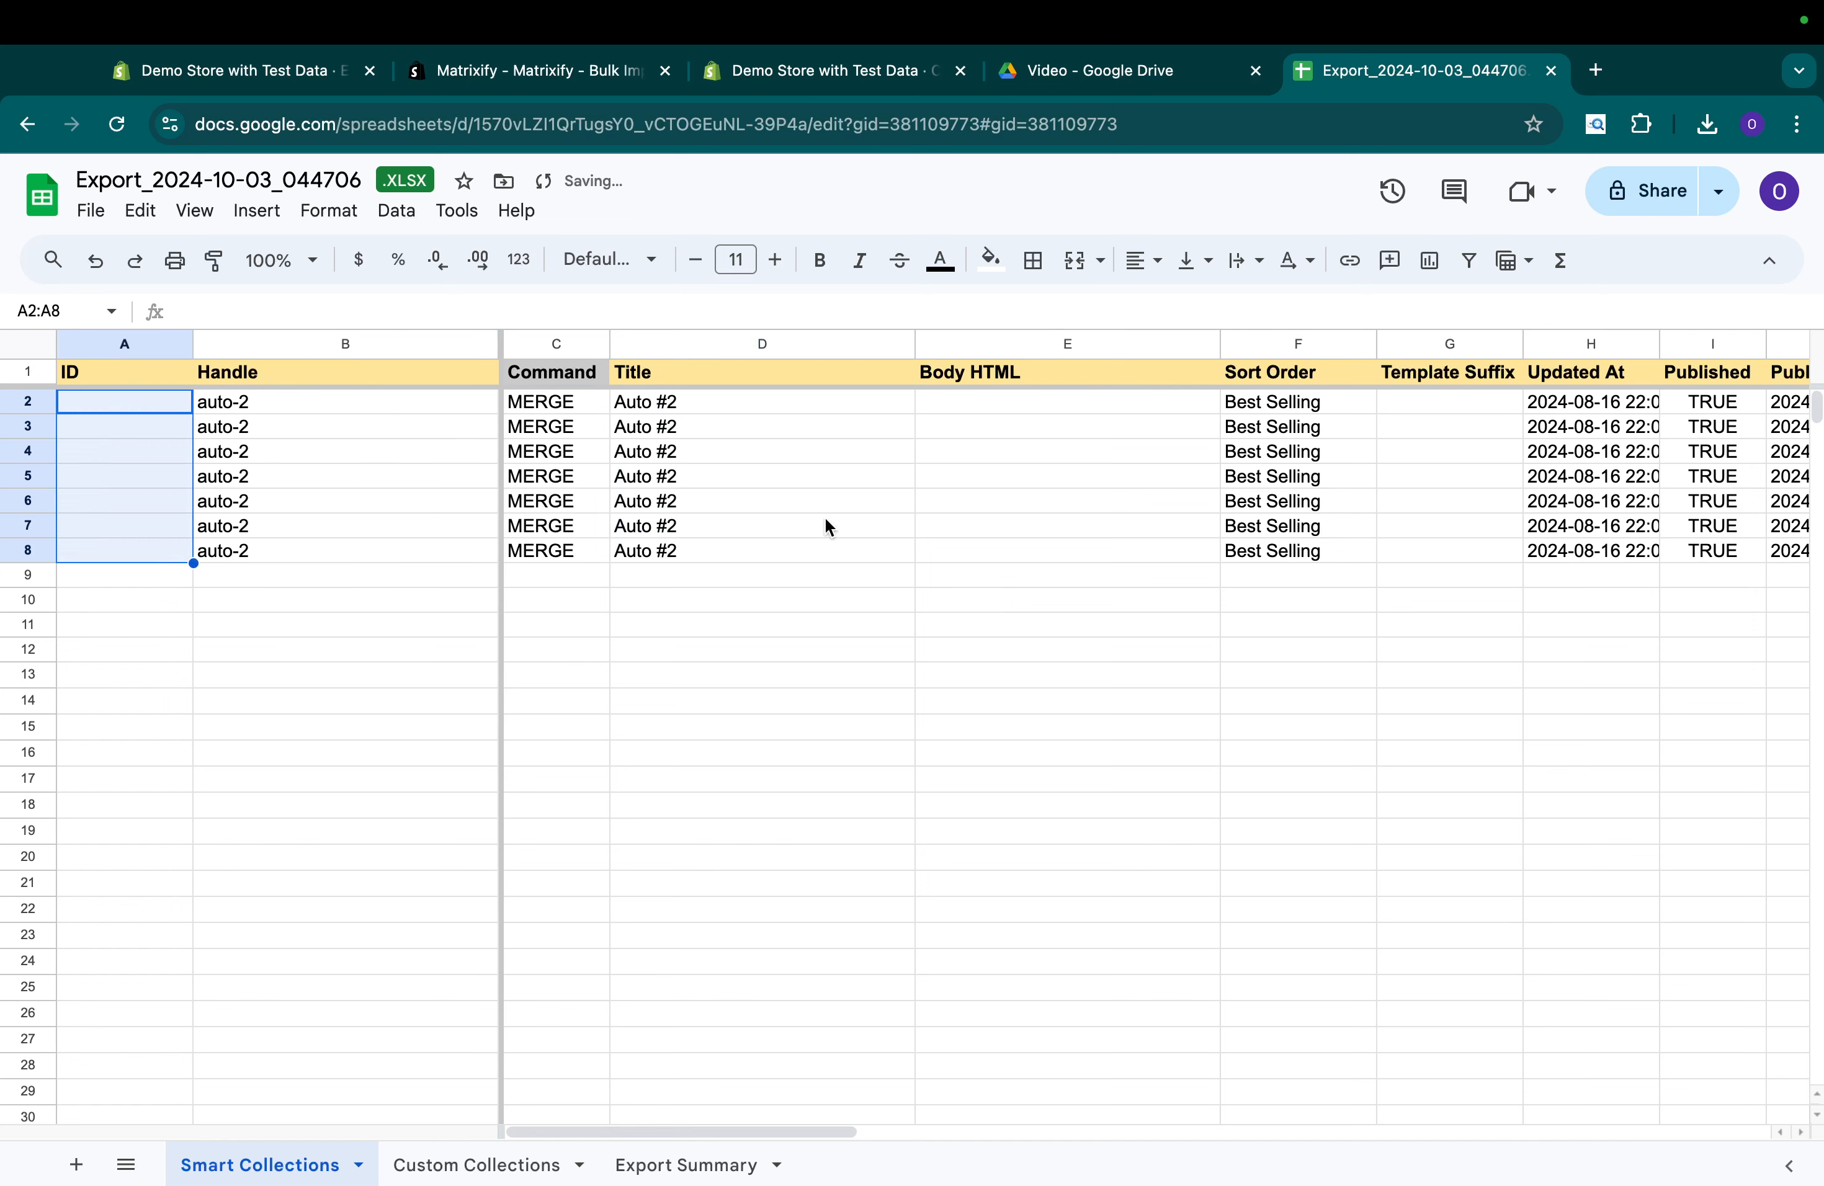
pyautogui.hscroll(10, 826, 520)
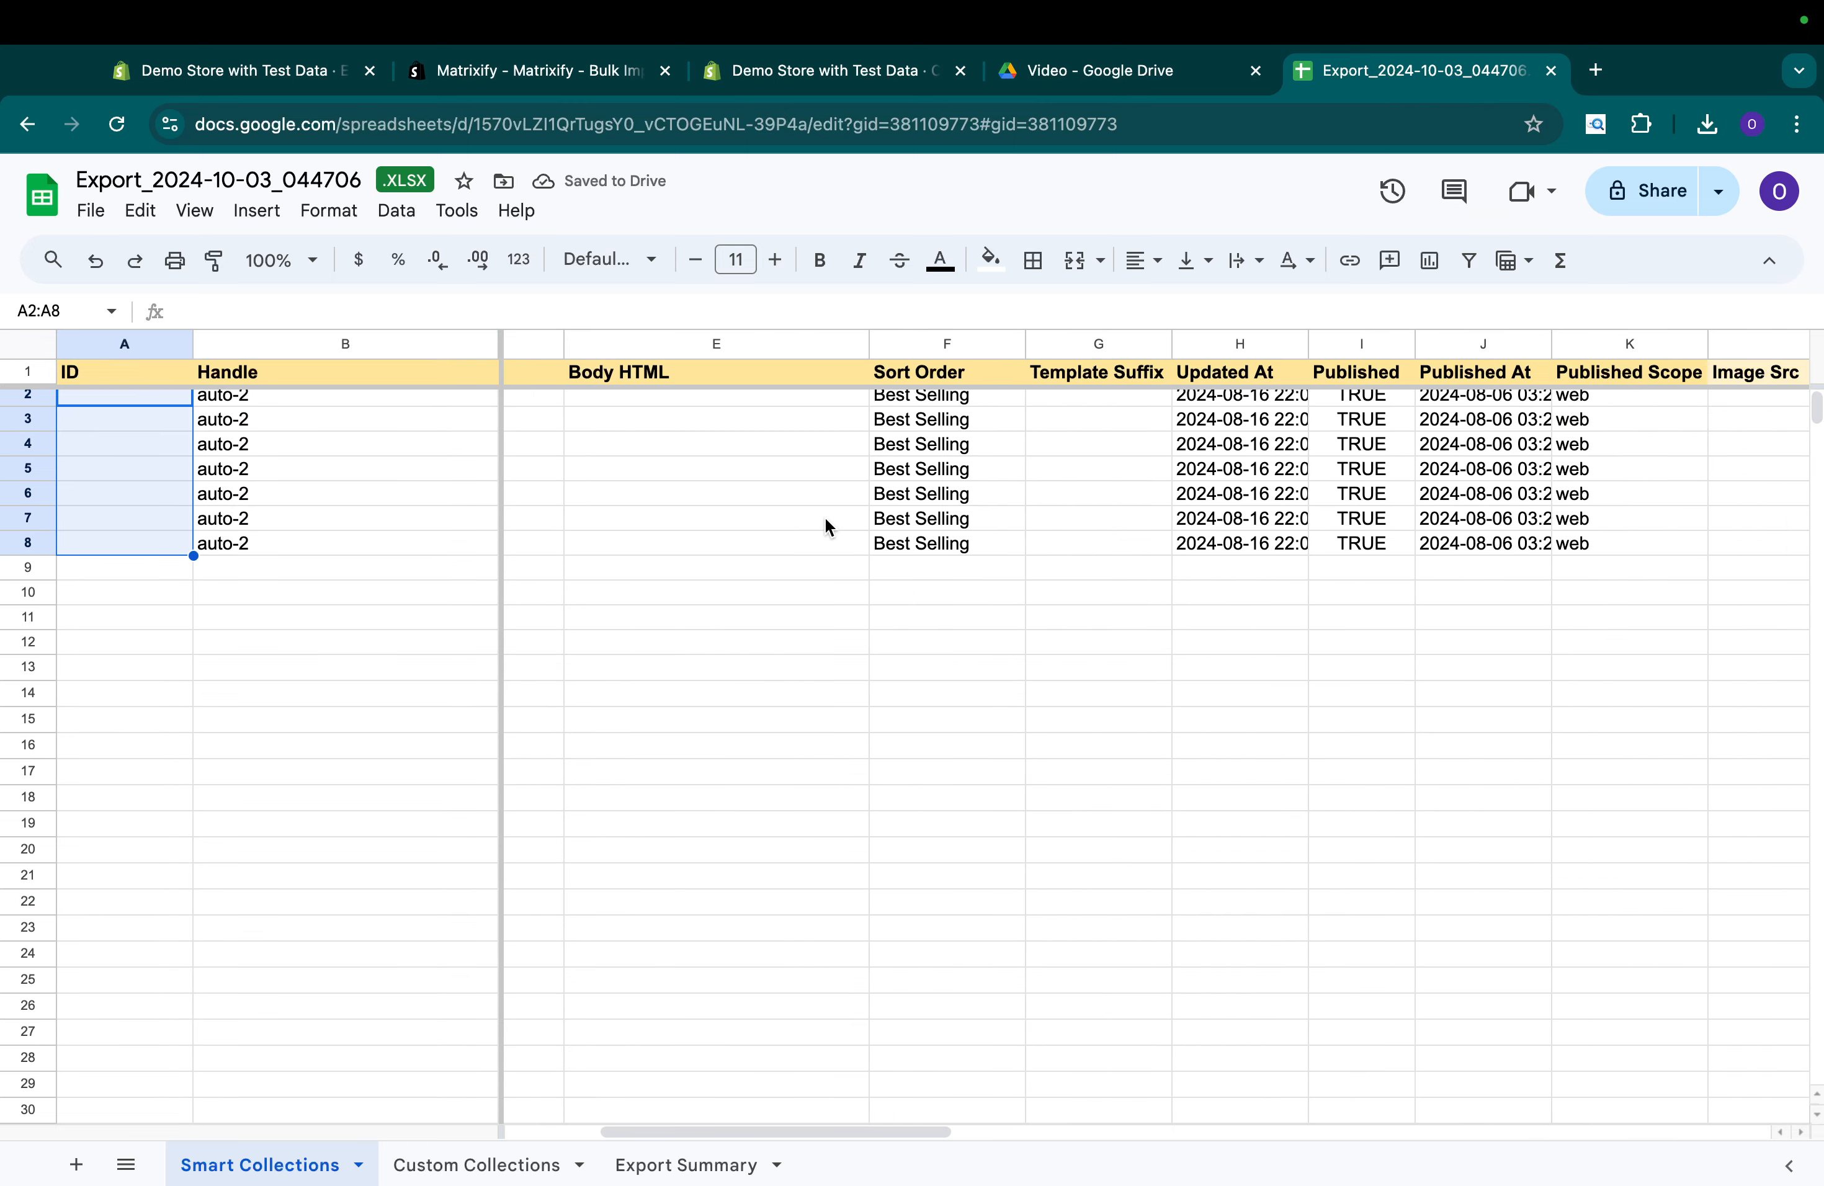
pyautogui.hscroll(10, 826, 526)
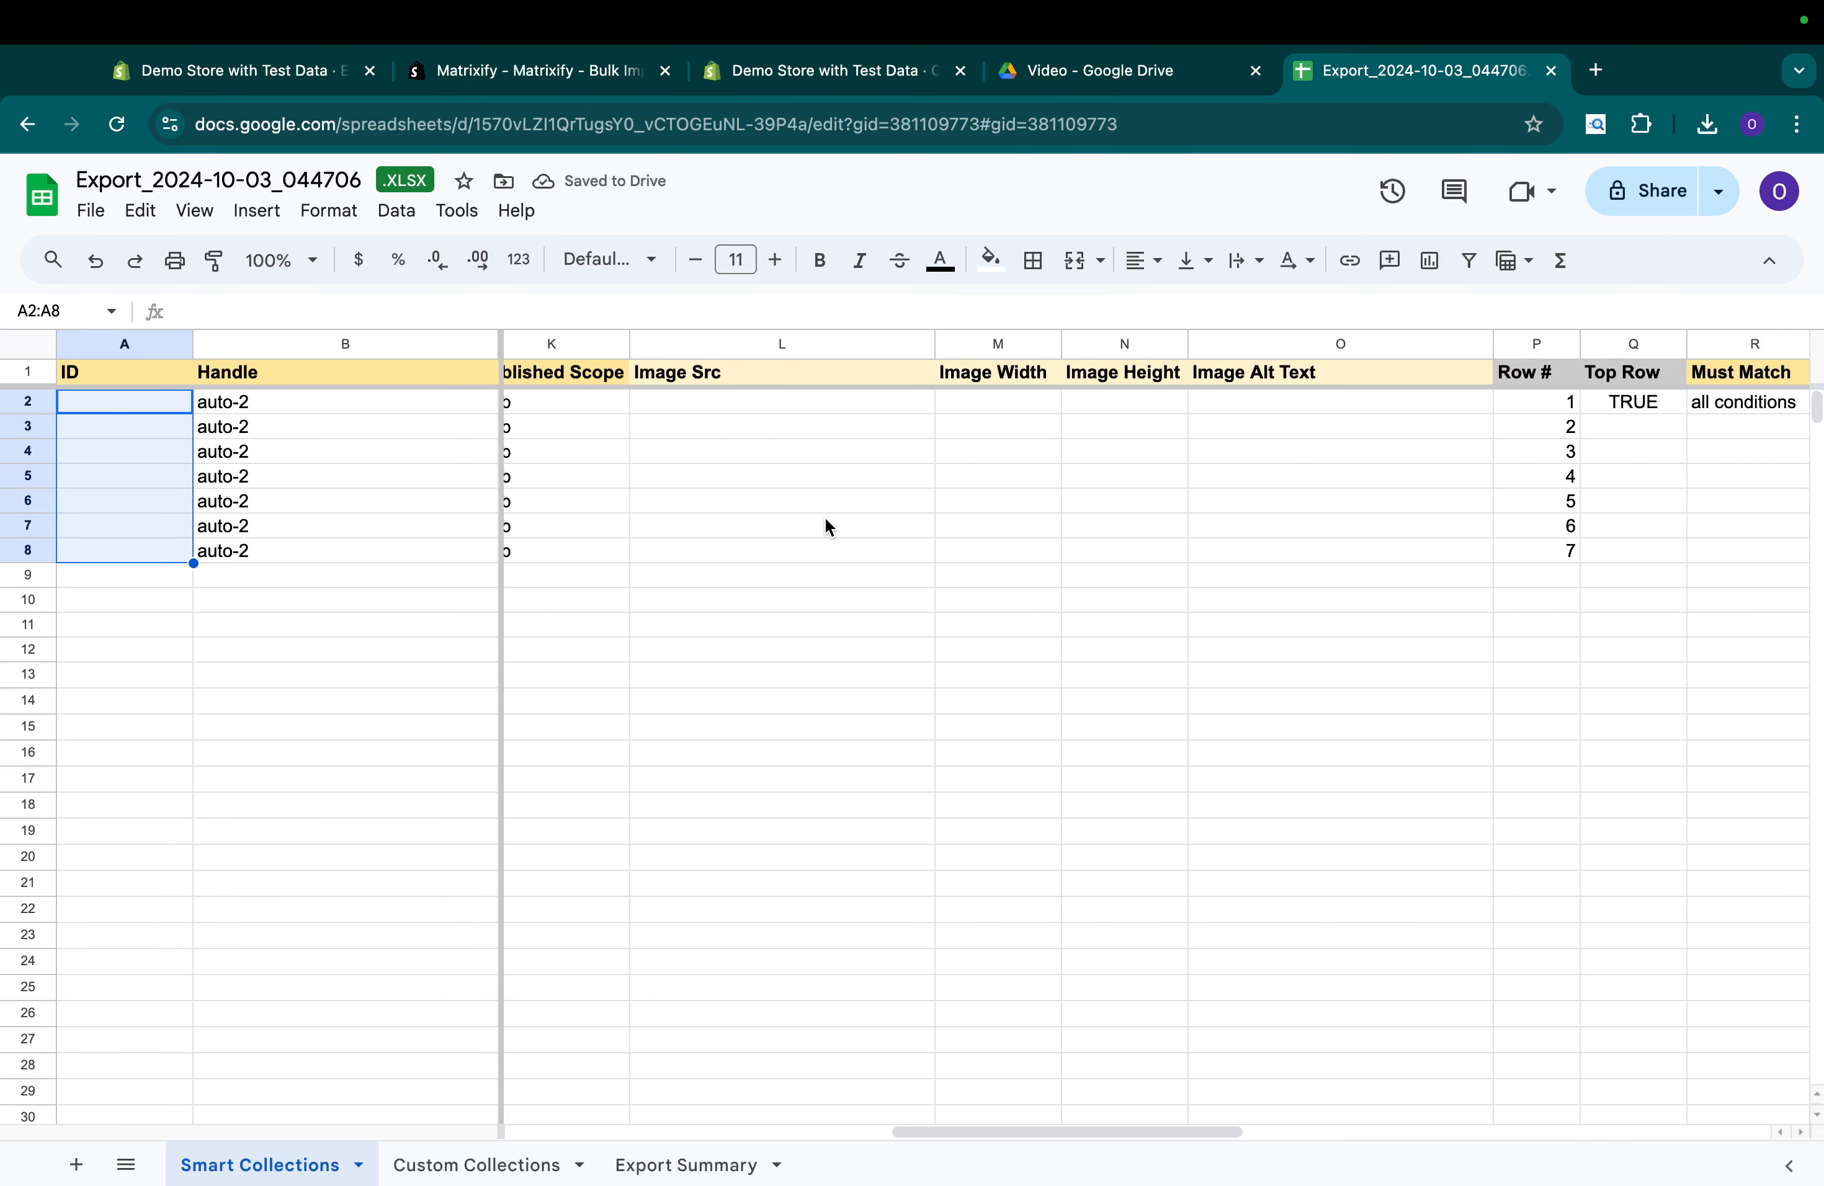
pyautogui.hscroll(5, 825, 517)
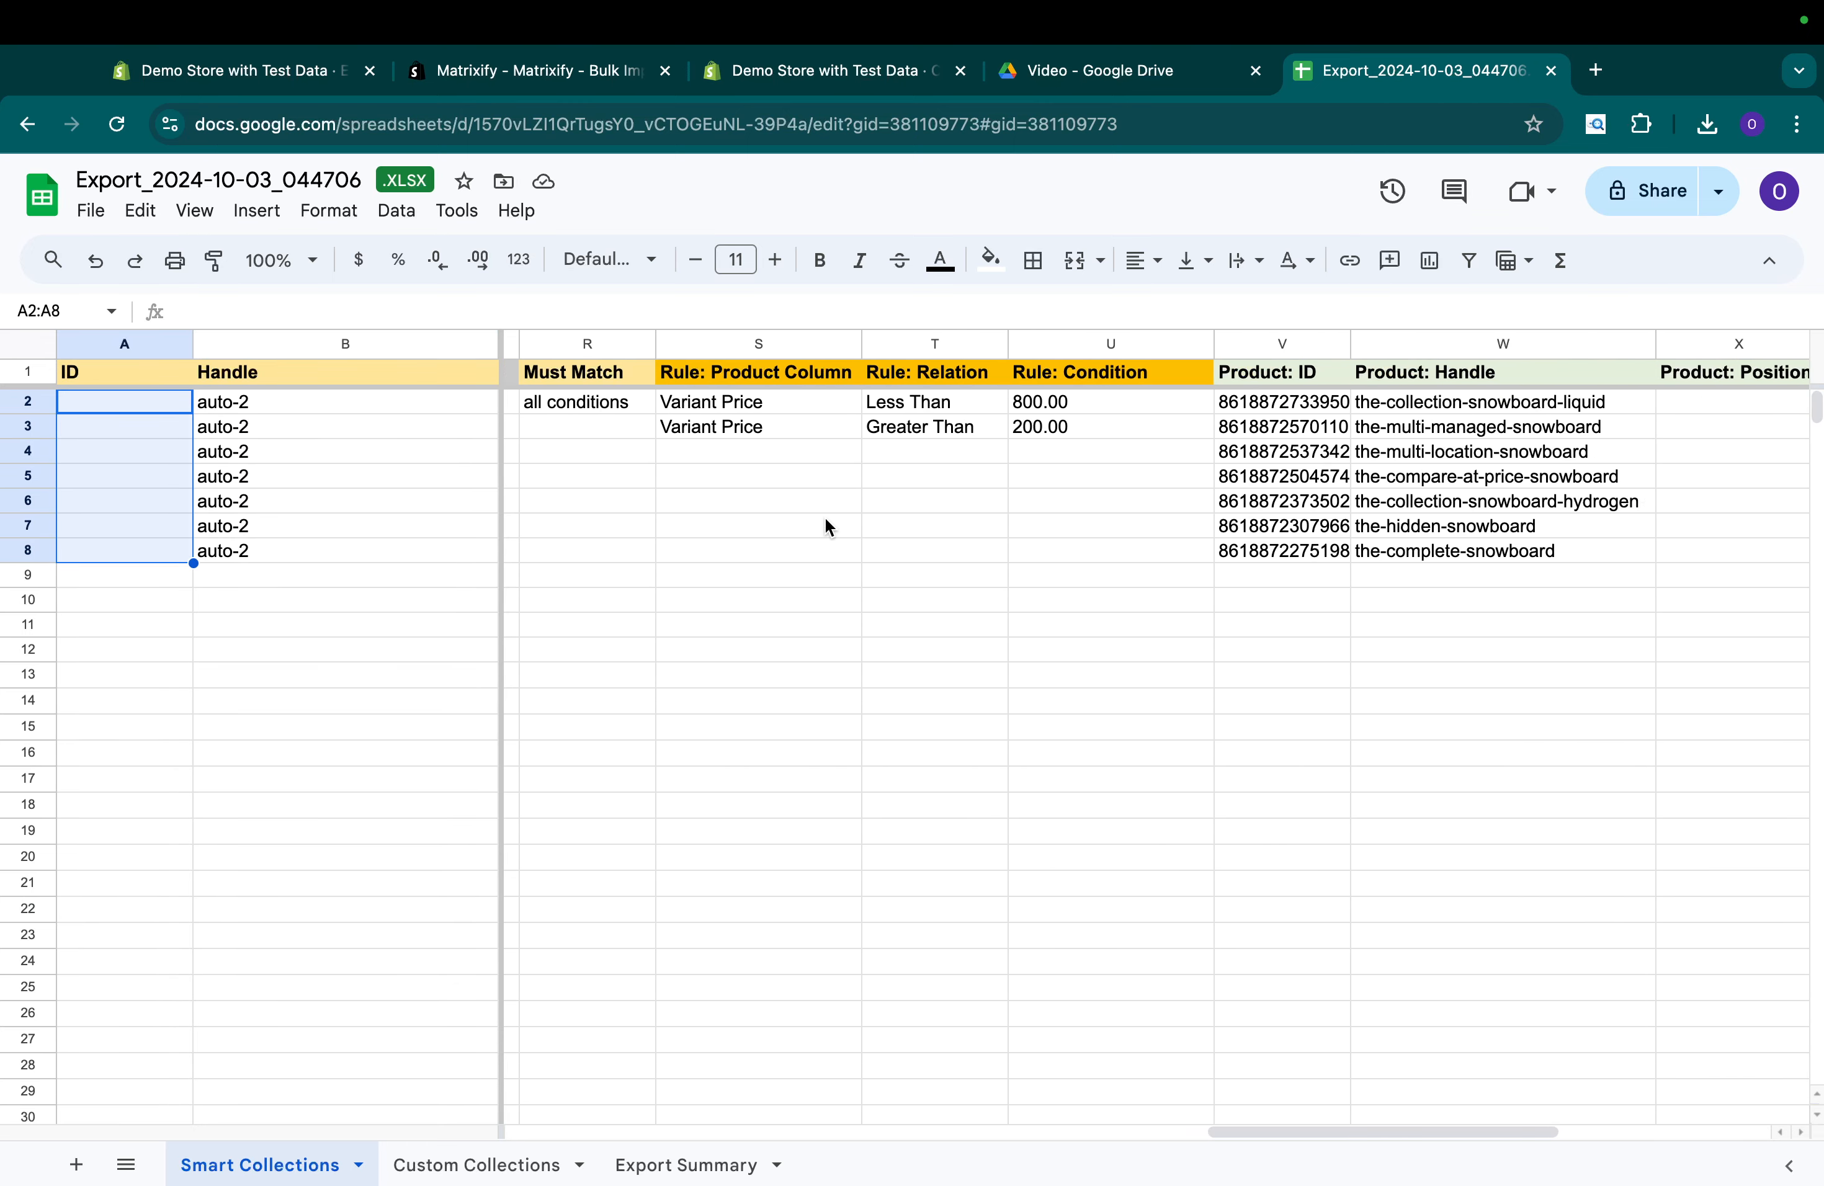
pyautogui.moveTo(1271, 401); pyautogui.dragTo(1291, 550)
pyautogui.press('Delete')
# Check the remaining columns and download the Smart Collections sheet as a Comma Separated Values (.csv) file.
pyautogui.hscroll(6, 1291, 550)
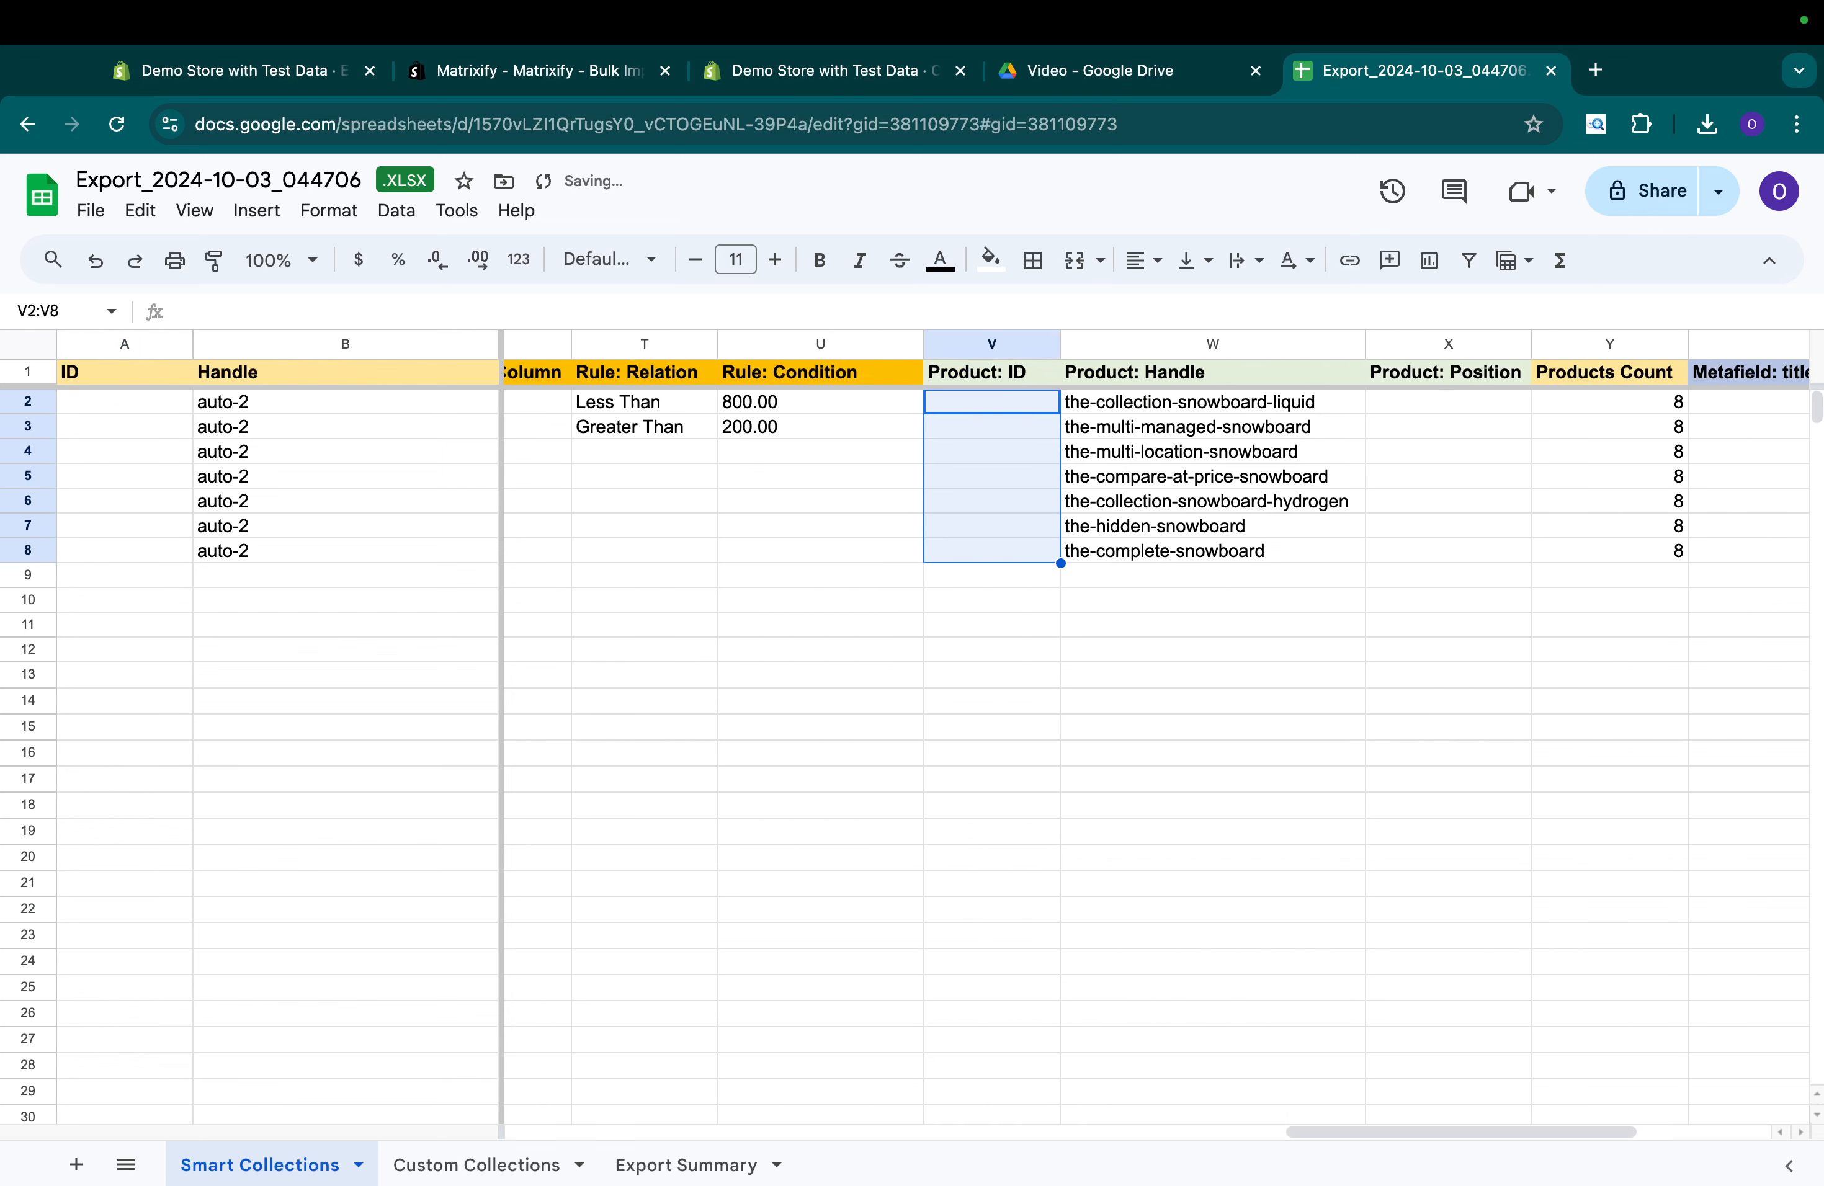
pyautogui.hscroll(2, 1291, 550)
pyautogui.hscroll(-13, 1291, 550)
pyautogui.click(90, 210)
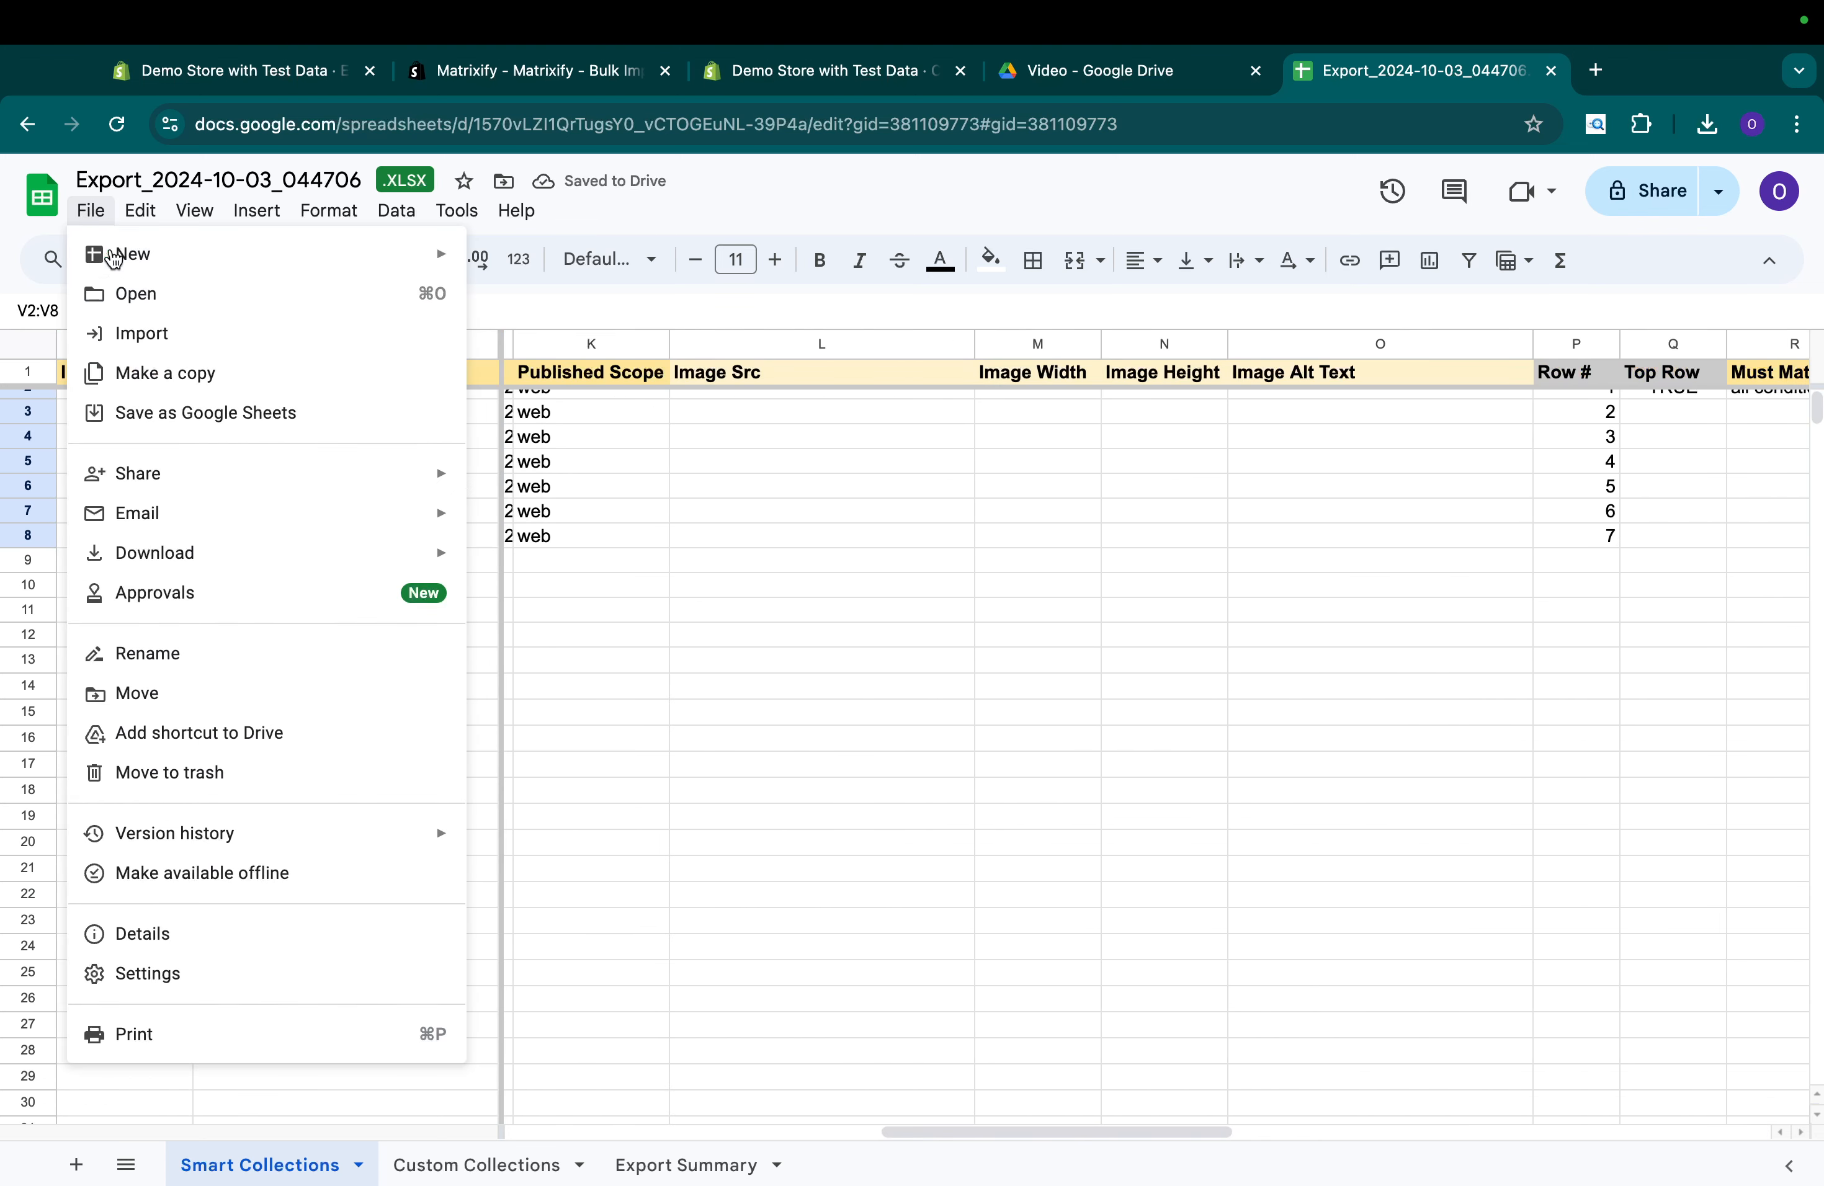
pyautogui.moveTo(343, 562)
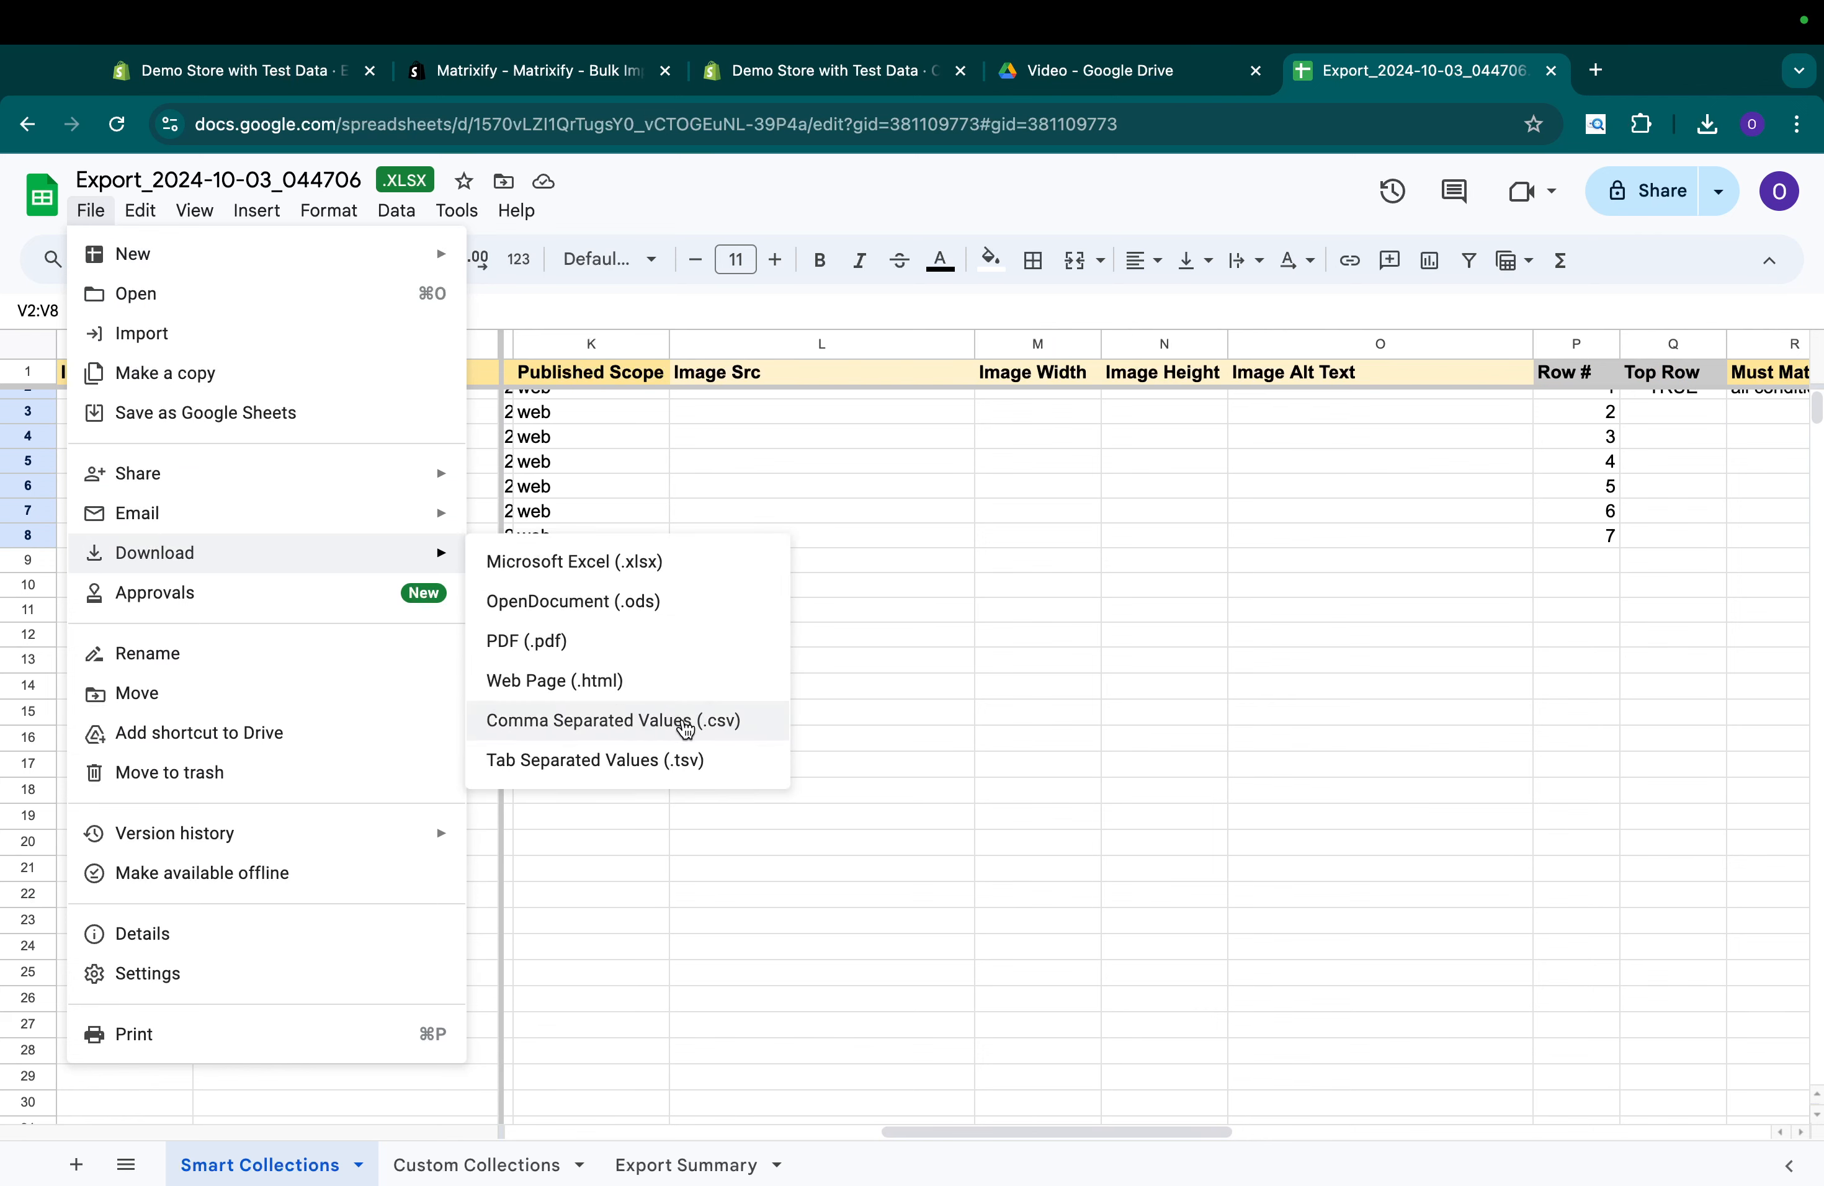
pyautogui.click(683, 723)
# In Matrixify, upload "Export_2024-10-03_044706.xlsx - Smart Collections.csv" from the Downloads folder as a new import.
pyautogui.click(297, 73)
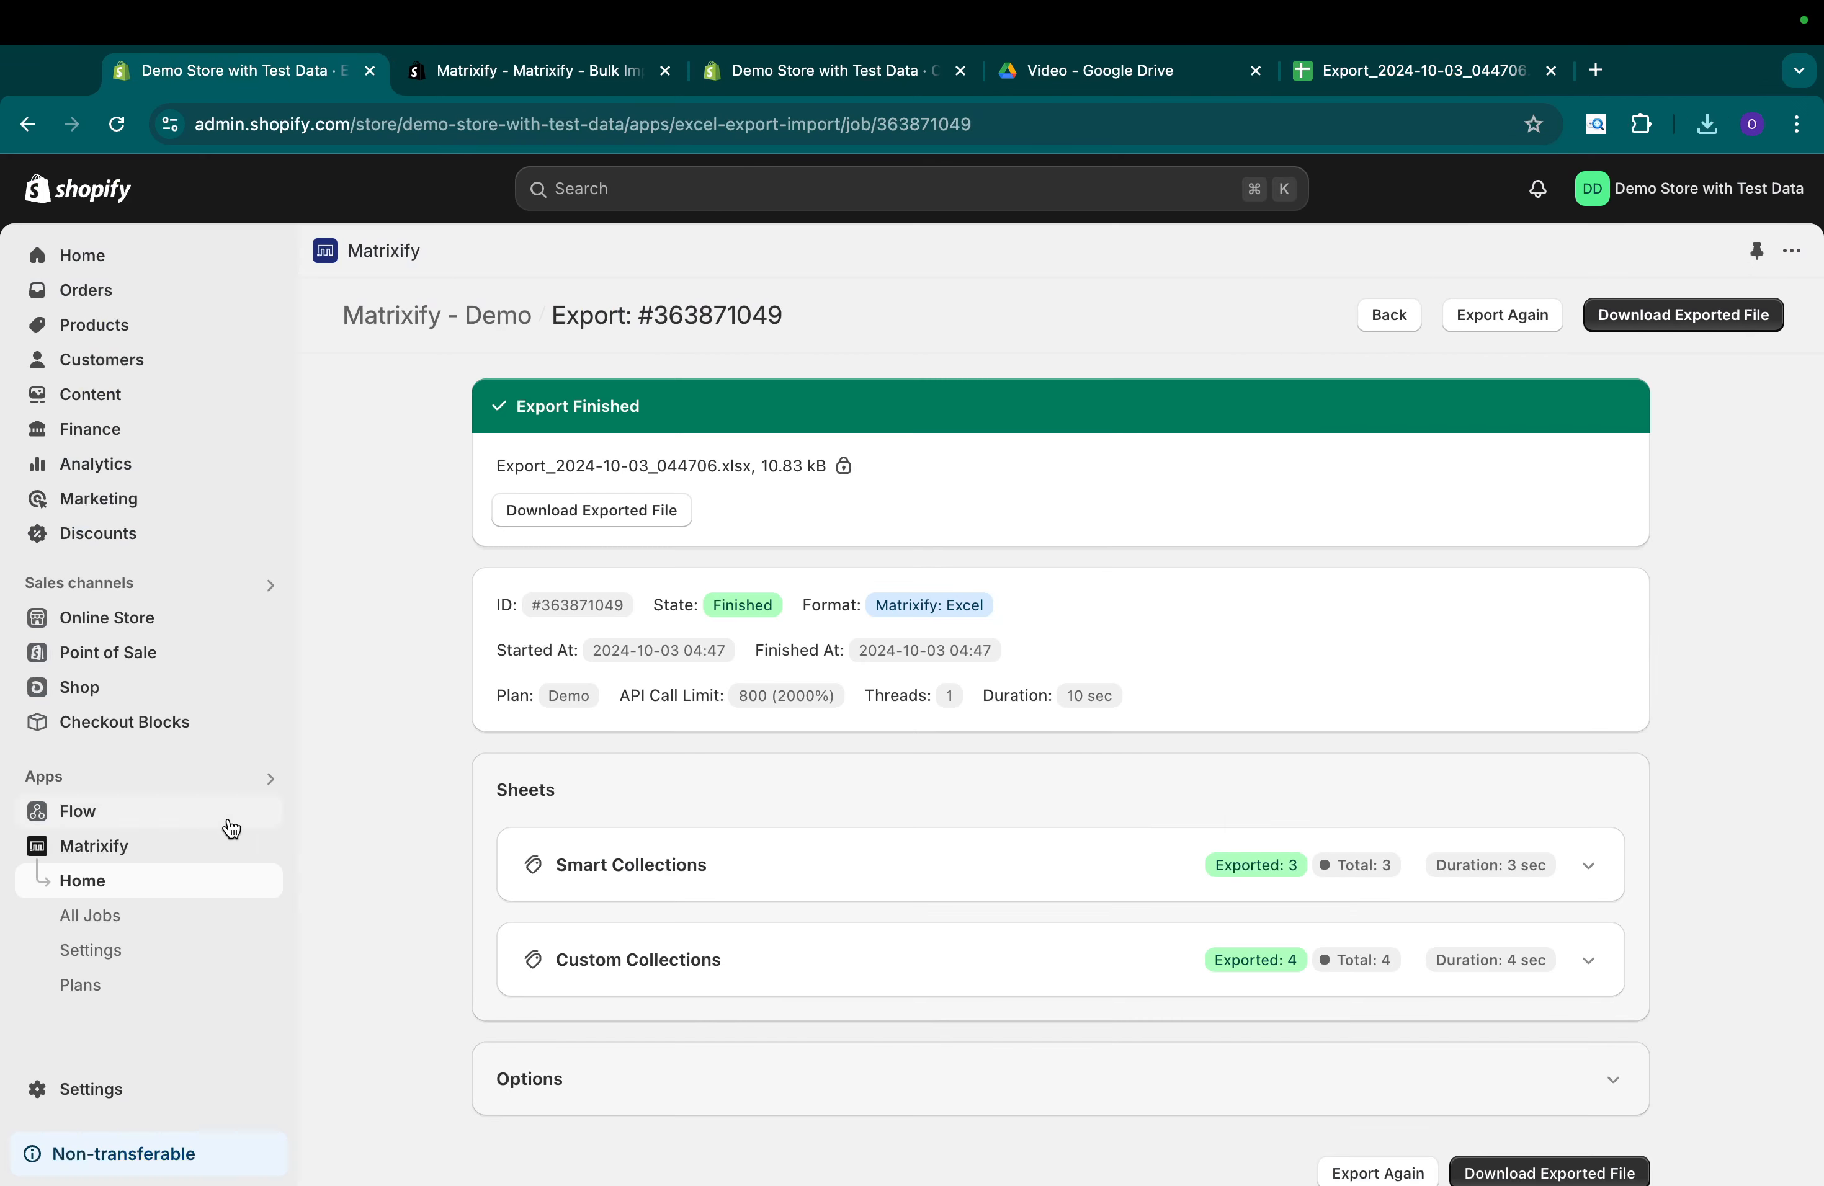
pyautogui.click(143, 889)
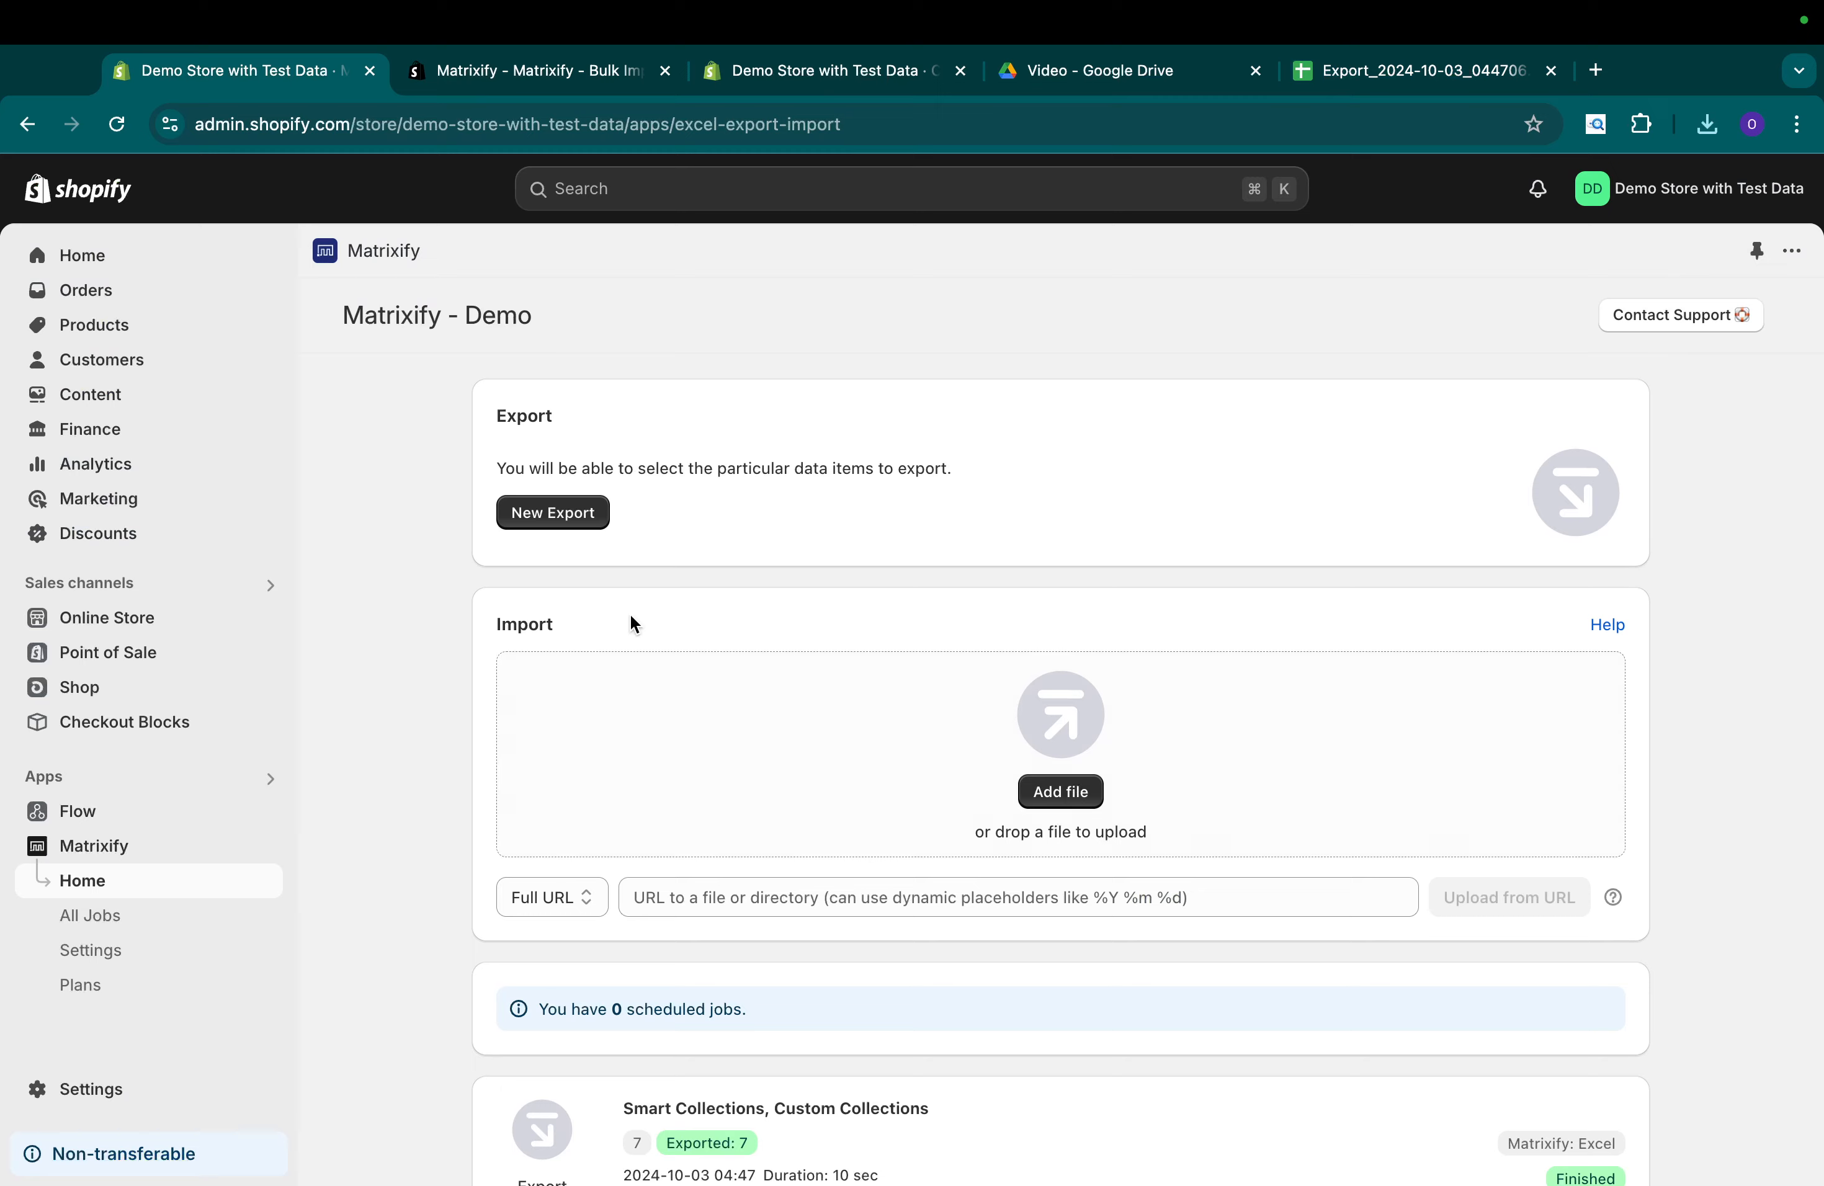
pyautogui.moveTo(491, 634); pyautogui.dragTo(699, 654)
pyautogui.click(1075, 792)
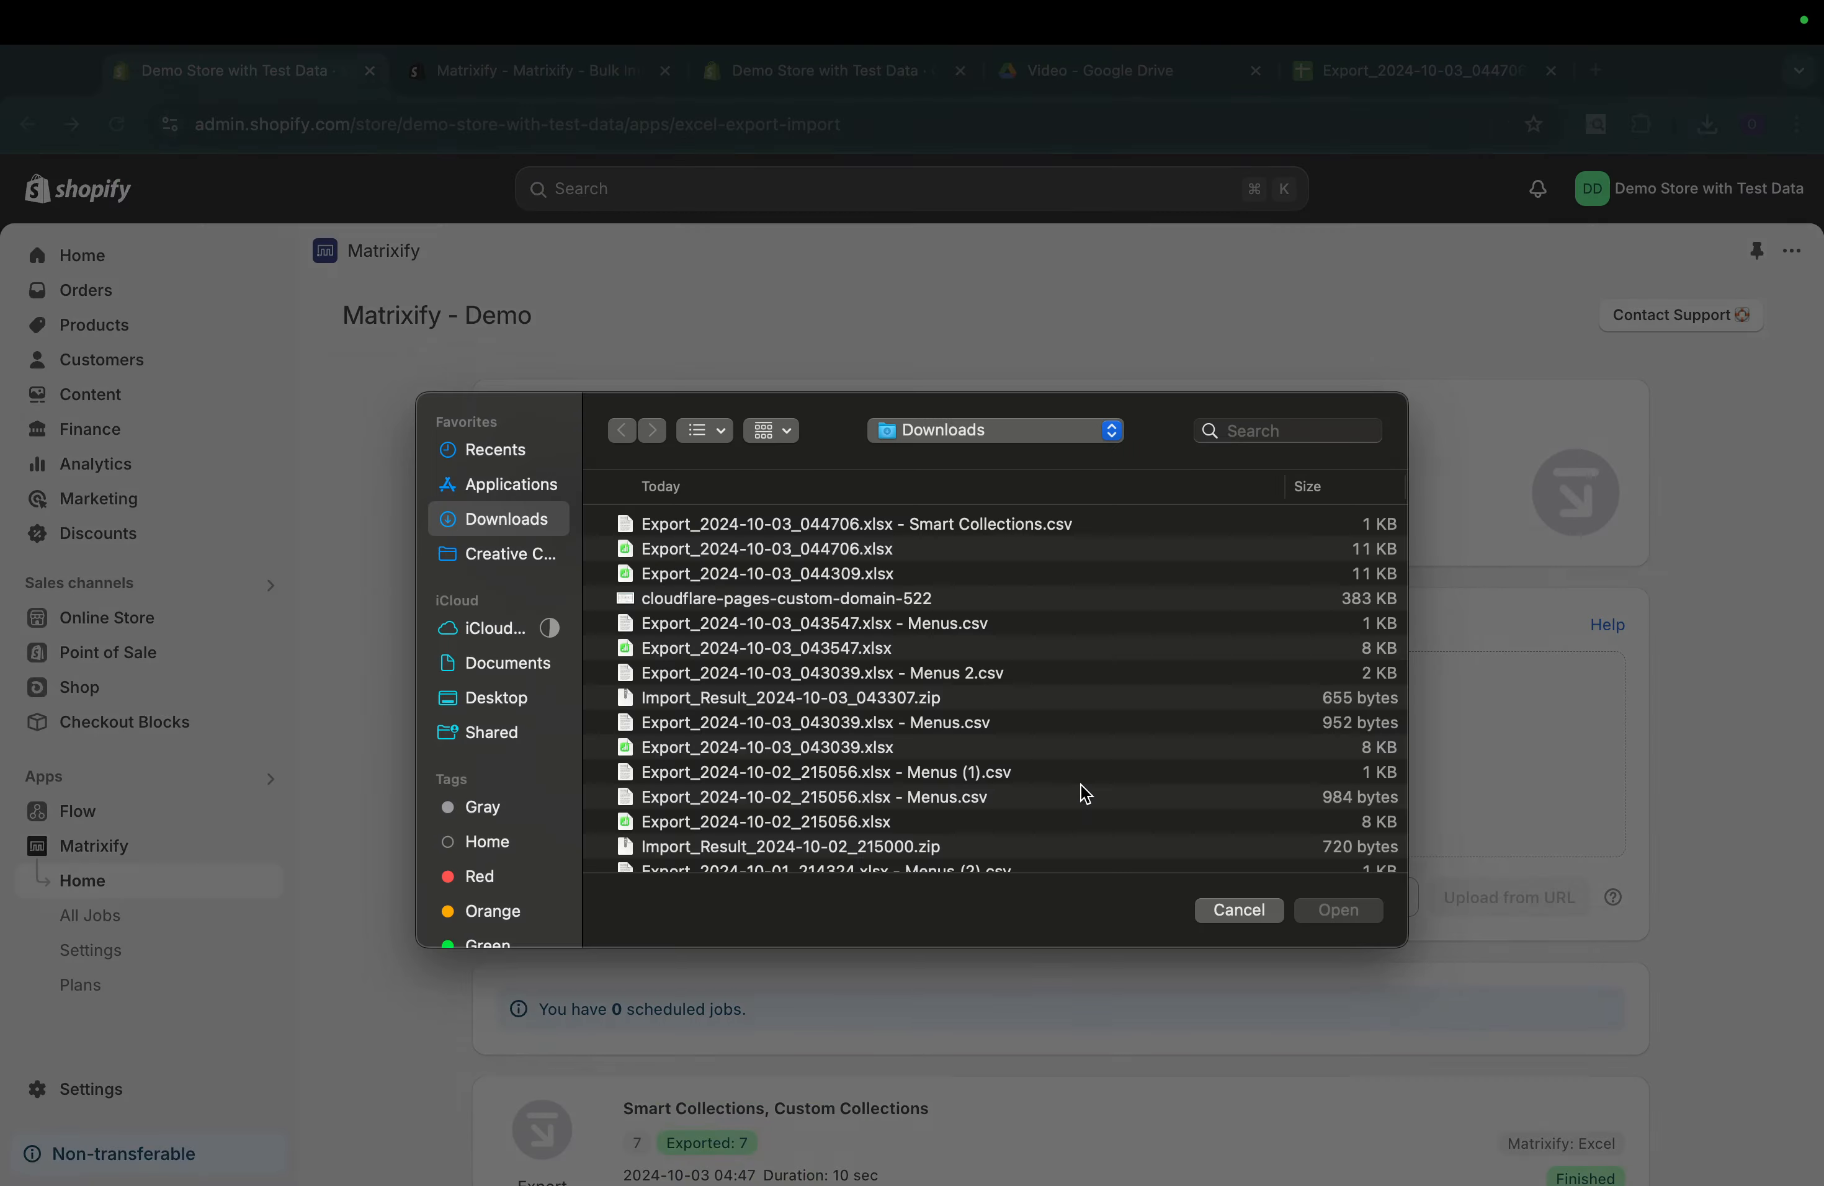
pyautogui.doubleClick(1049, 532)
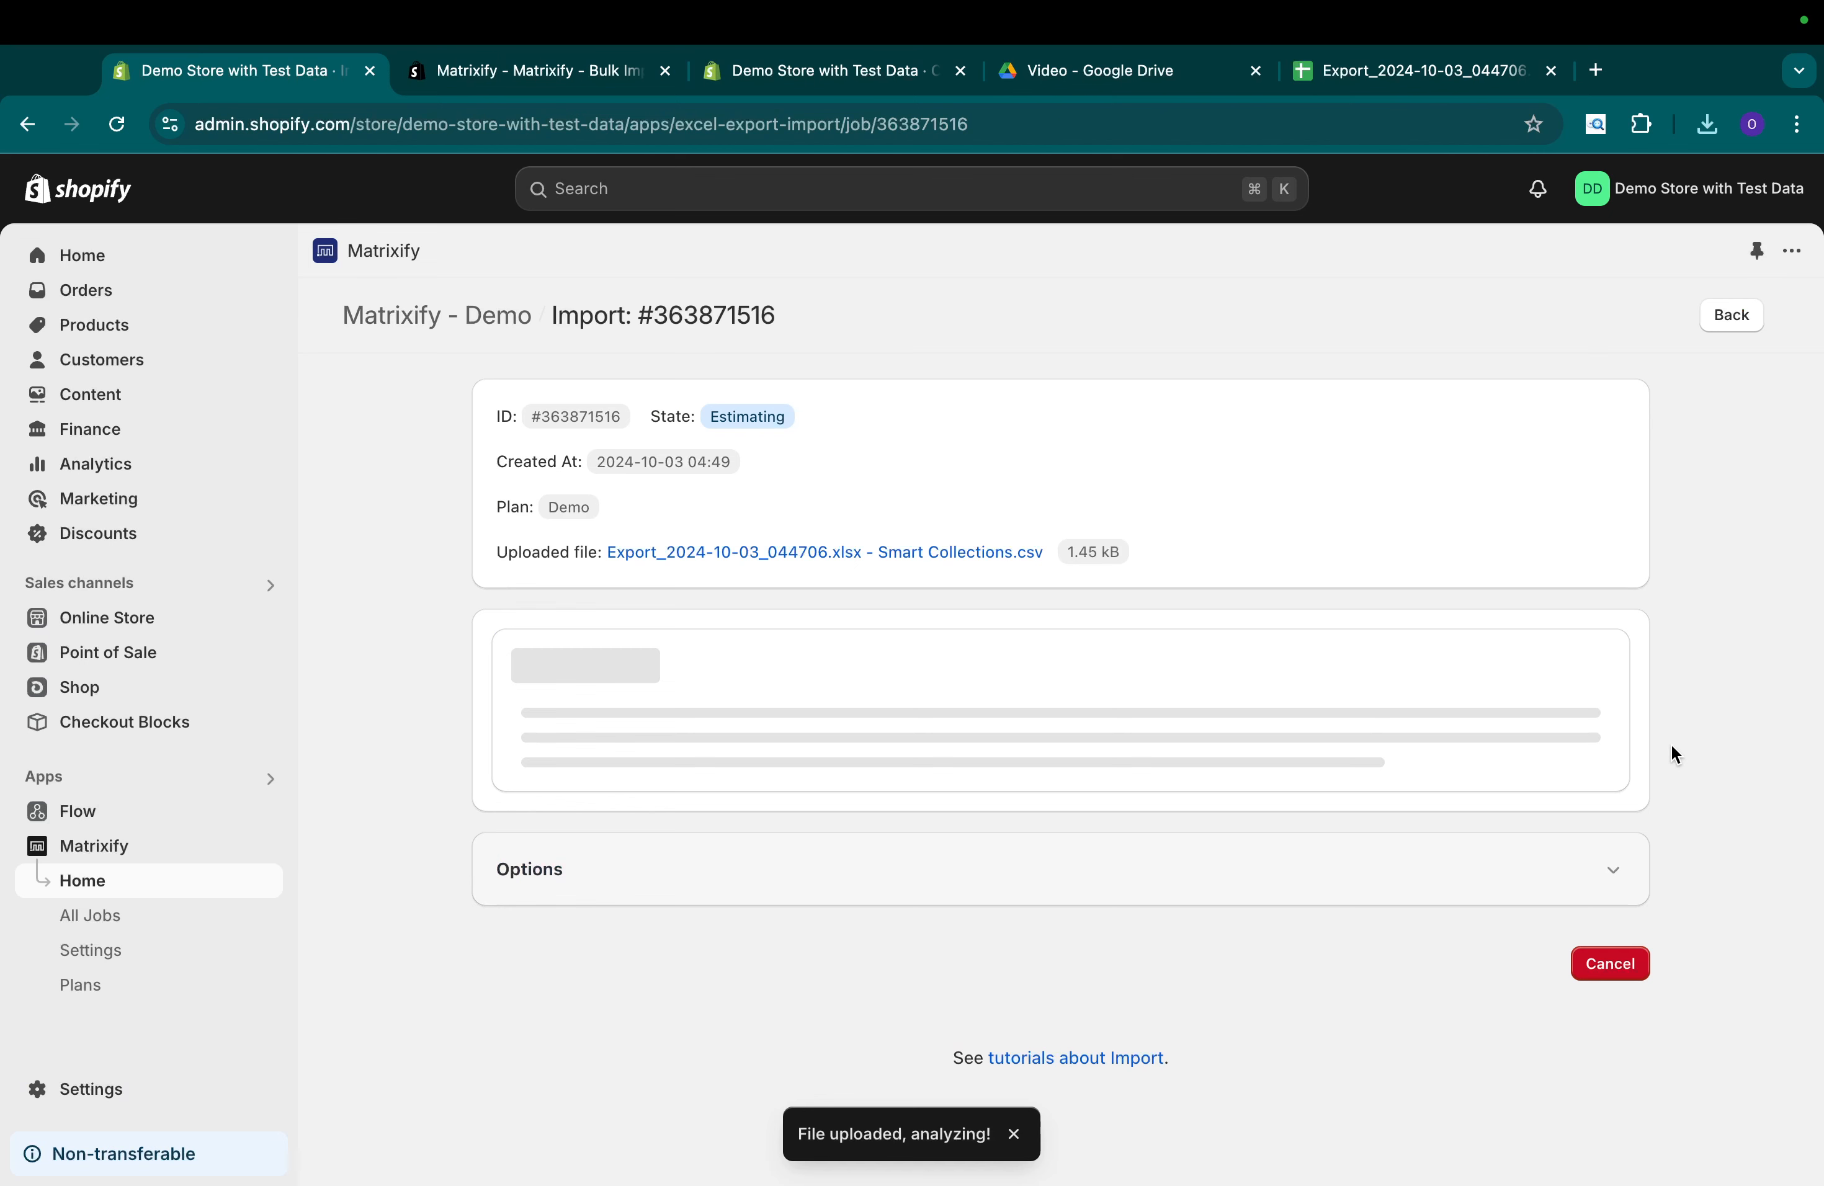
# Check the source sheet in Google Sheets, then run the Matrixify import and review its result message.
pyautogui.click(1377, 80)
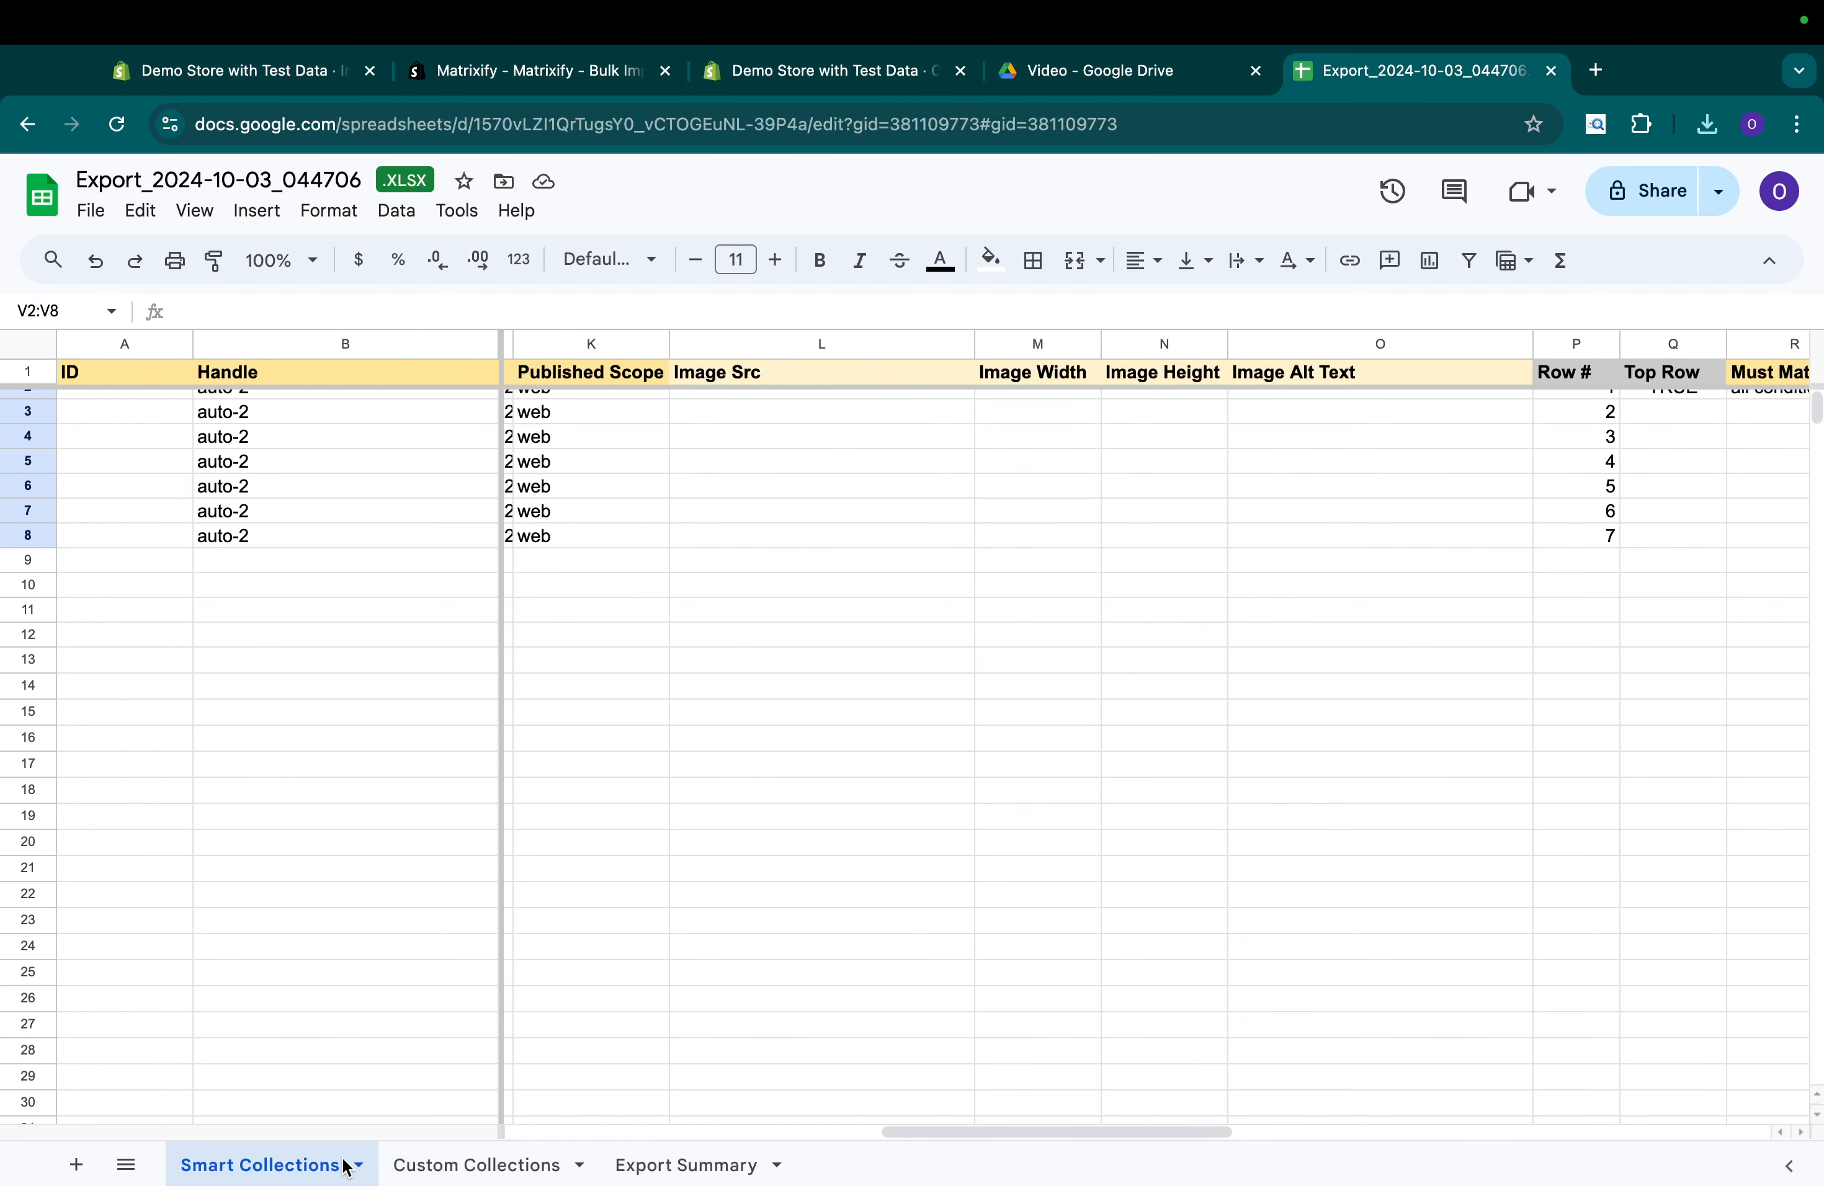
pyautogui.click(291, 77)
pyautogui.click(1621, 1015)
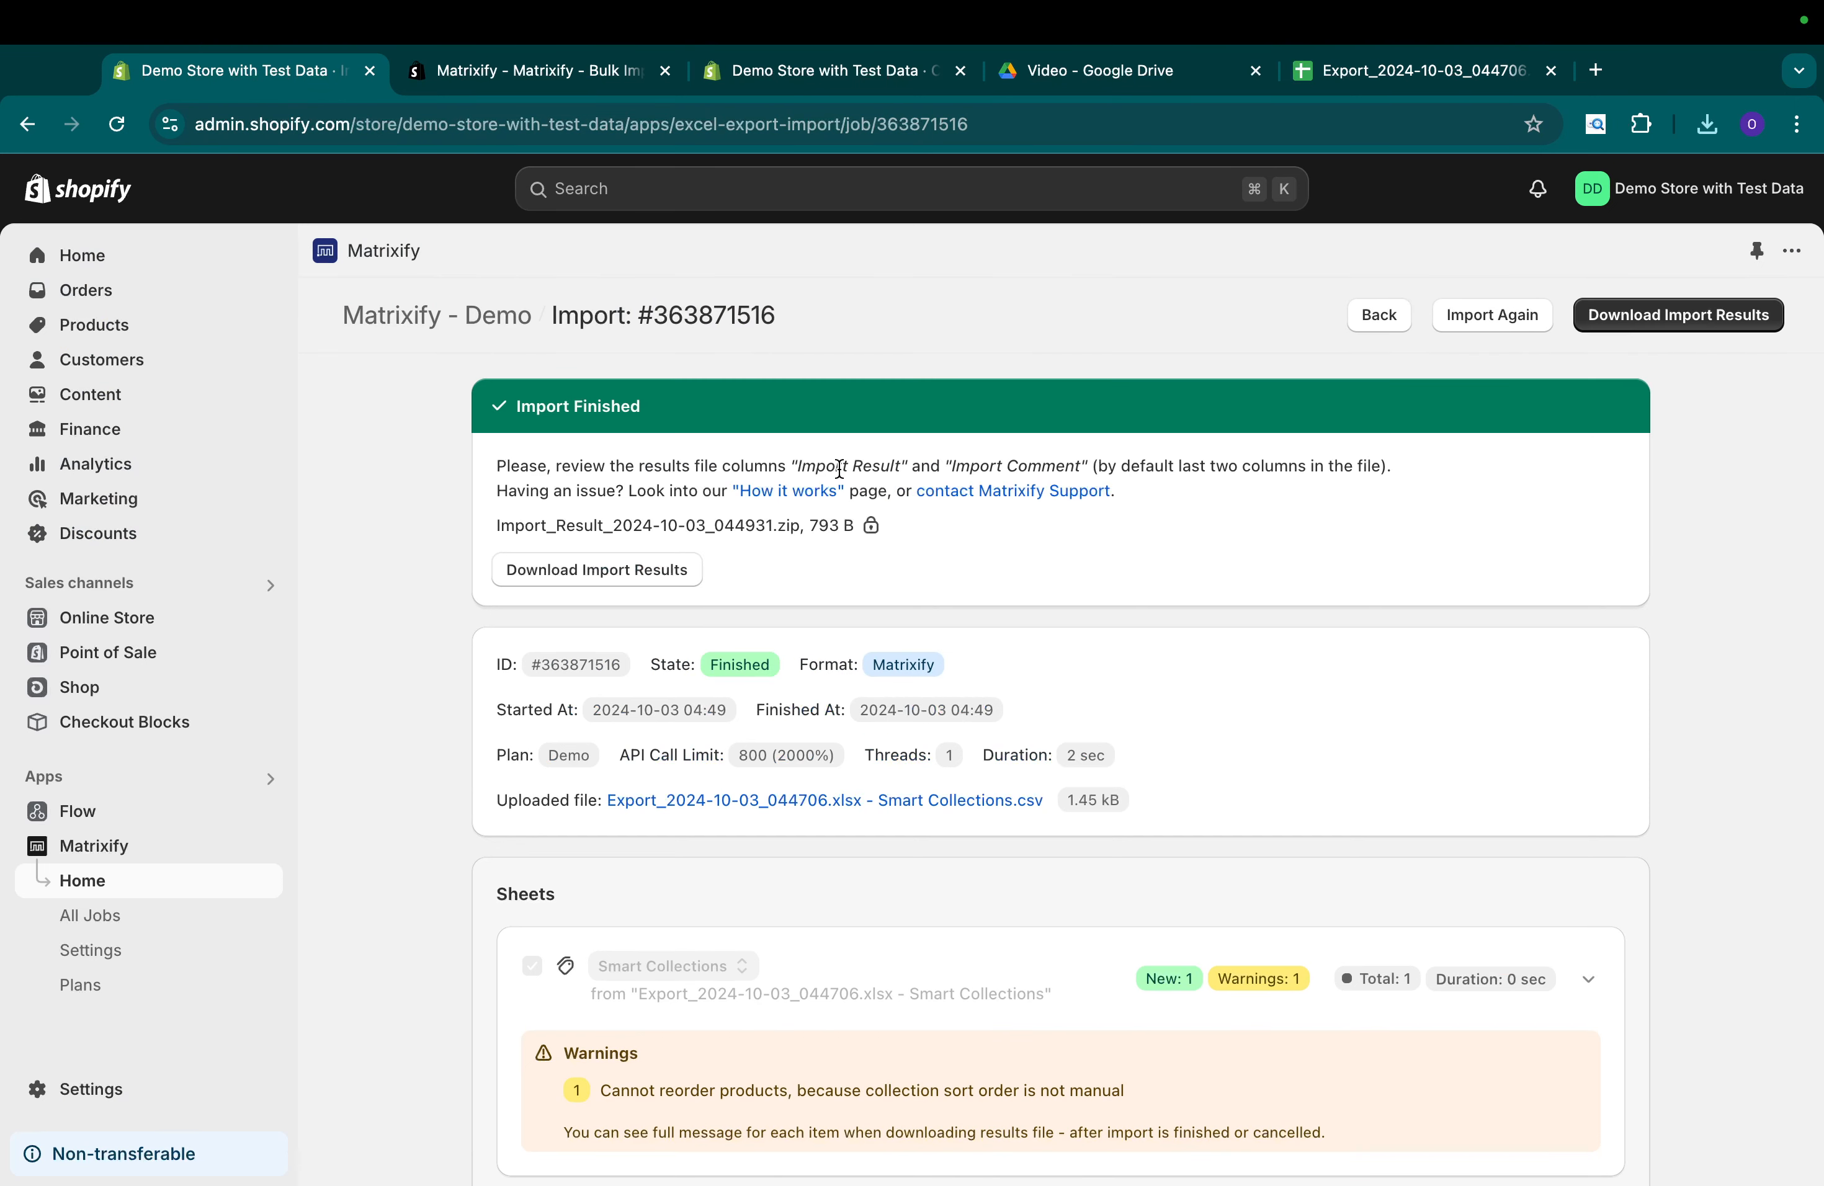
pyautogui.moveTo(516, 408); pyautogui.dragTo(682, 418)
pyautogui.moveTo(561, 469); pyautogui.dragTo(1031, 468)
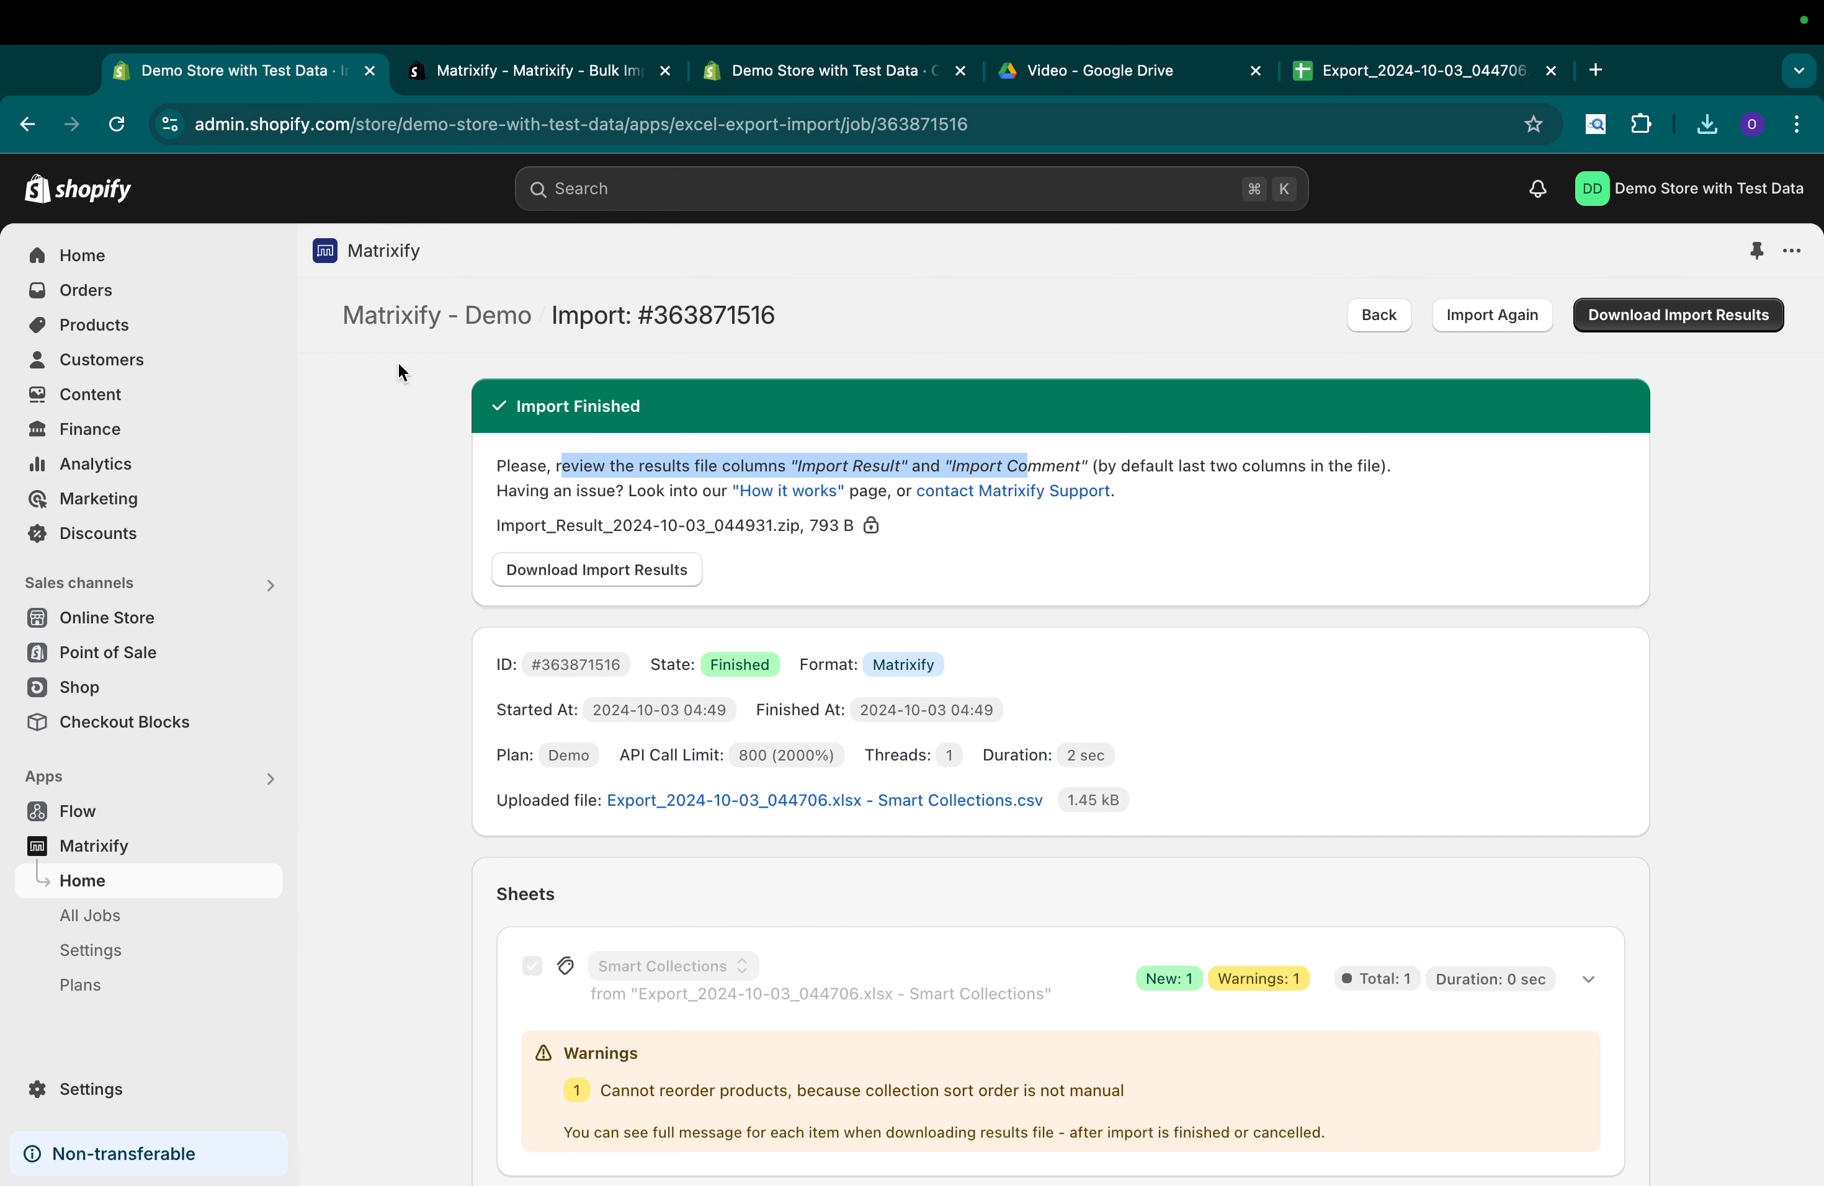
# Open the Auto #2 collection from Shopify's collections list, examine its price conditions and products, and return to the list.
pyautogui.keyDown('super'); pyautogui.click(171, 332); pyautogui.keyUp('super')
pyautogui.click(499, 71)
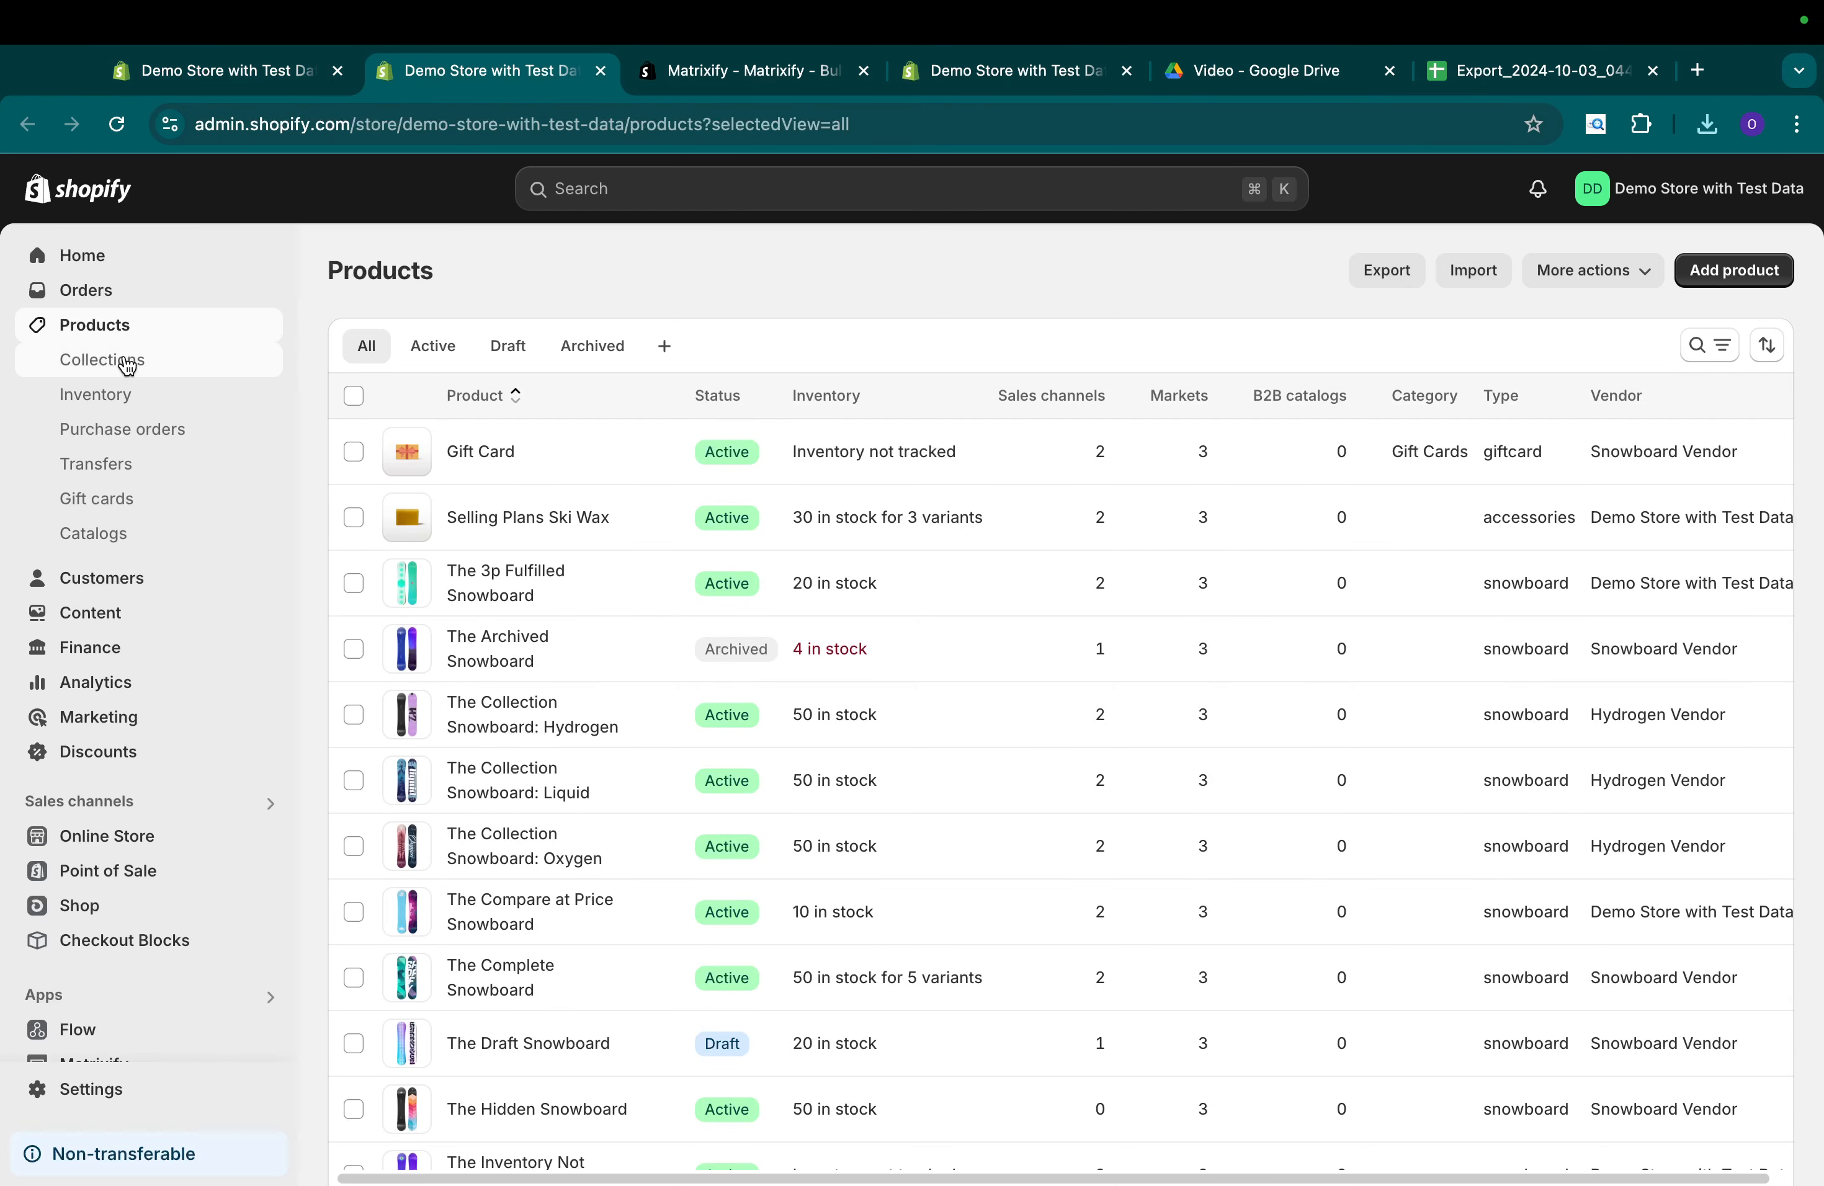
pyautogui.click(127, 366)
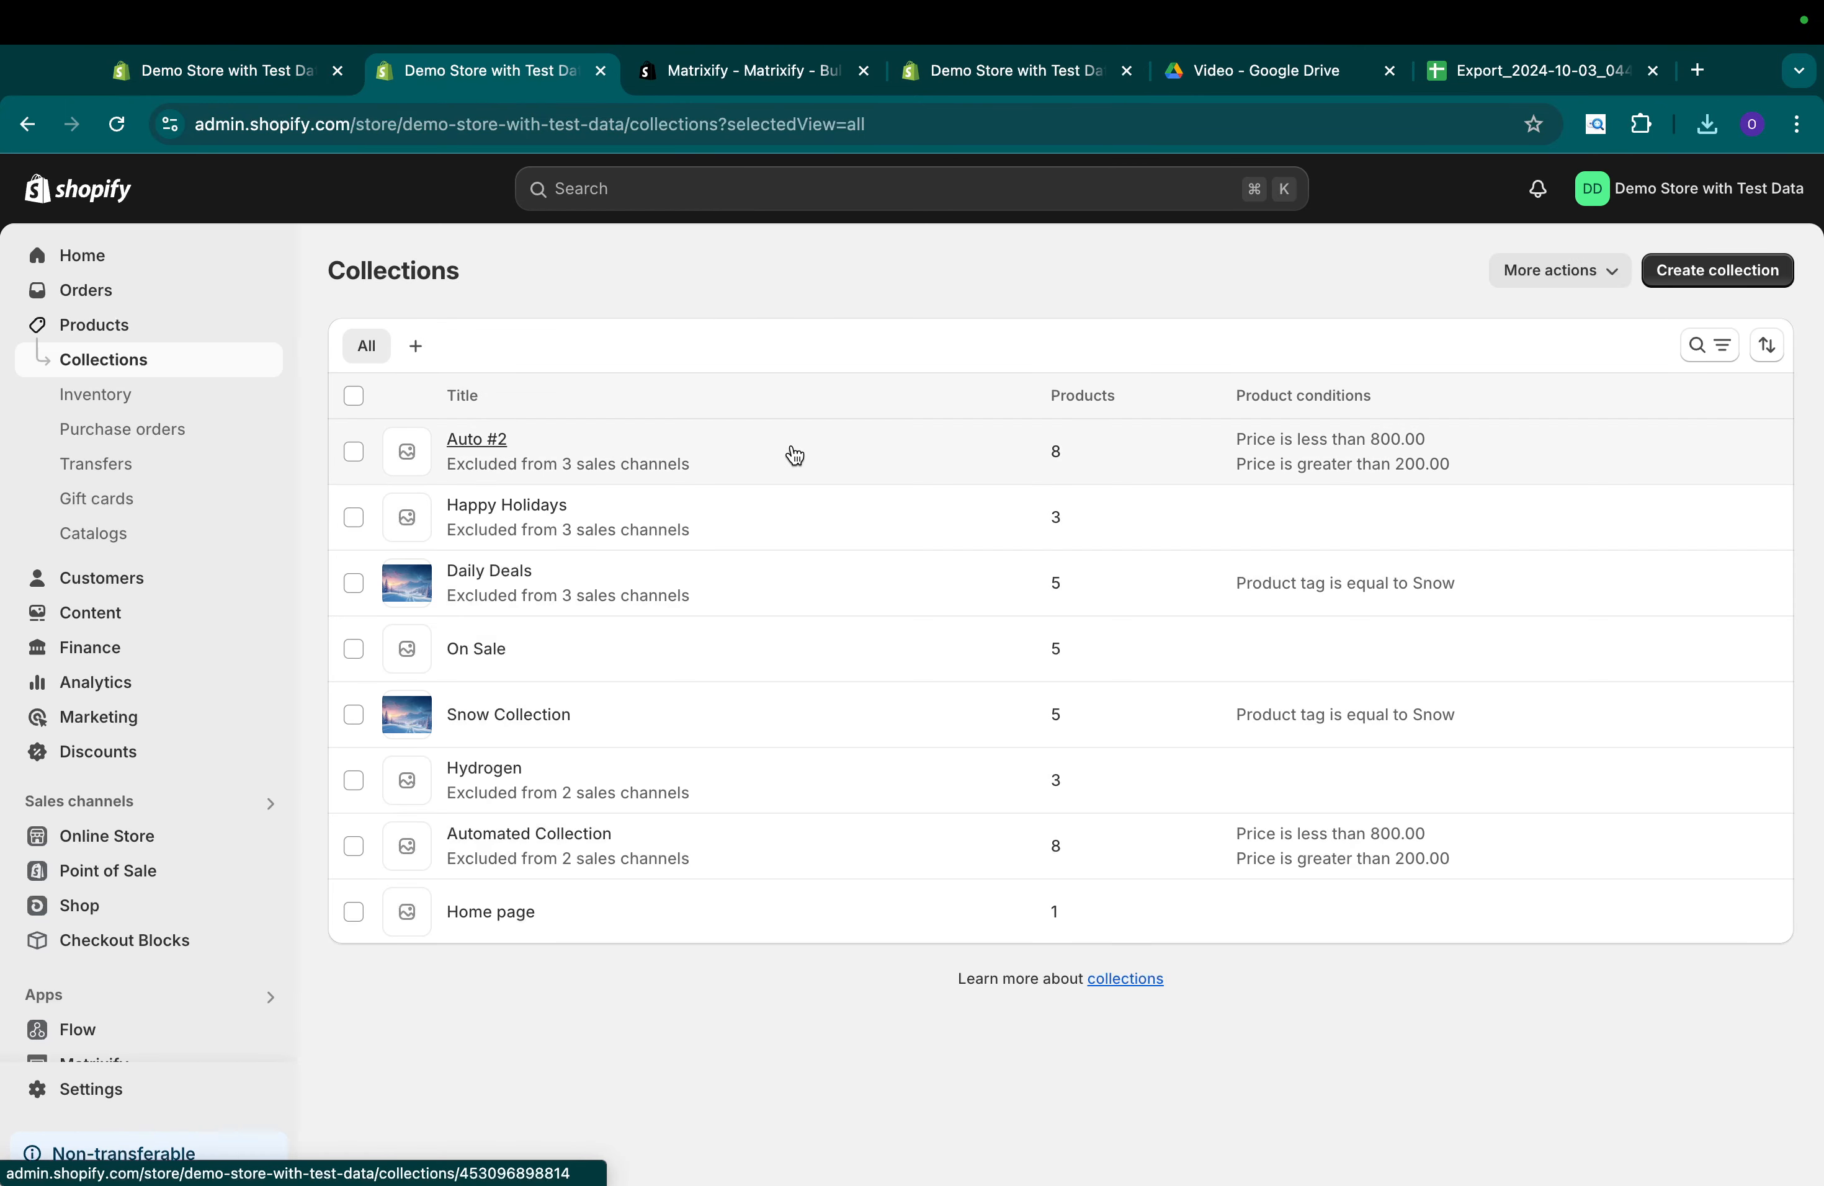
pyautogui.click(485, 440)
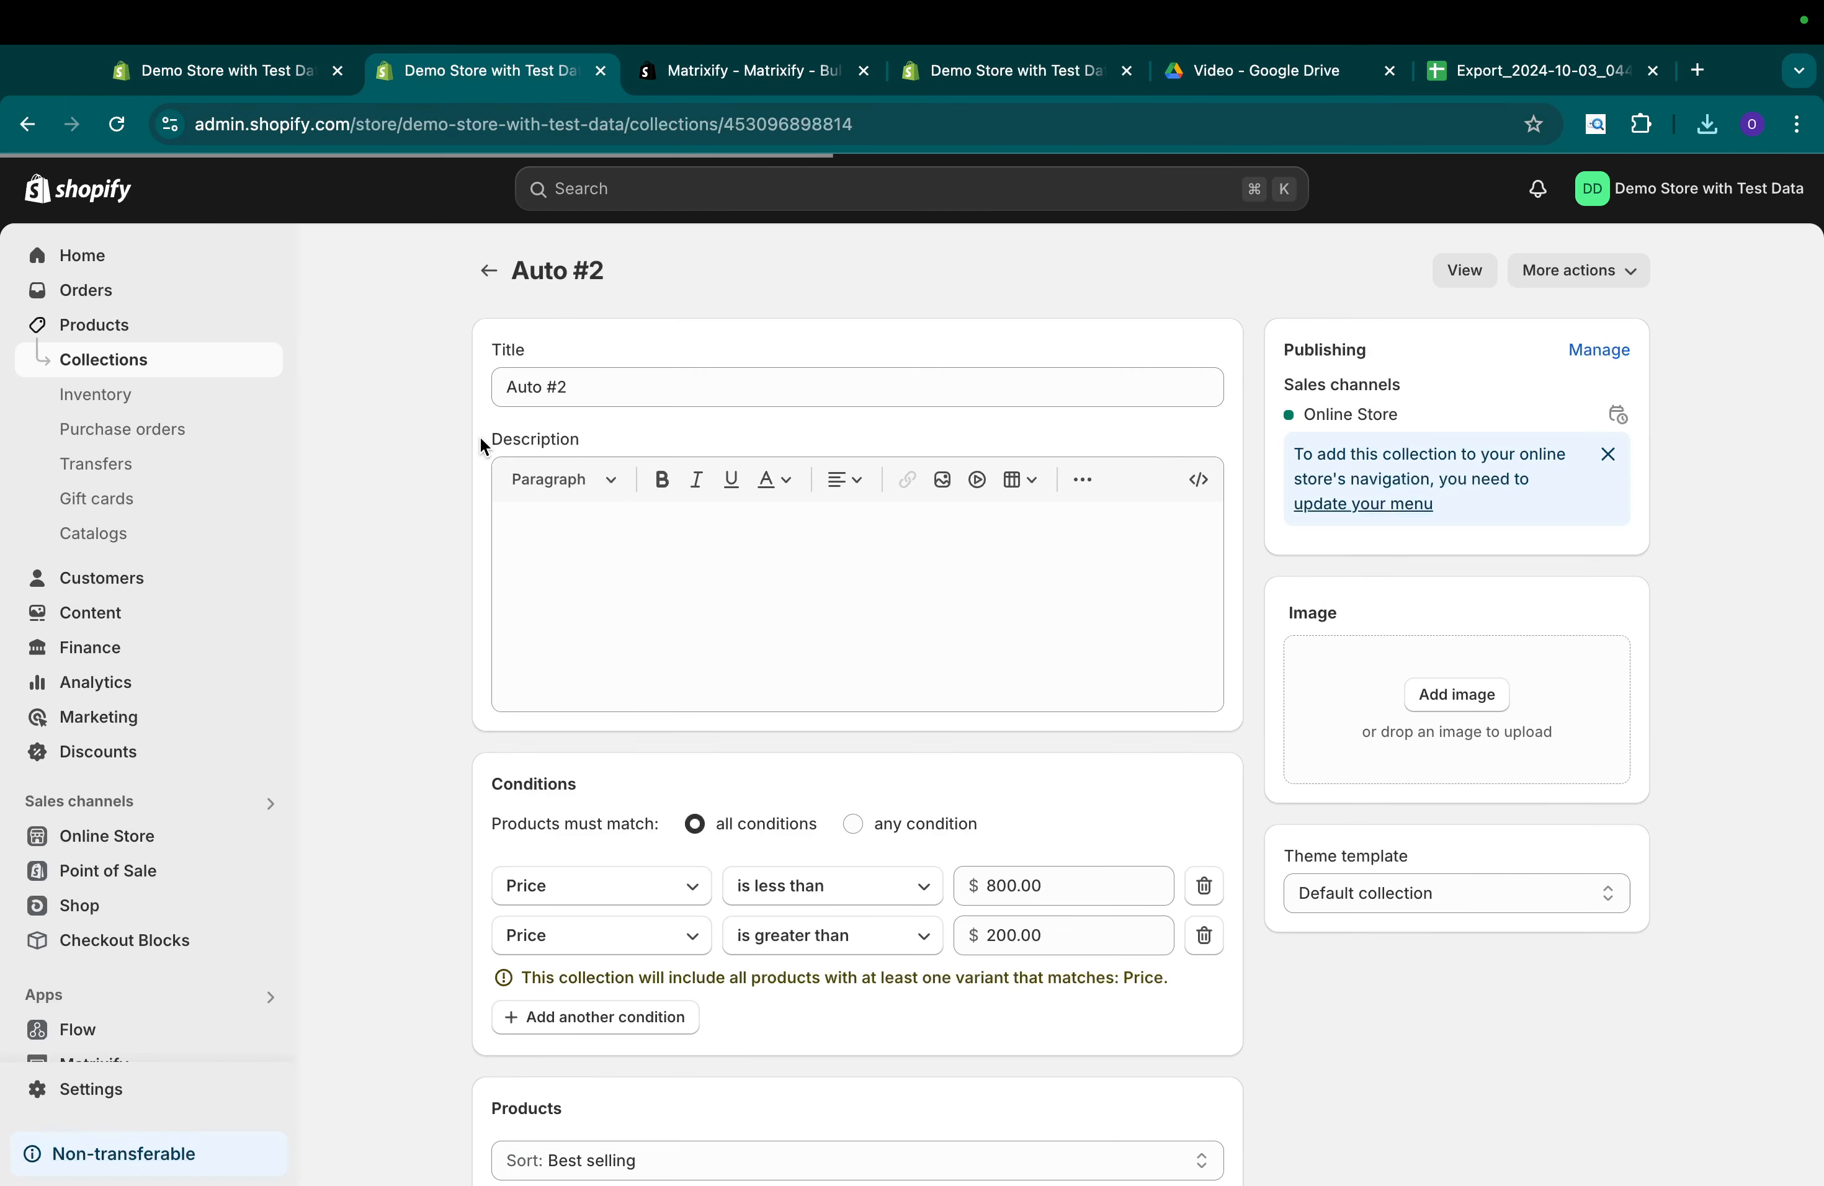
pyautogui.scroll(-4, 774, 418)
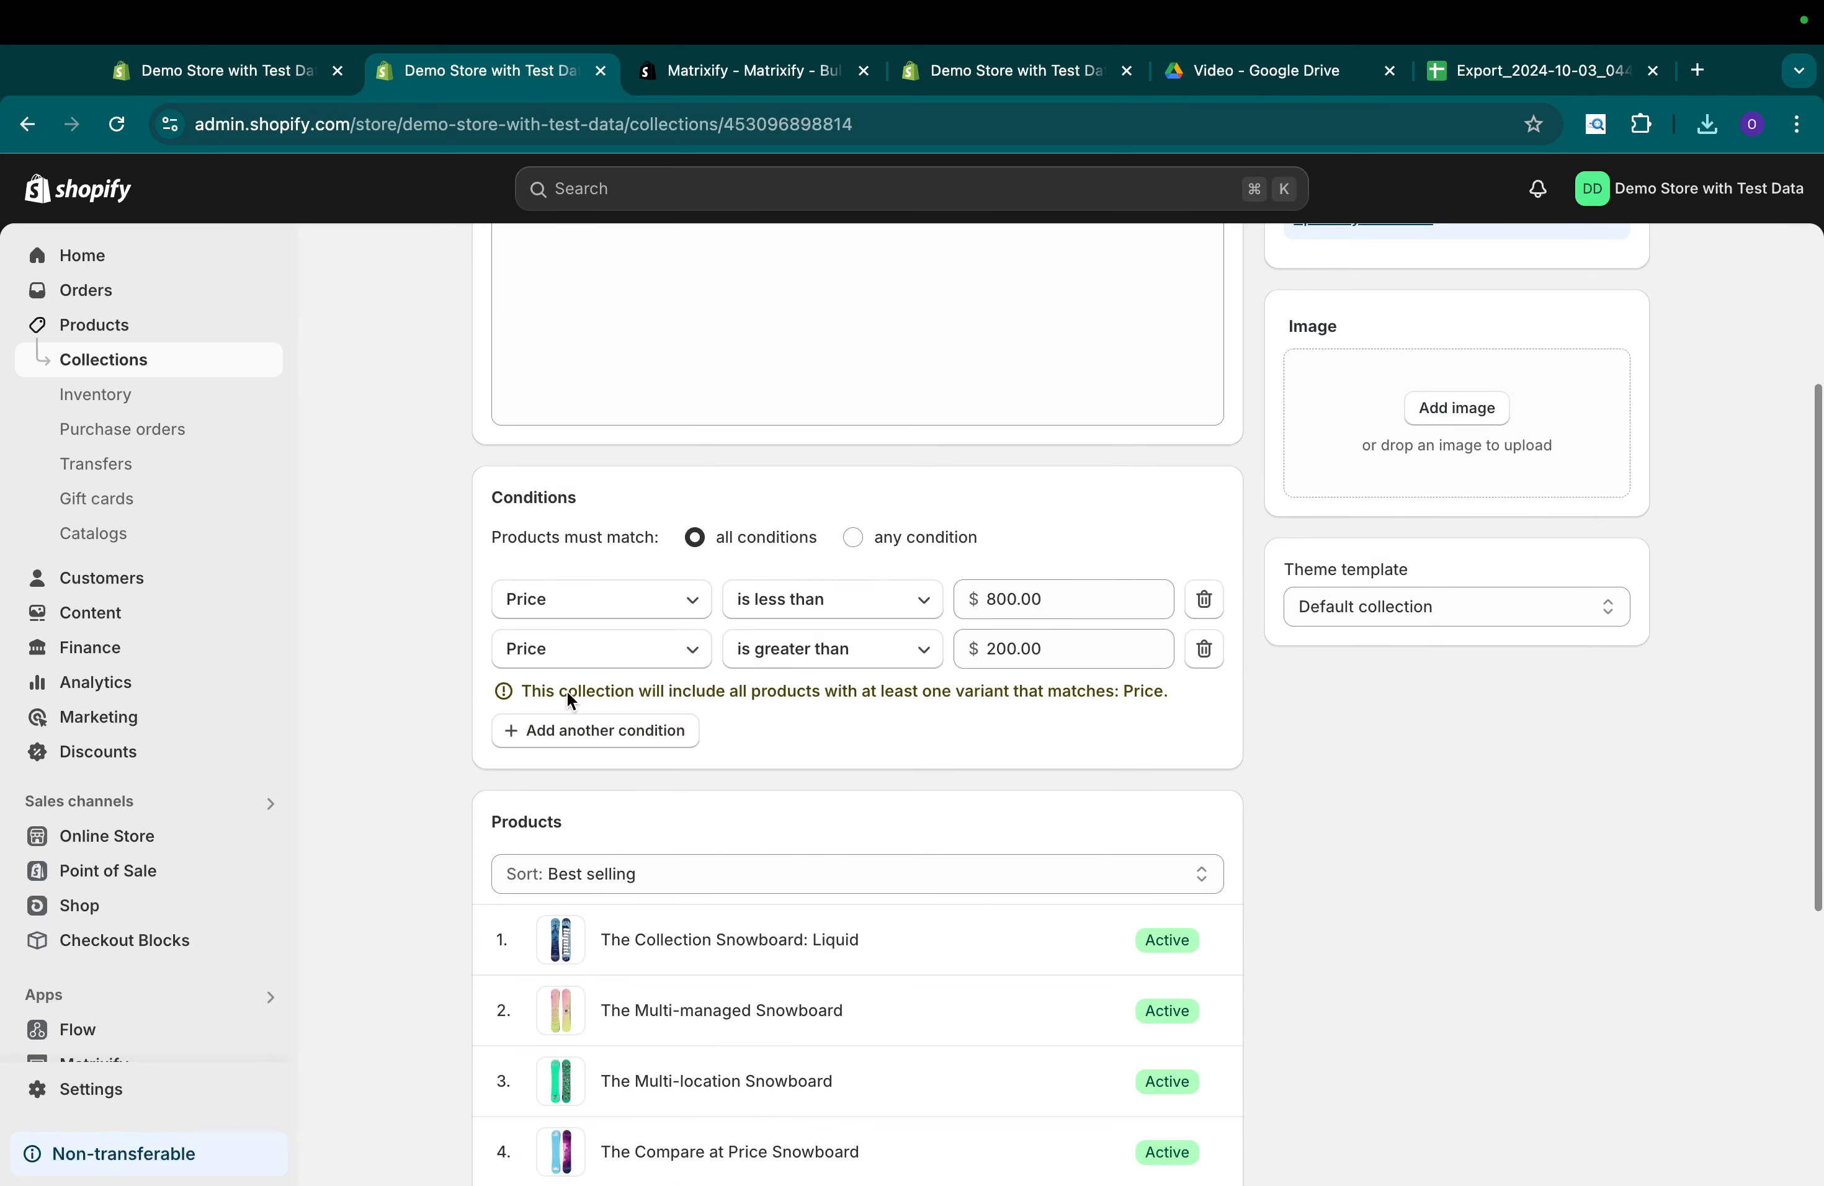
pyautogui.scroll(-6, 828, 698)
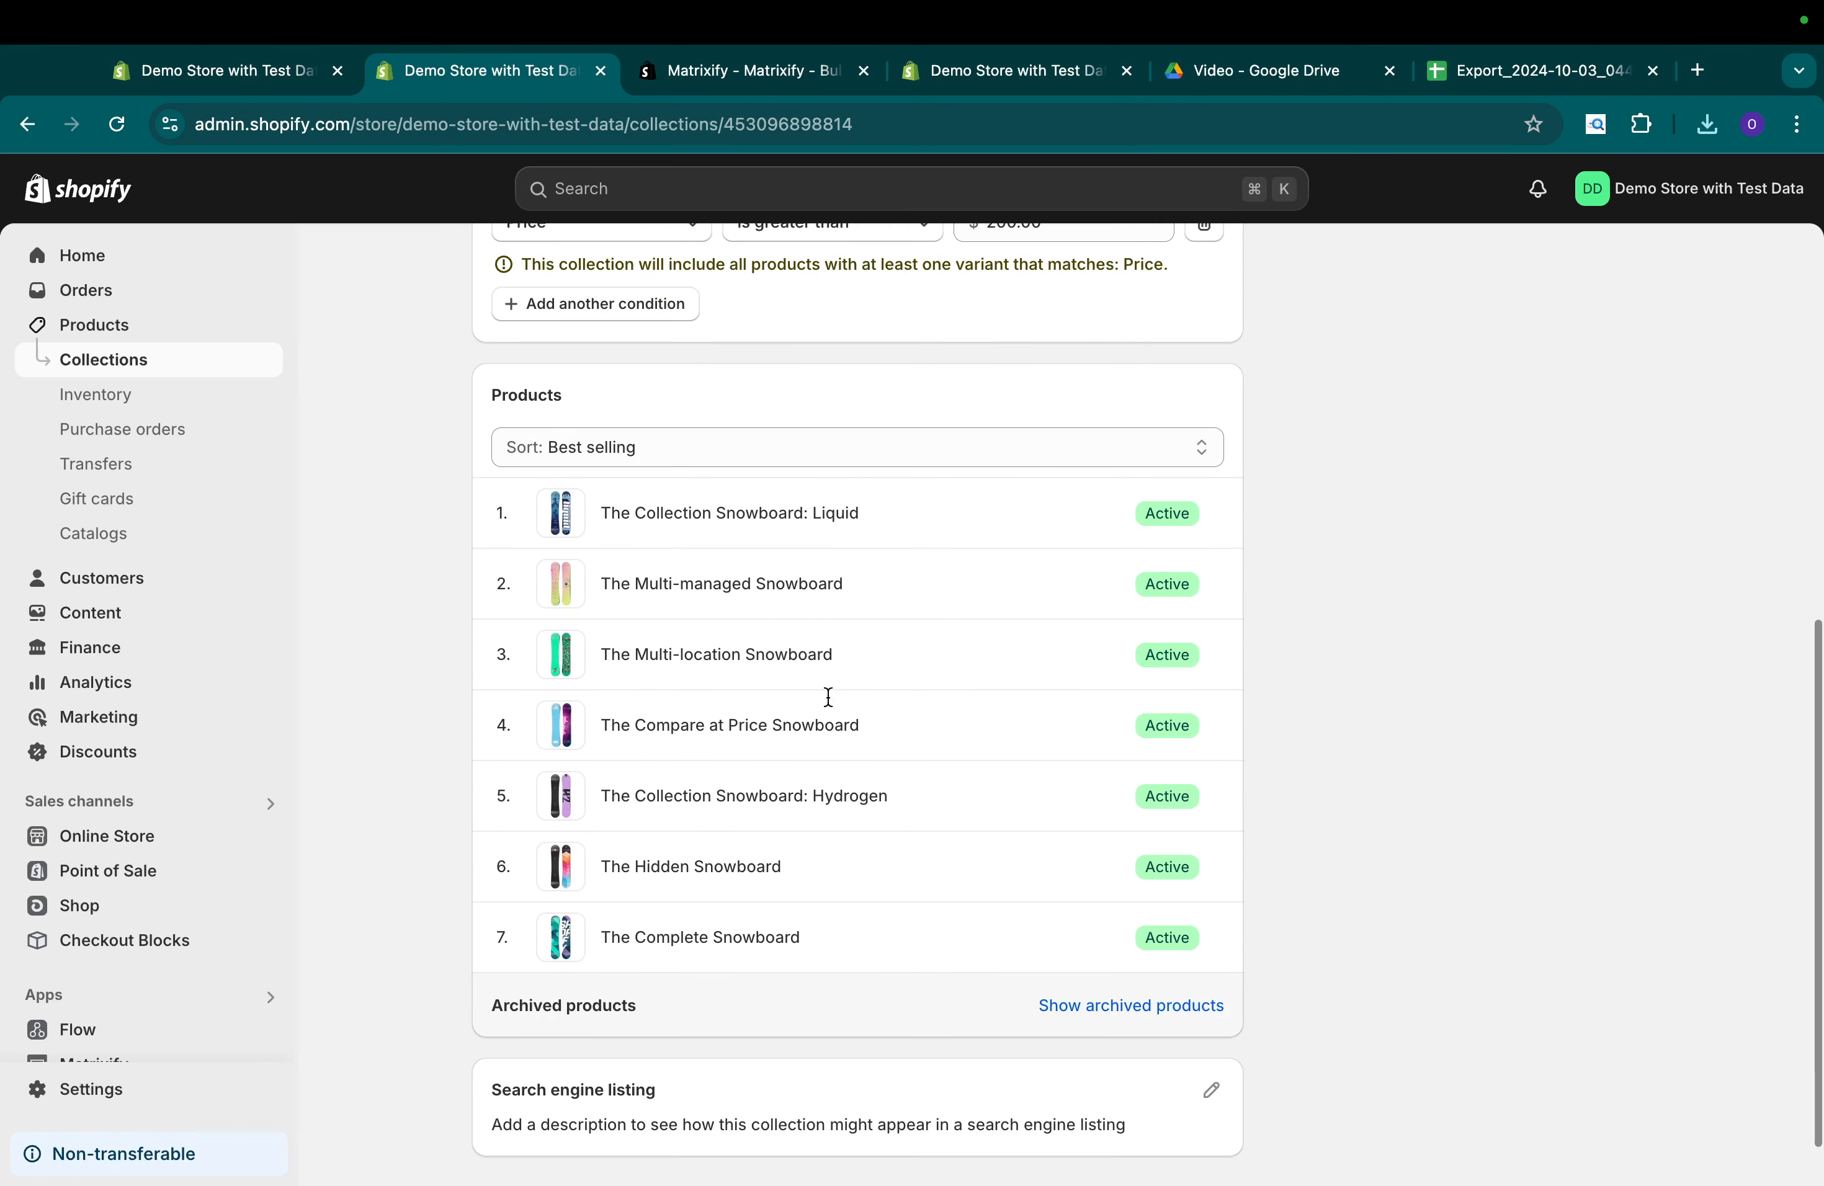
pyautogui.scroll(10, 826, 697)
pyautogui.click(489, 274)
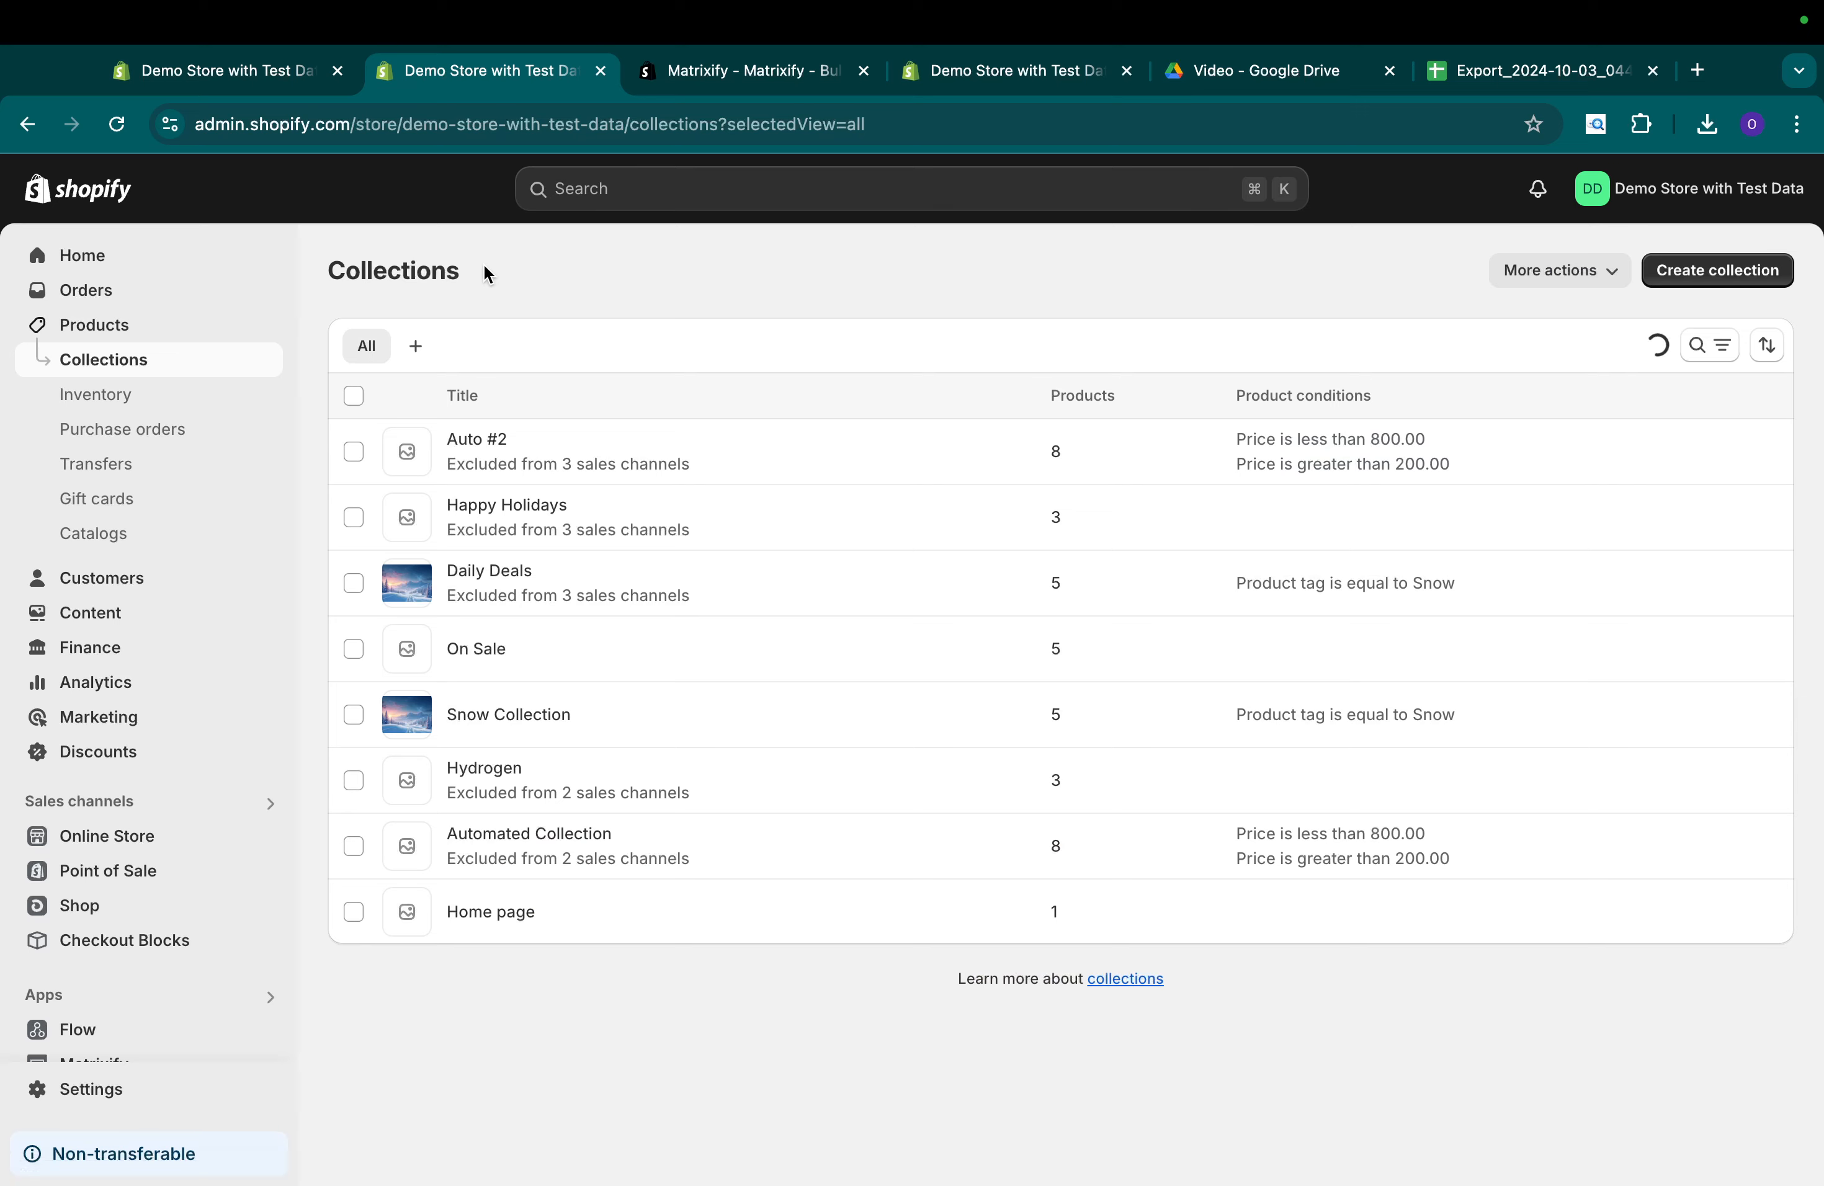
# Highlight the titles in D2:D8 and the Sort Order values in F2:F8 of the Smart Collections sheet in Google Sheets.
pyautogui.click(1486, 73)
pyautogui.click(693, 619)
pyautogui.hscroll(-10, 691, 620)
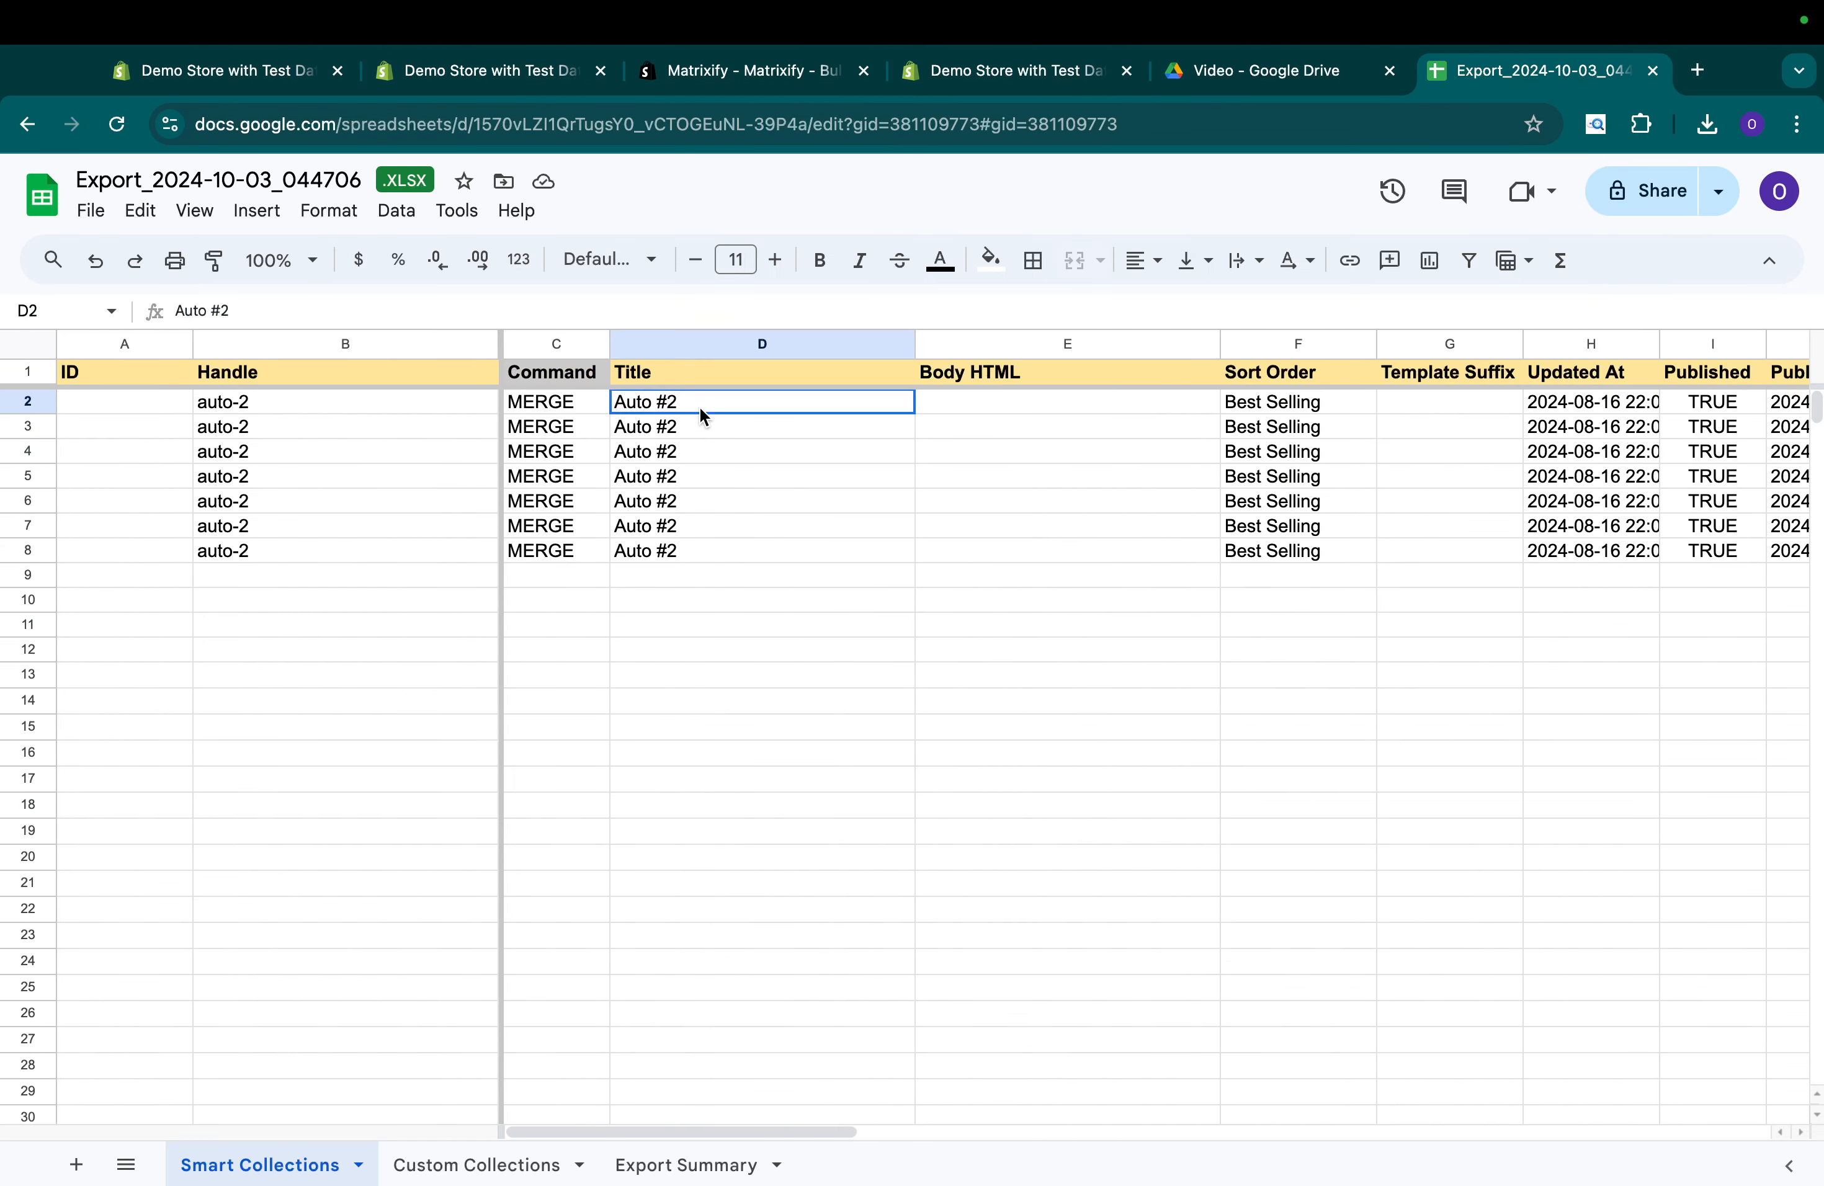
pyautogui.moveTo(699, 404); pyautogui.dragTo(699, 550)
pyautogui.hscroll(5, 1050, 566)
pyautogui.hscroll(3, 1052, 564)
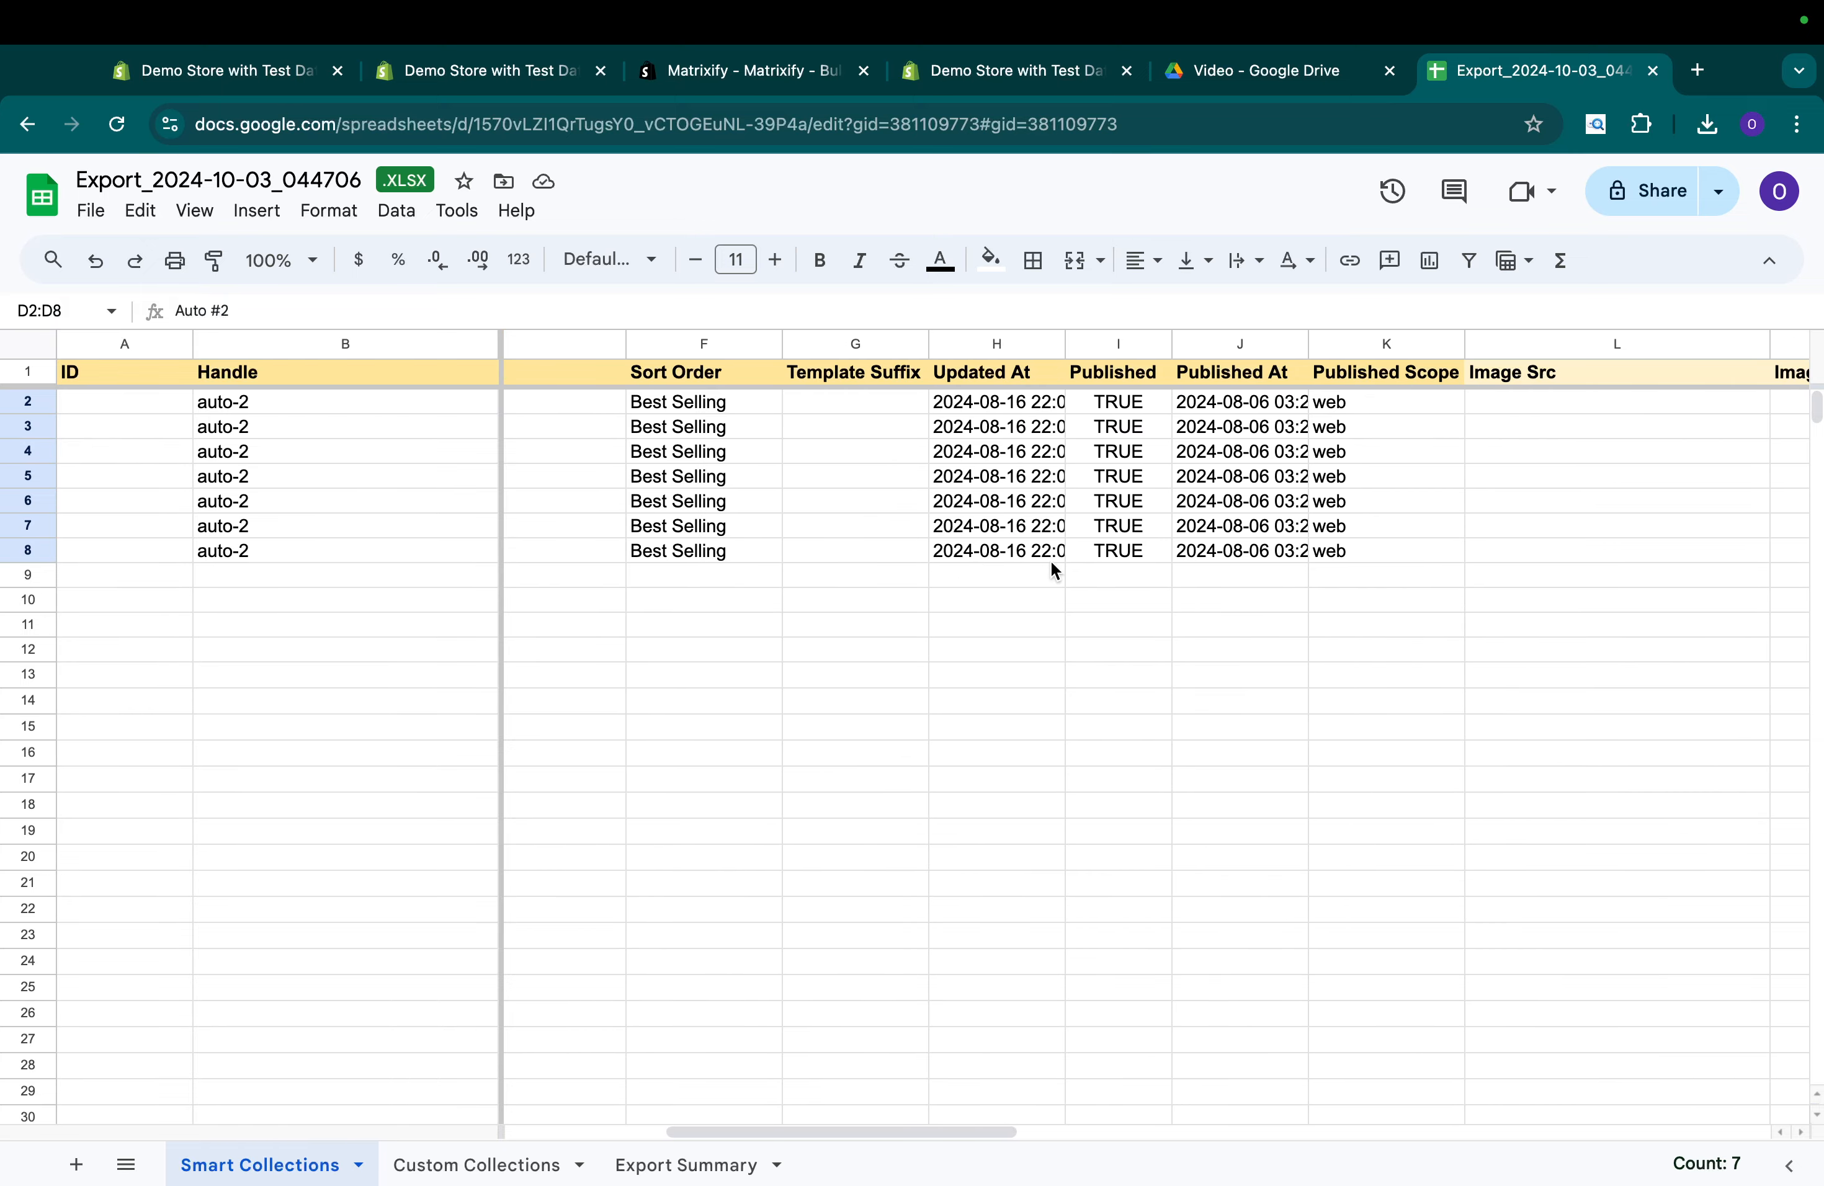
pyautogui.moveTo(710, 401); pyautogui.dragTo(708, 550)
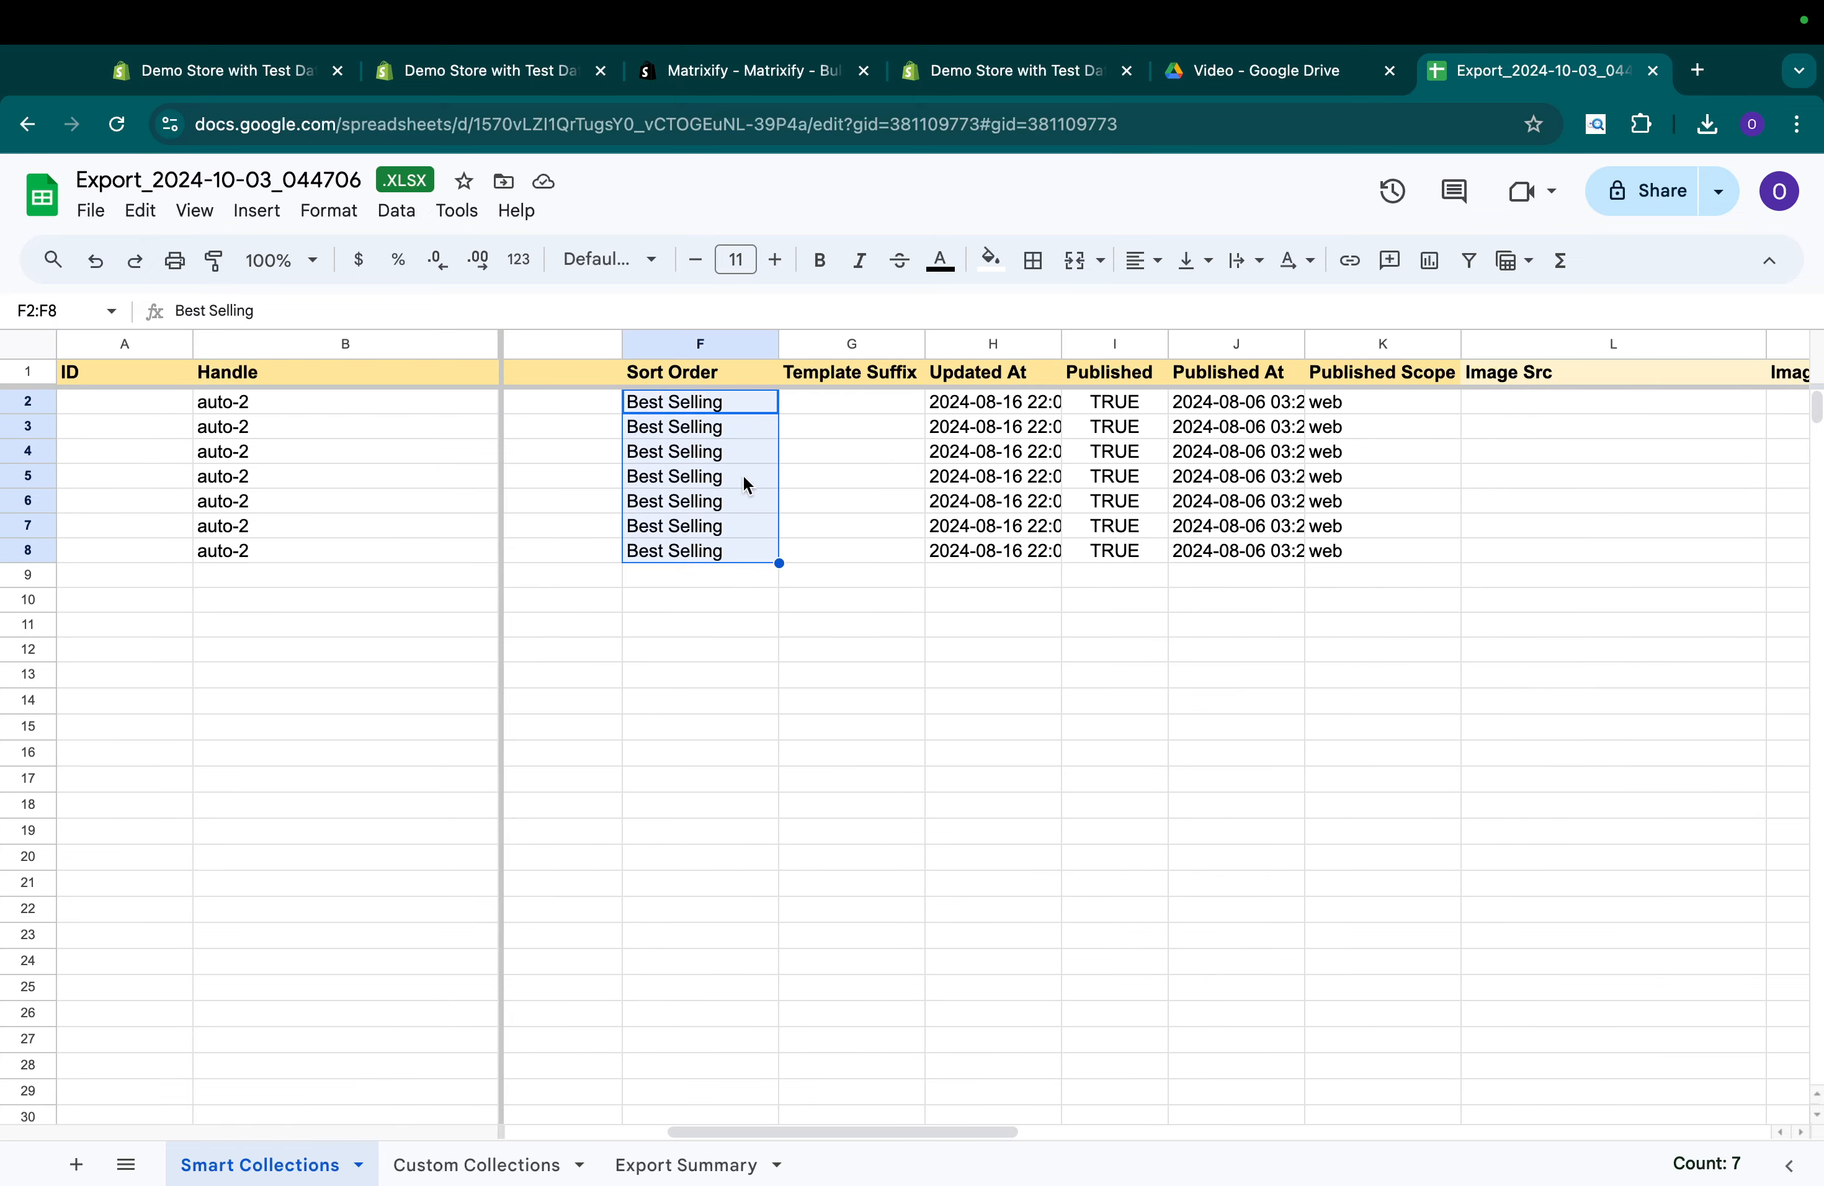
# Reopen the Auto #2 collection in Shopify and view its product sort options without changing the selection.
pyautogui.click(493, 70)
pyautogui.click(499, 441)
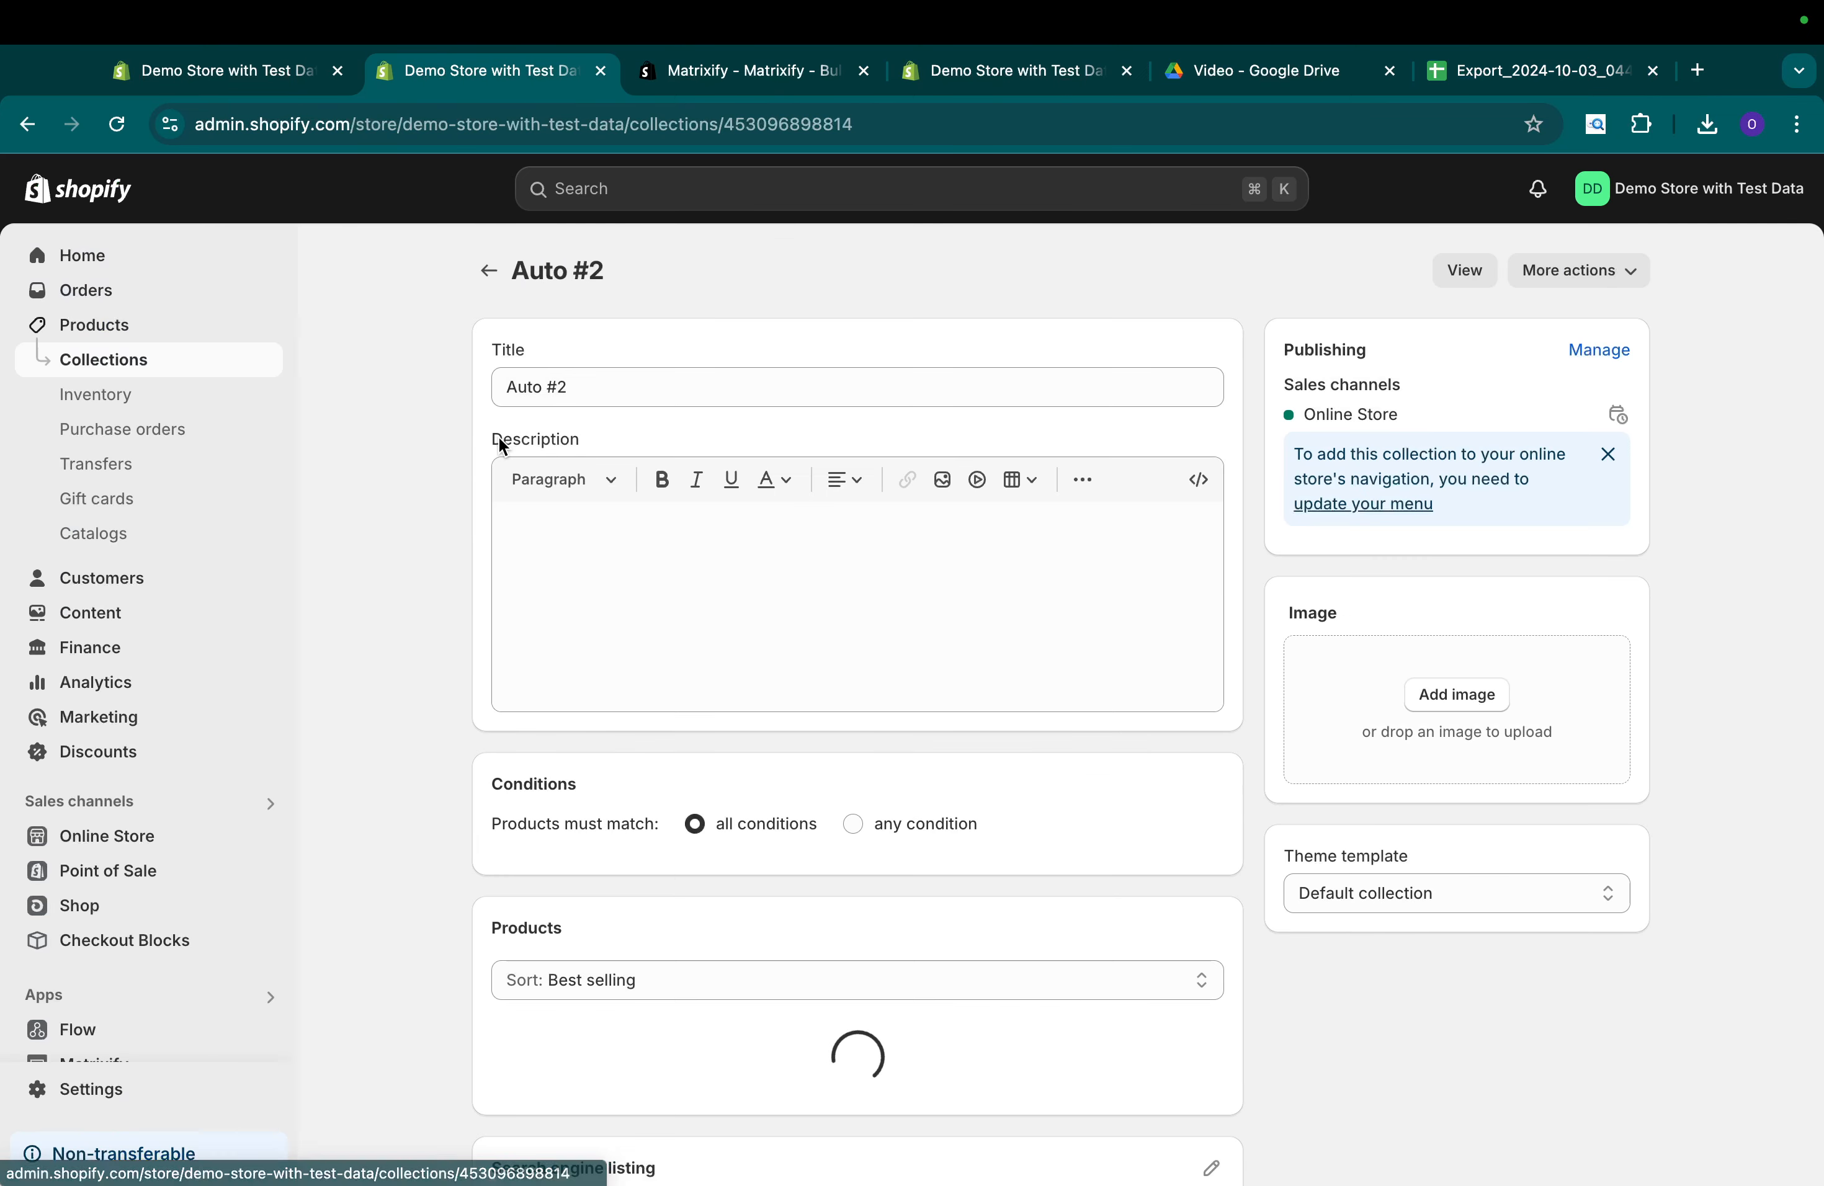
pyautogui.scroll(-3, 745, 684)
pyautogui.scroll(-5, 745, 695)
pyautogui.moveTo(507, 744); pyautogui.dragTo(571, 758)
pyautogui.click(619, 801)
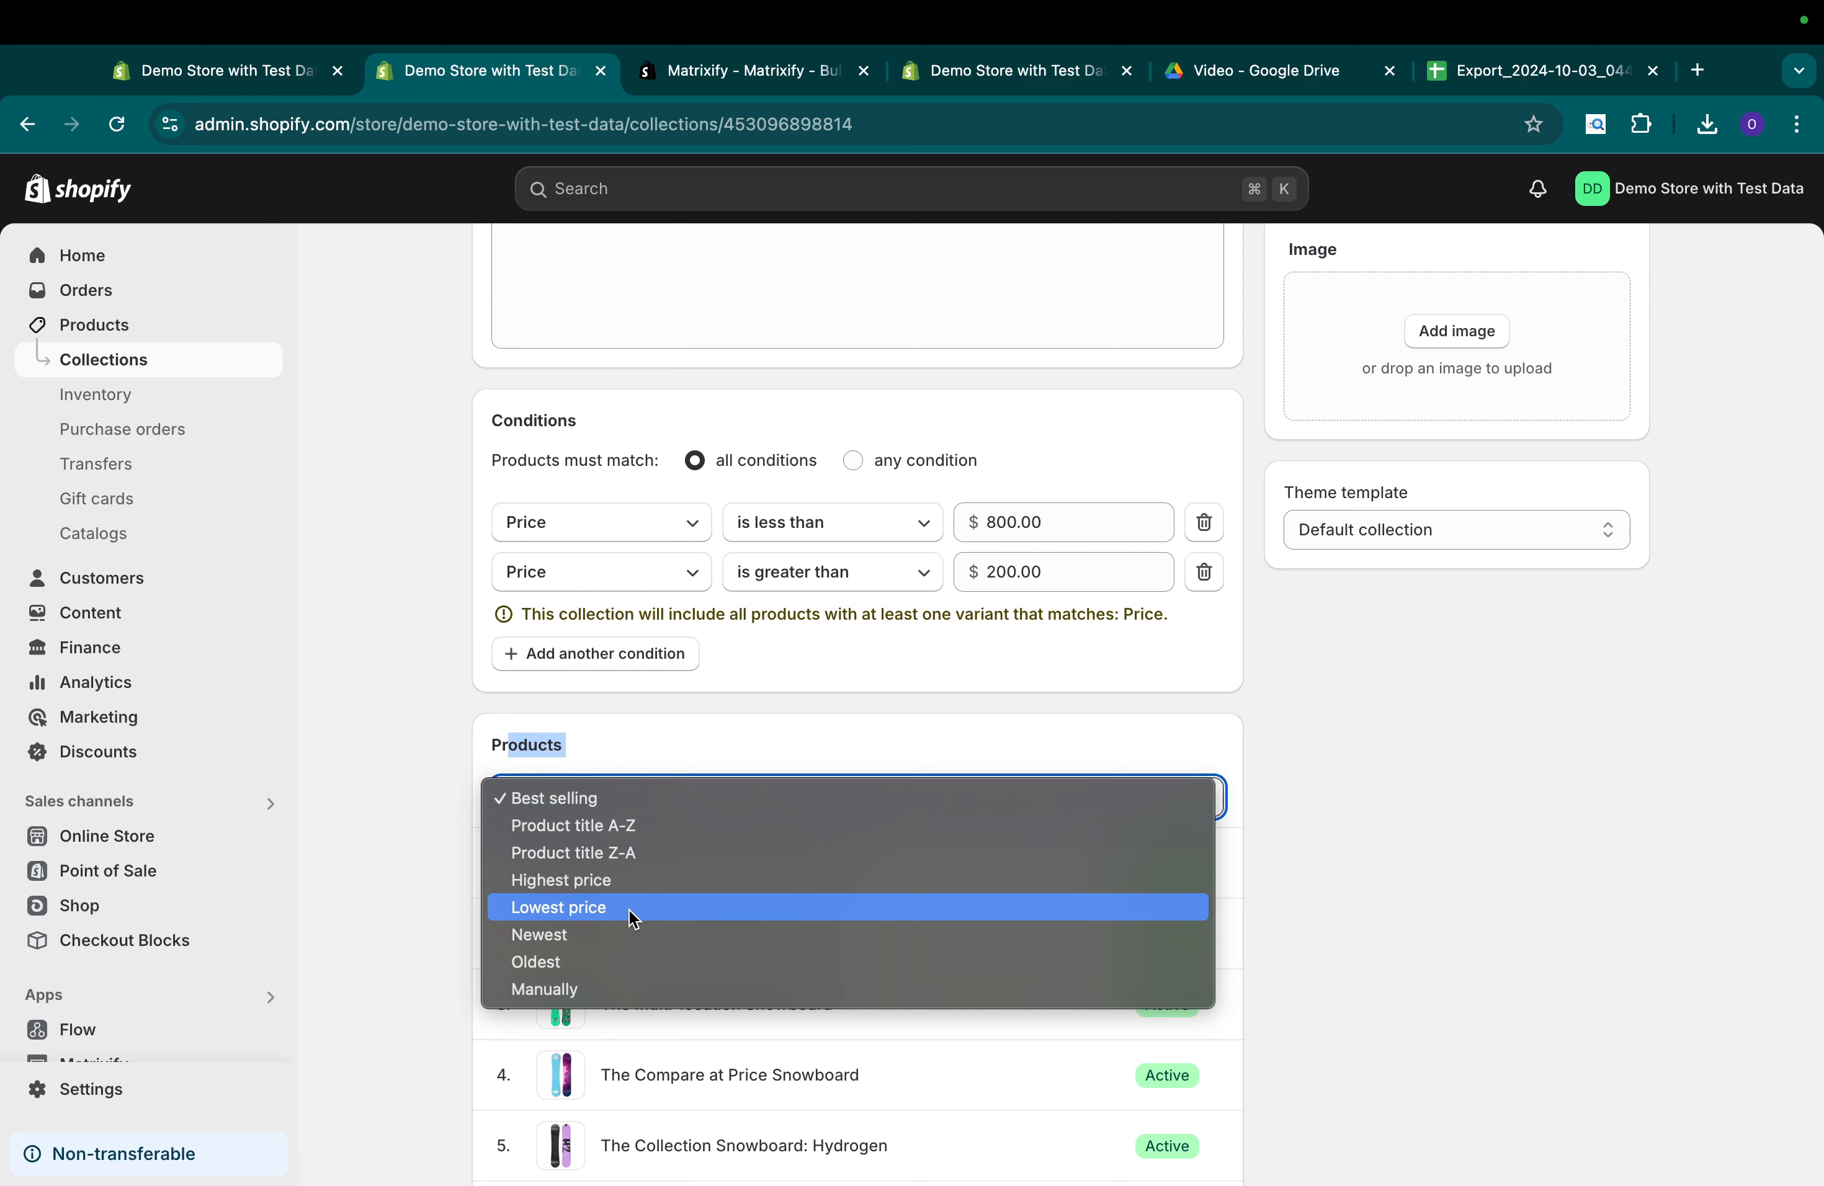
pyautogui.click(1379, 803)
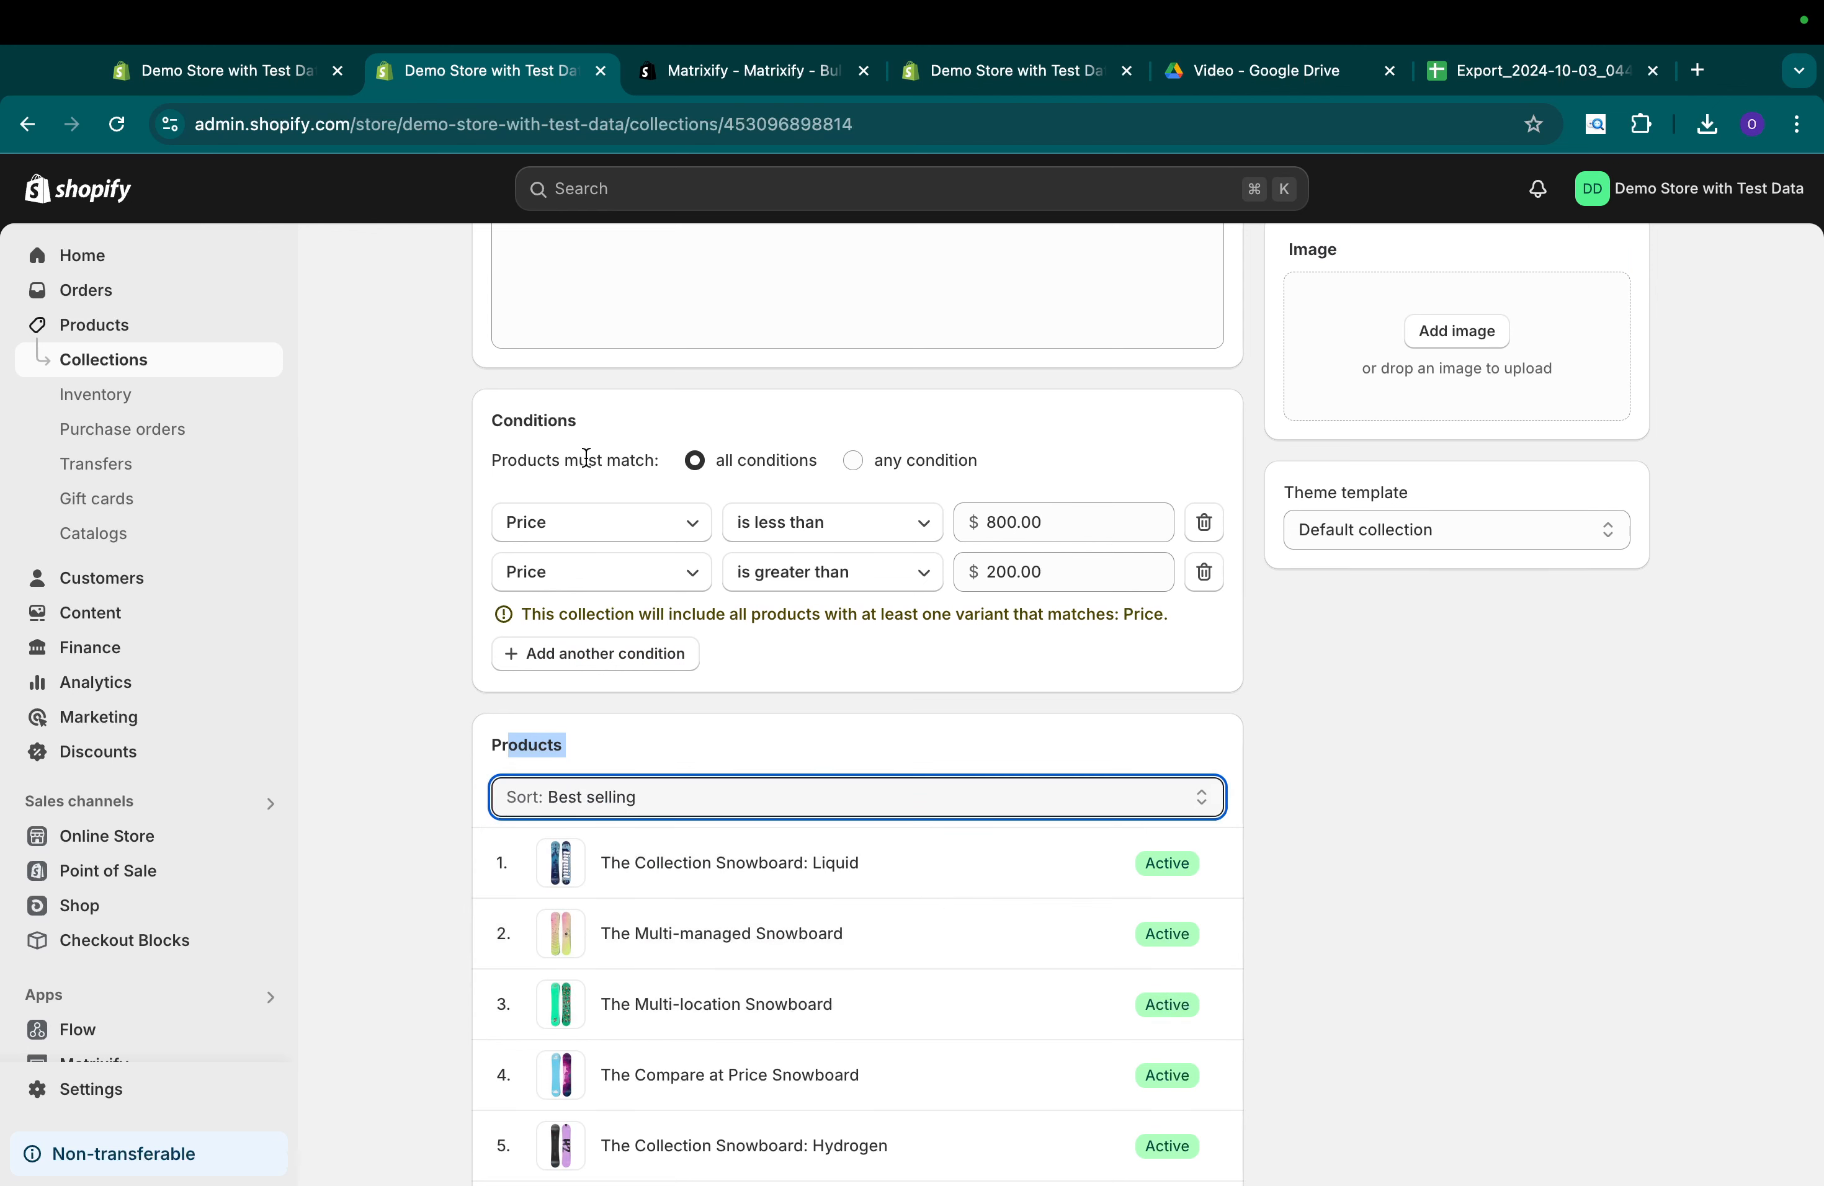
# Compare the Auto #2 collection's "all conditions" setting with the Must Match value in R2 of the Smart Collections sheet.
pyautogui.moveTo(487, 418); pyautogui.dragTo(776, 580)
pyautogui.click(1448, 76)
pyautogui.hscroll(10, 1197, 455)
pyautogui.click(810, 398)
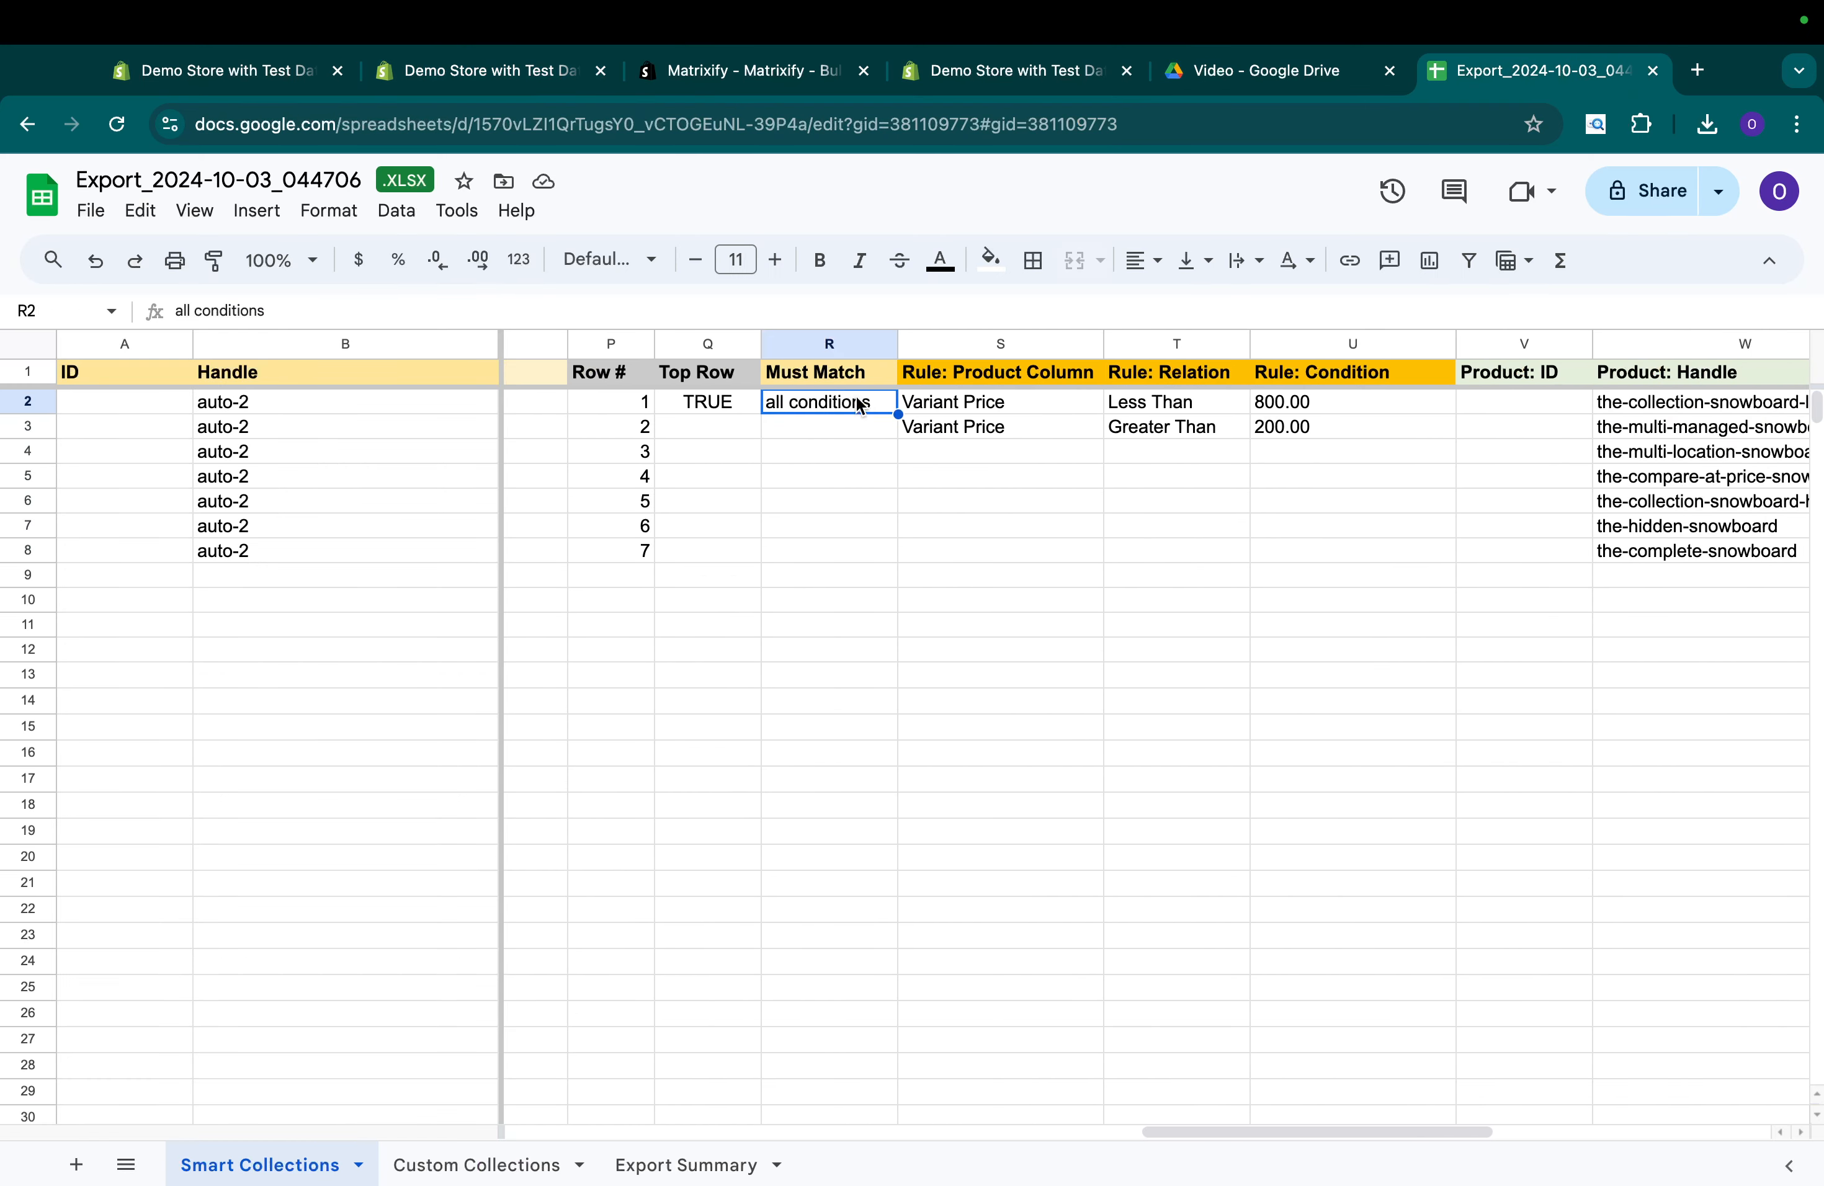
pyautogui.click(533, 86)
pyautogui.moveTo(716, 459); pyautogui.dragTo(800, 468)
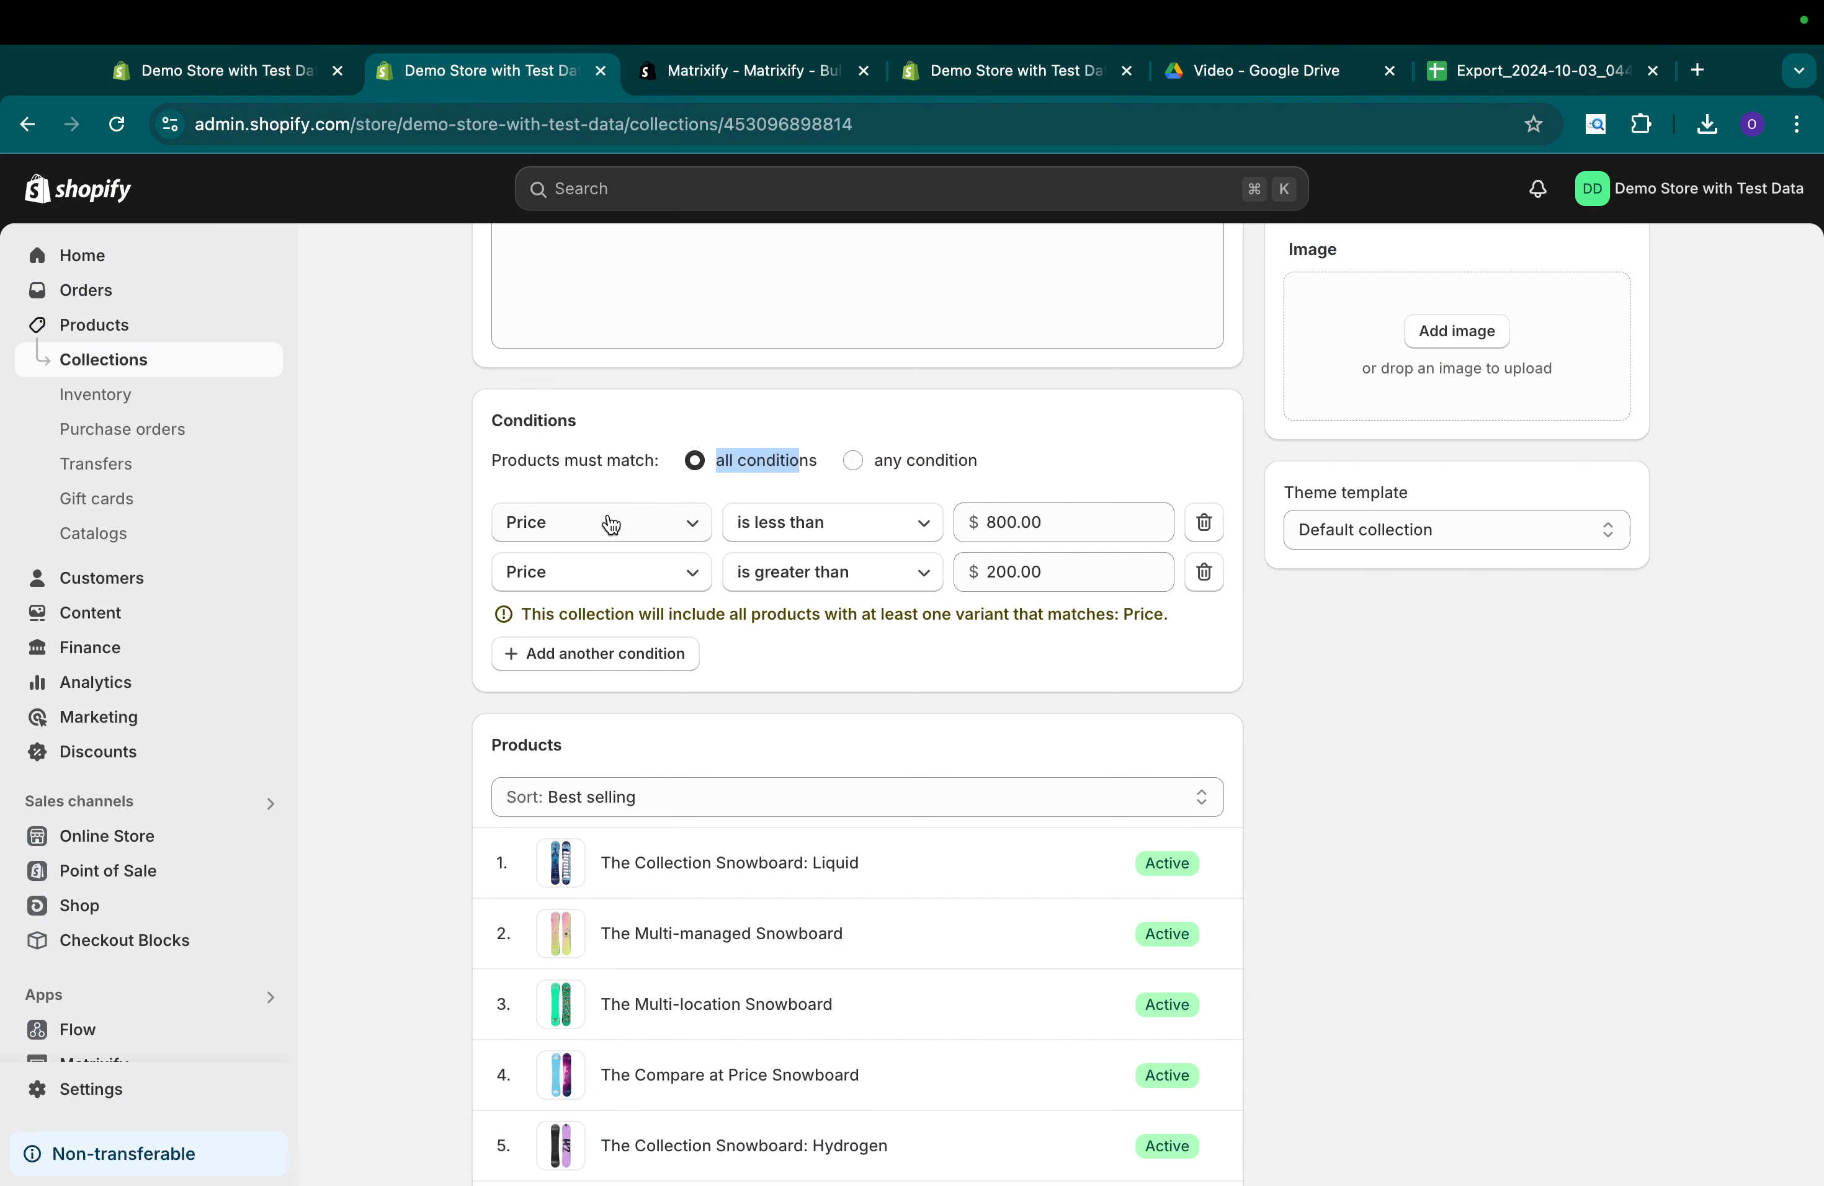
# Check the price rules' relations and conditions in T2:U3 of the Smart Collections sheet in Google Sheets.
pyautogui.click(1502, 78)
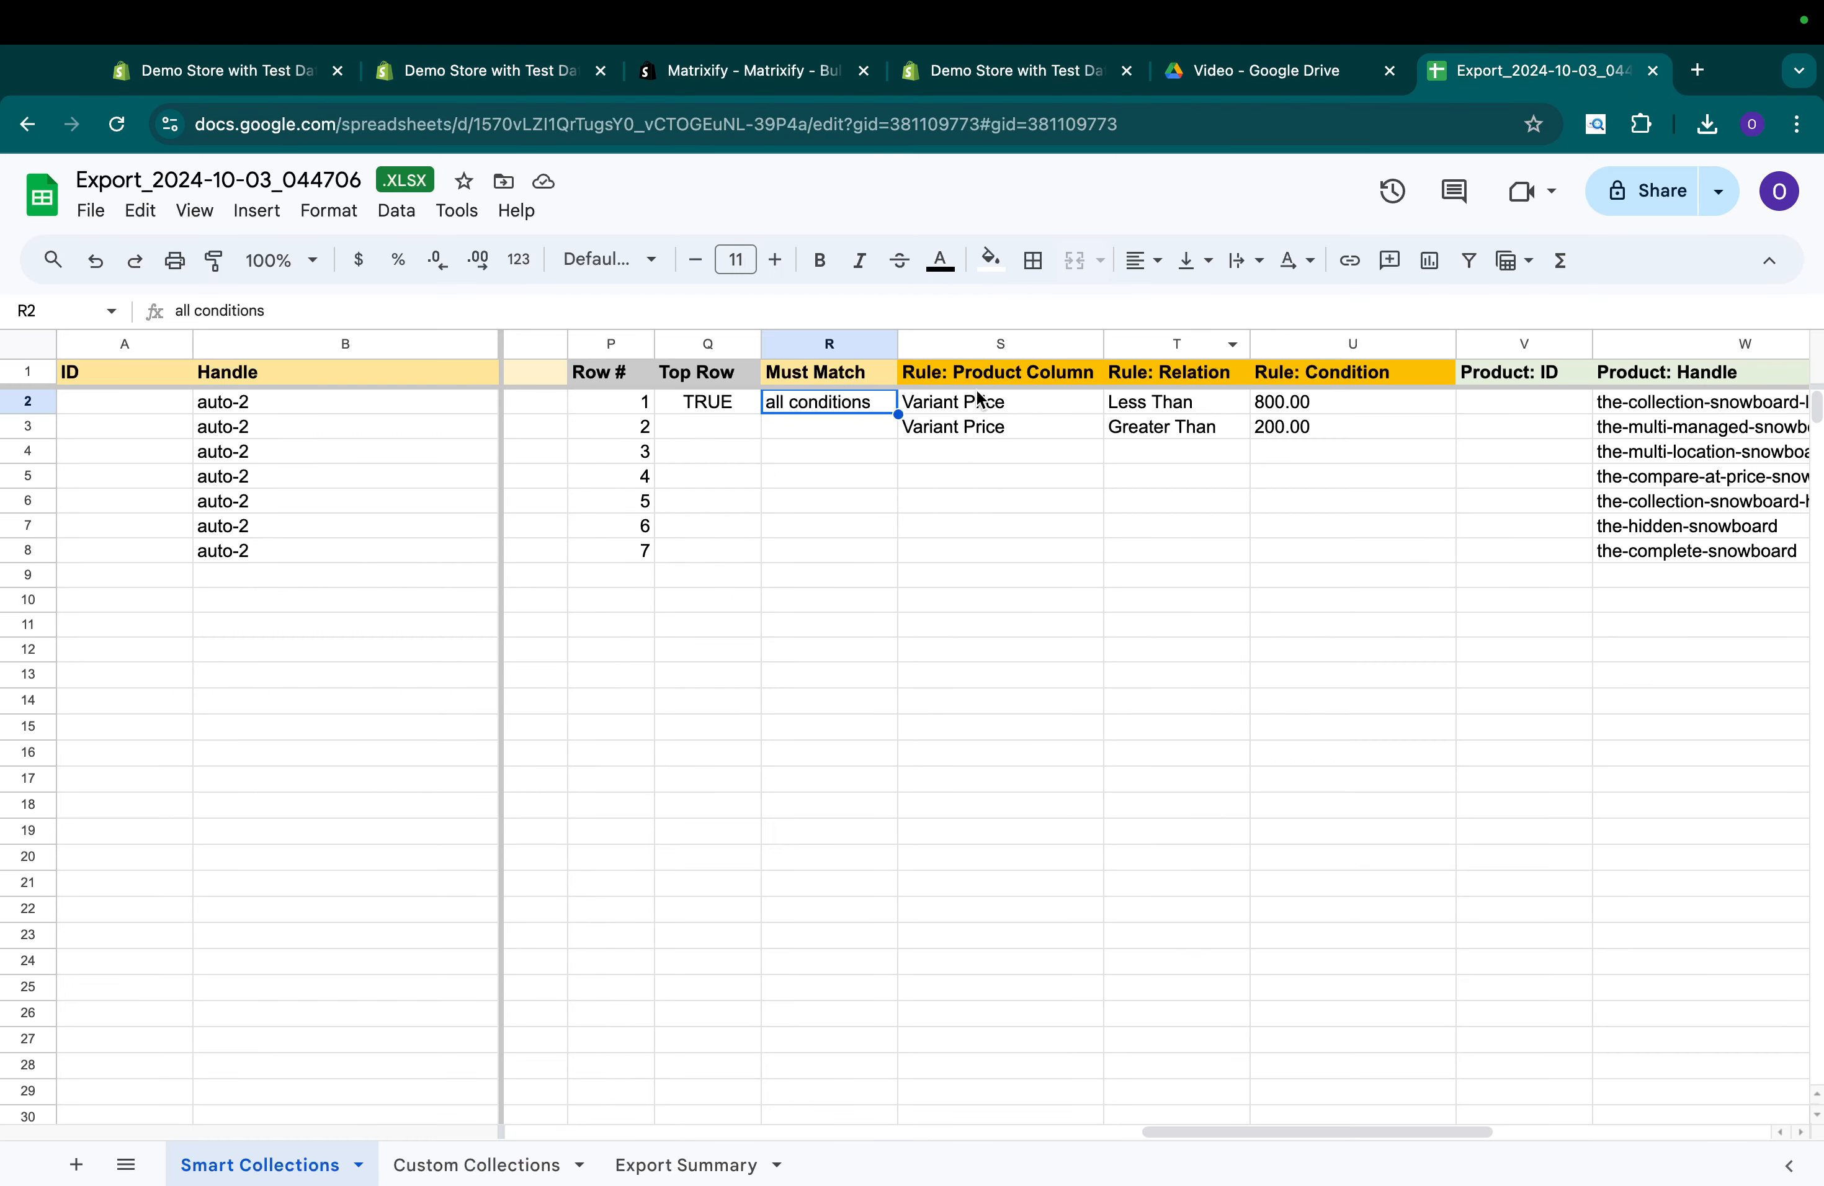
pyautogui.click(1132, 406)
pyautogui.click(1292, 405)
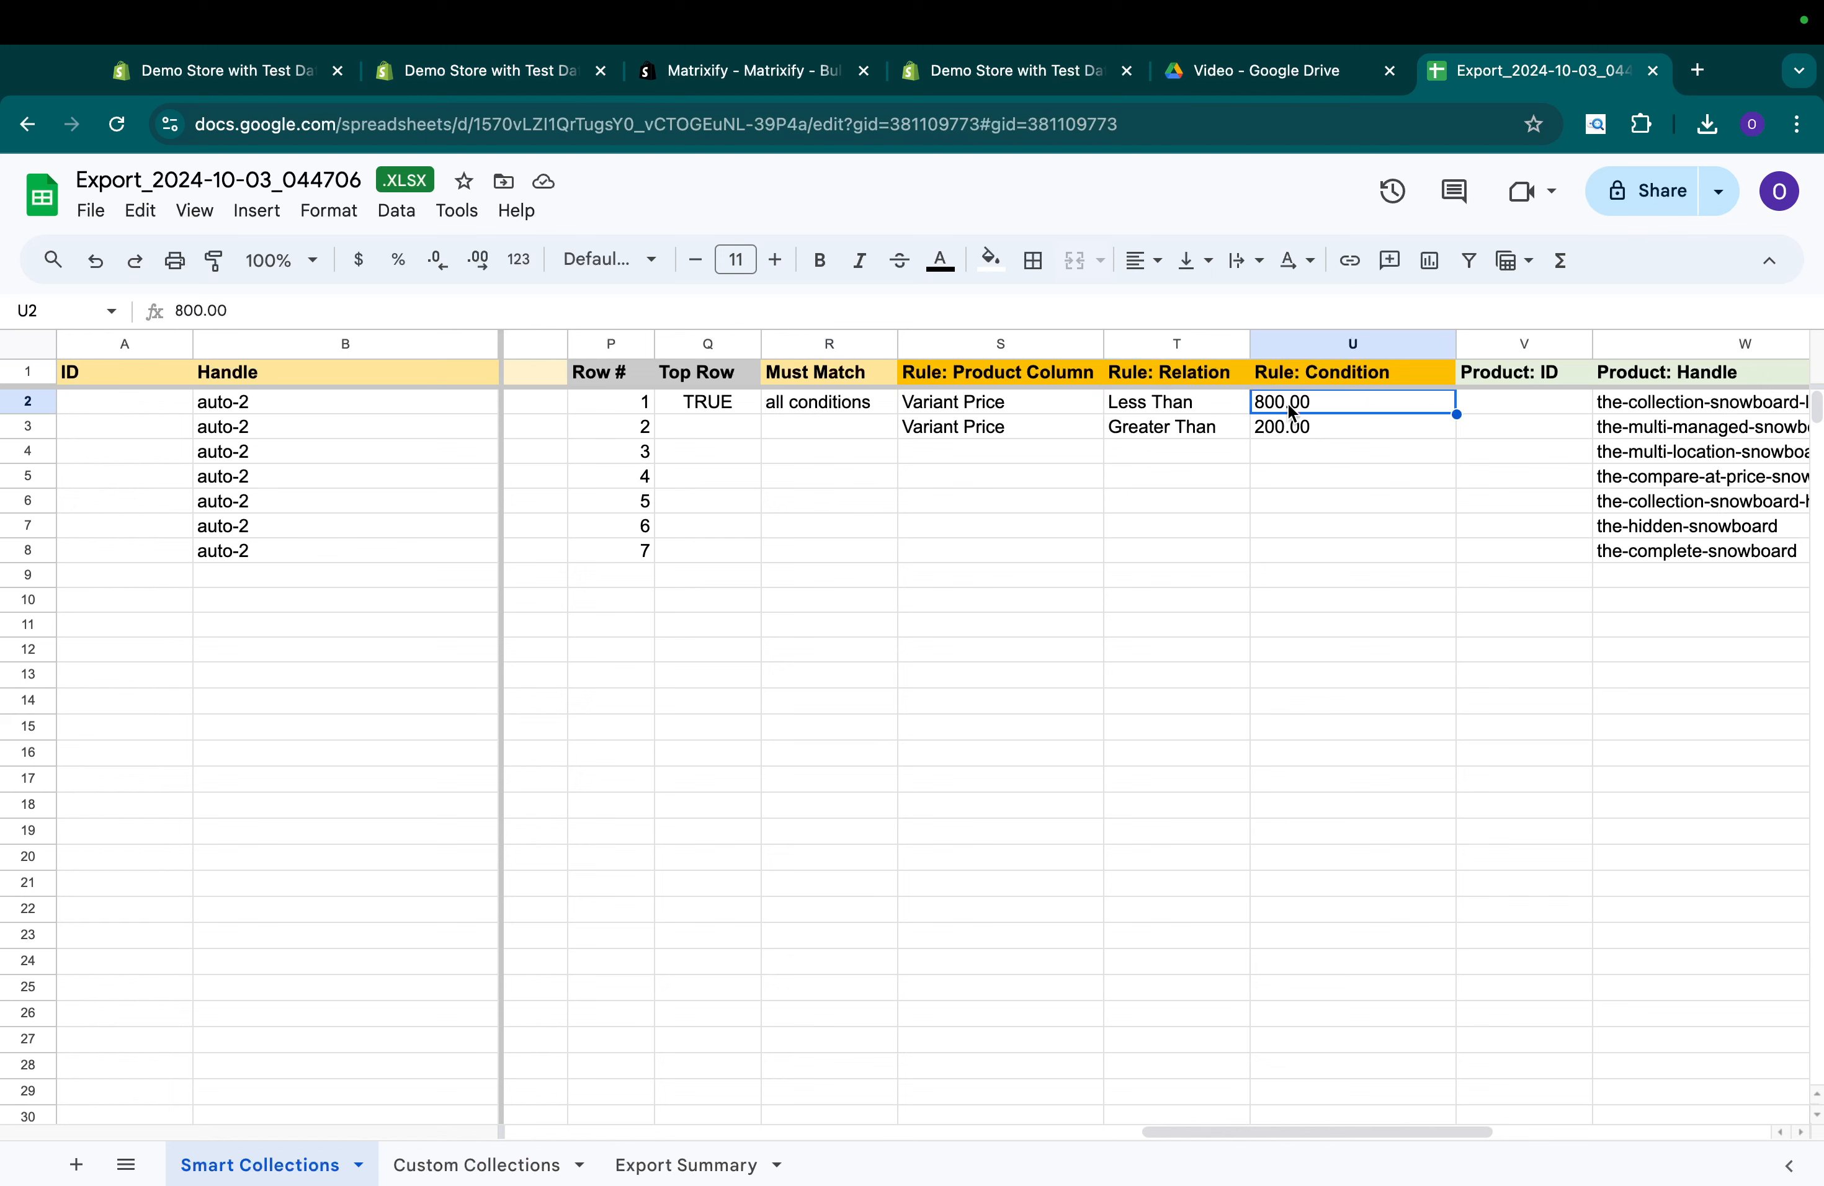
pyautogui.click(1151, 430)
pyautogui.click(1283, 436)
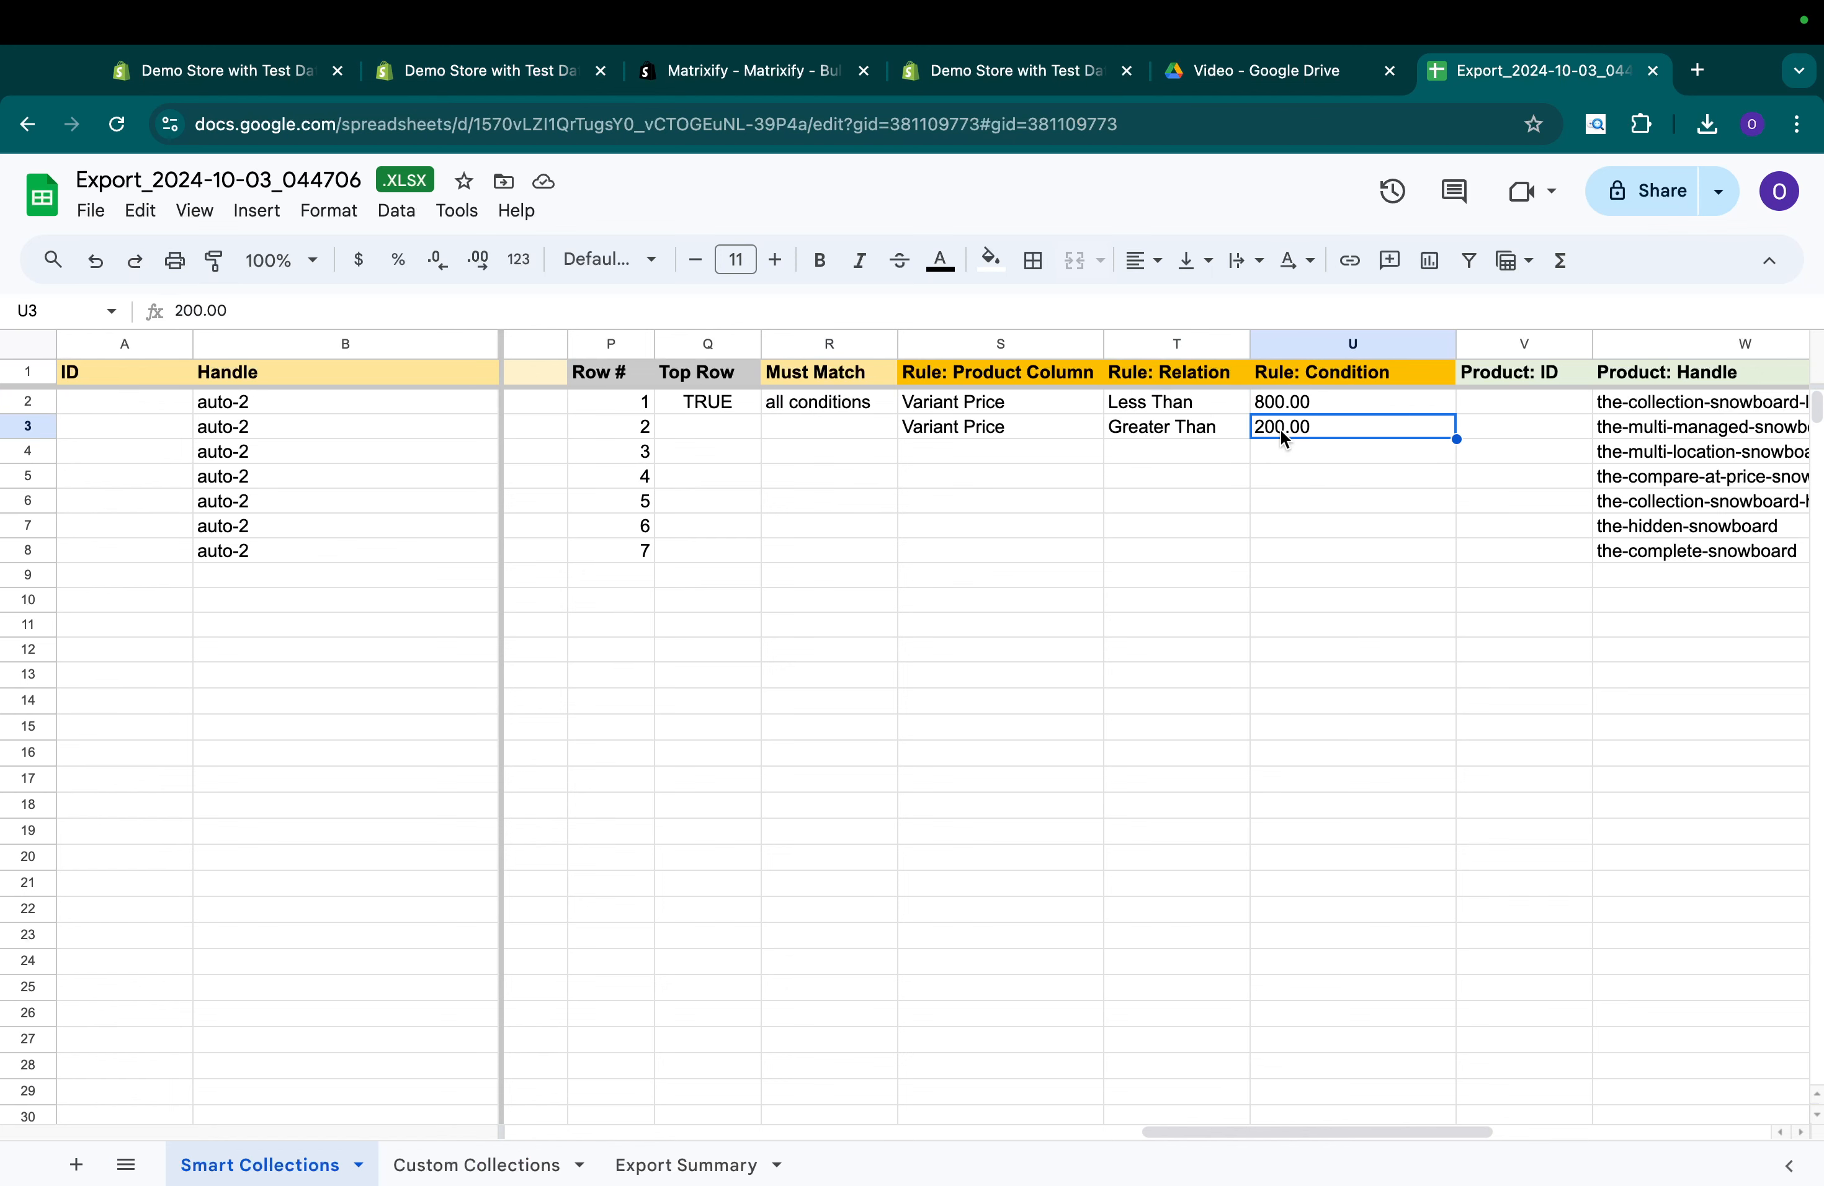
# Highlight the product handles in W2:W8 of the Smart Collections sheet.
pyautogui.hscroll(5, 1280, 429)
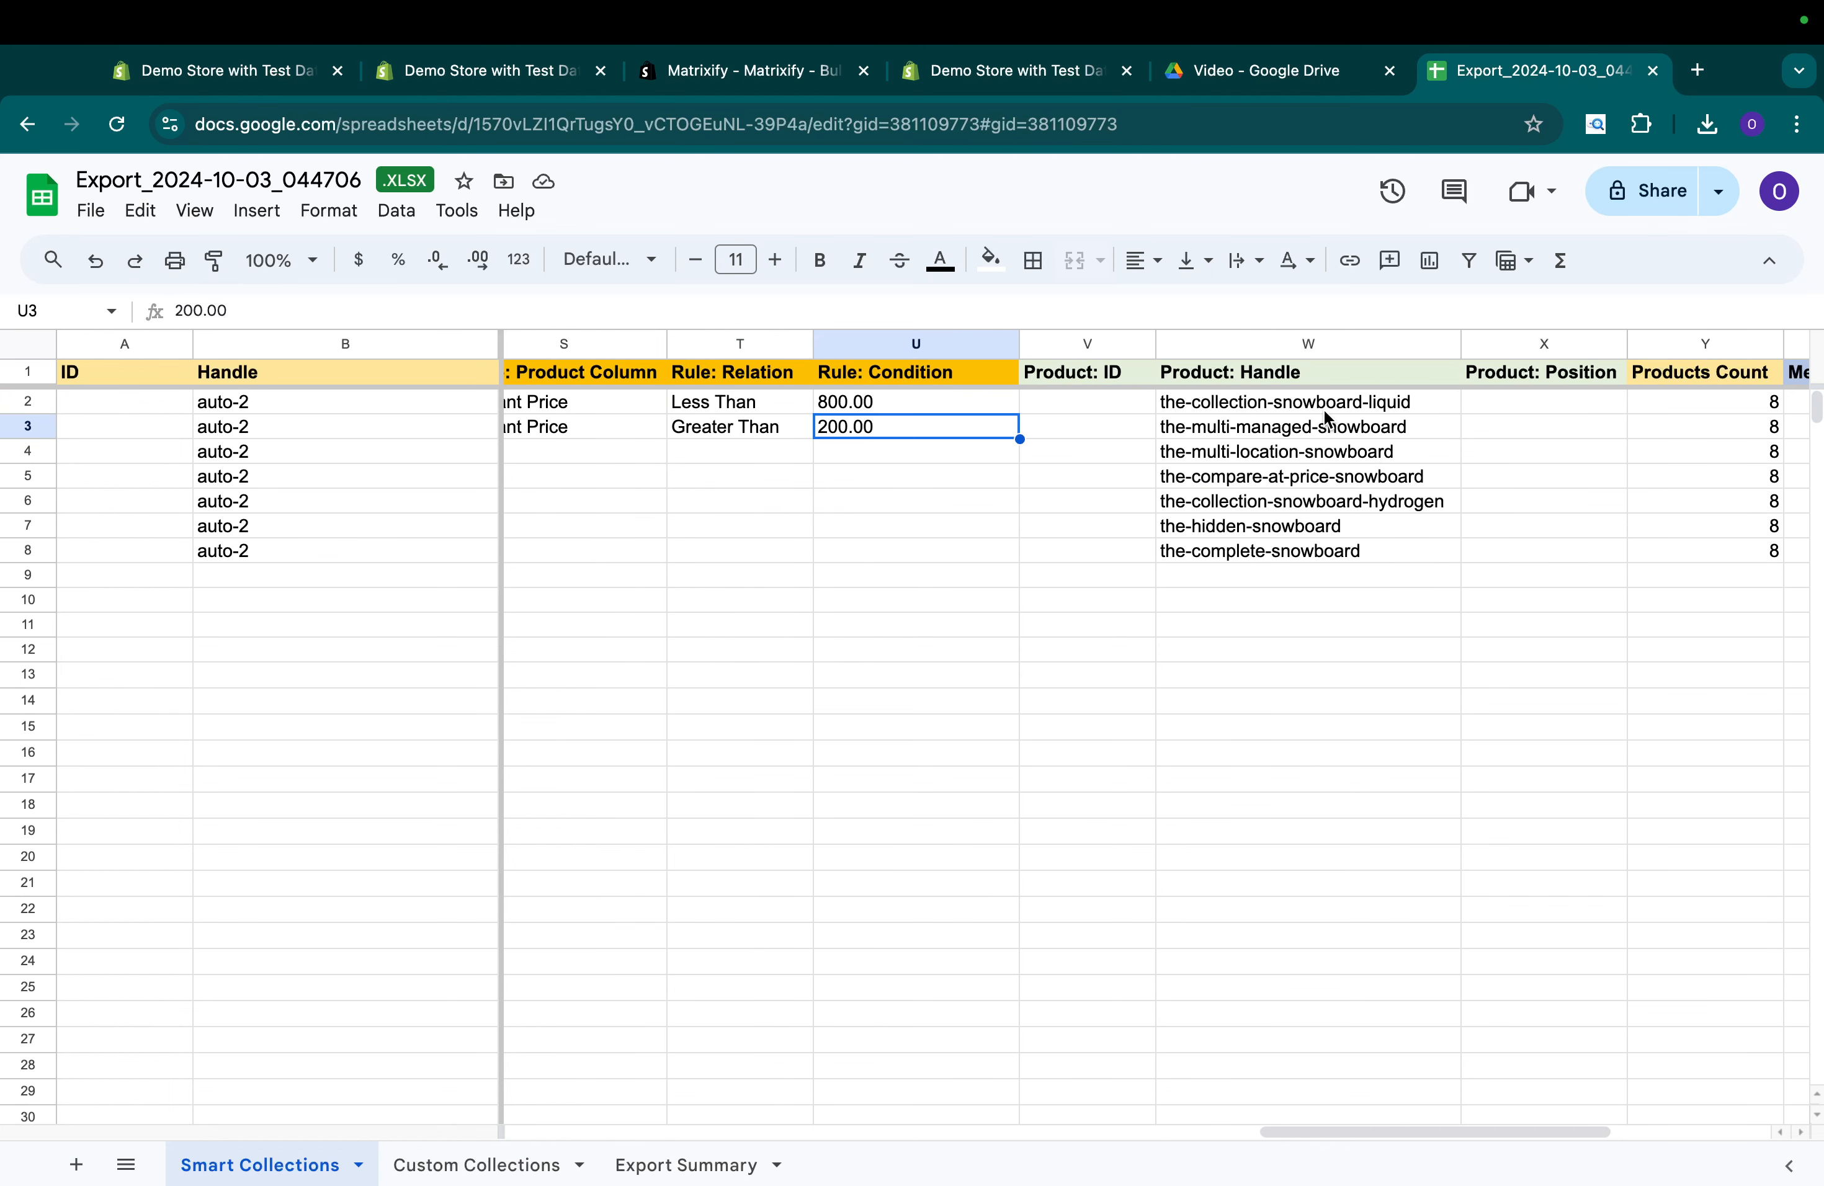
pyautogui.moveTo(1324, 413); pyautogui.dragTo(1327, 551)
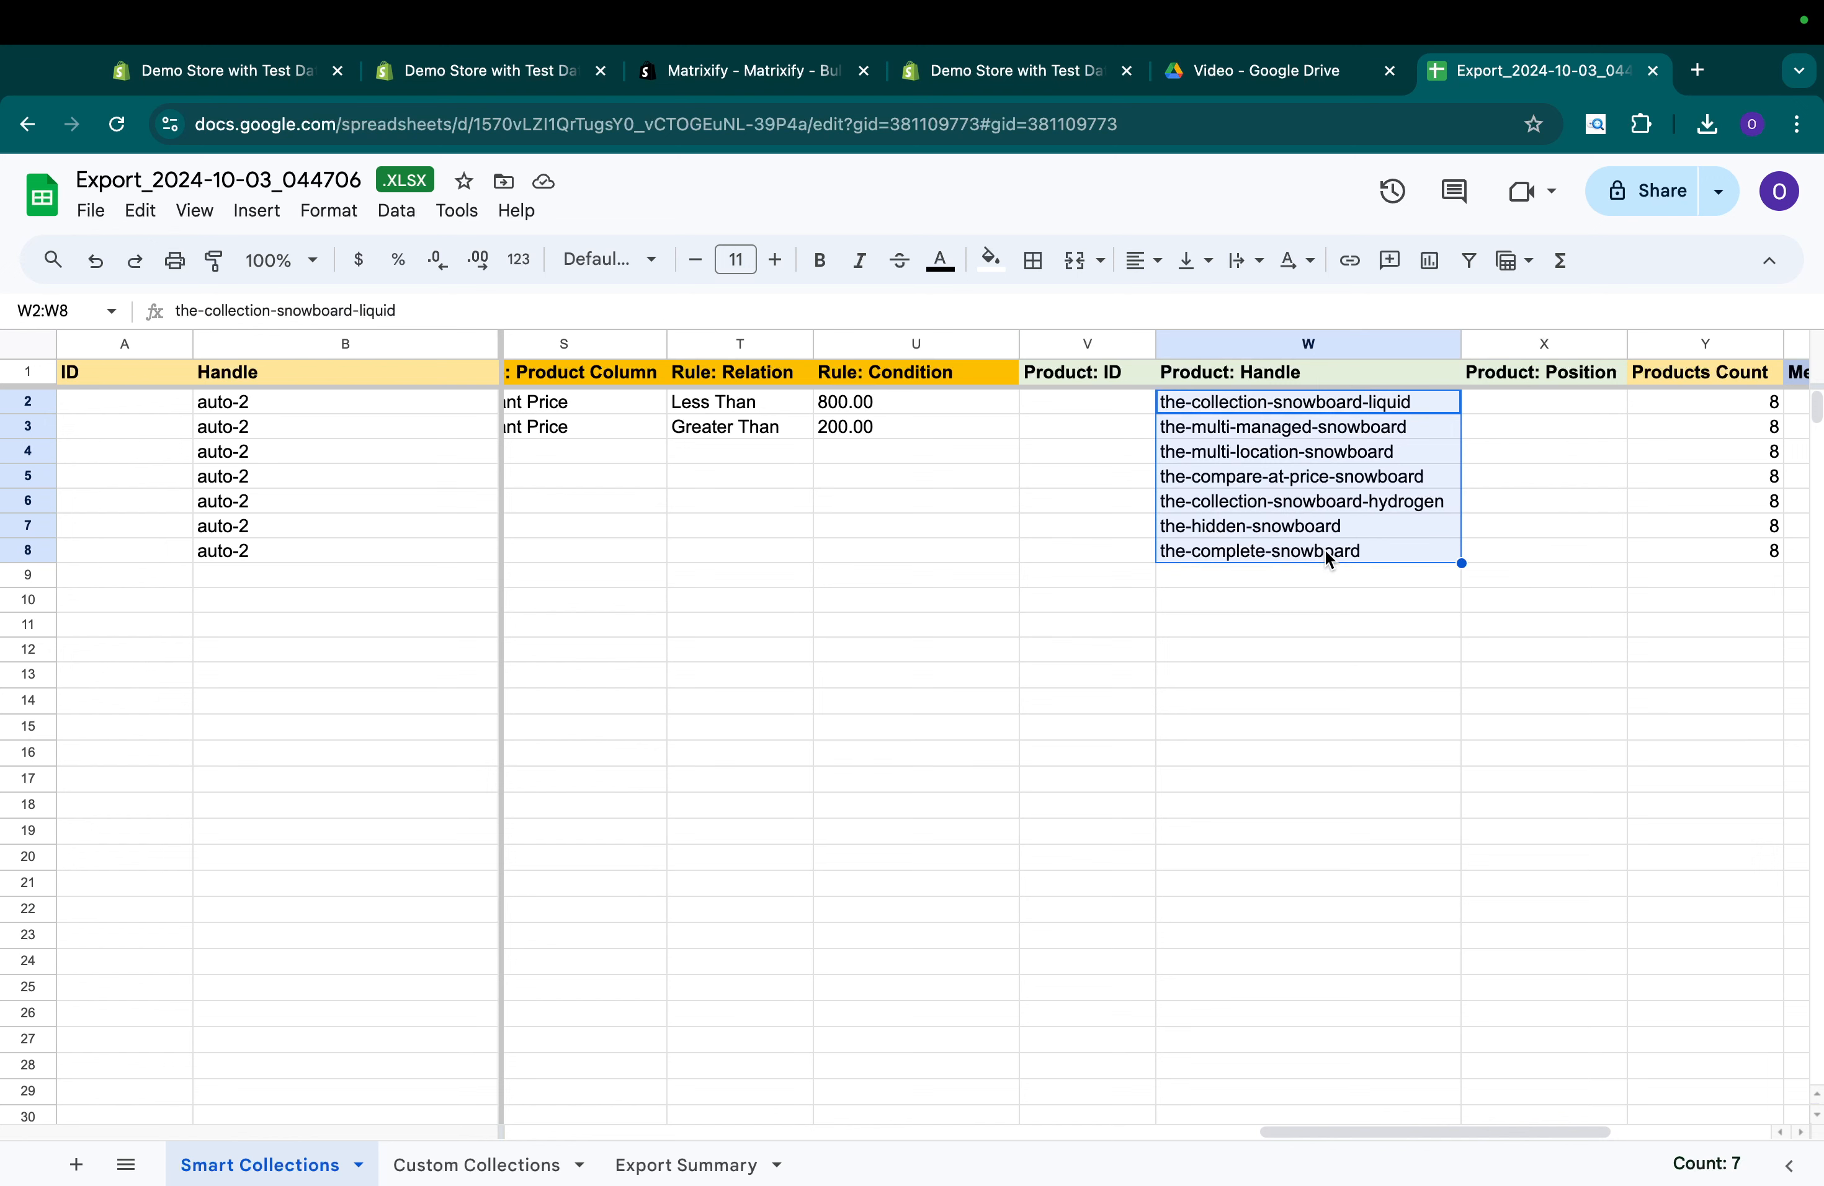
pyautogui.moveTo(1322, 452); pyautogui.dragTo(1313, 603)
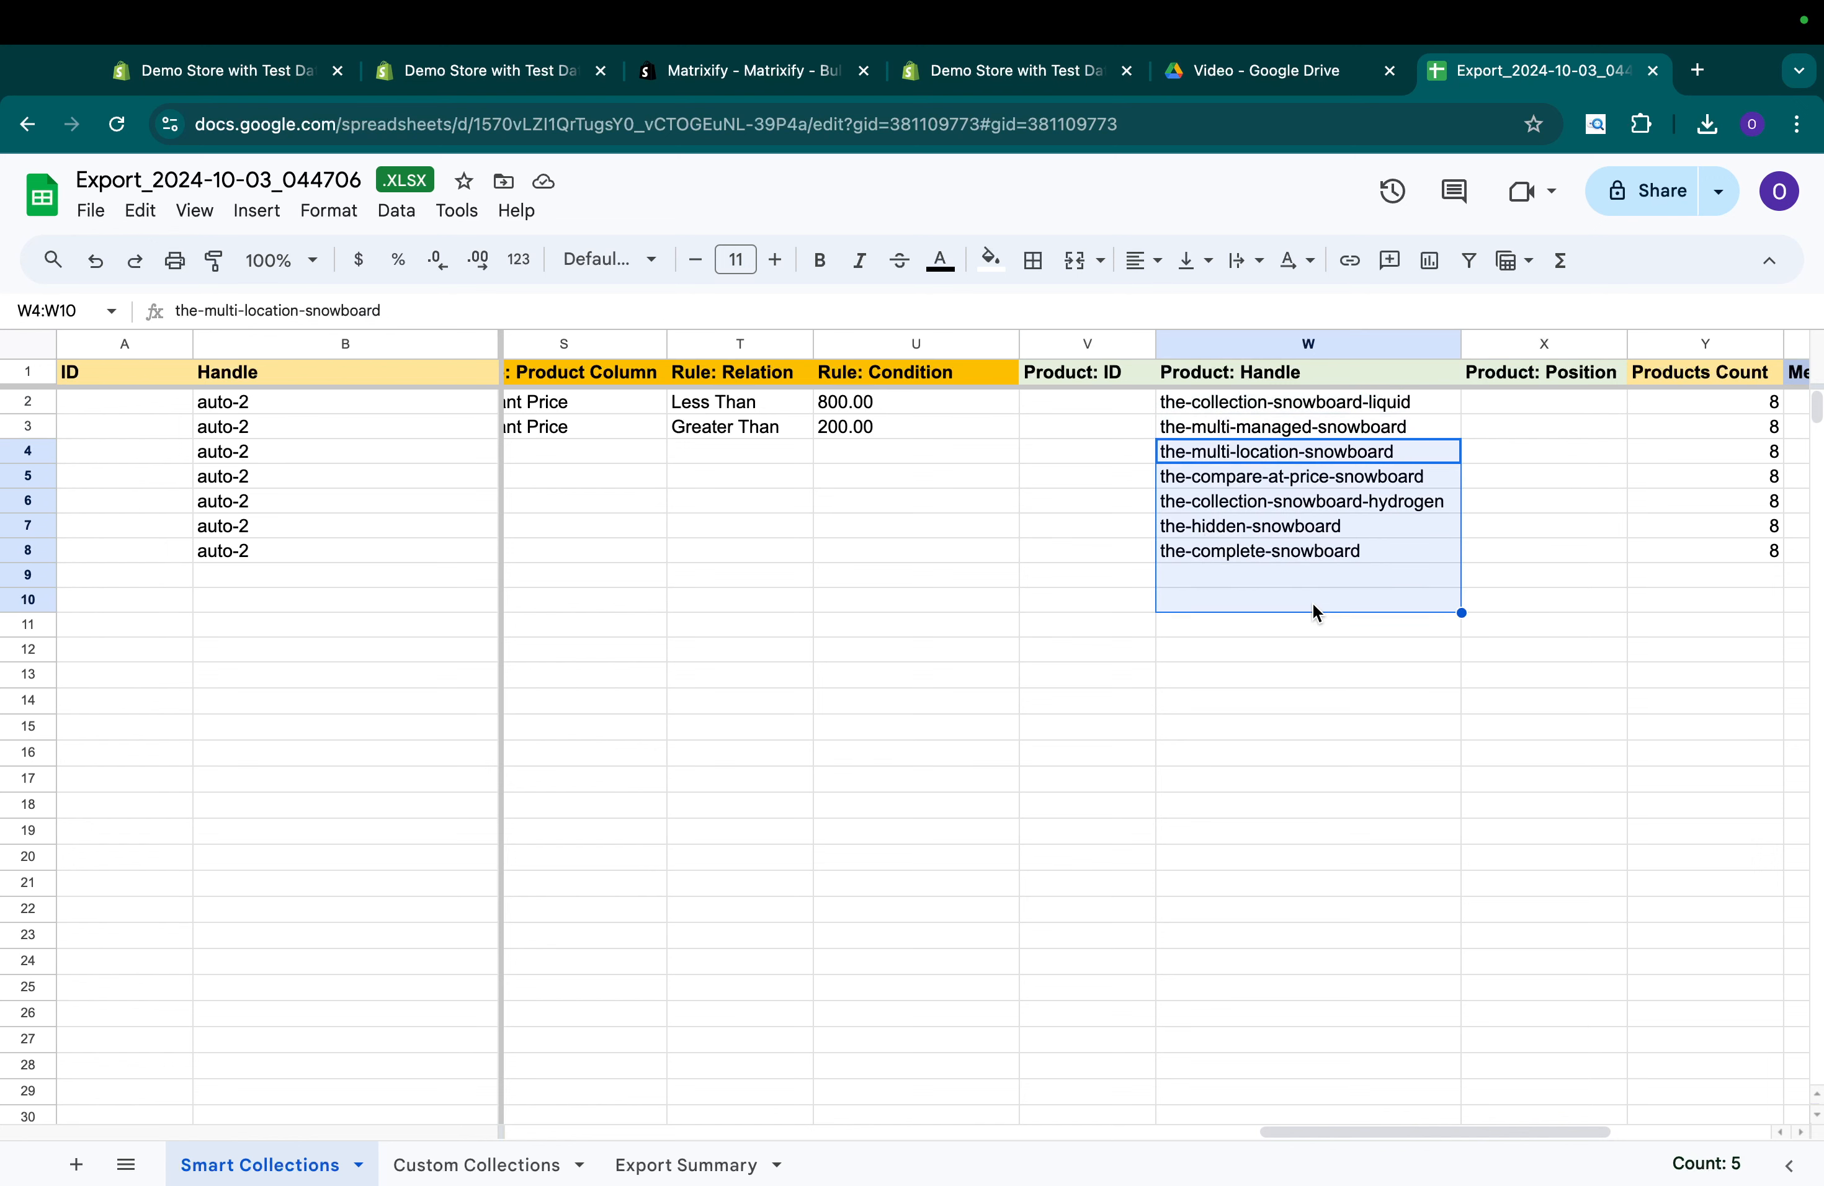
pyautogui.hscroll(-10, 1314, 606)
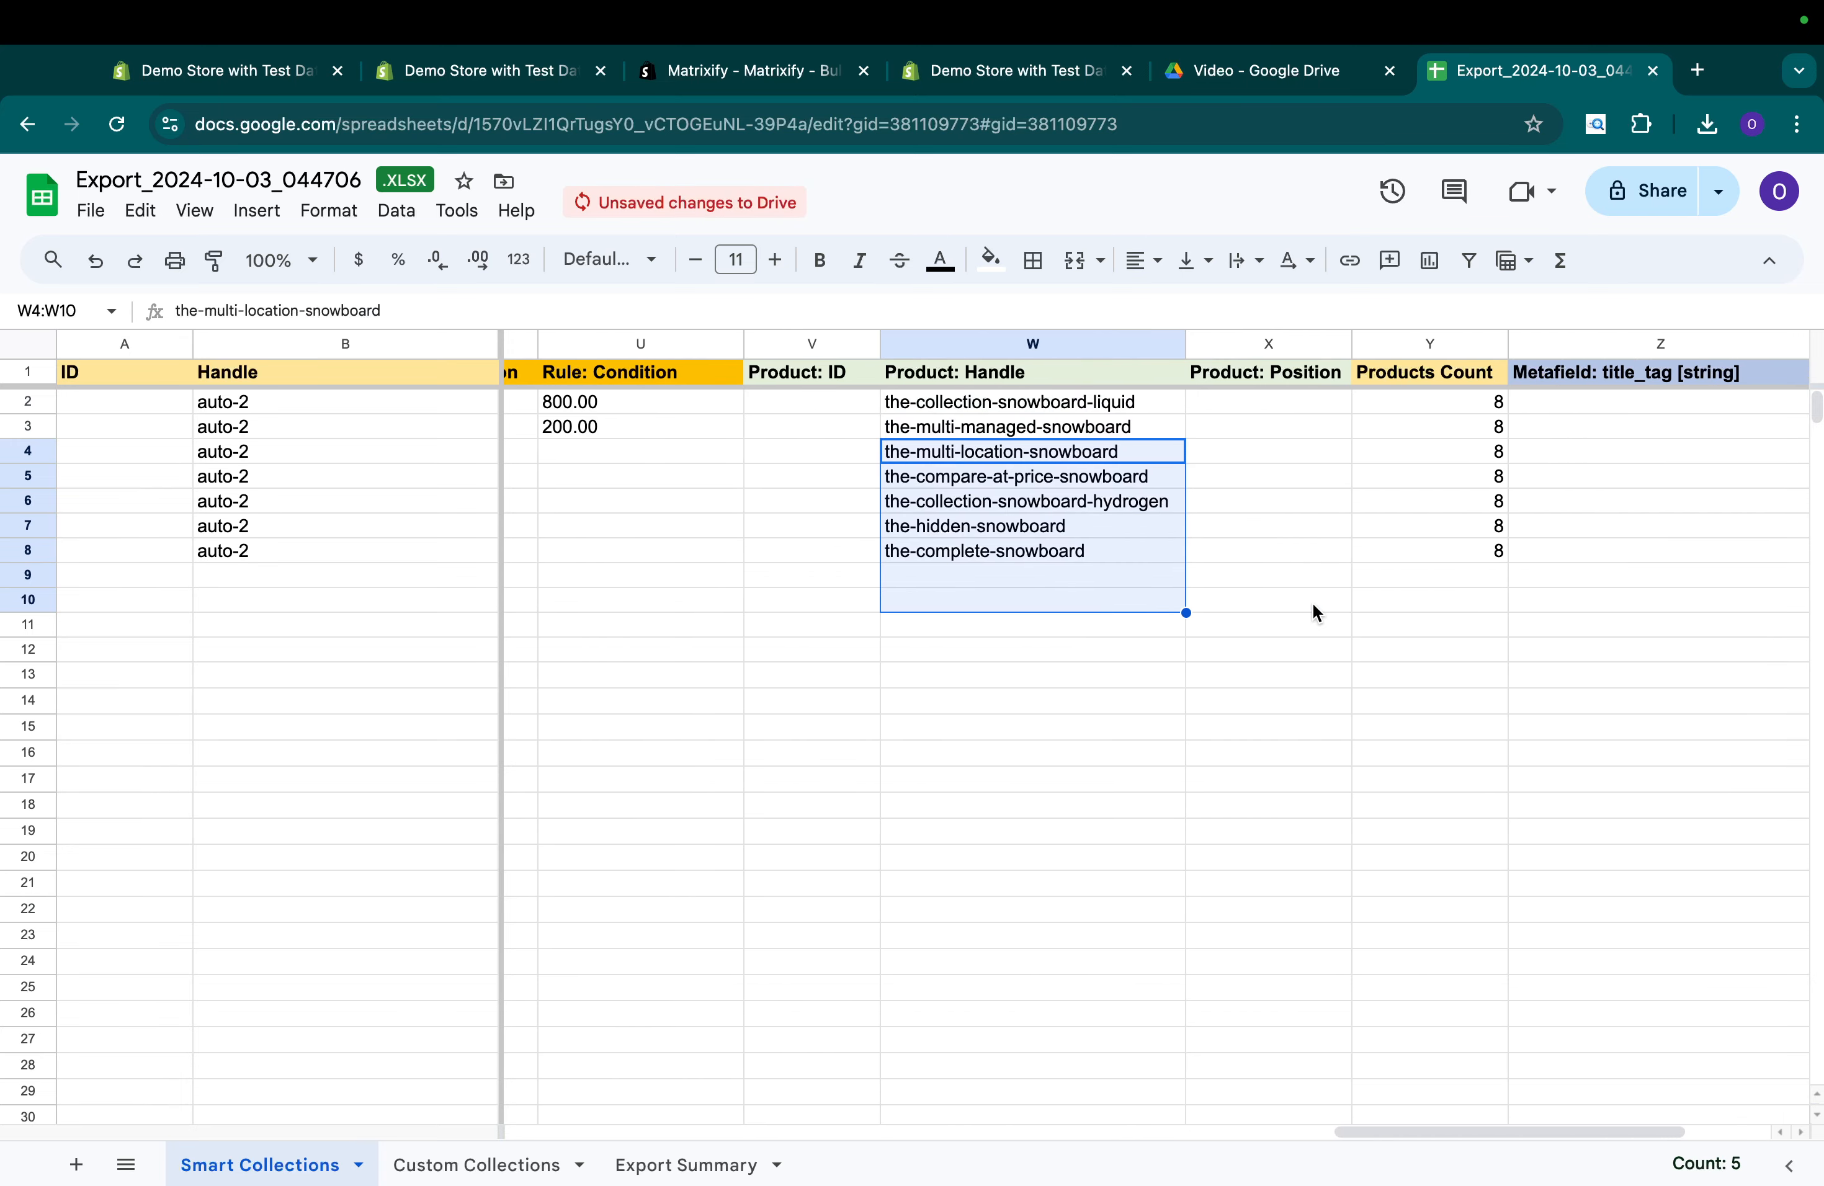
pyautogui.hscroll(-5, 1313, 604)
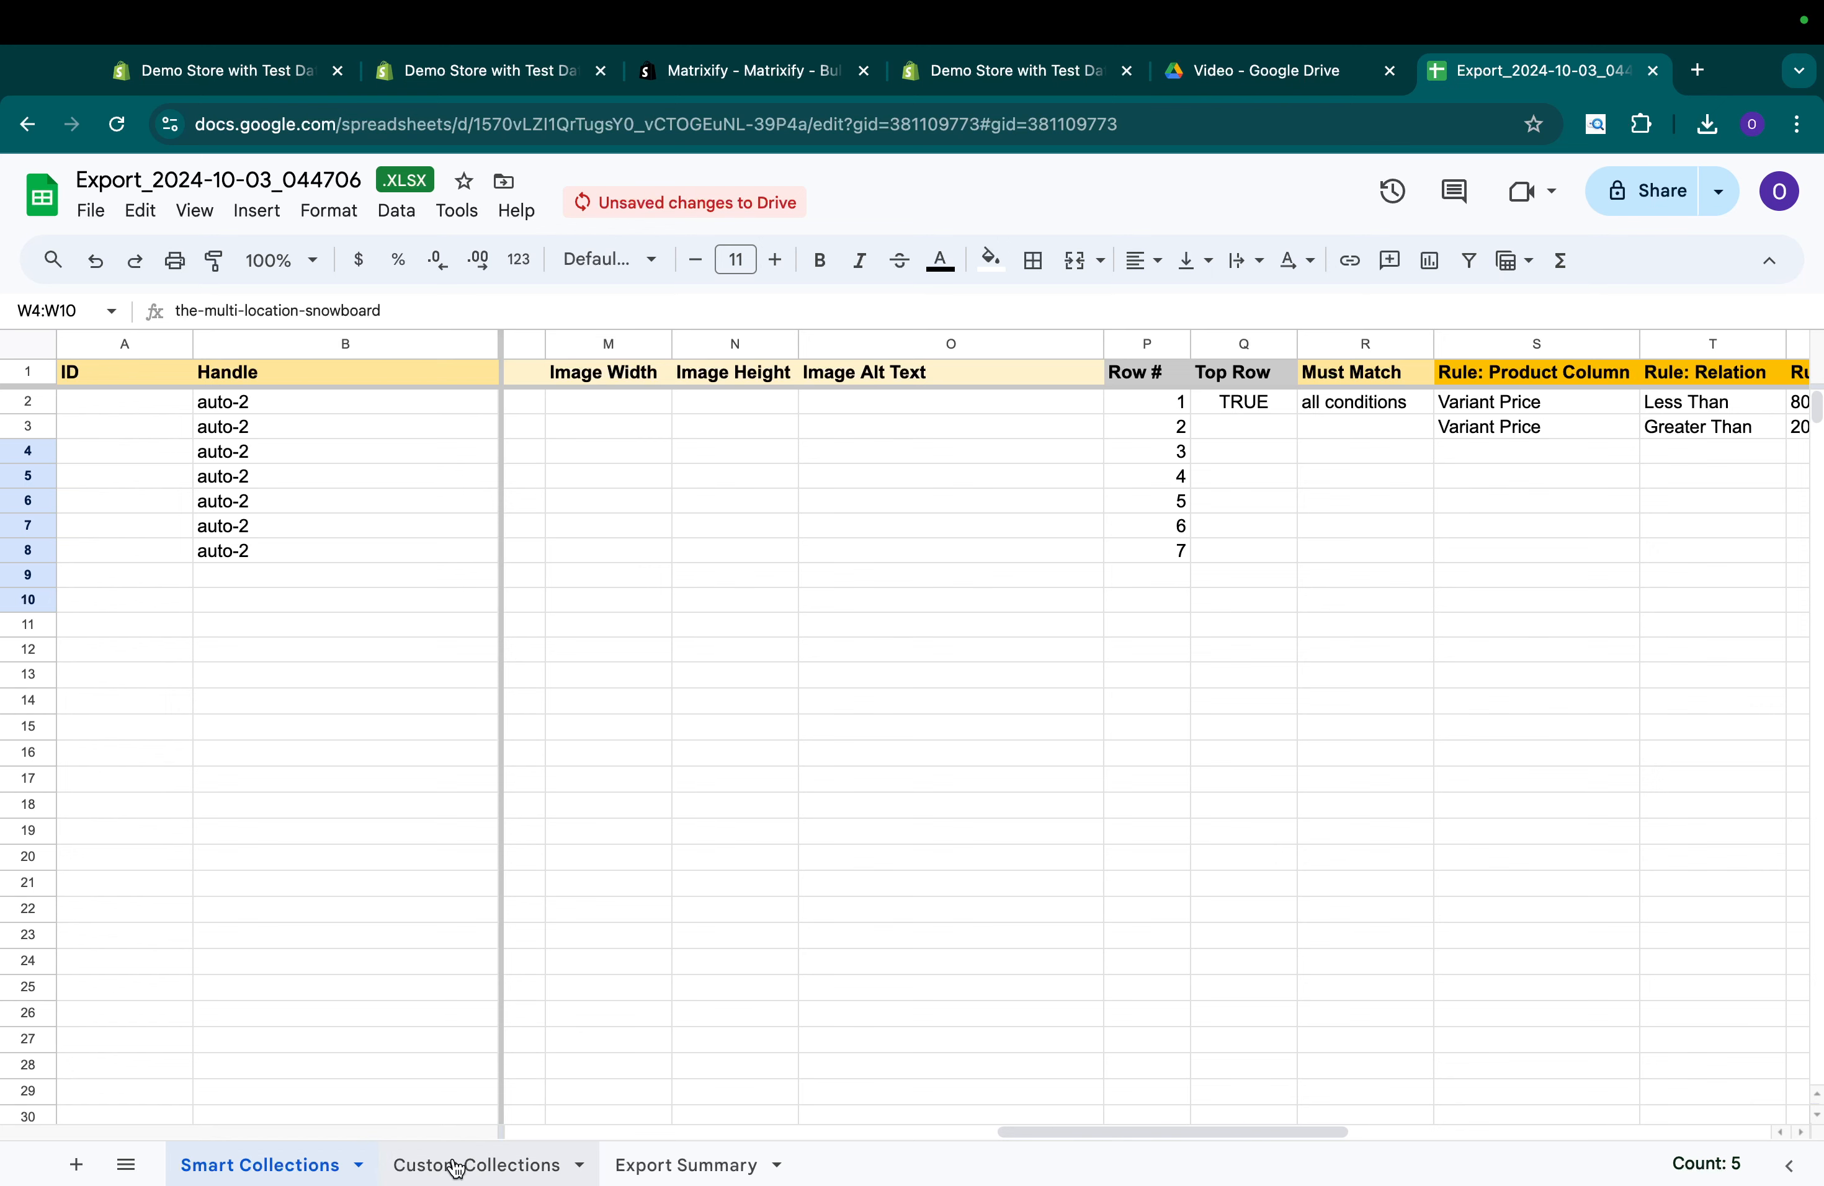
# Highlight the Must Match and rule cells R2:U3 of the Smart Collections sheet.
pyautogui.click(1165, 608)
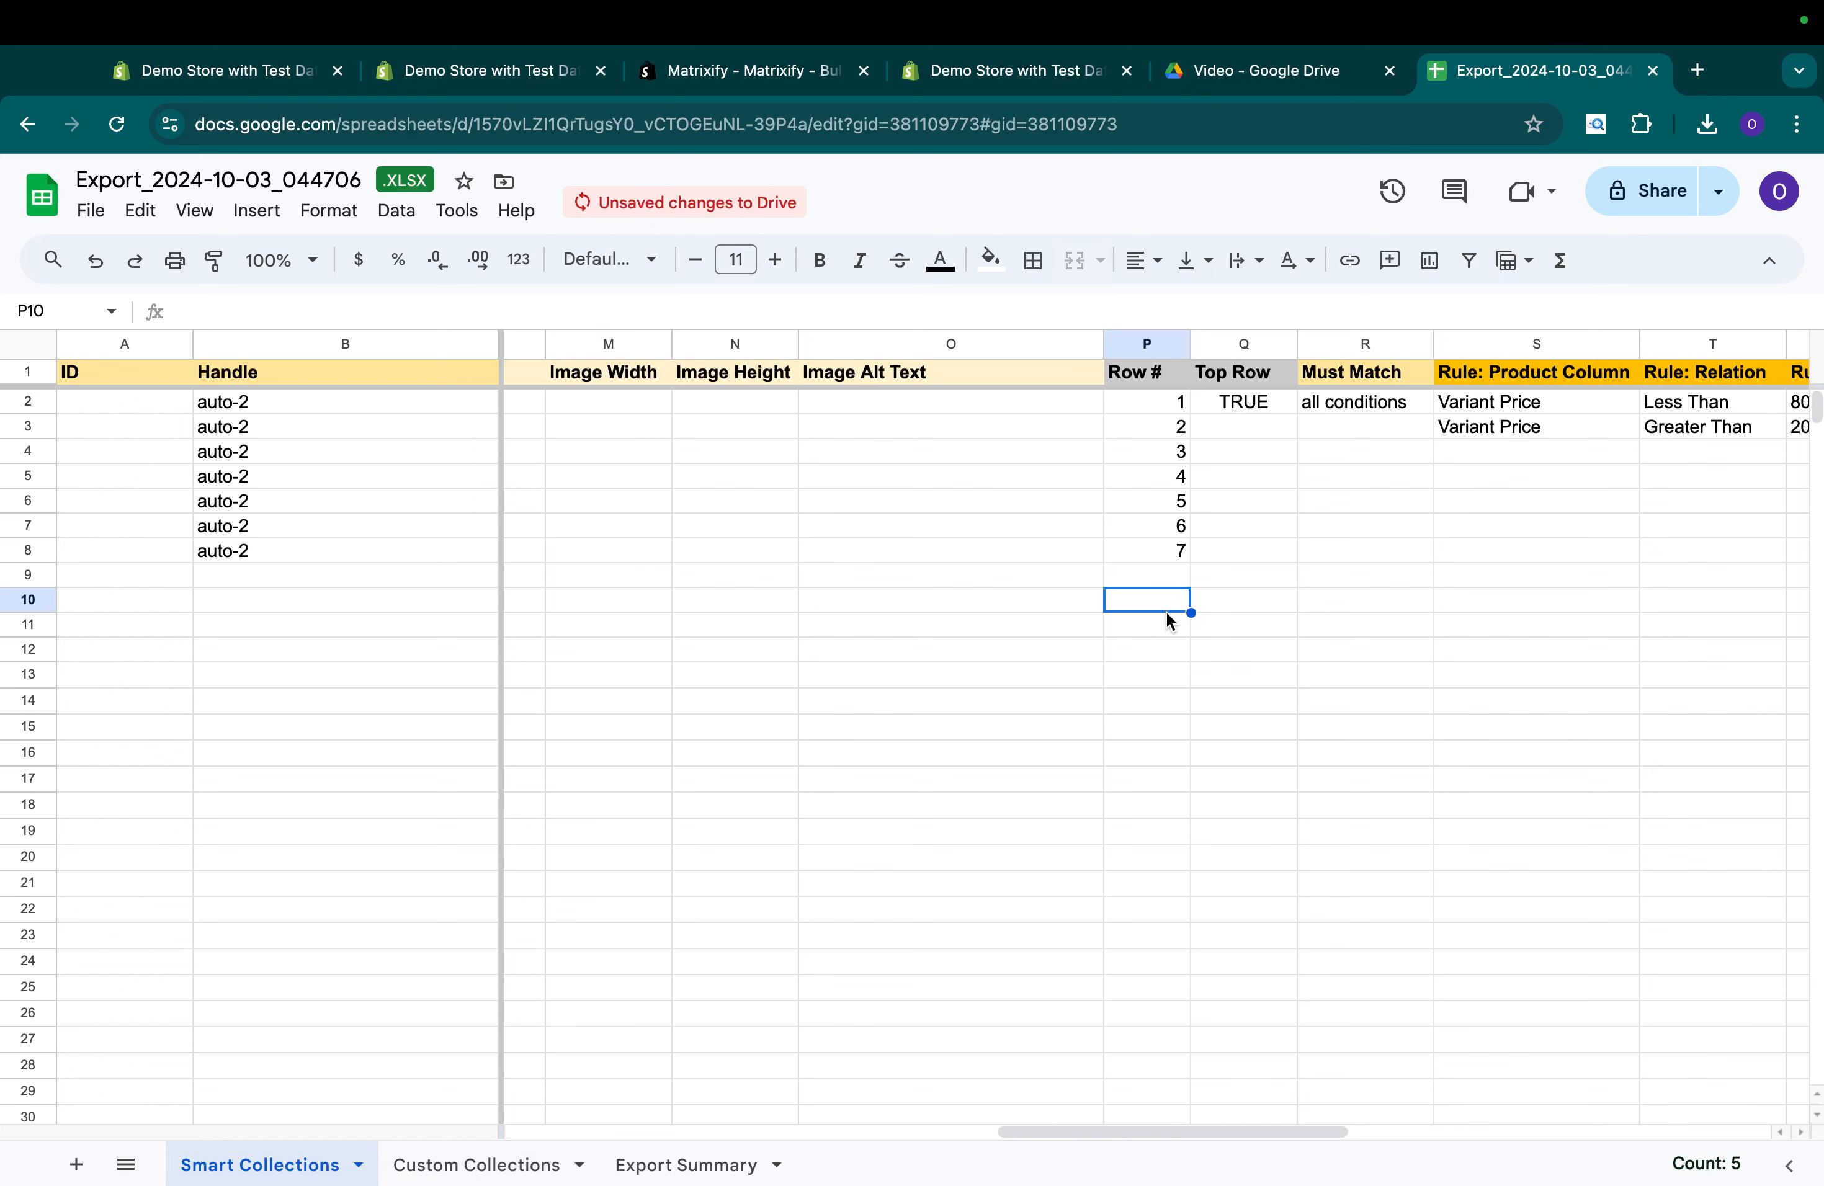
pyautogui.hscroll(5, 1166, 612)
pyautogui.moveTo(819, 408); pyautogui.dragTo(1317, 432)
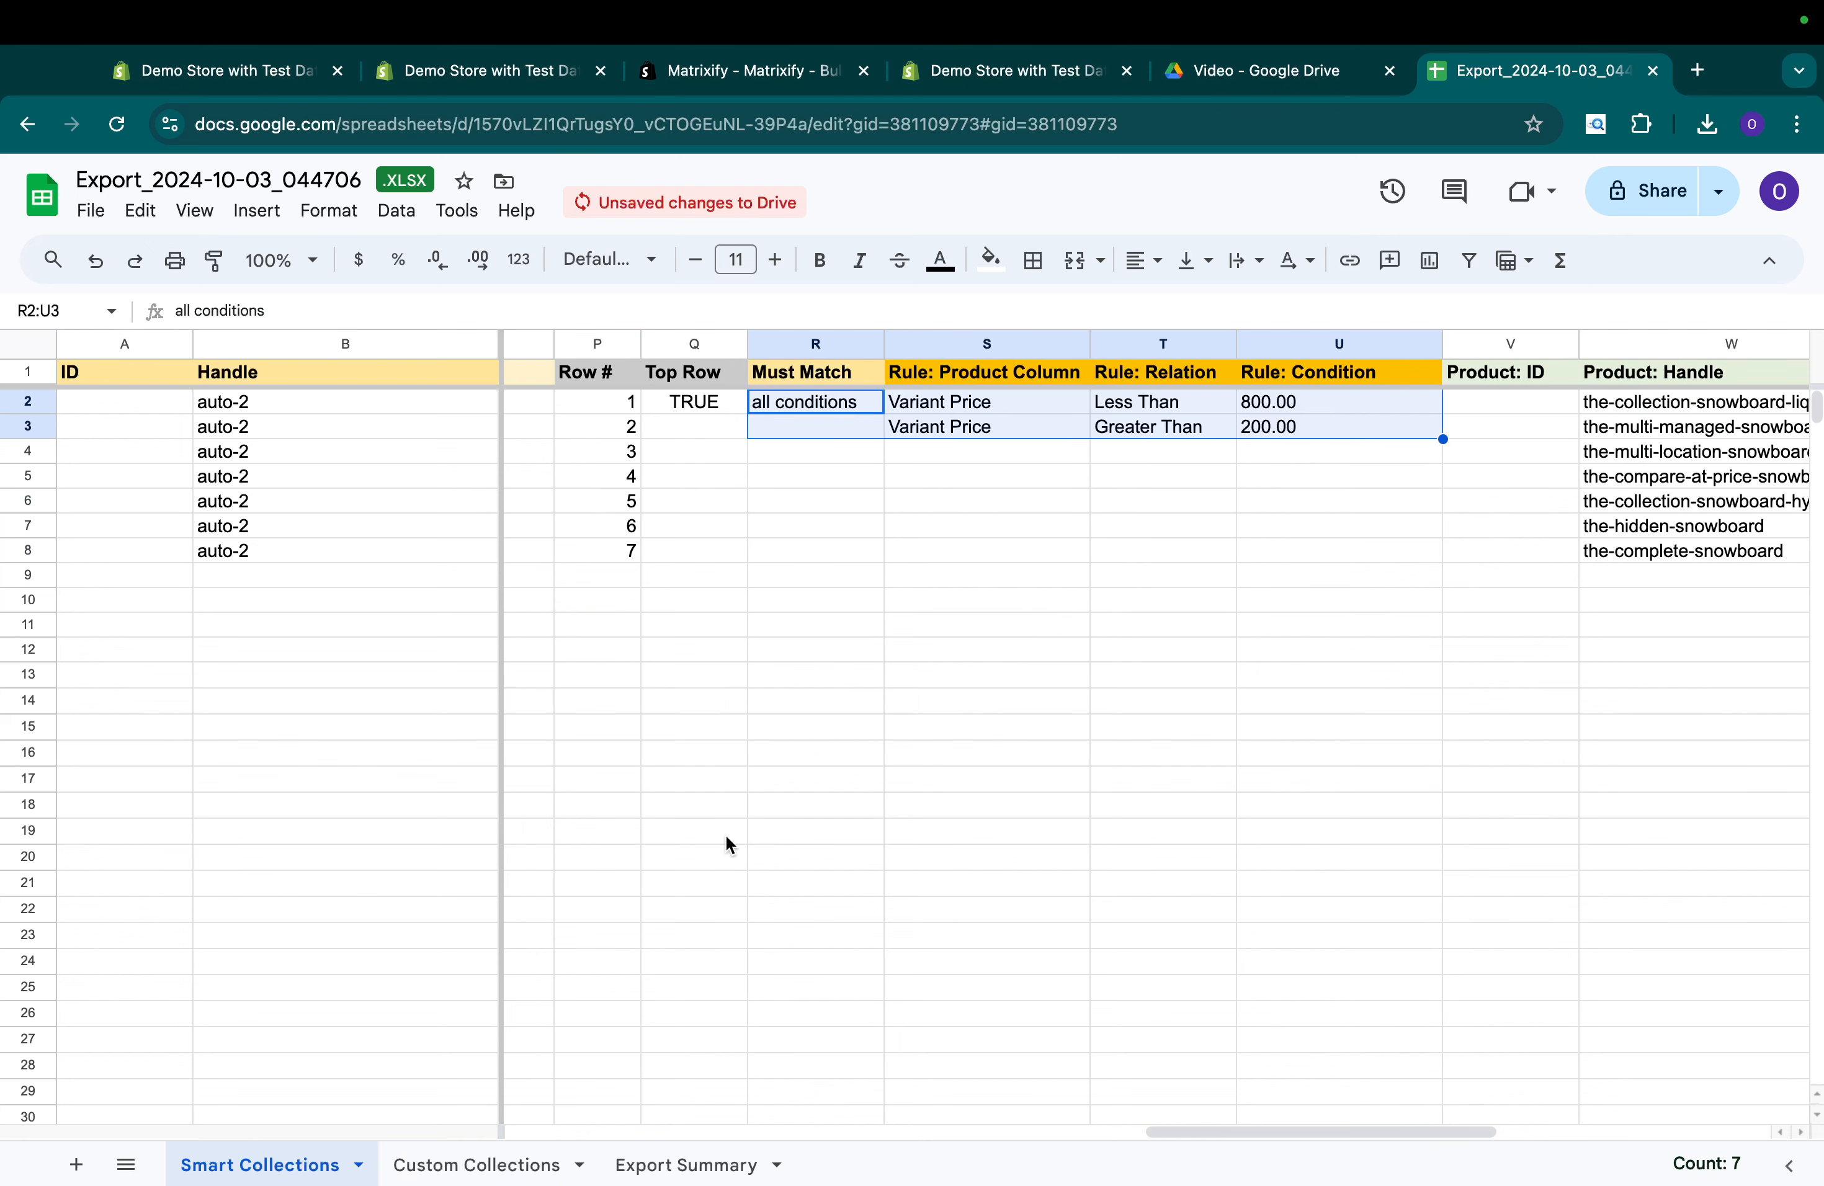
# Delete rows 2 to 10 of the Custom Collections sheet, keeping only the Happy Holidays rows.
pyautogui.click(474, 1166)
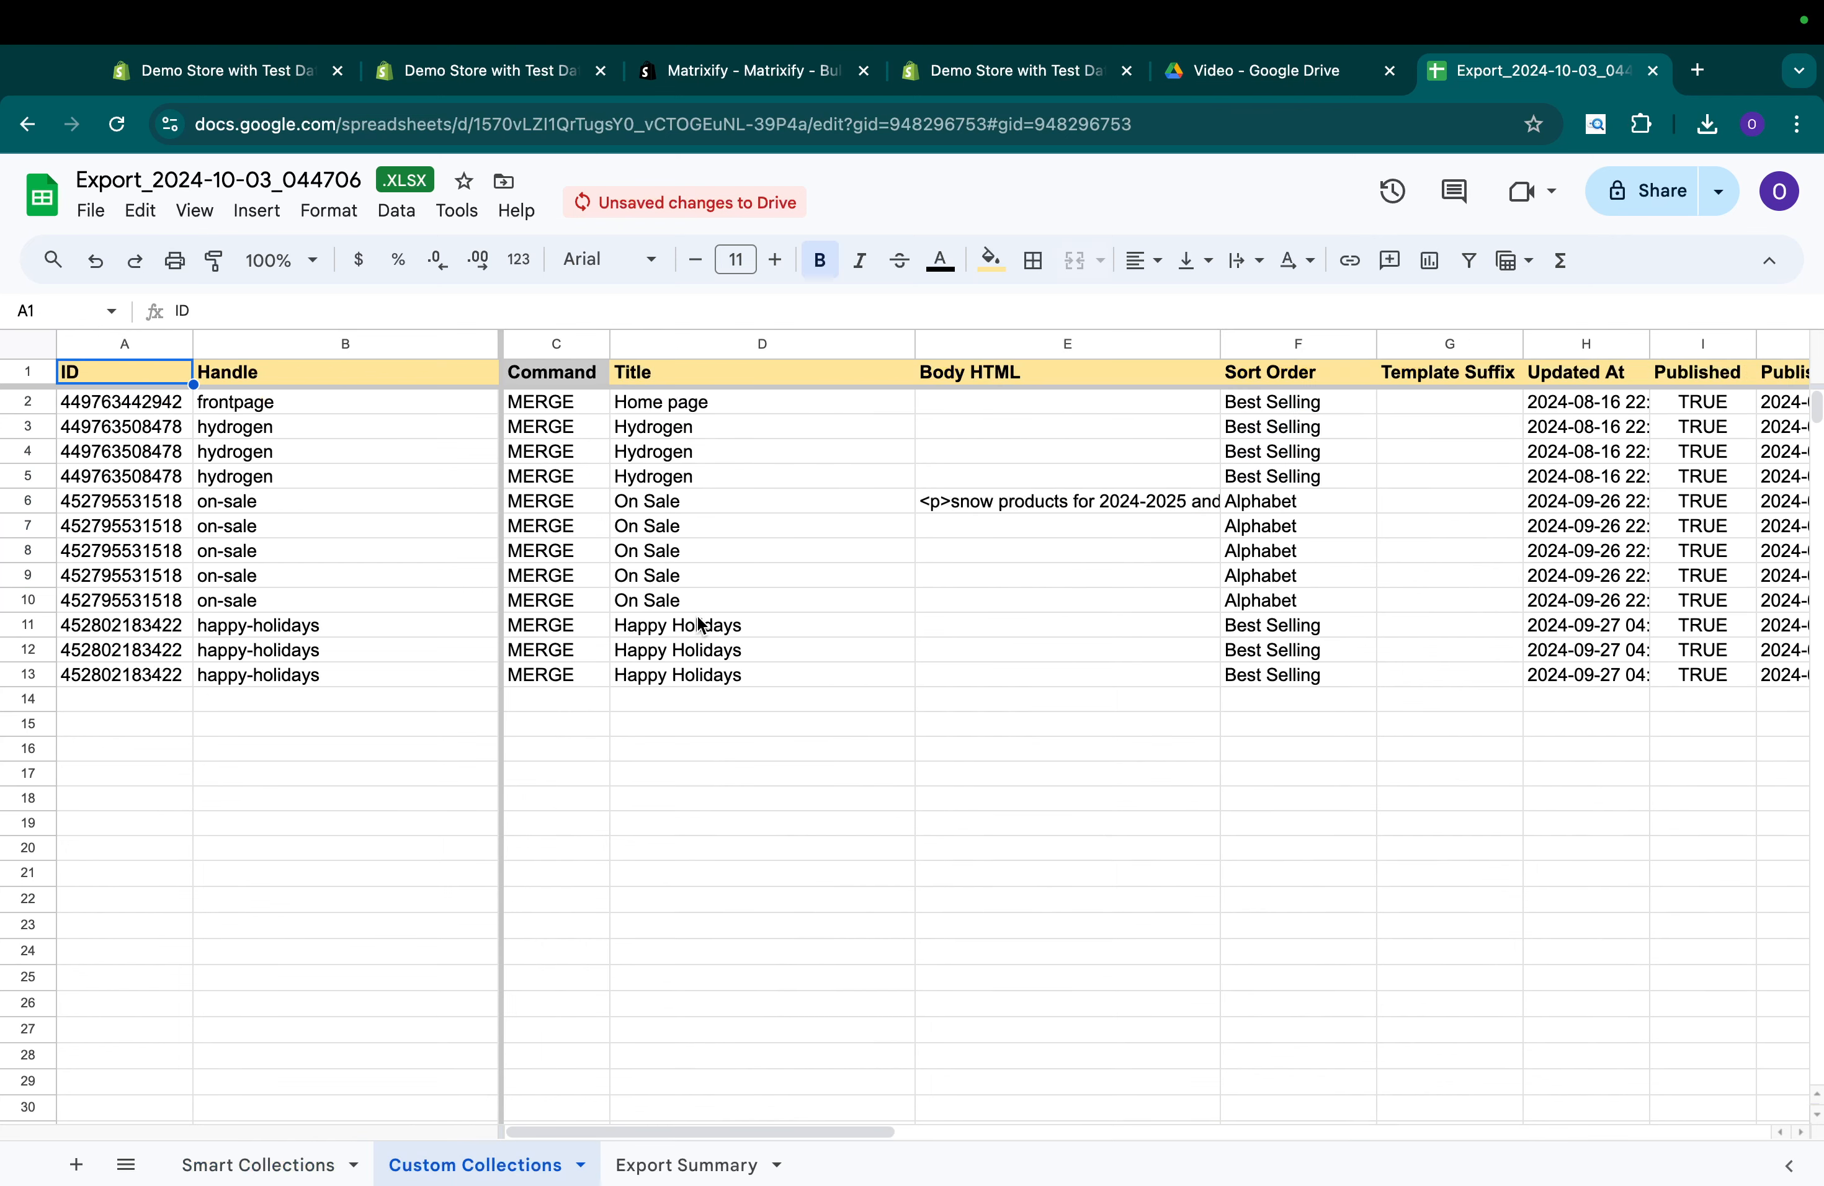
pyautogui.moveTo(57, 600); pyautogui.dragTo(23, 401)
pyautogui.rightClick(22, 401)
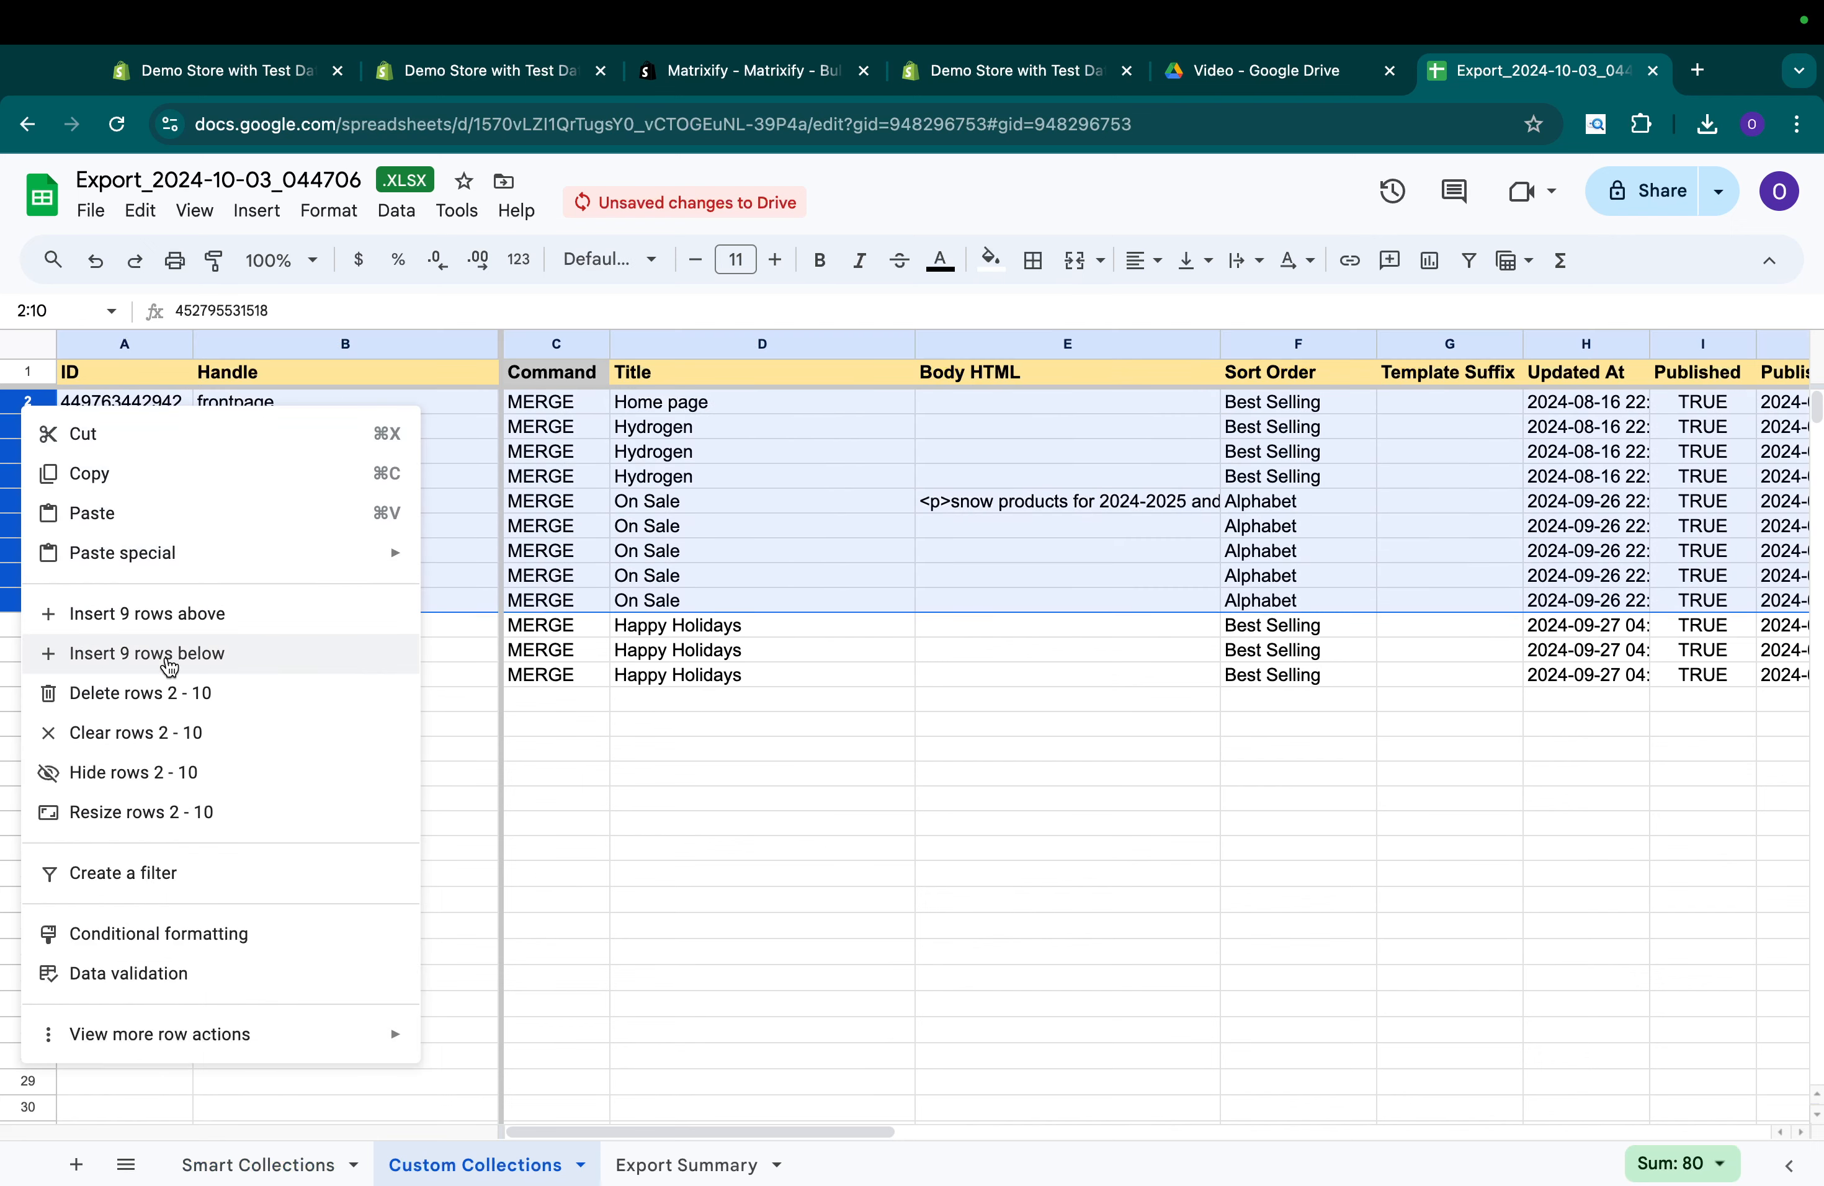
pyautogui.click(138, 693)
pyautogui.click(393, 455)
# Set the collection handle to merry-christmas in B2:B4 of the Custom Collections sheet.
pyautogui.click(341, 399)
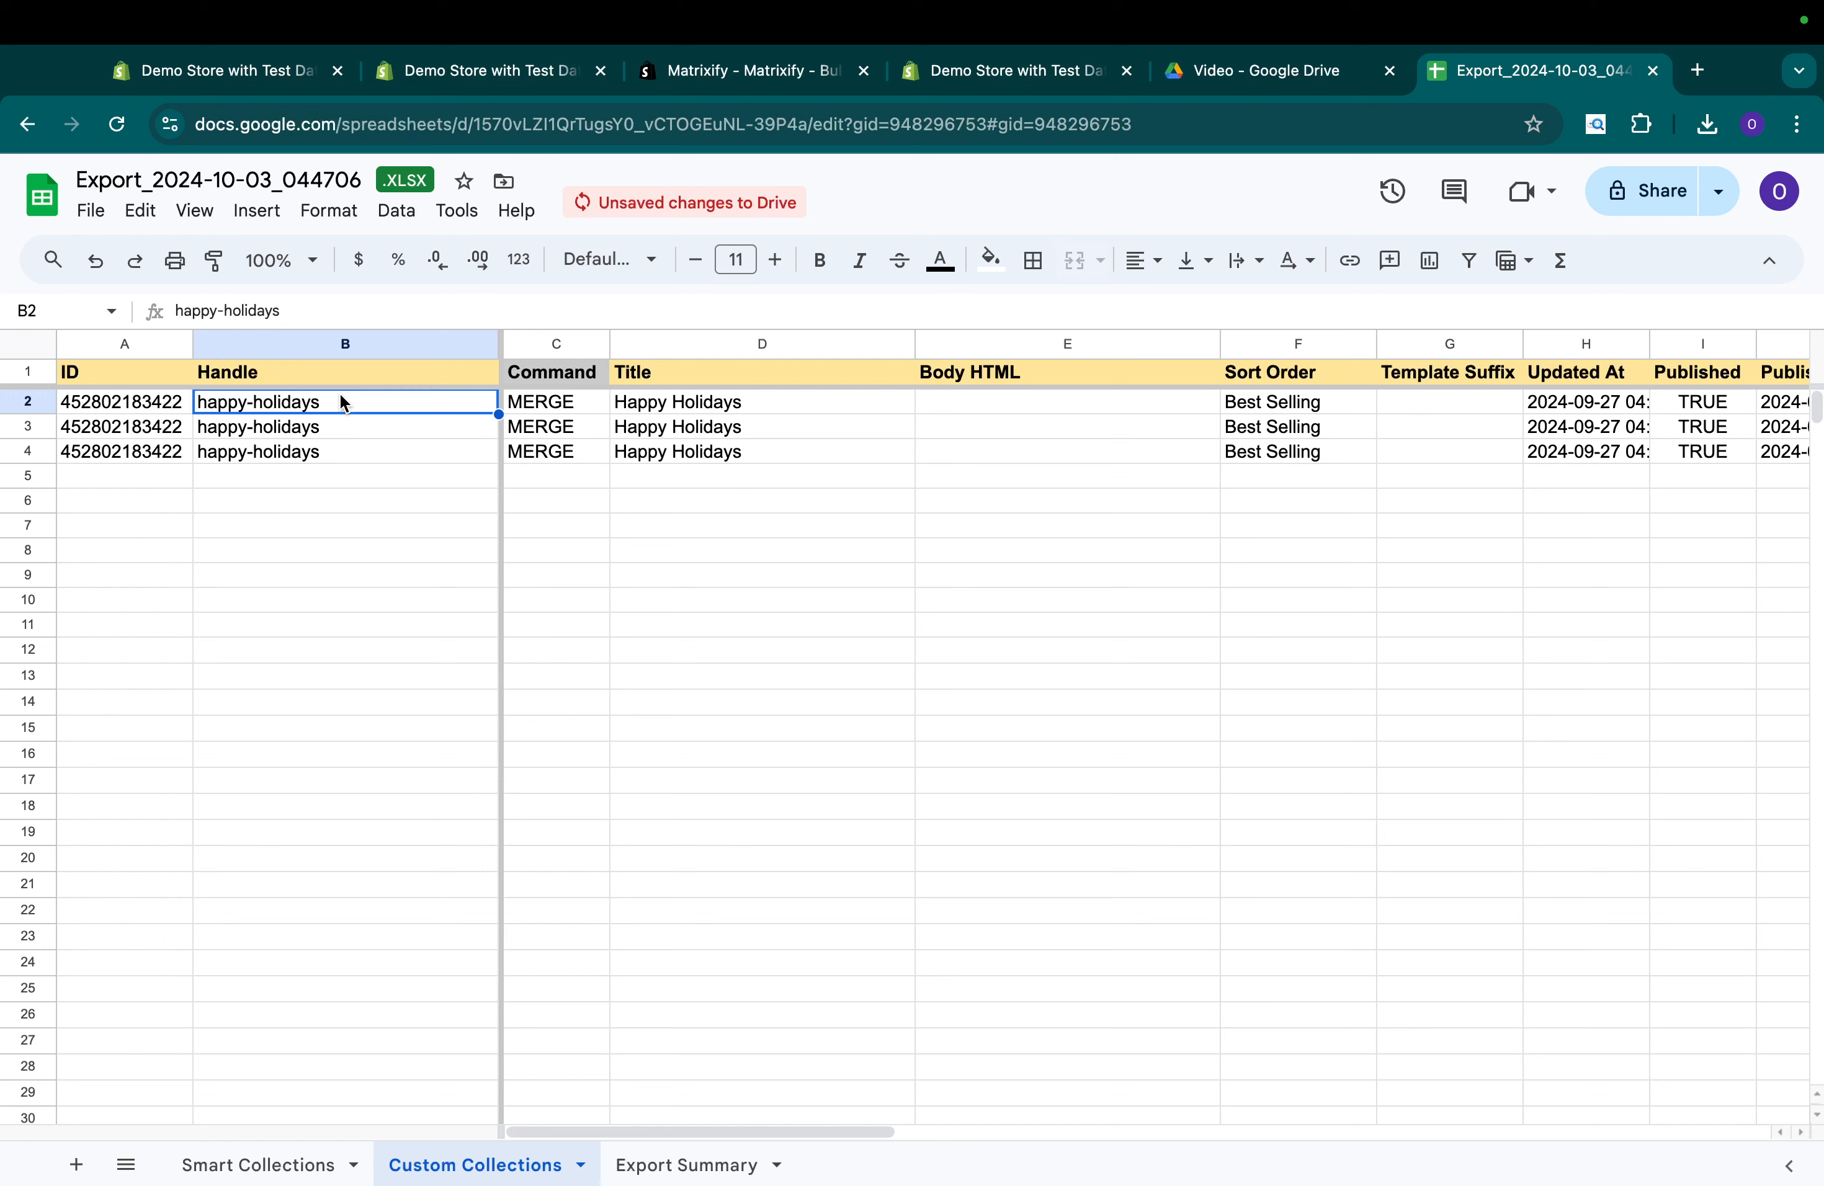
pyautogui.write('merry-christmas')
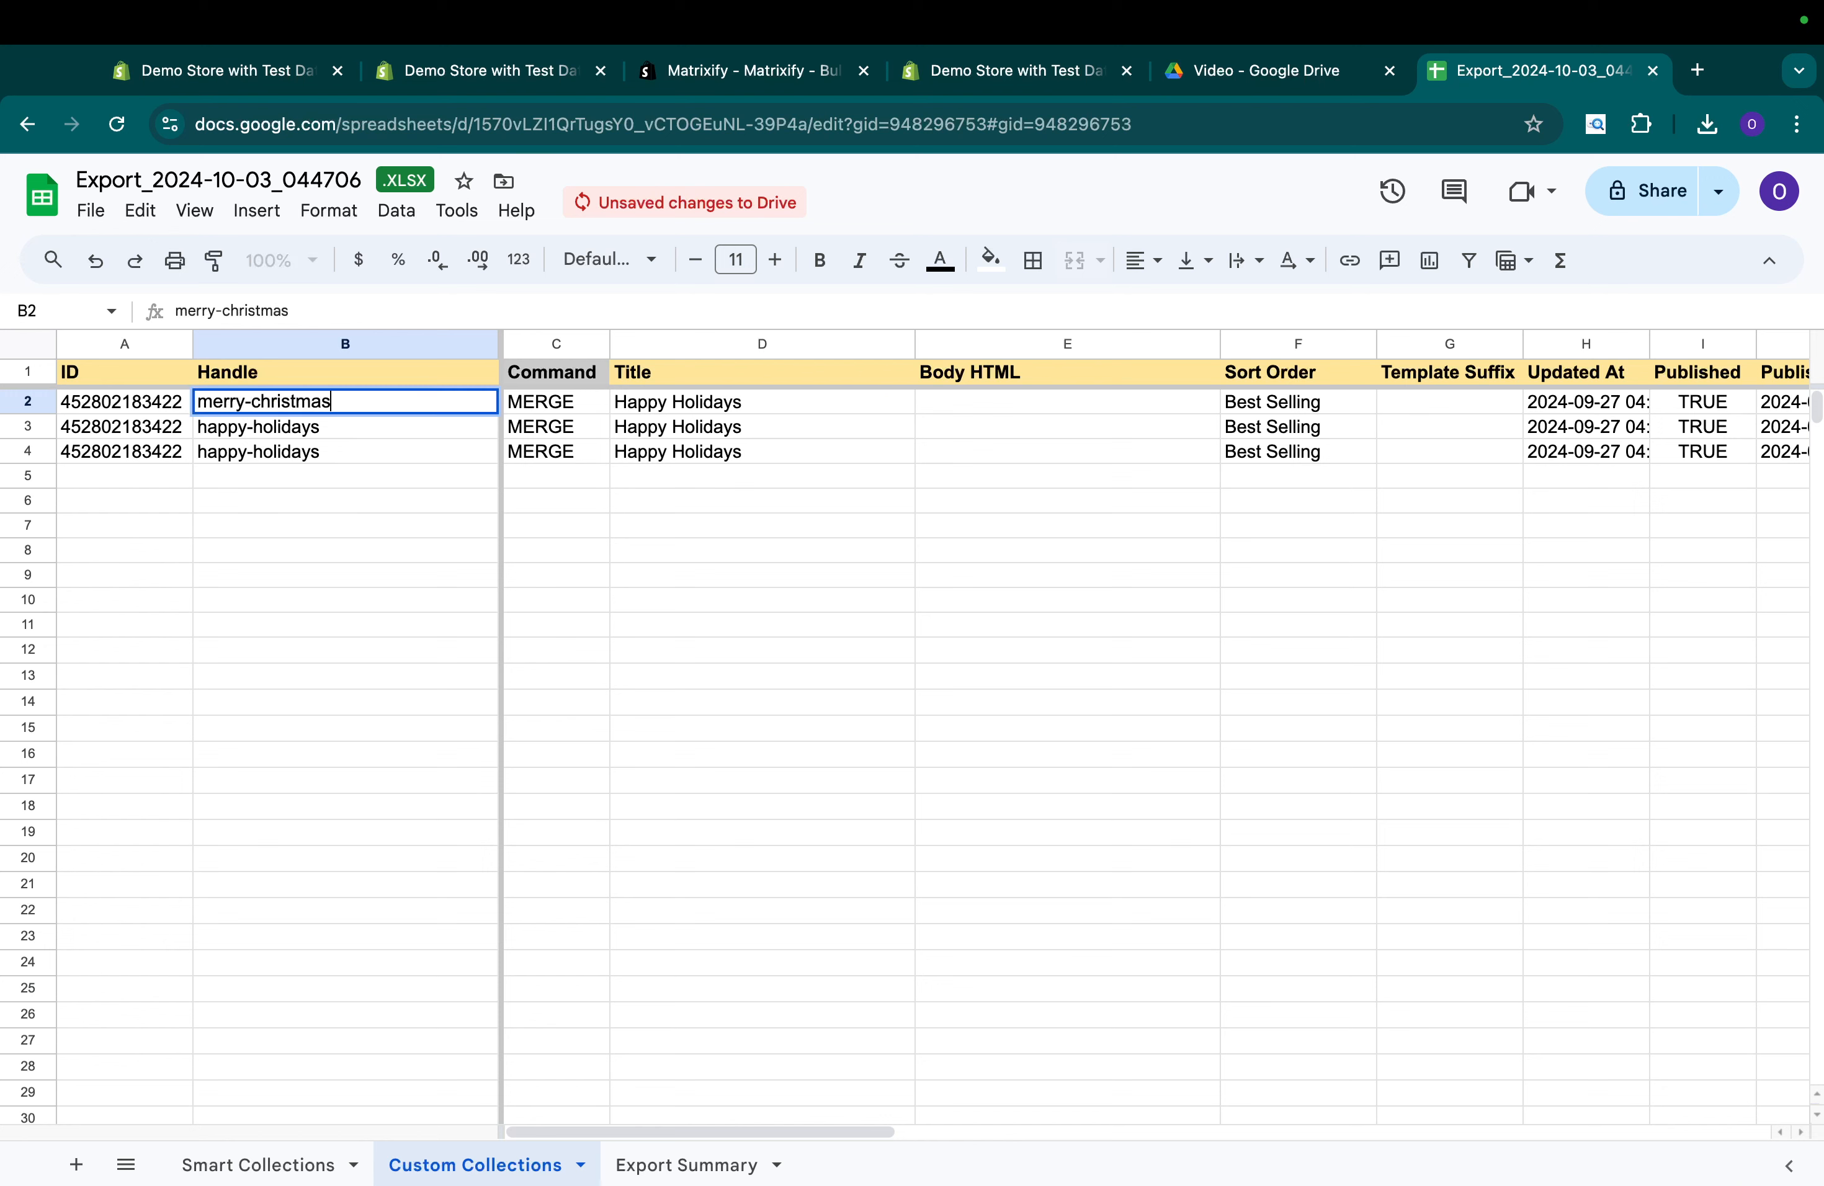
pyautogui.press('Return')
pyautogui.click(366, 399)
pyautogui.moveTo(367, 399); pyautogui.dragTo(365, 446)
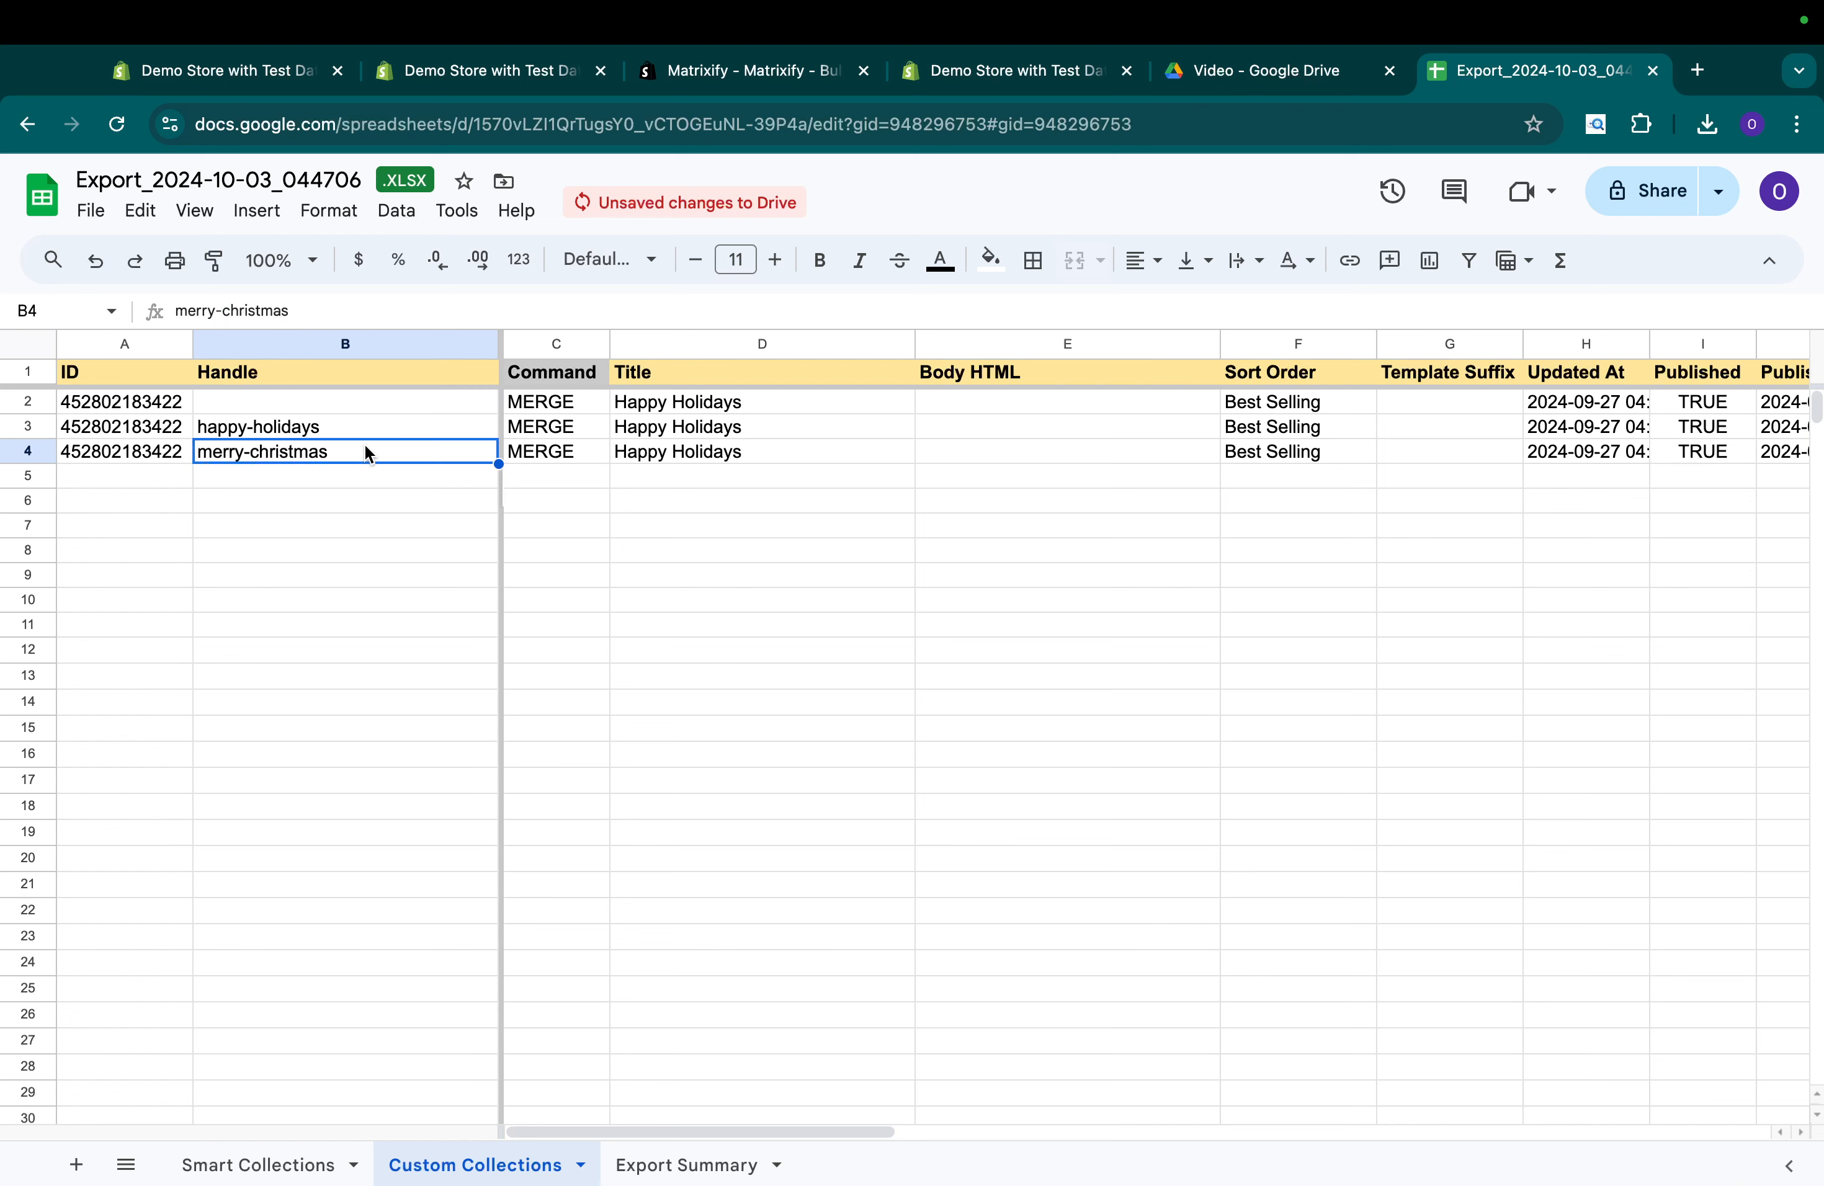
pyautogui.press('super+c')
pyautogui.click(384, 423)
pyautogui.press('super+v')
pyautogui.click(385, 404)
pyautogui.press('super+v')
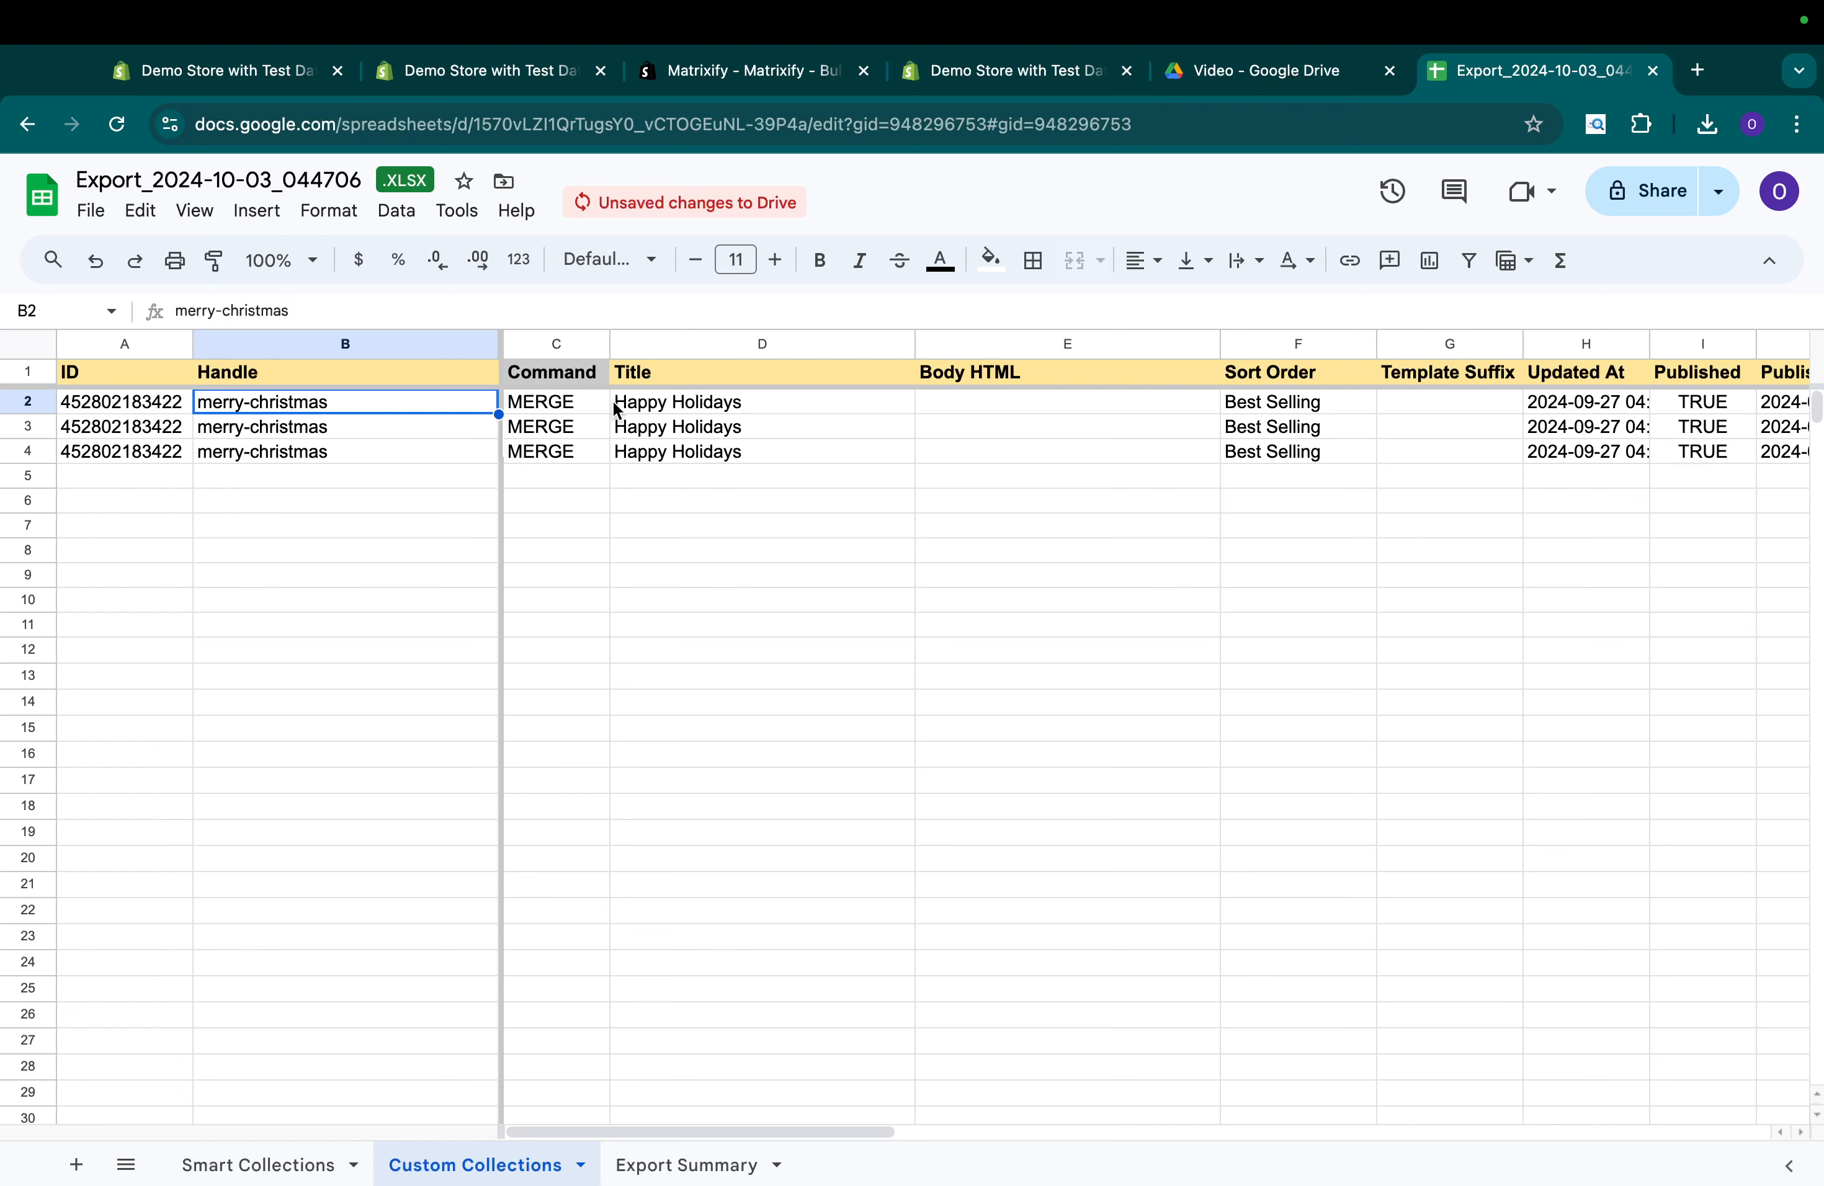
# Set the collection title to Merry Christmas in D2:D4.
pyautogui.click(673, 401)
pyautogui.write('Merry Christm')
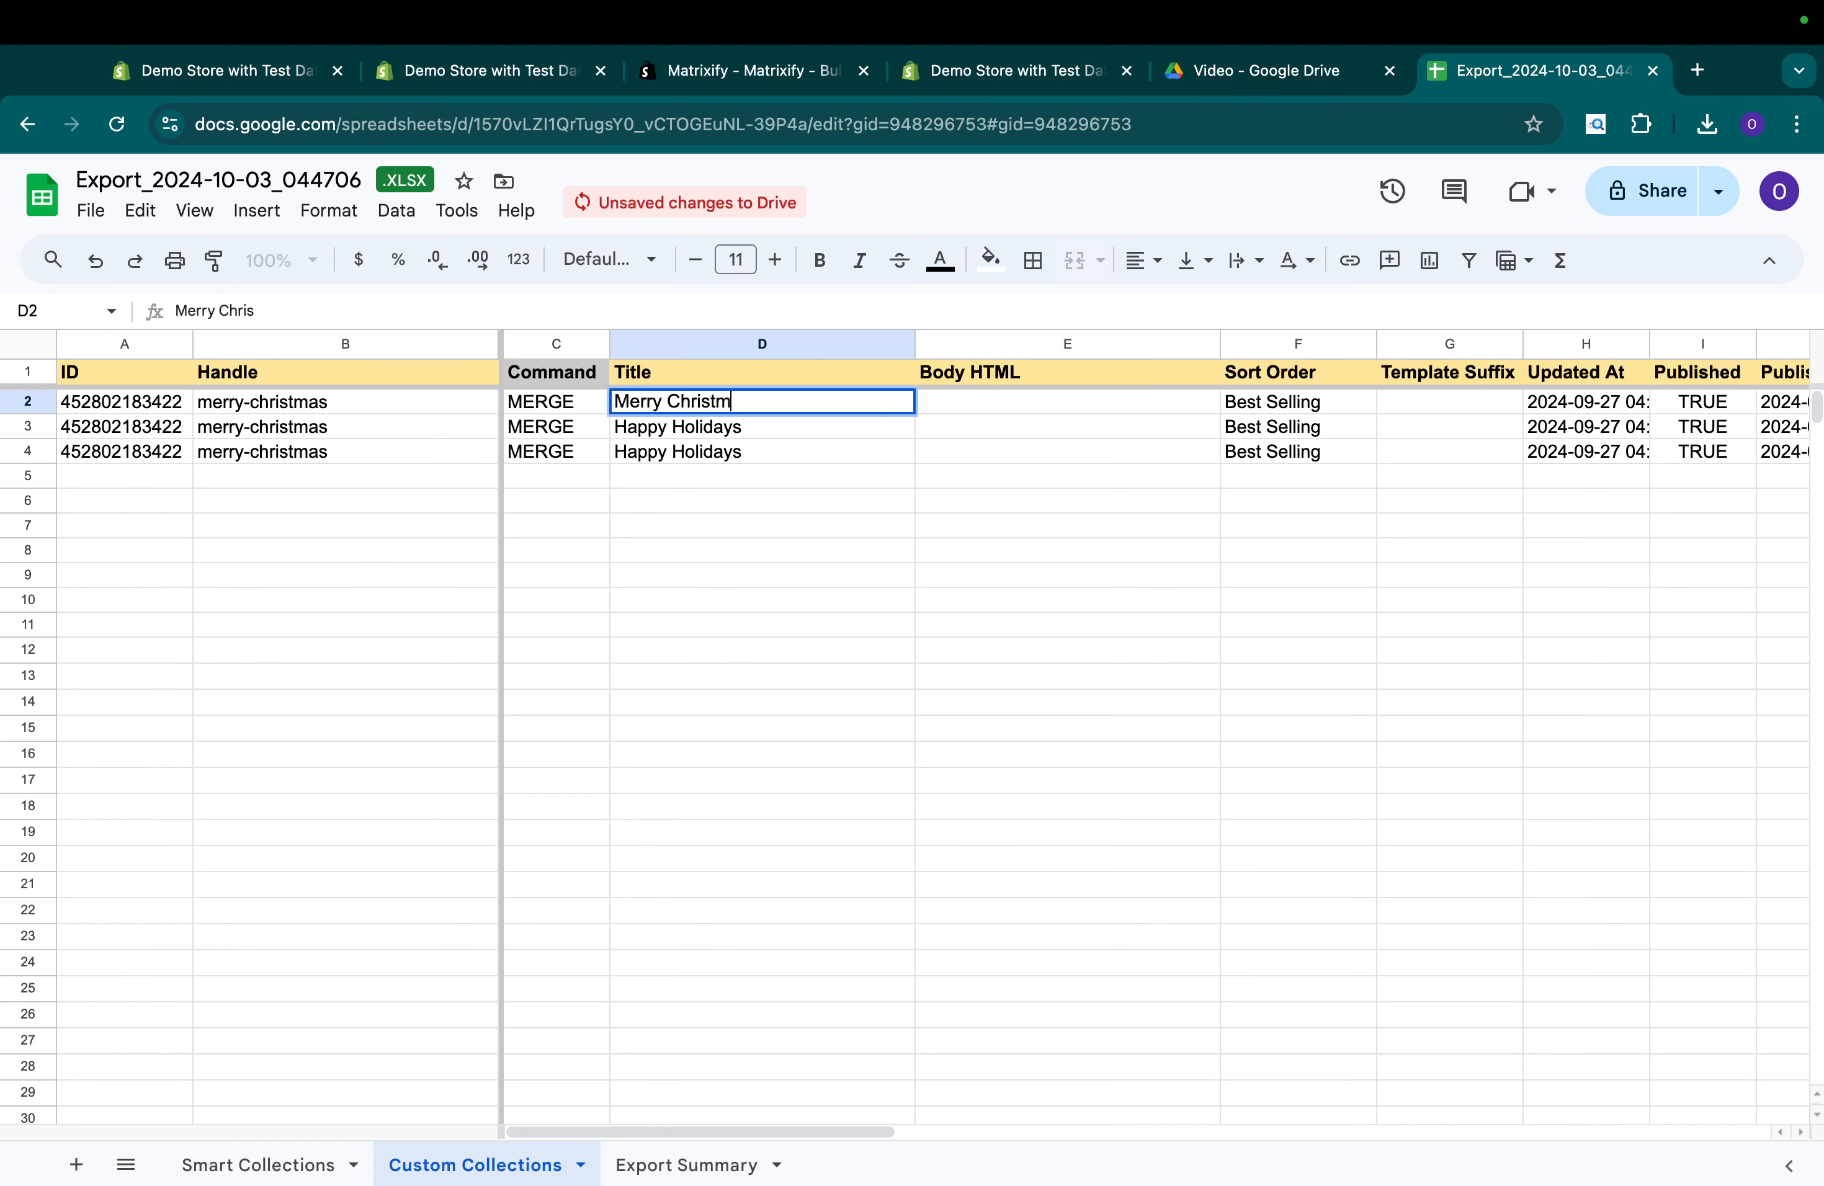
pyautogui.write('as')
pyautogui.press('Return')
pyautogui.press('Up')
pyautogui.press('super+c')
pyautogui.press('Down')
pyautogui.press('super+v')
pyautogui.press('Down')
pyautogui.press('super+v')
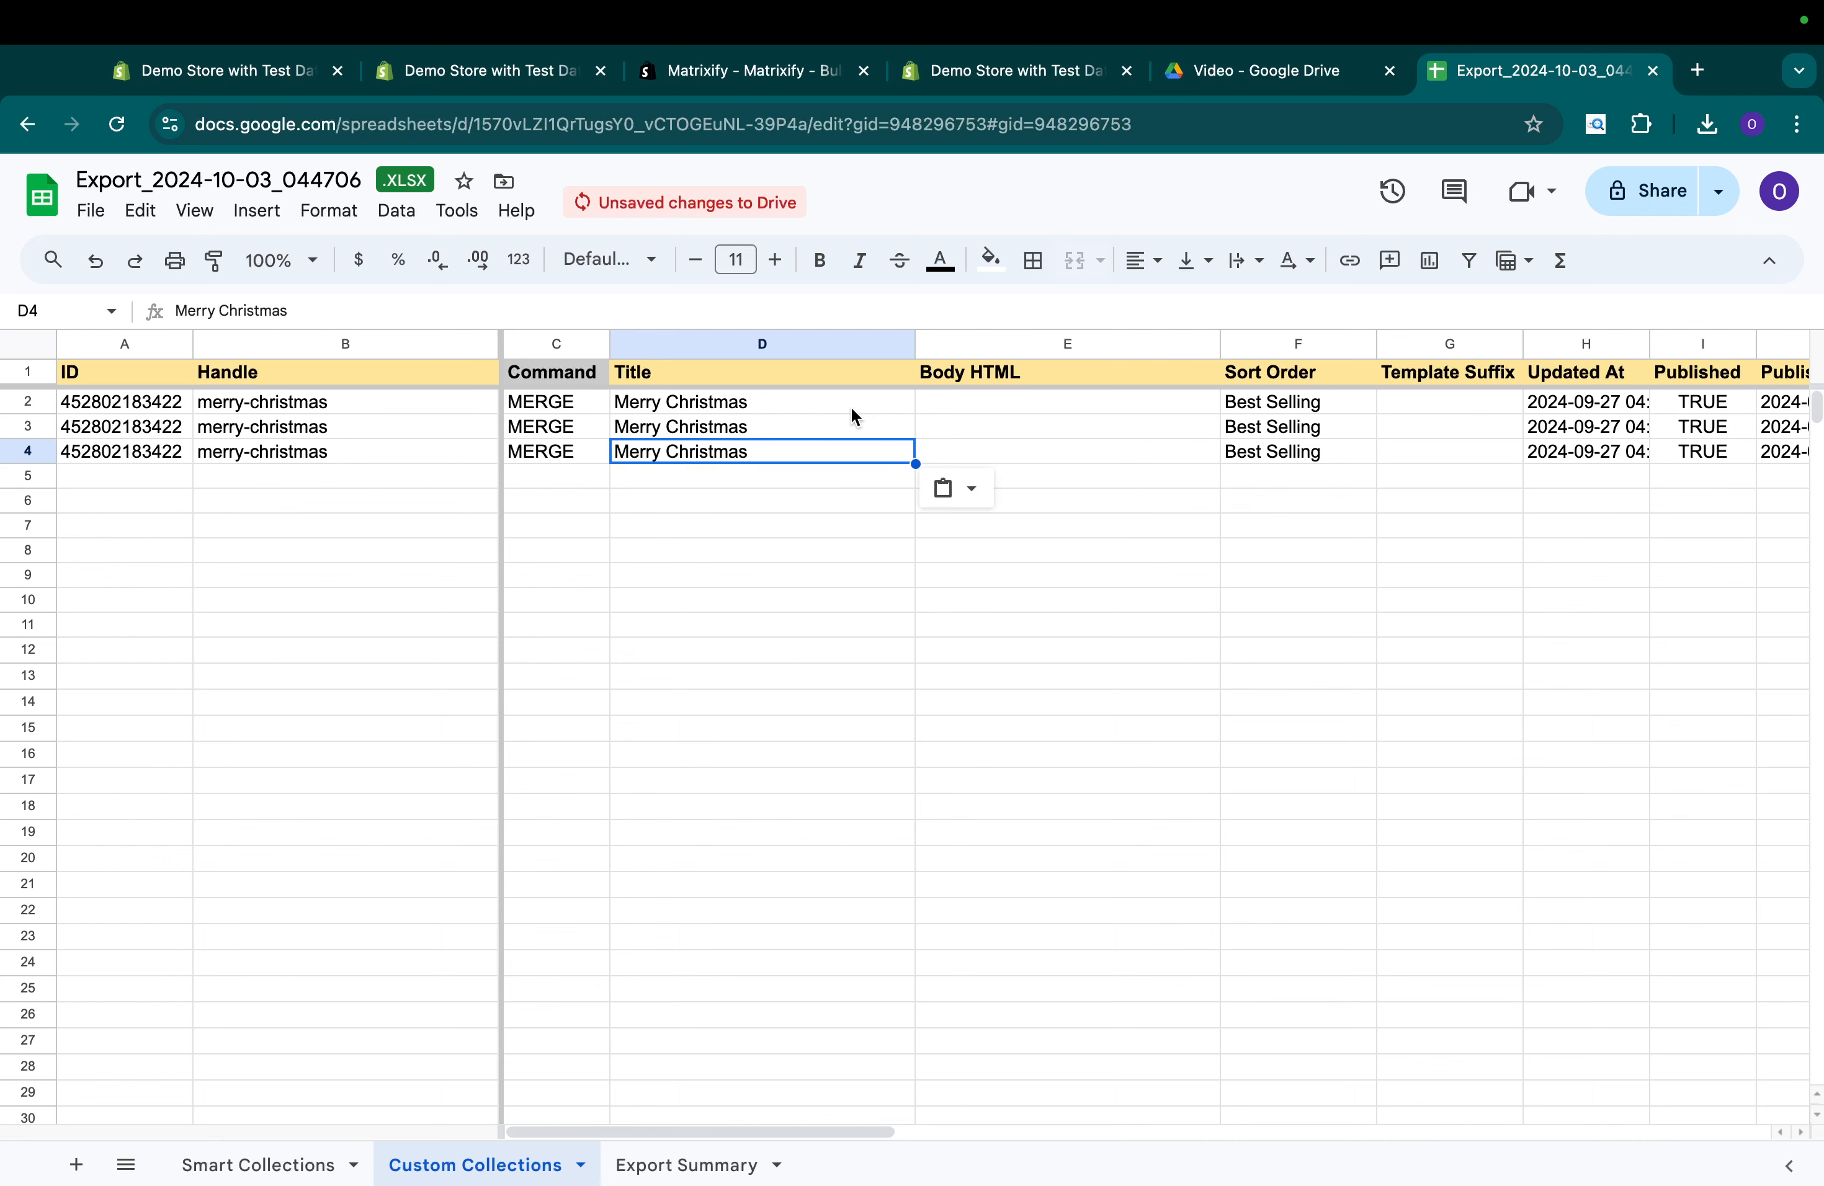
# Clear the collection IDs in A2:A4 of the Custom Collections sheet.
pyautogui.hscroll(5, 851, 406)
pyautogui.hscroll(-5, 994, 476)
pyautogui.scroll(-1, 994, 476)
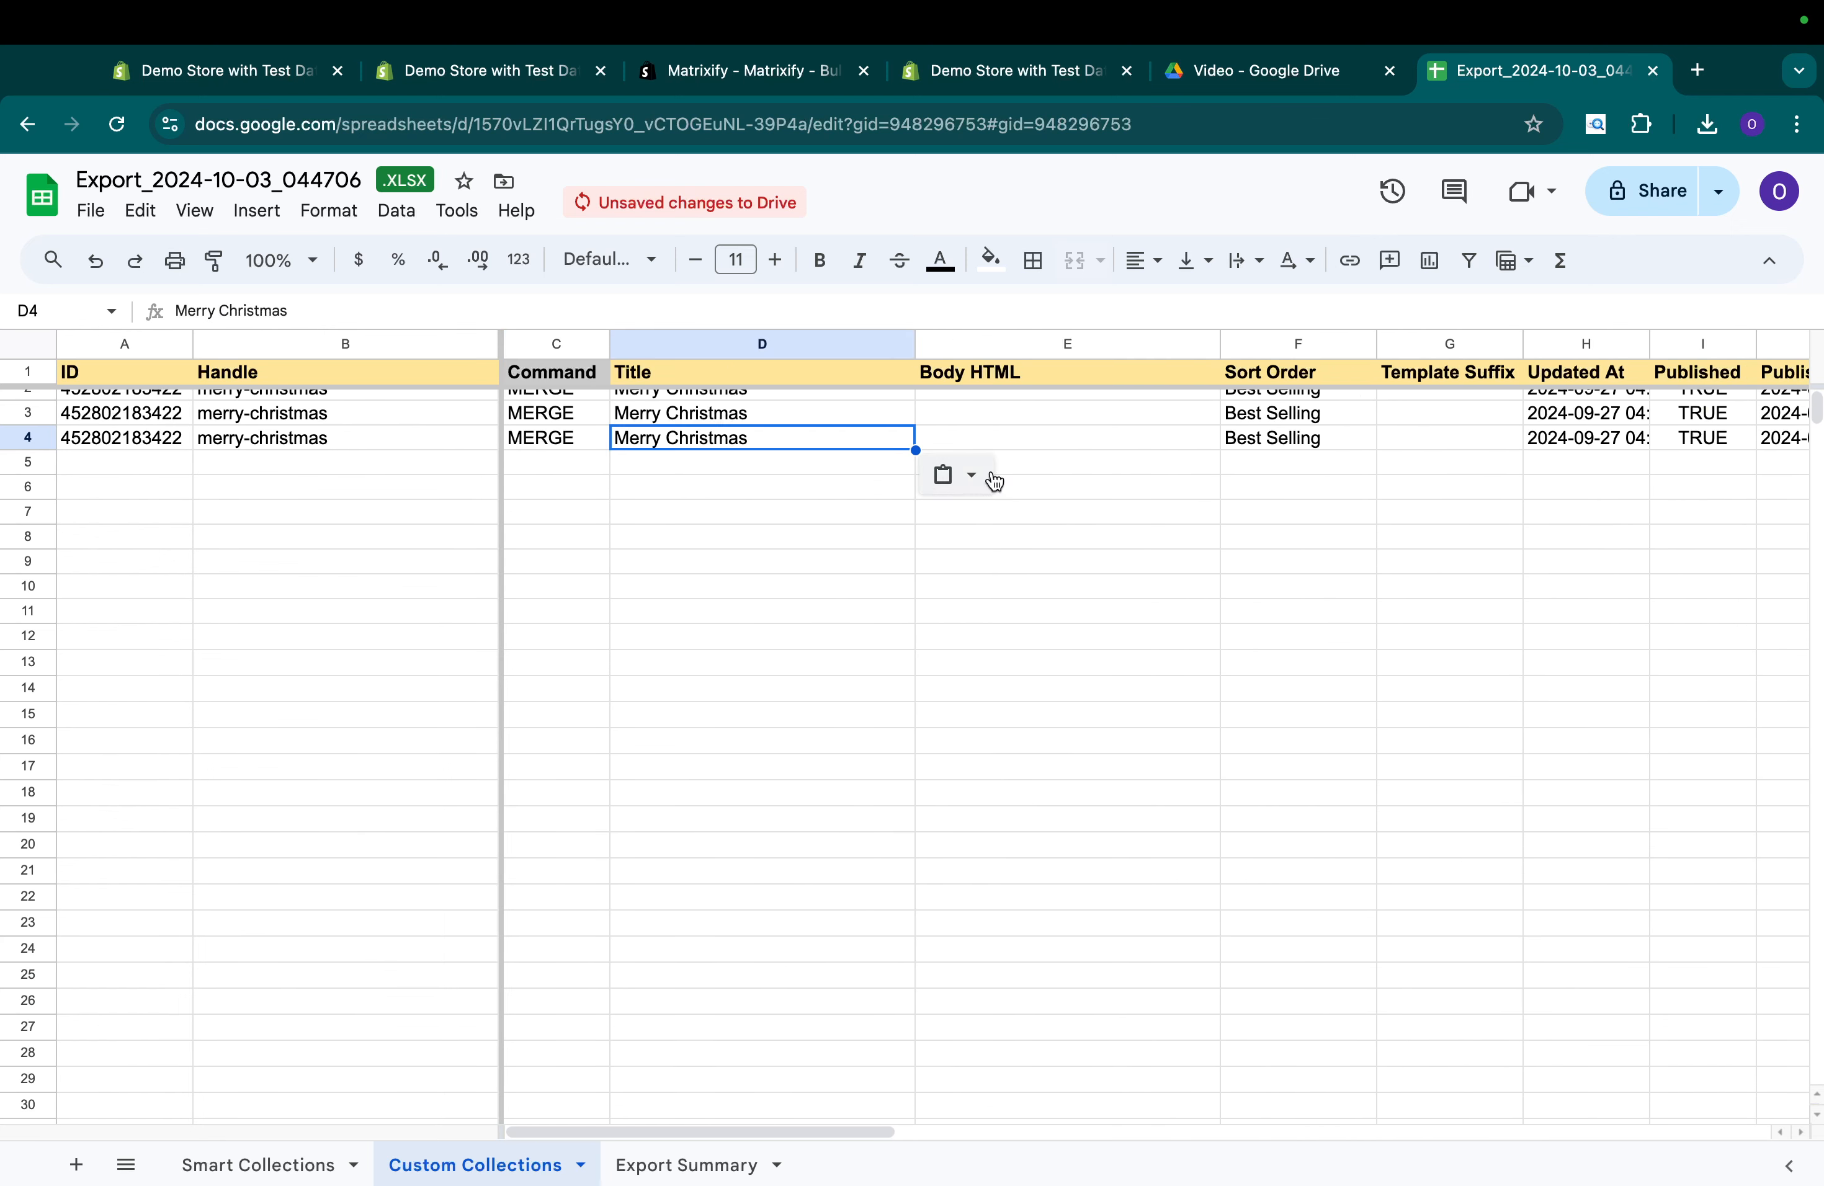
pyautogui.scroll(1, 192, 439)
pyautogui.moveTo(144, 416)
pyautogui.mouseDown()
pyautogui.moveTo(146, 468)
pyautogui.moveTo(153, 455)
pyautogui.mouseUp()
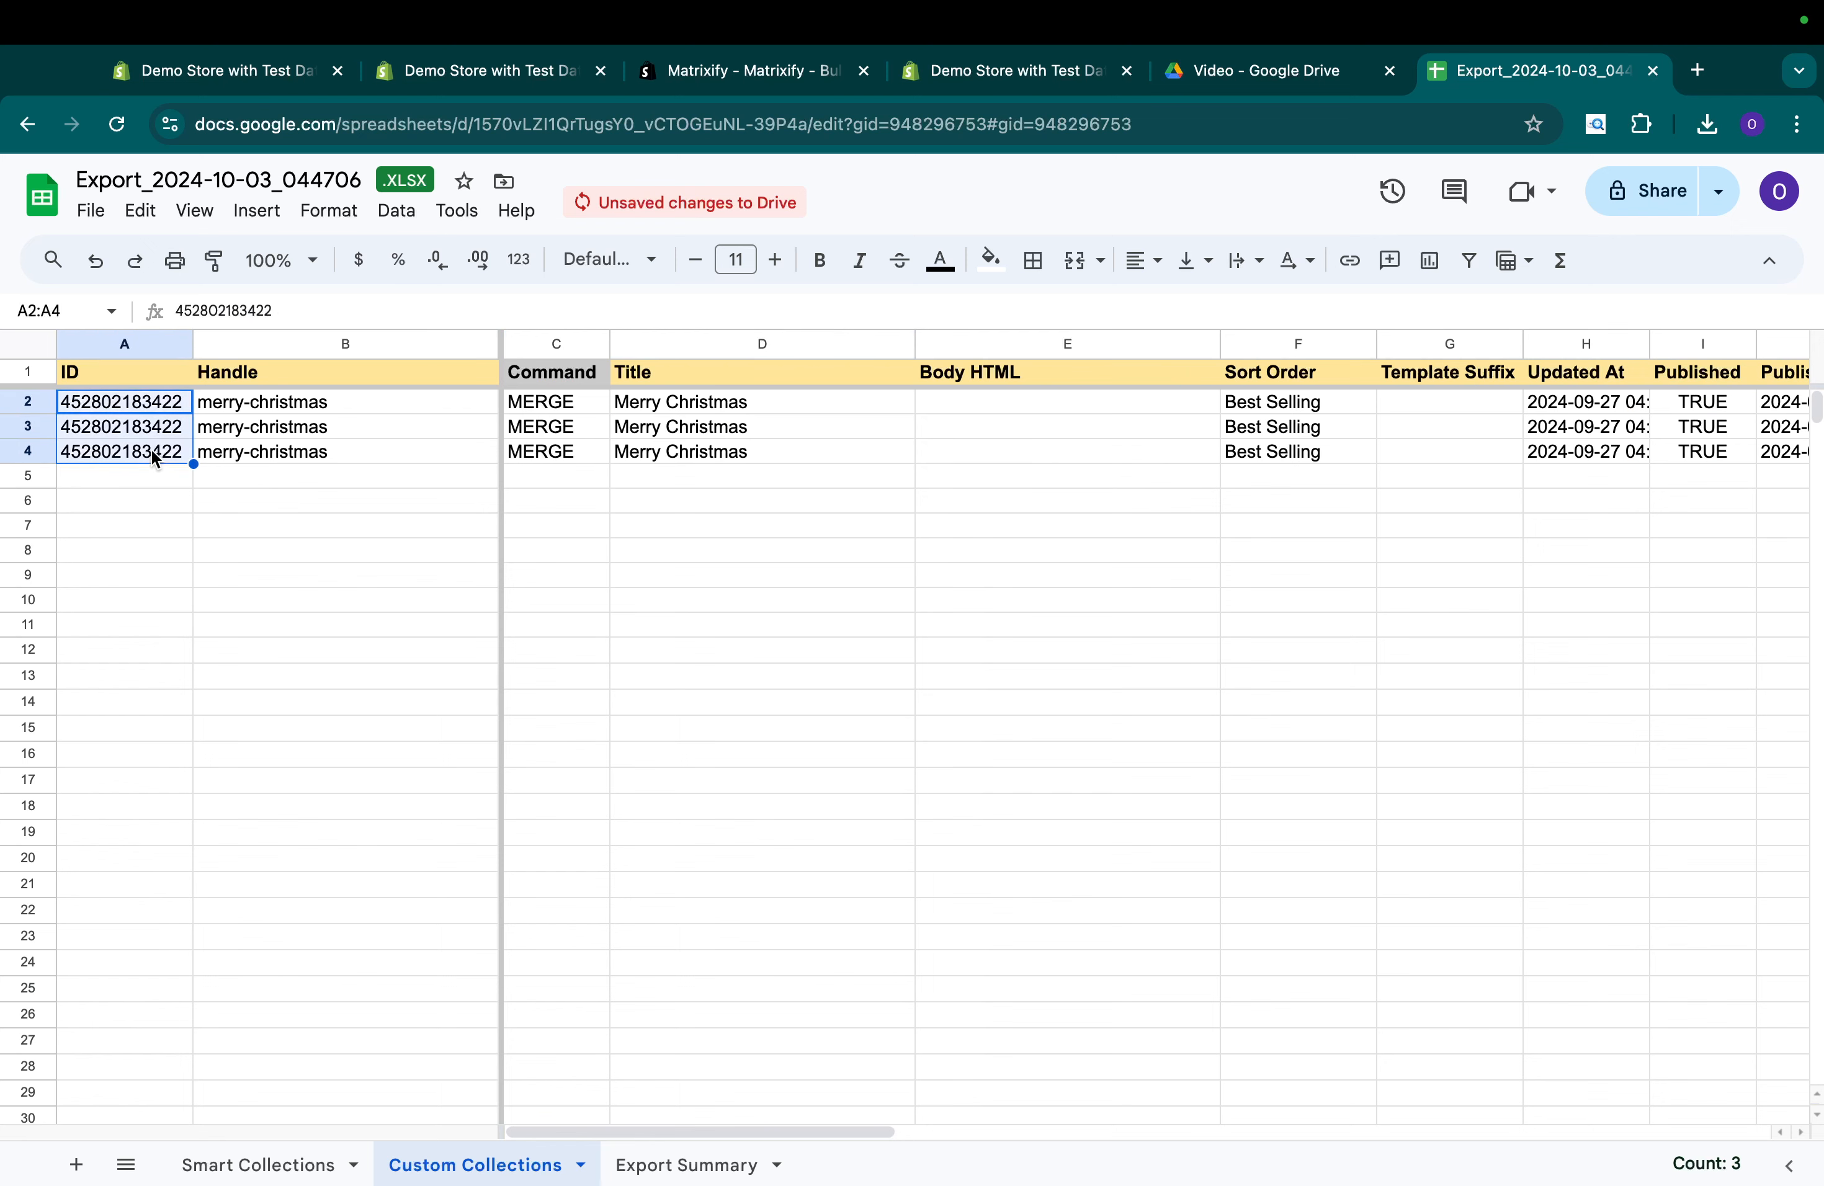
pyautogui.press('Delete')
# Open The 3p Fulfilled Snowboard in Shopify's products and copy its URL handle from the search engine listing.
pyautogui.hscroll(10, 621, 497)
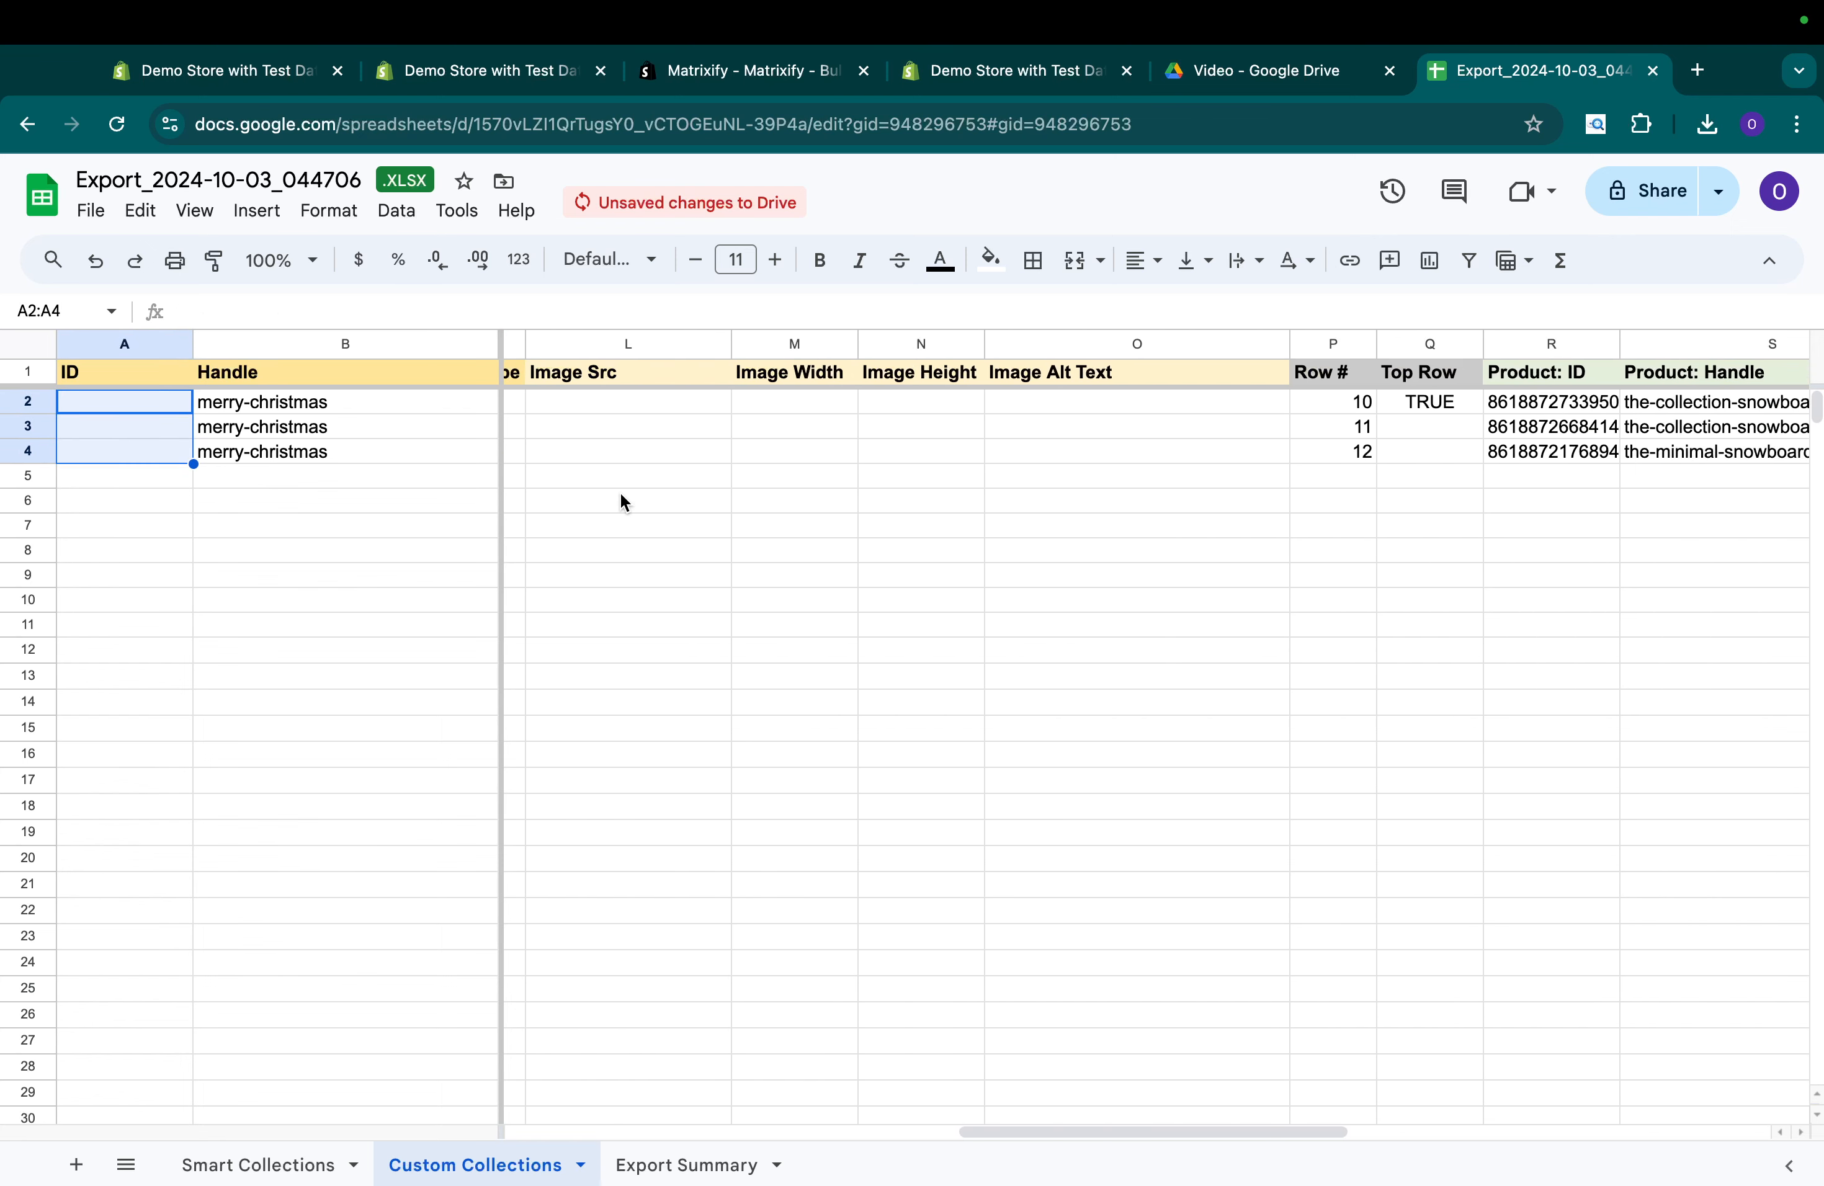
pyautogui.hscroll(4, 624, 502)
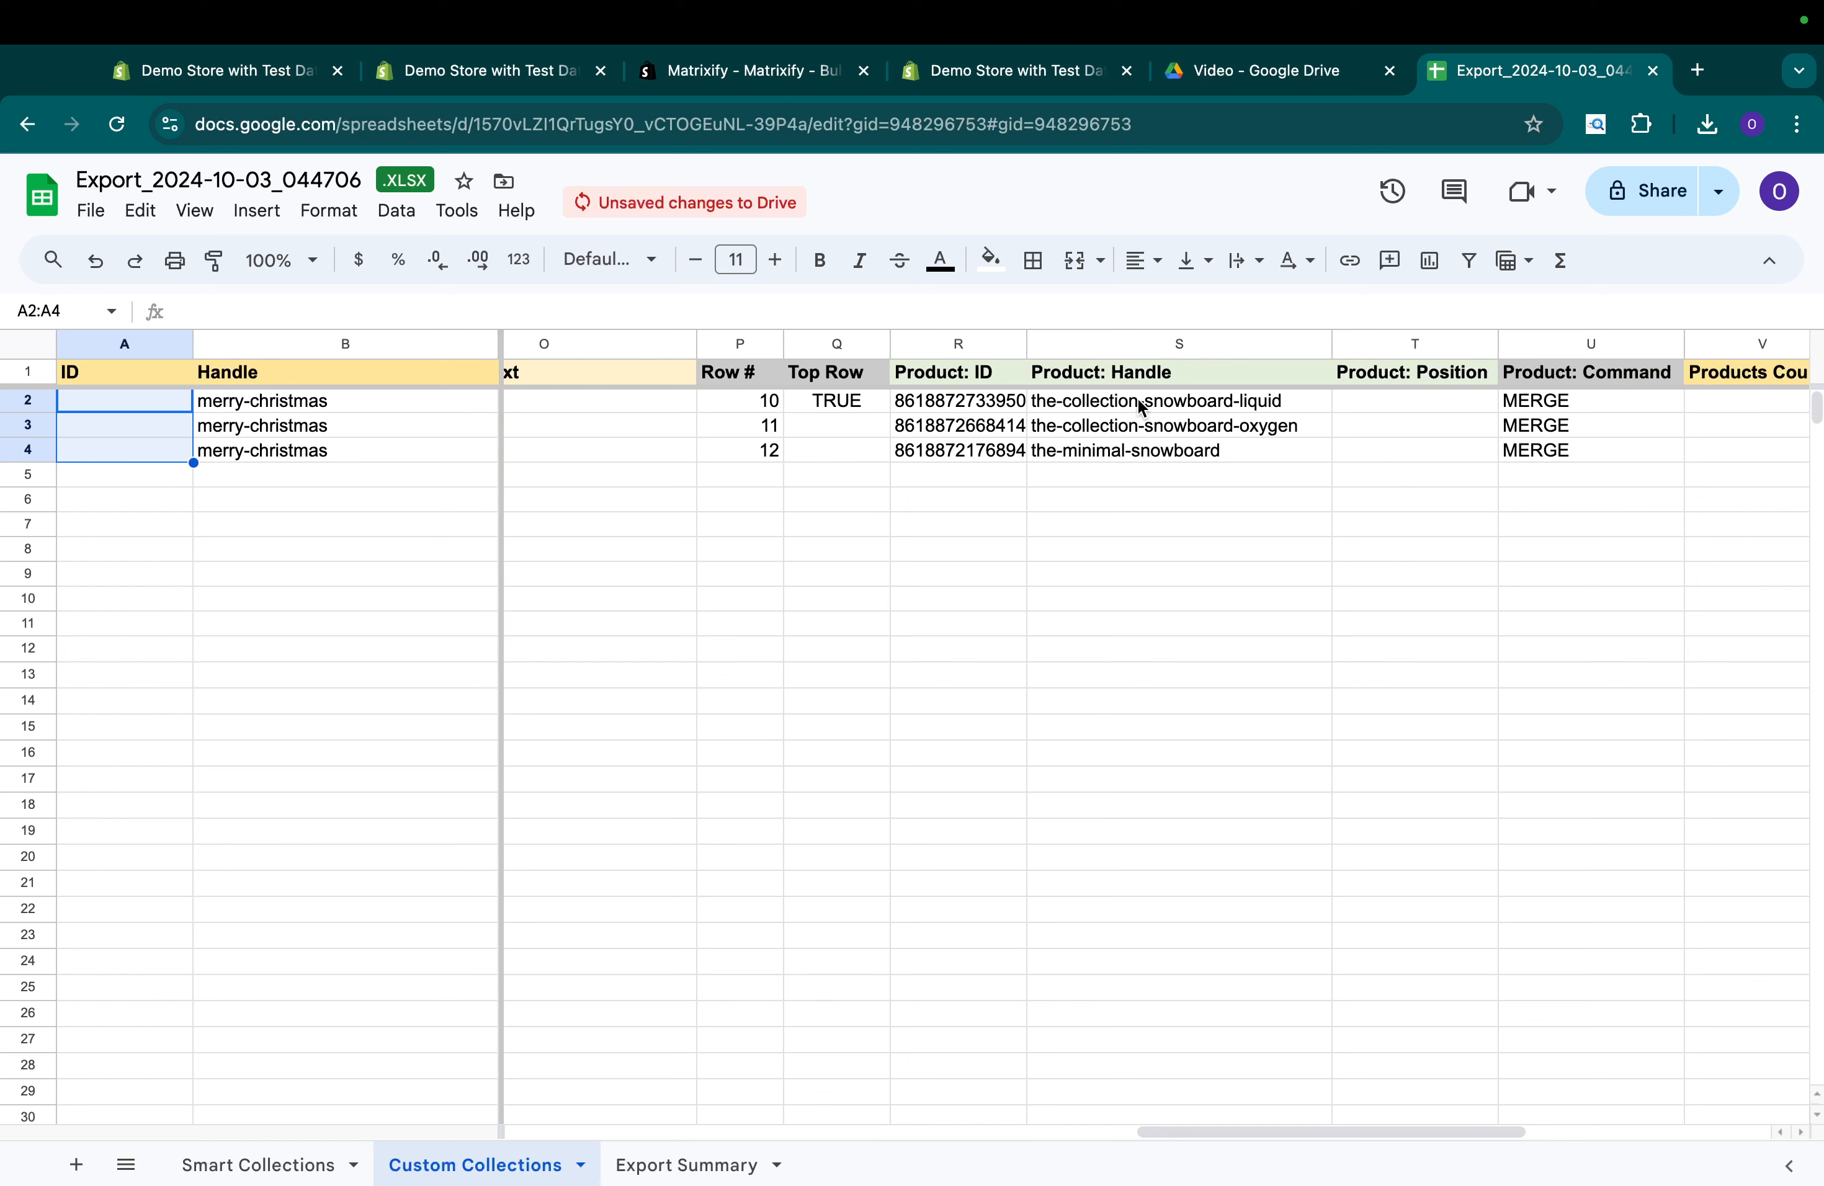
pyautogui.click(501, 71)
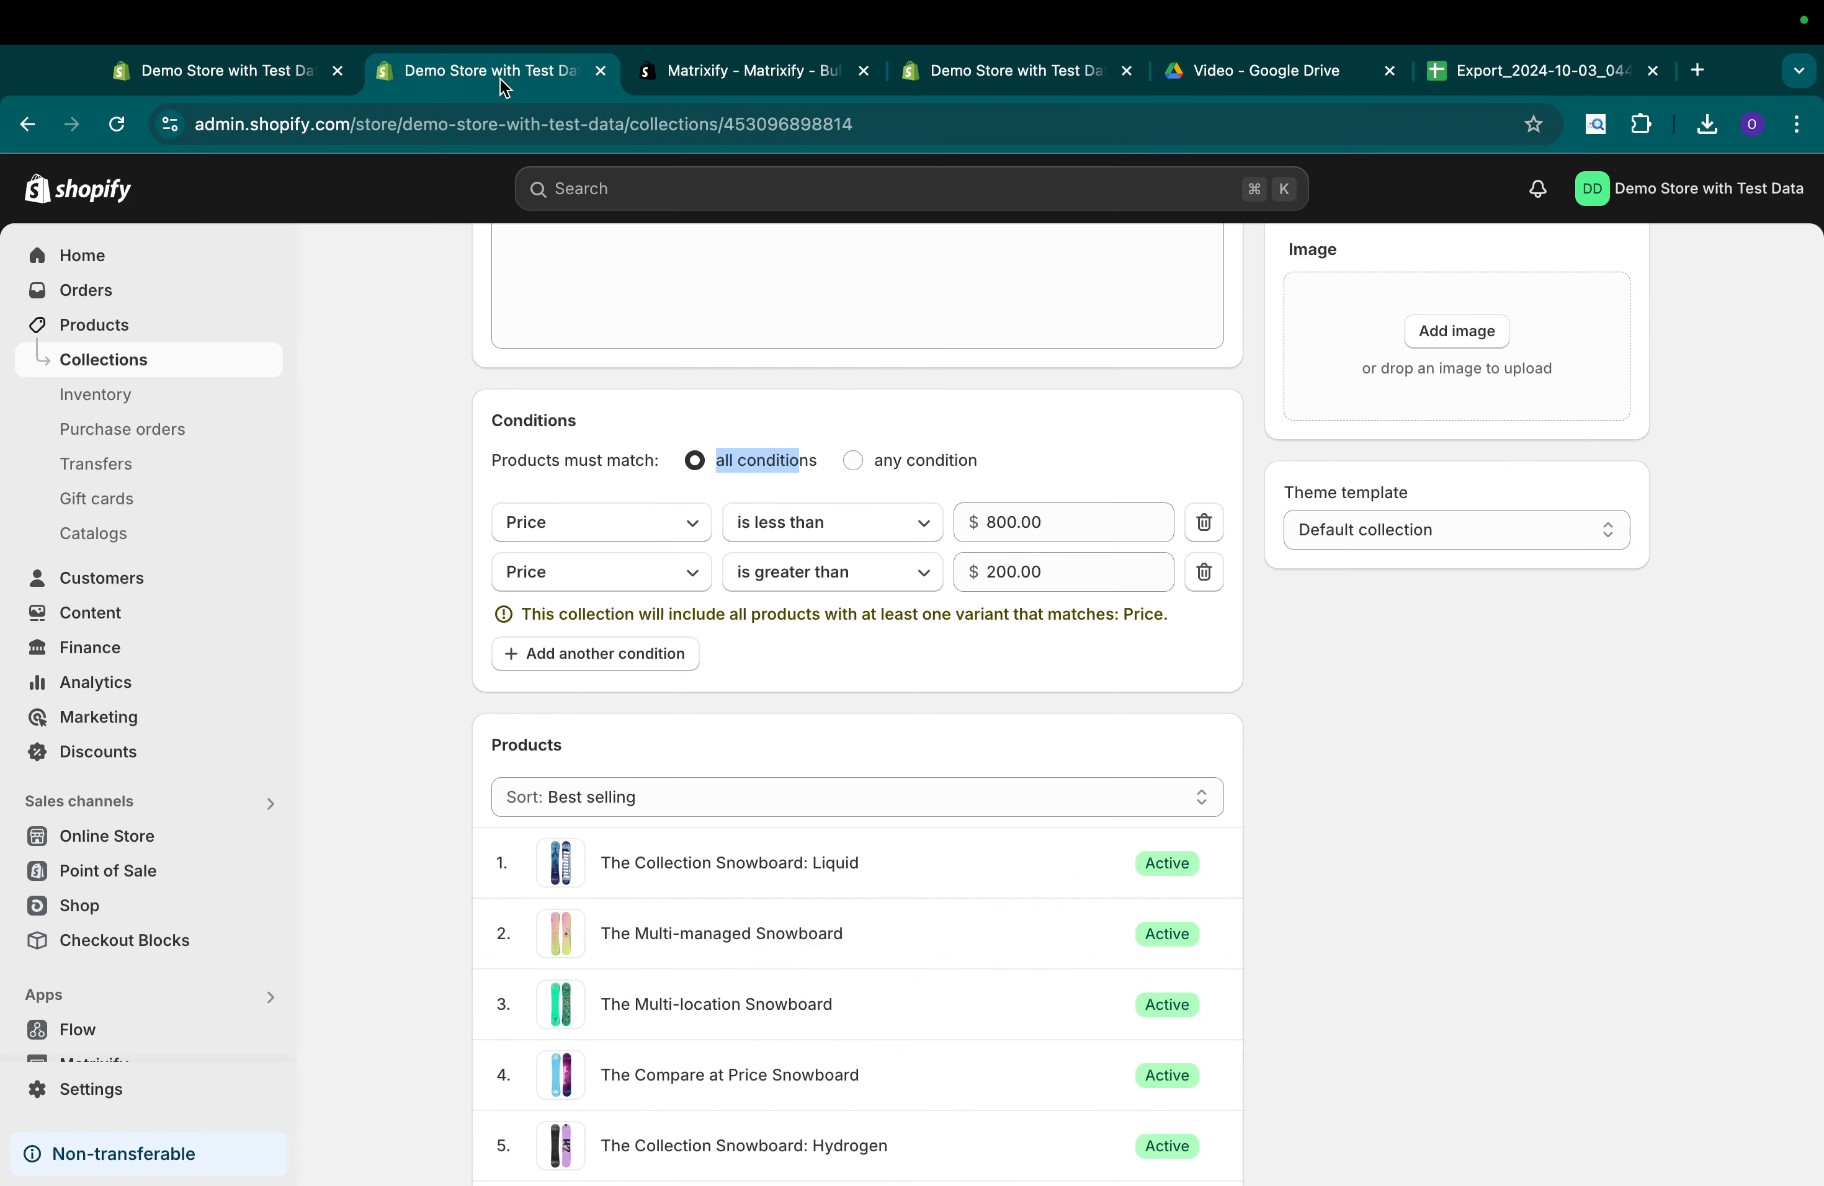
pyautogui.click(112, 333)
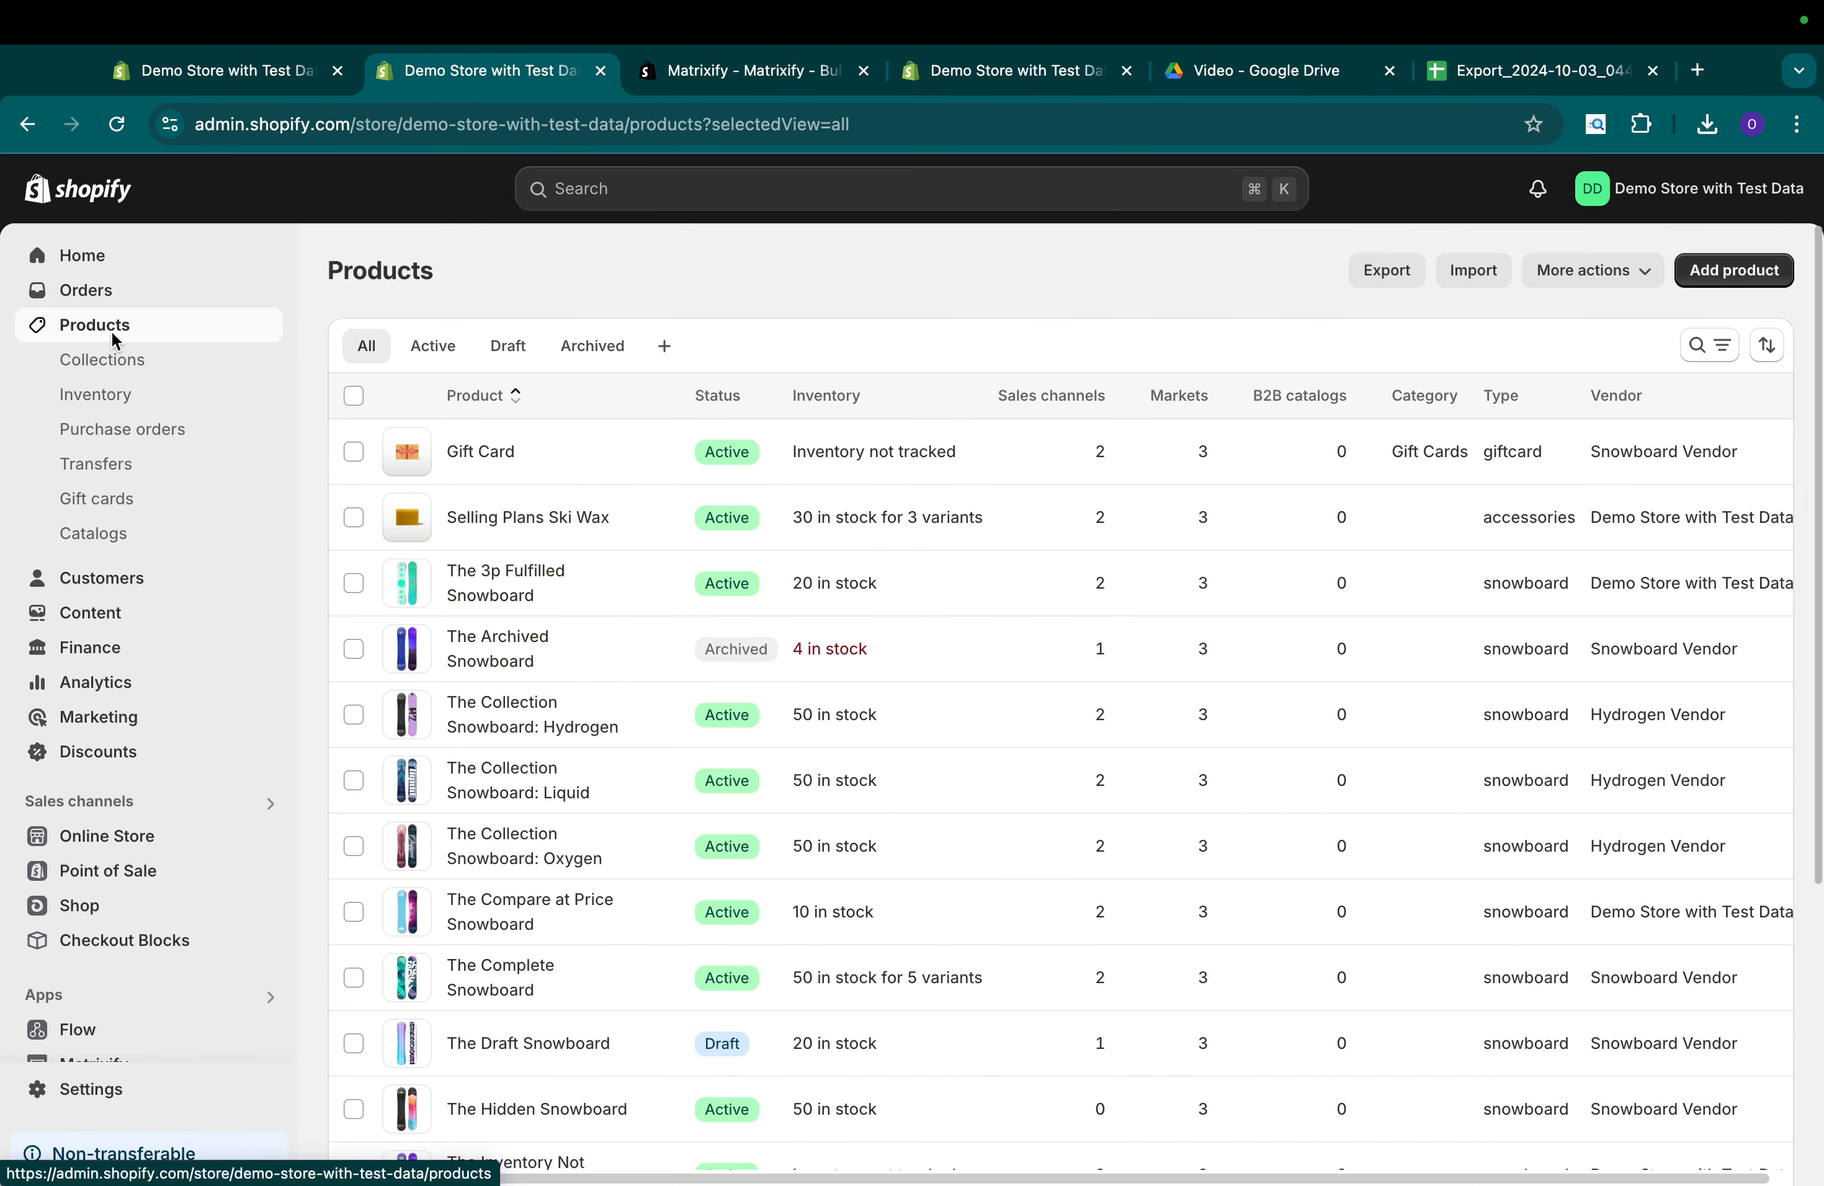
pyautogui.click(516, 596)
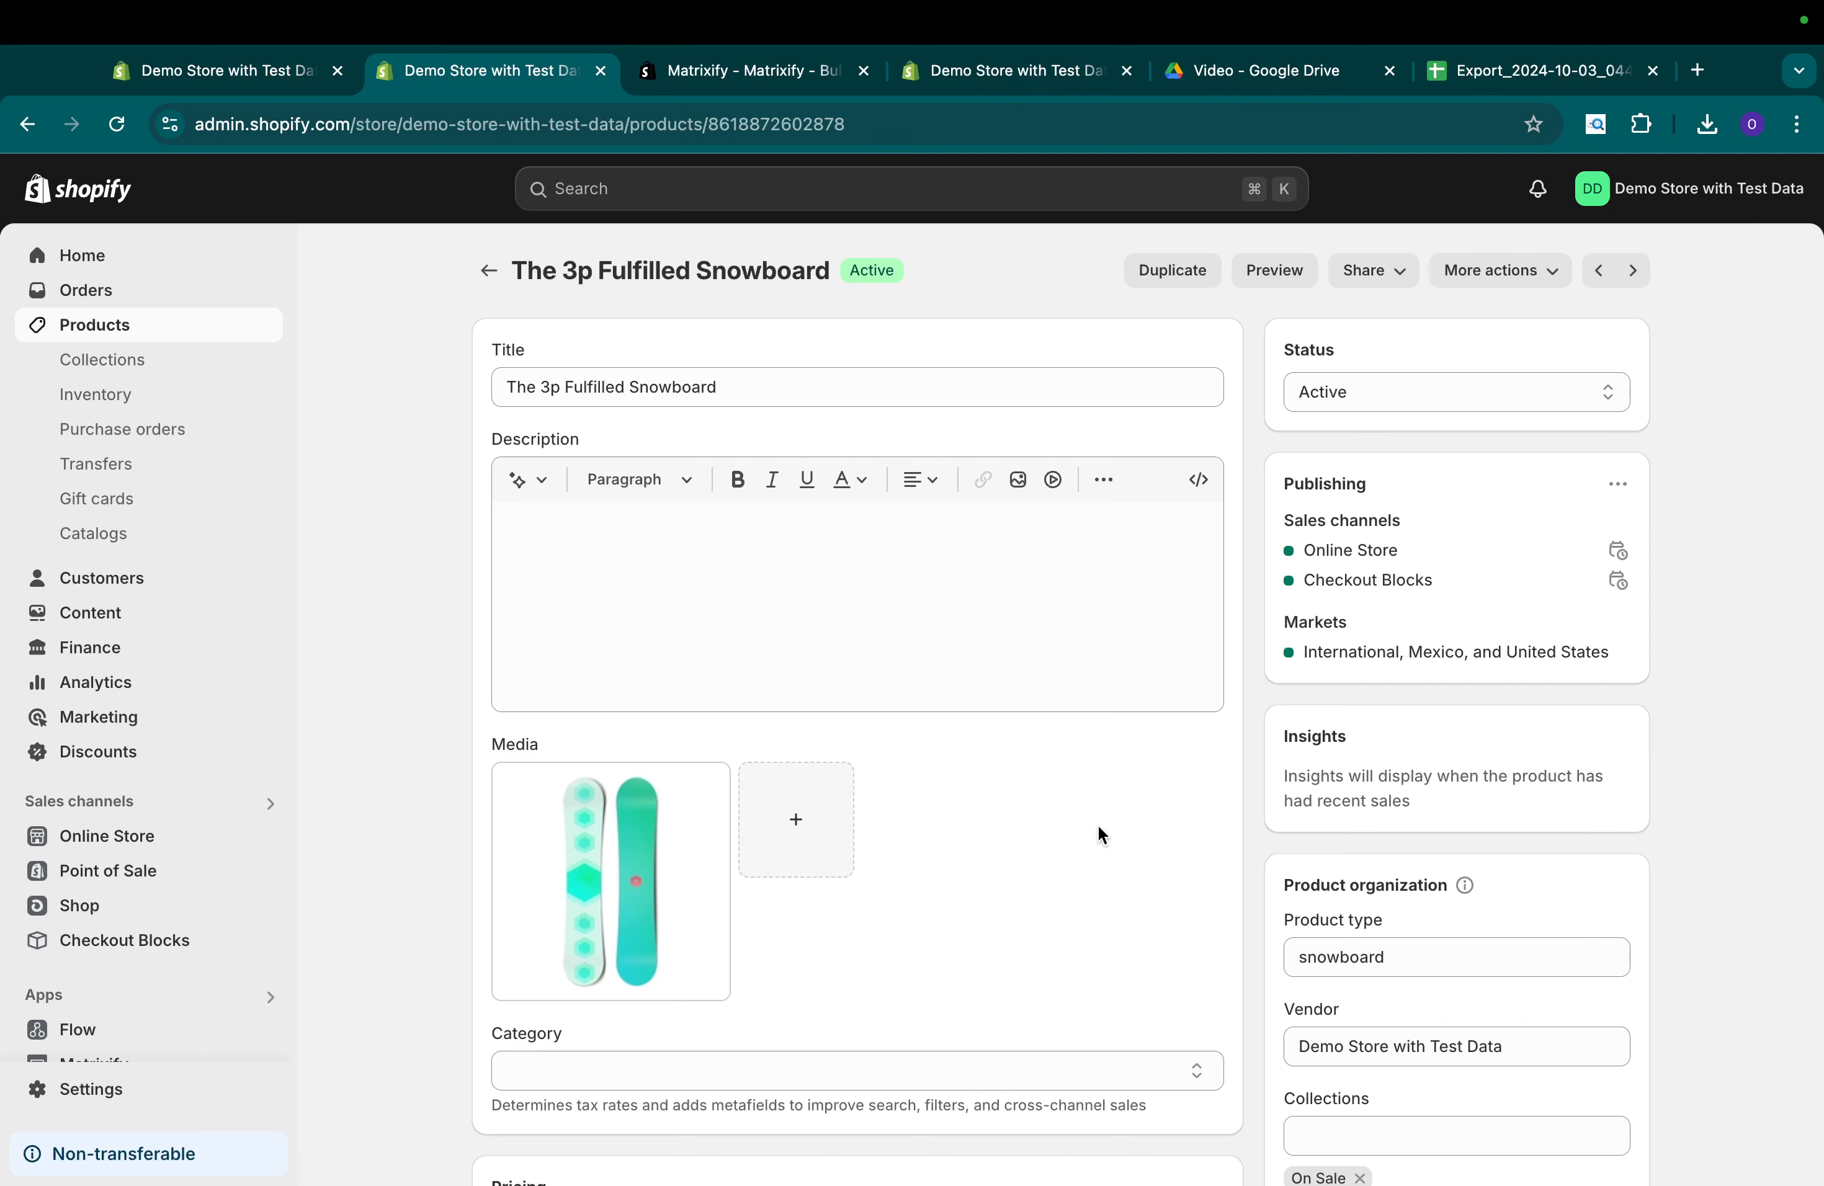
pyautogui.scroll(-15, 1194, 1037)
pyautogui.click(1210, 1027)
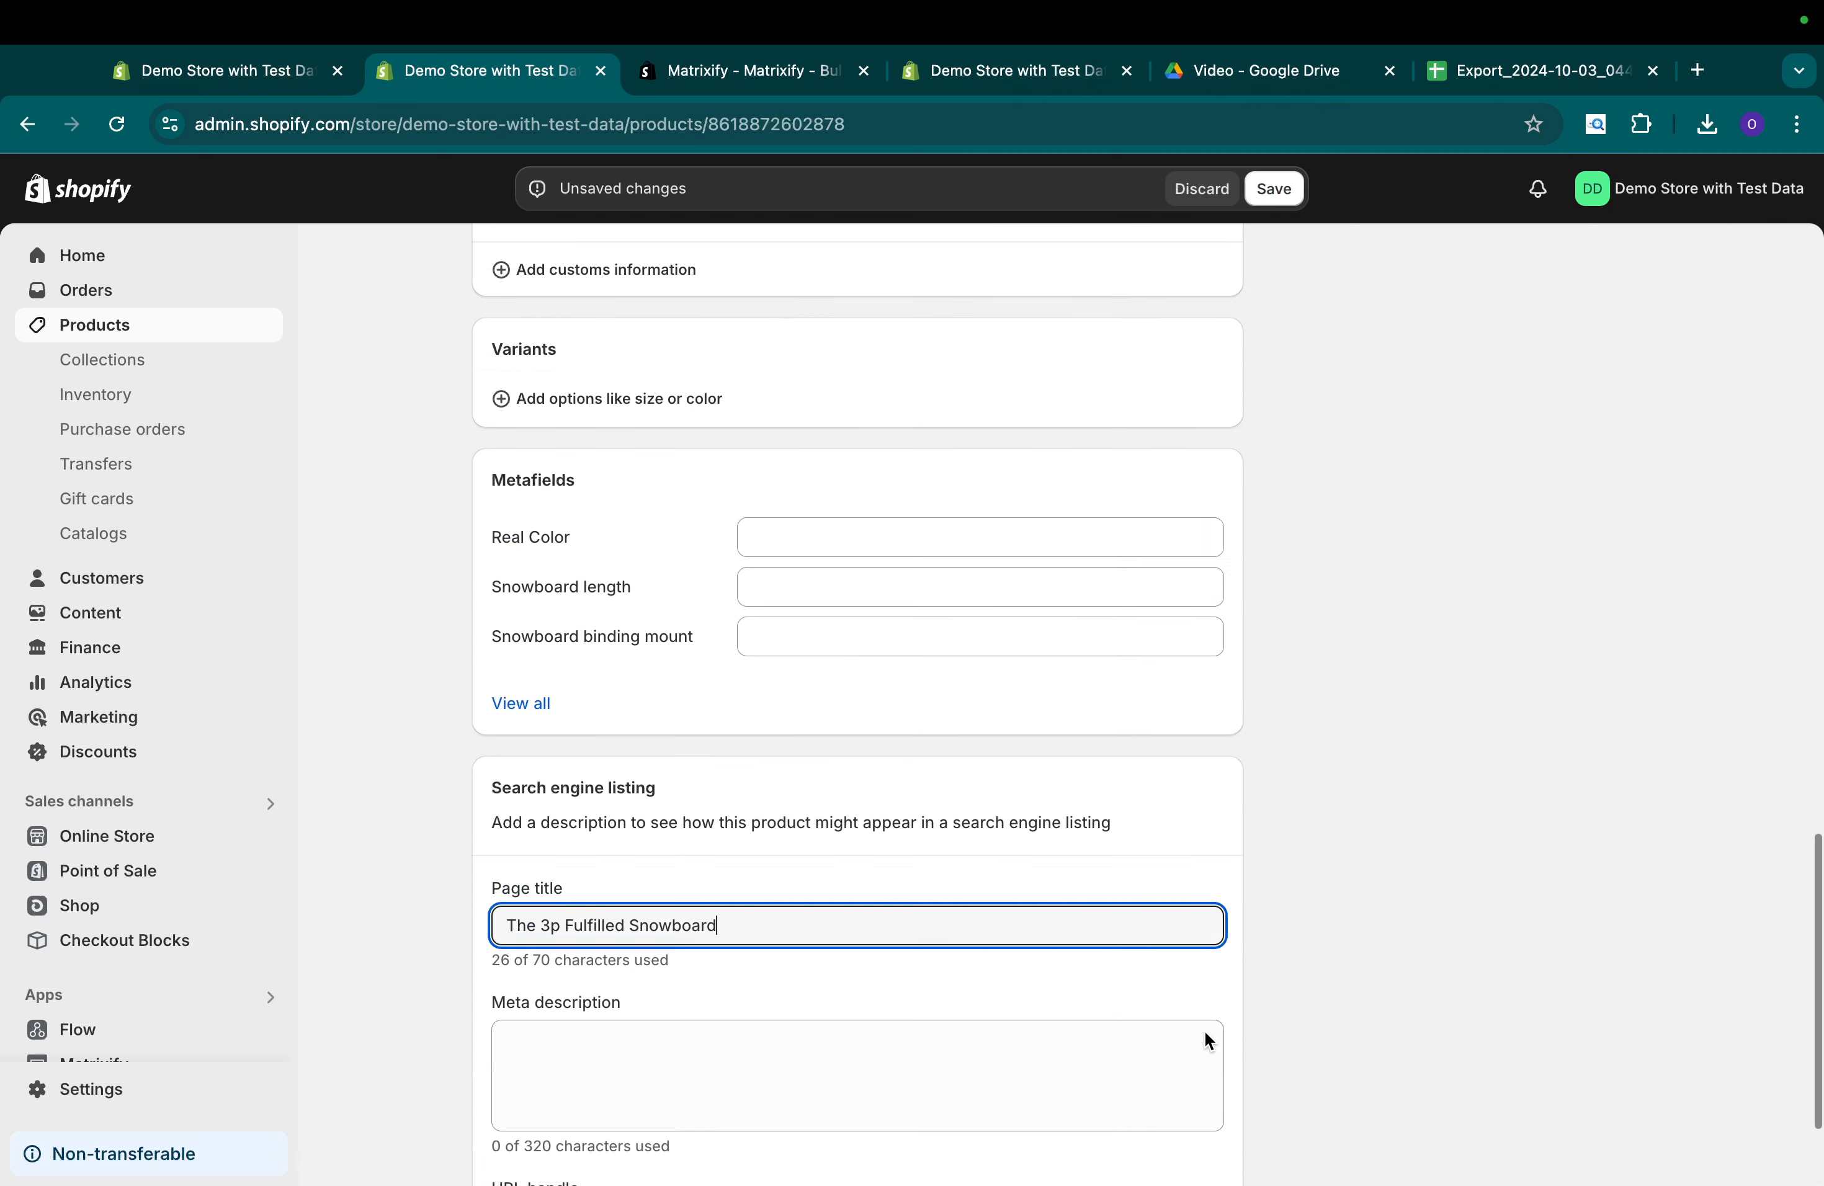
pyautogui.scroll(-5, 1174, 1028)
pyautogui.click(1071, 1065)
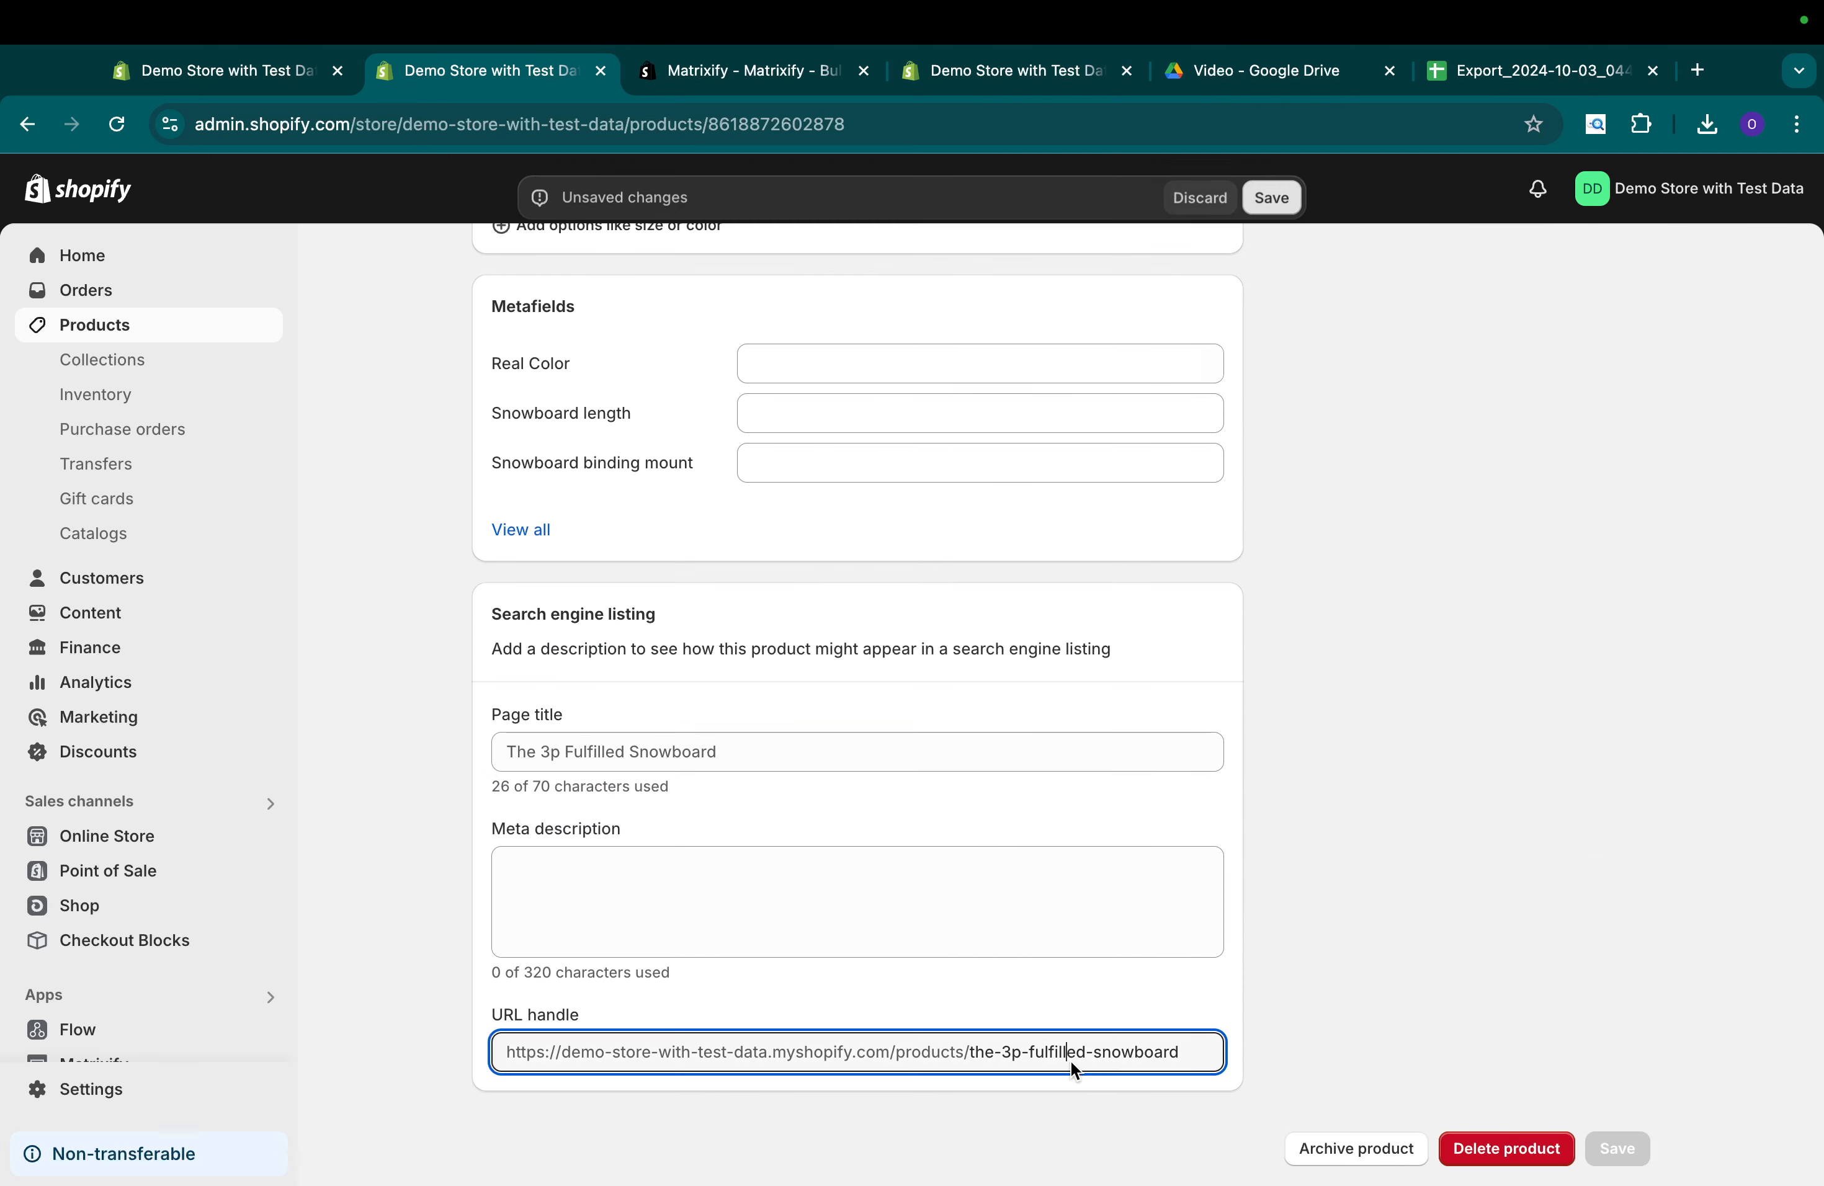
pyautogui.tripleClick(1046, 1057)
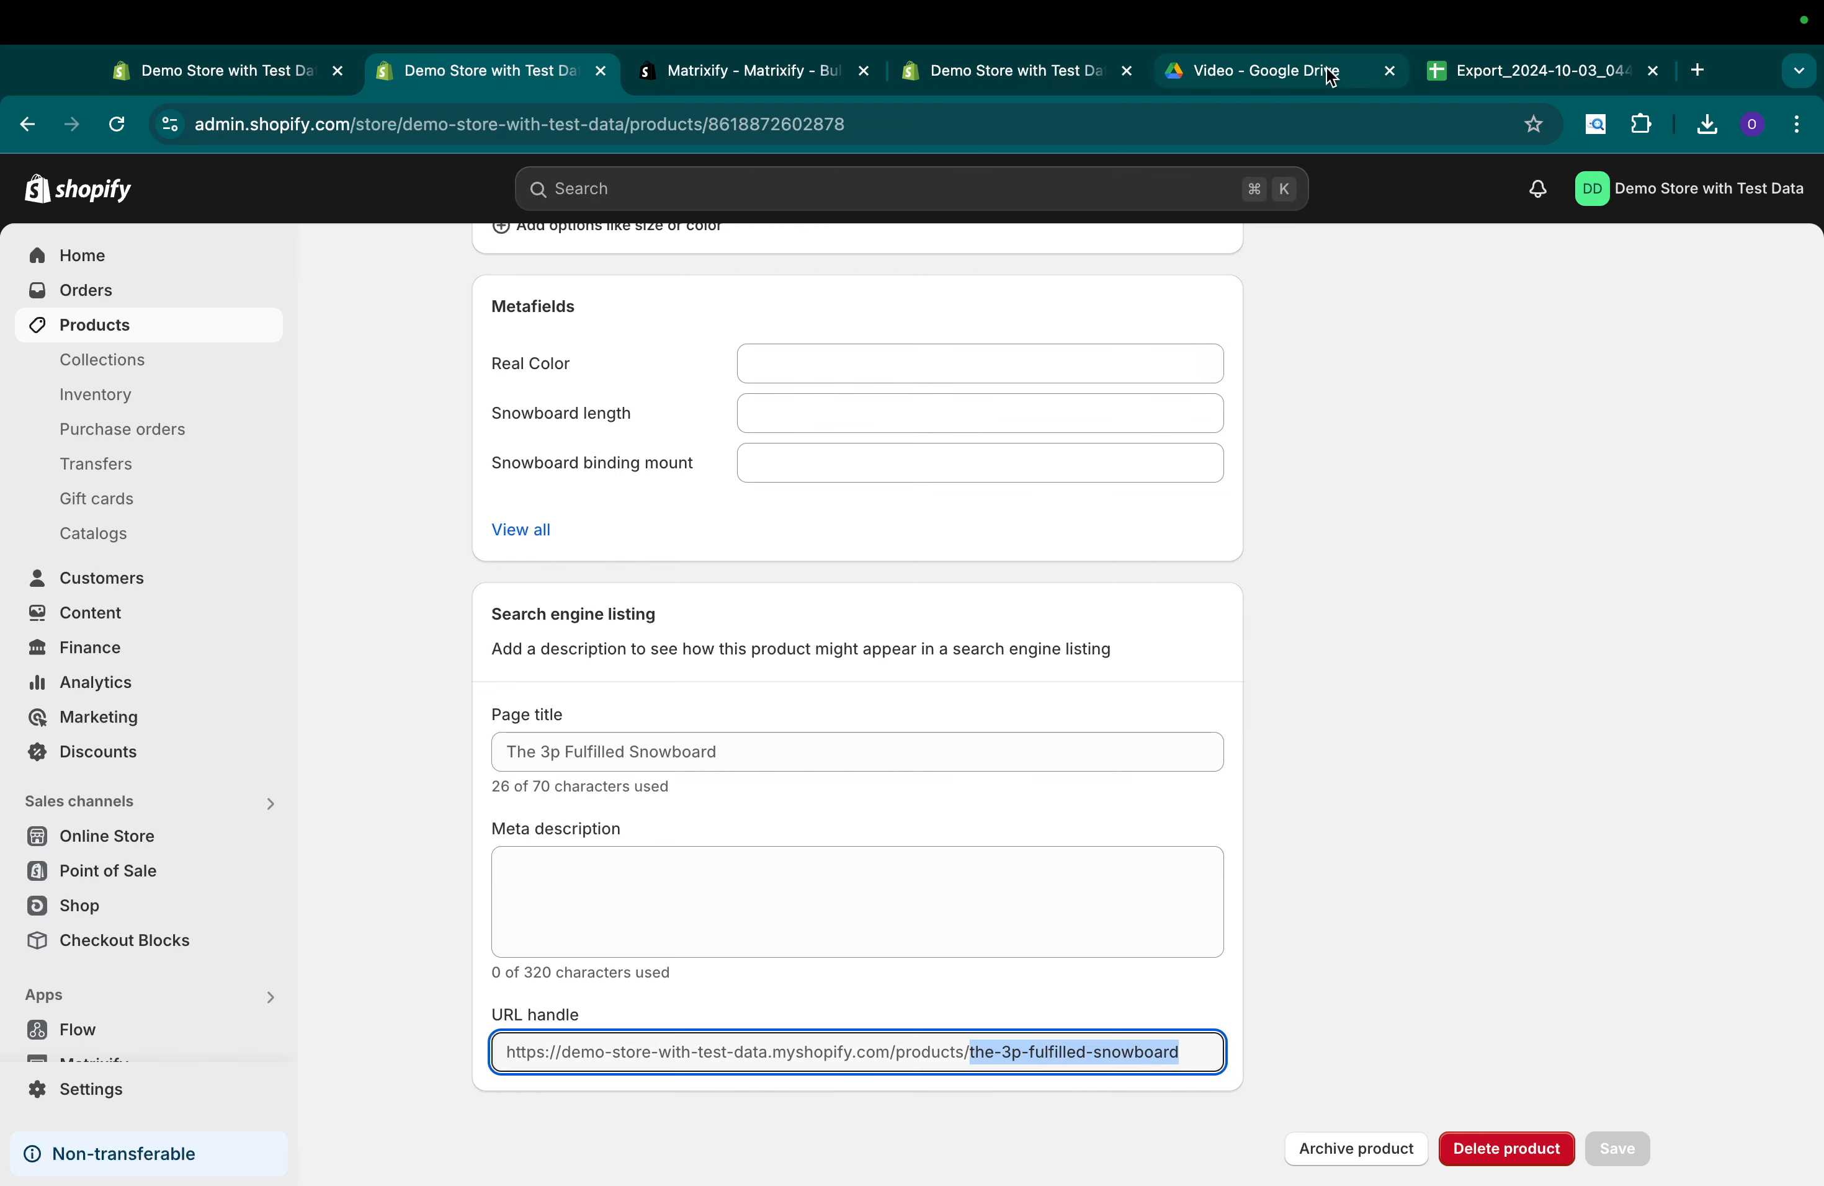
# Clear the product handles in S2:S4 of the Custom Collections sheet in Google Sheets and paste the-3p-fulfilled-snowboard into S2.
pyautogui.click(1528, 70)
pyautogui.click(1117, 407)
pyautogui.press('Delete')
pyautogui.press('Down')
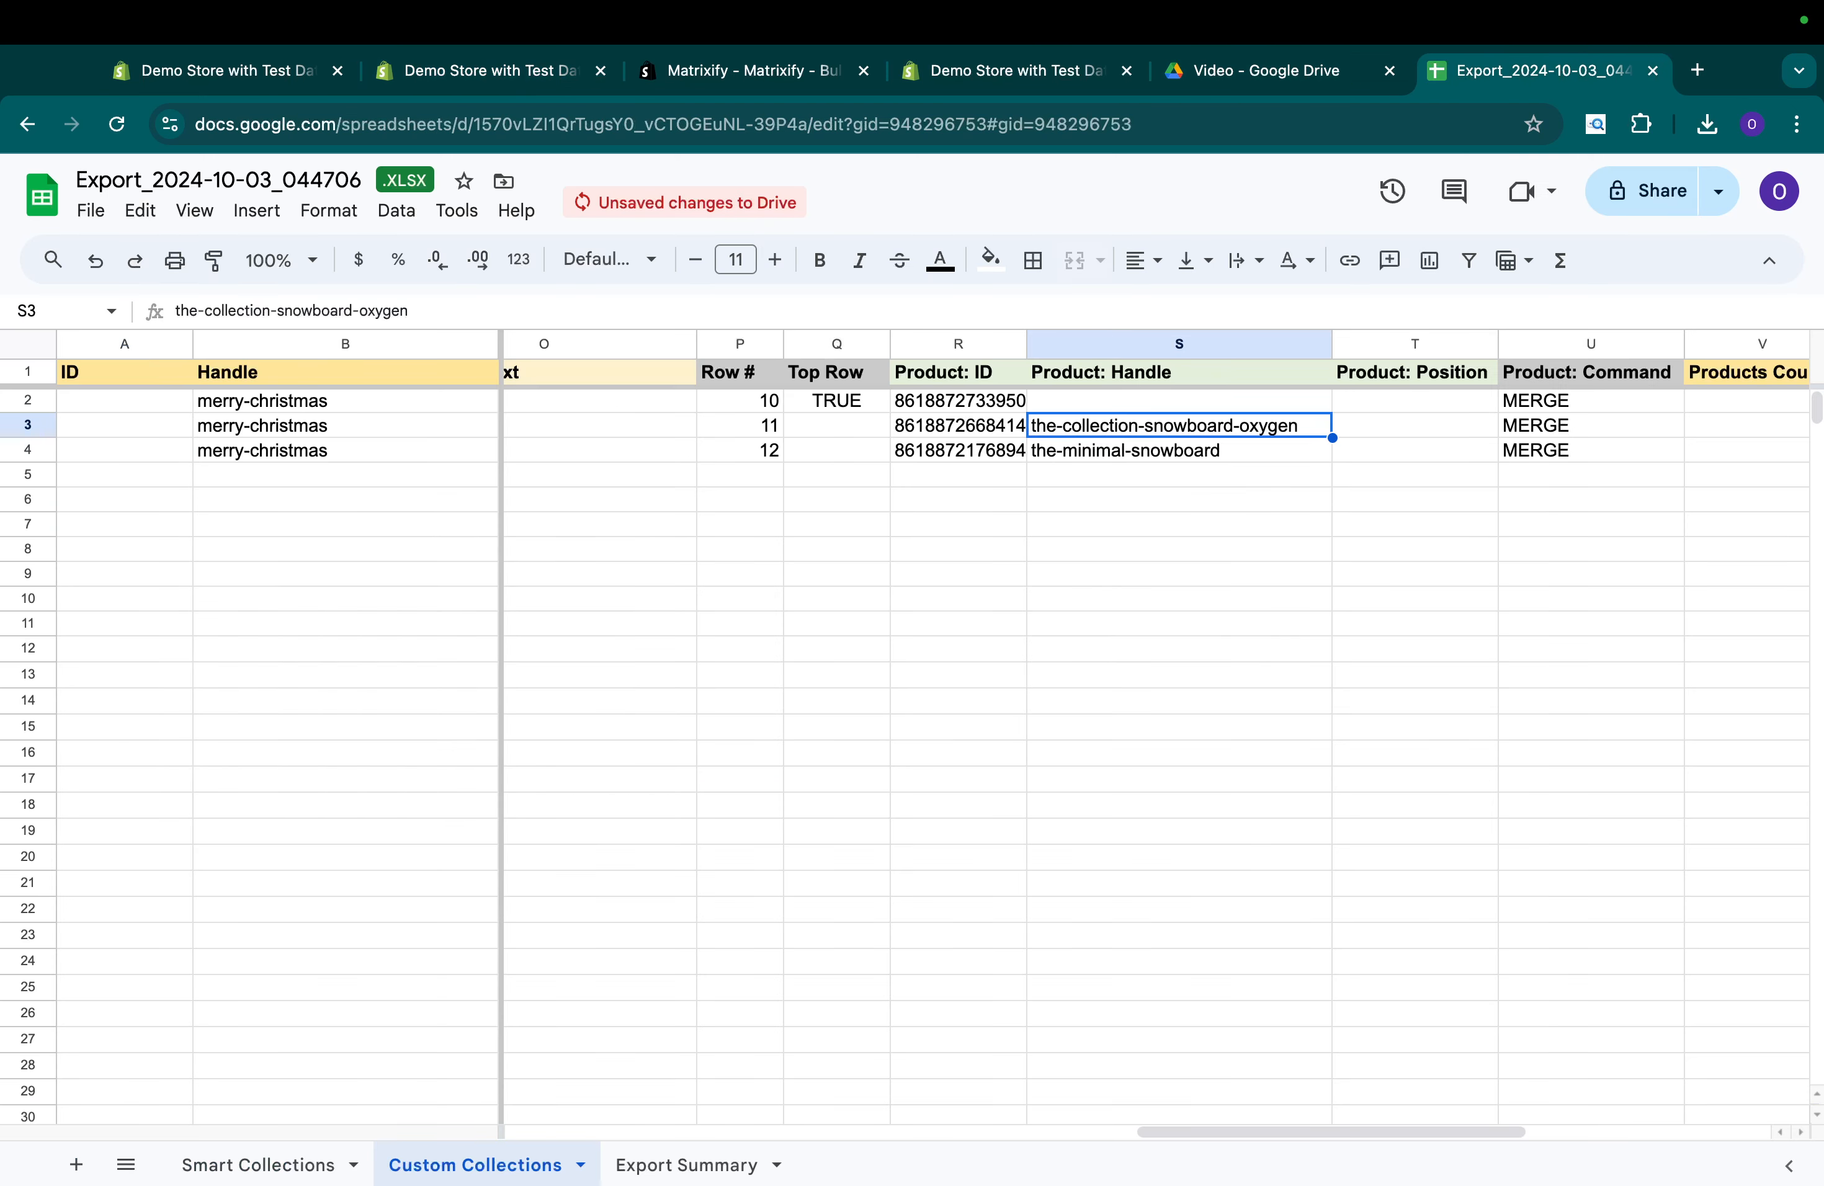
pyautogui.press('Delete')
pyautogui.press('Down')
pyautogui.press('Delete')
pyautogui.press('Up')
pyautogui.press('Up')
pyautogui.press('super+v')
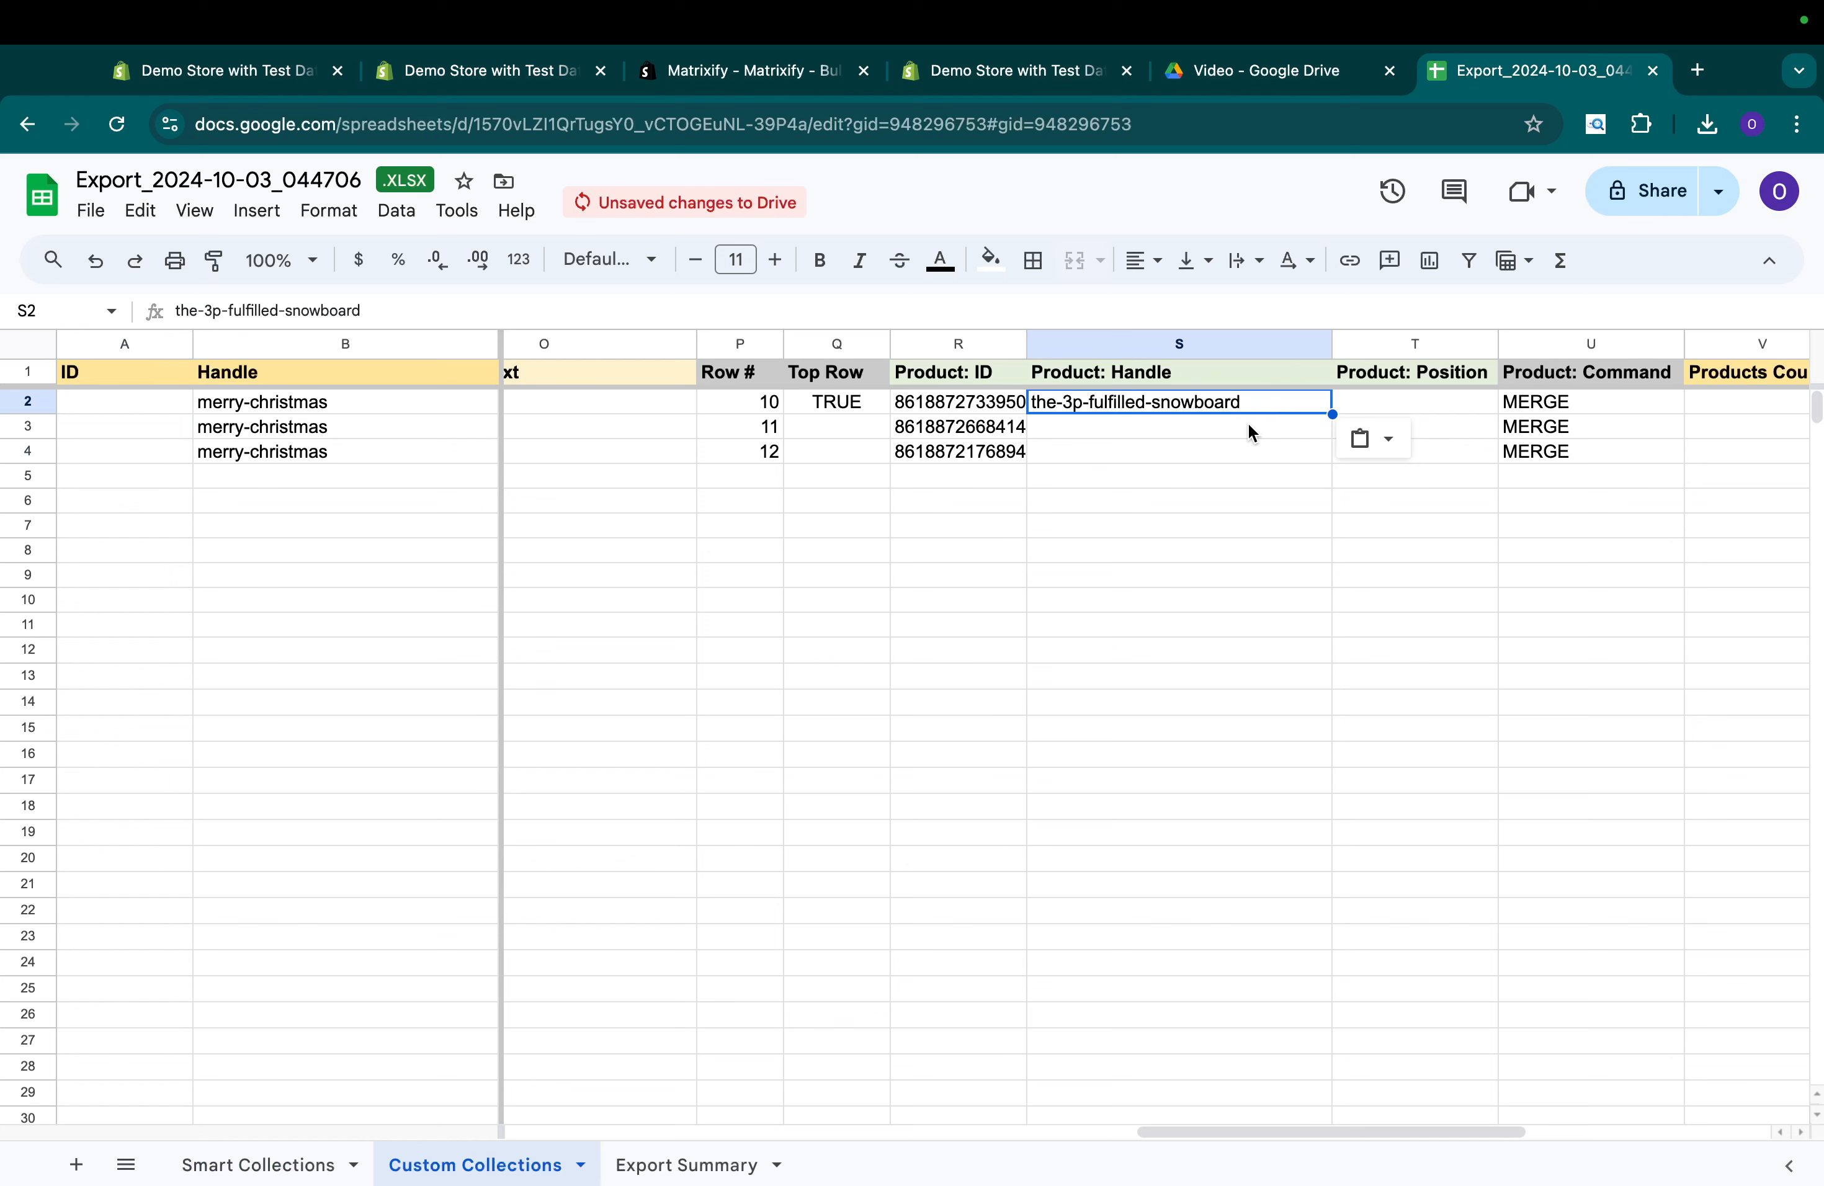
# Clear the product IDs in R2:R4 of the Custom Collections sheet.
pyautogui.click(1021, 410)
pyautogui.press('Delete')
pyautogui.press('Down')
pyautogui.press('Delete')
pyautogui.press('Down')
pyautogui.press('Delete')
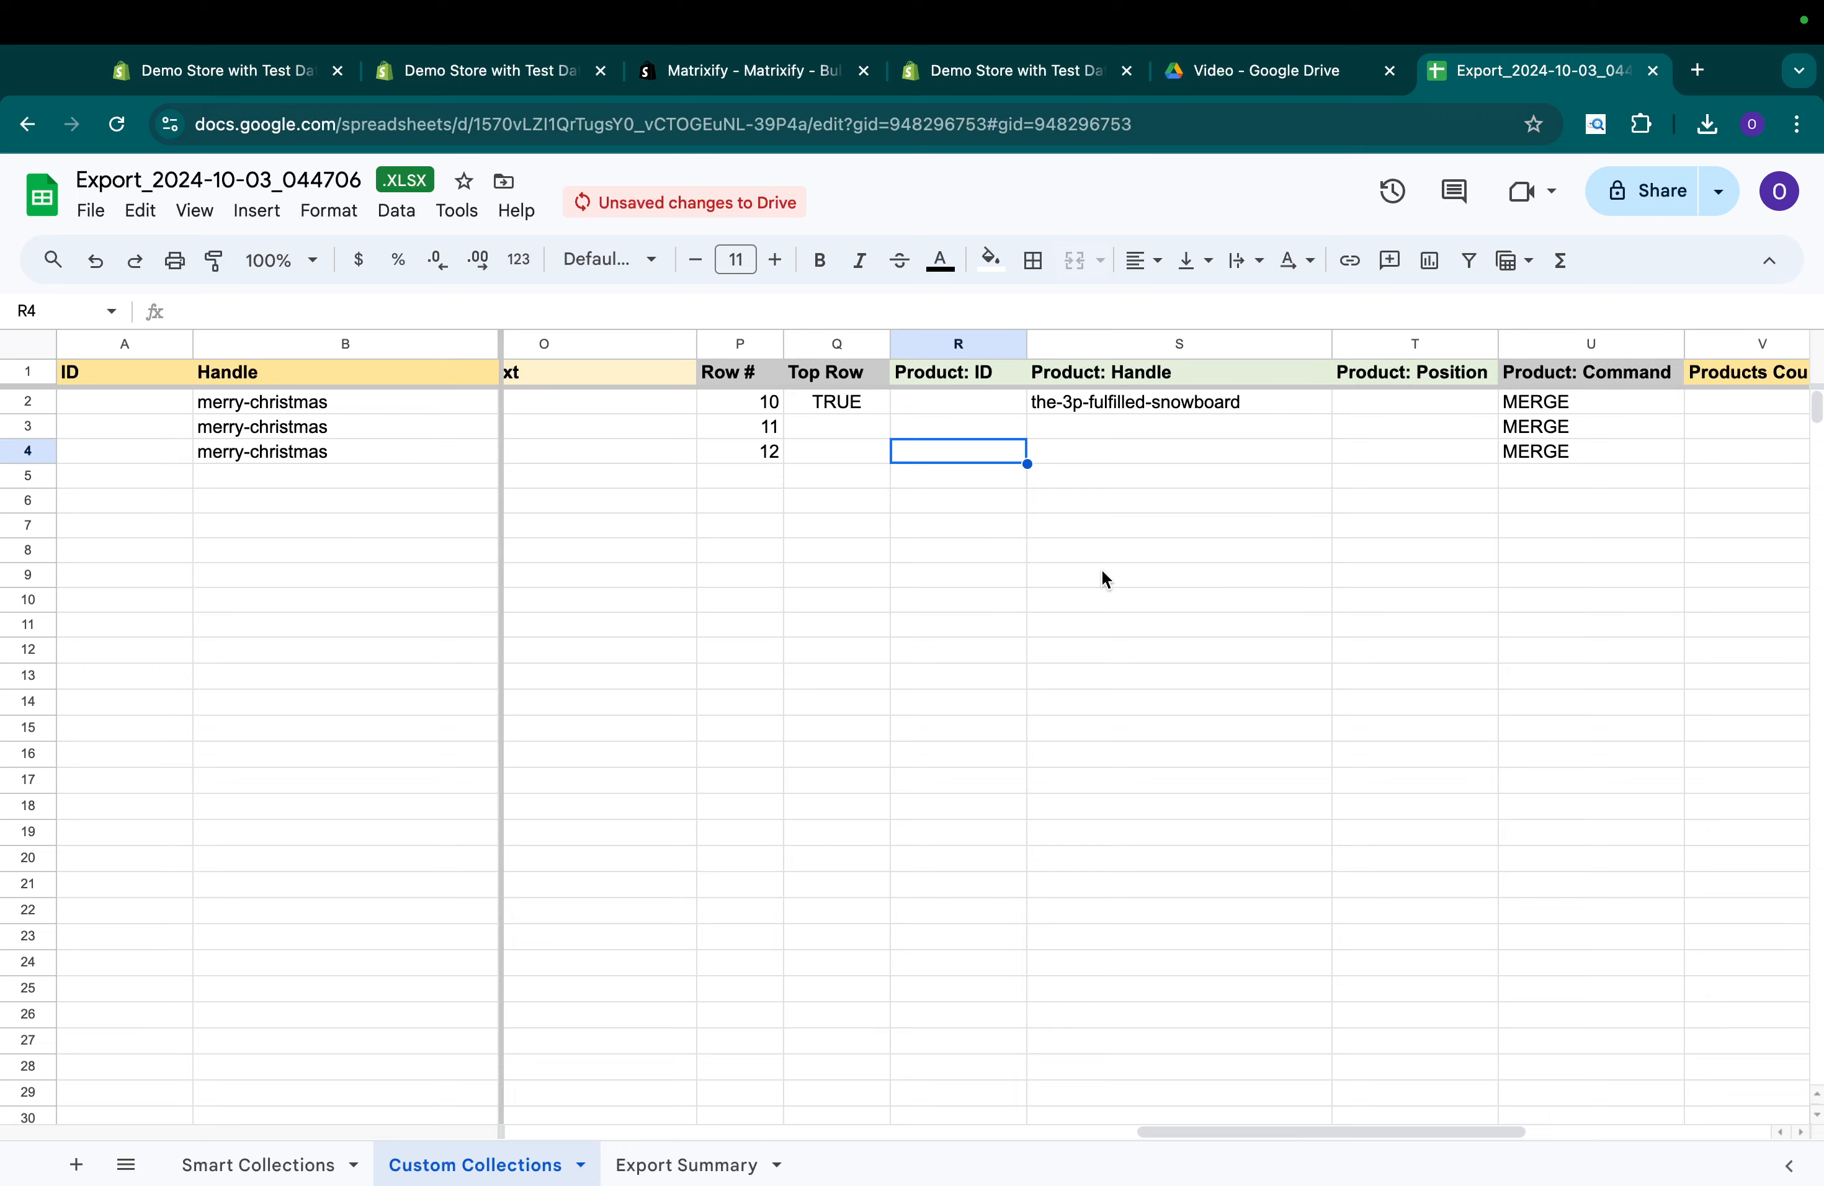
# Open The Hidden Snowboard in Shopify's products and copy its URL handle, the-hidden-snowboard, from the search engine listing.
pyautogui.click(484, 70)
pyautogui.click(309, 77)
pyautogui.click(485, 70)
pyautogui.click(130, 325)
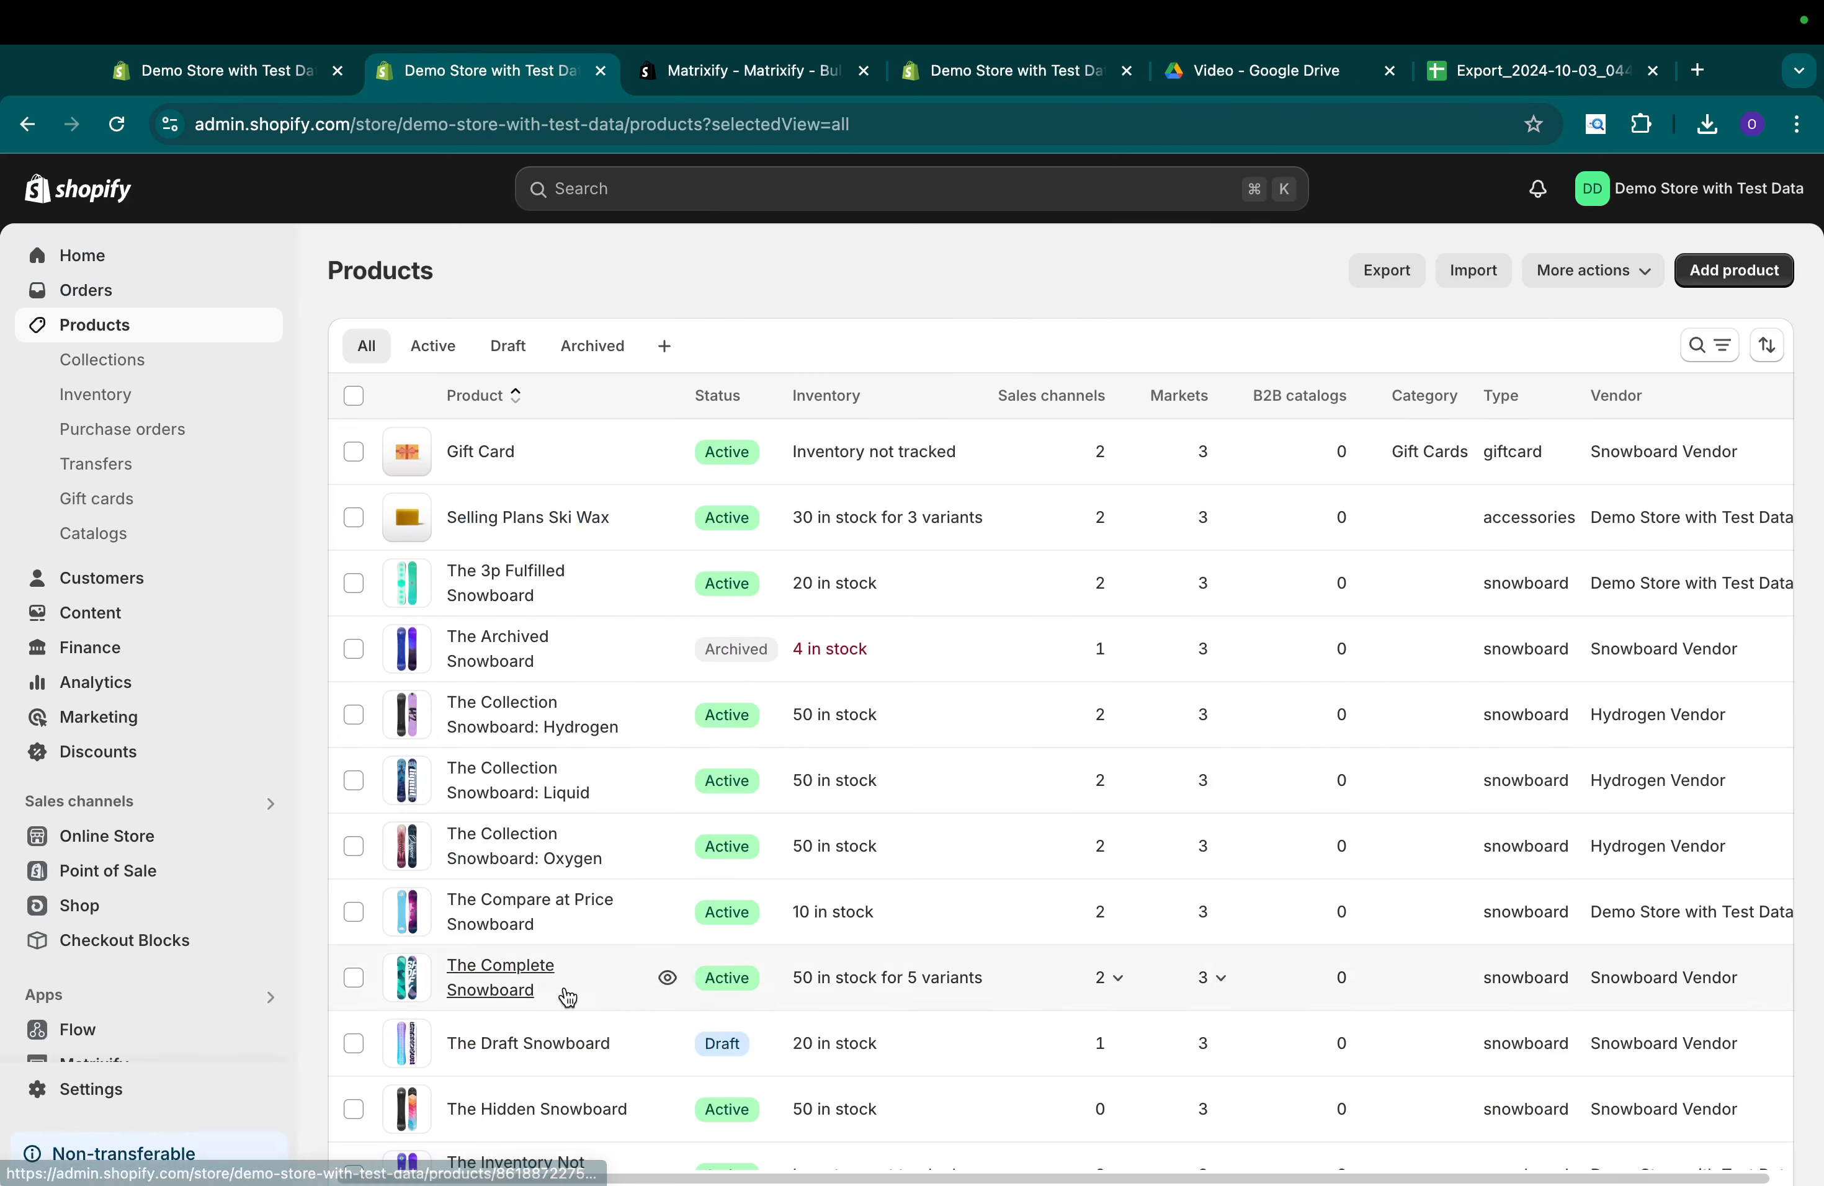
pyautogui.scroll(-3, 517, 1032)
pyautogui.click(524, 933)
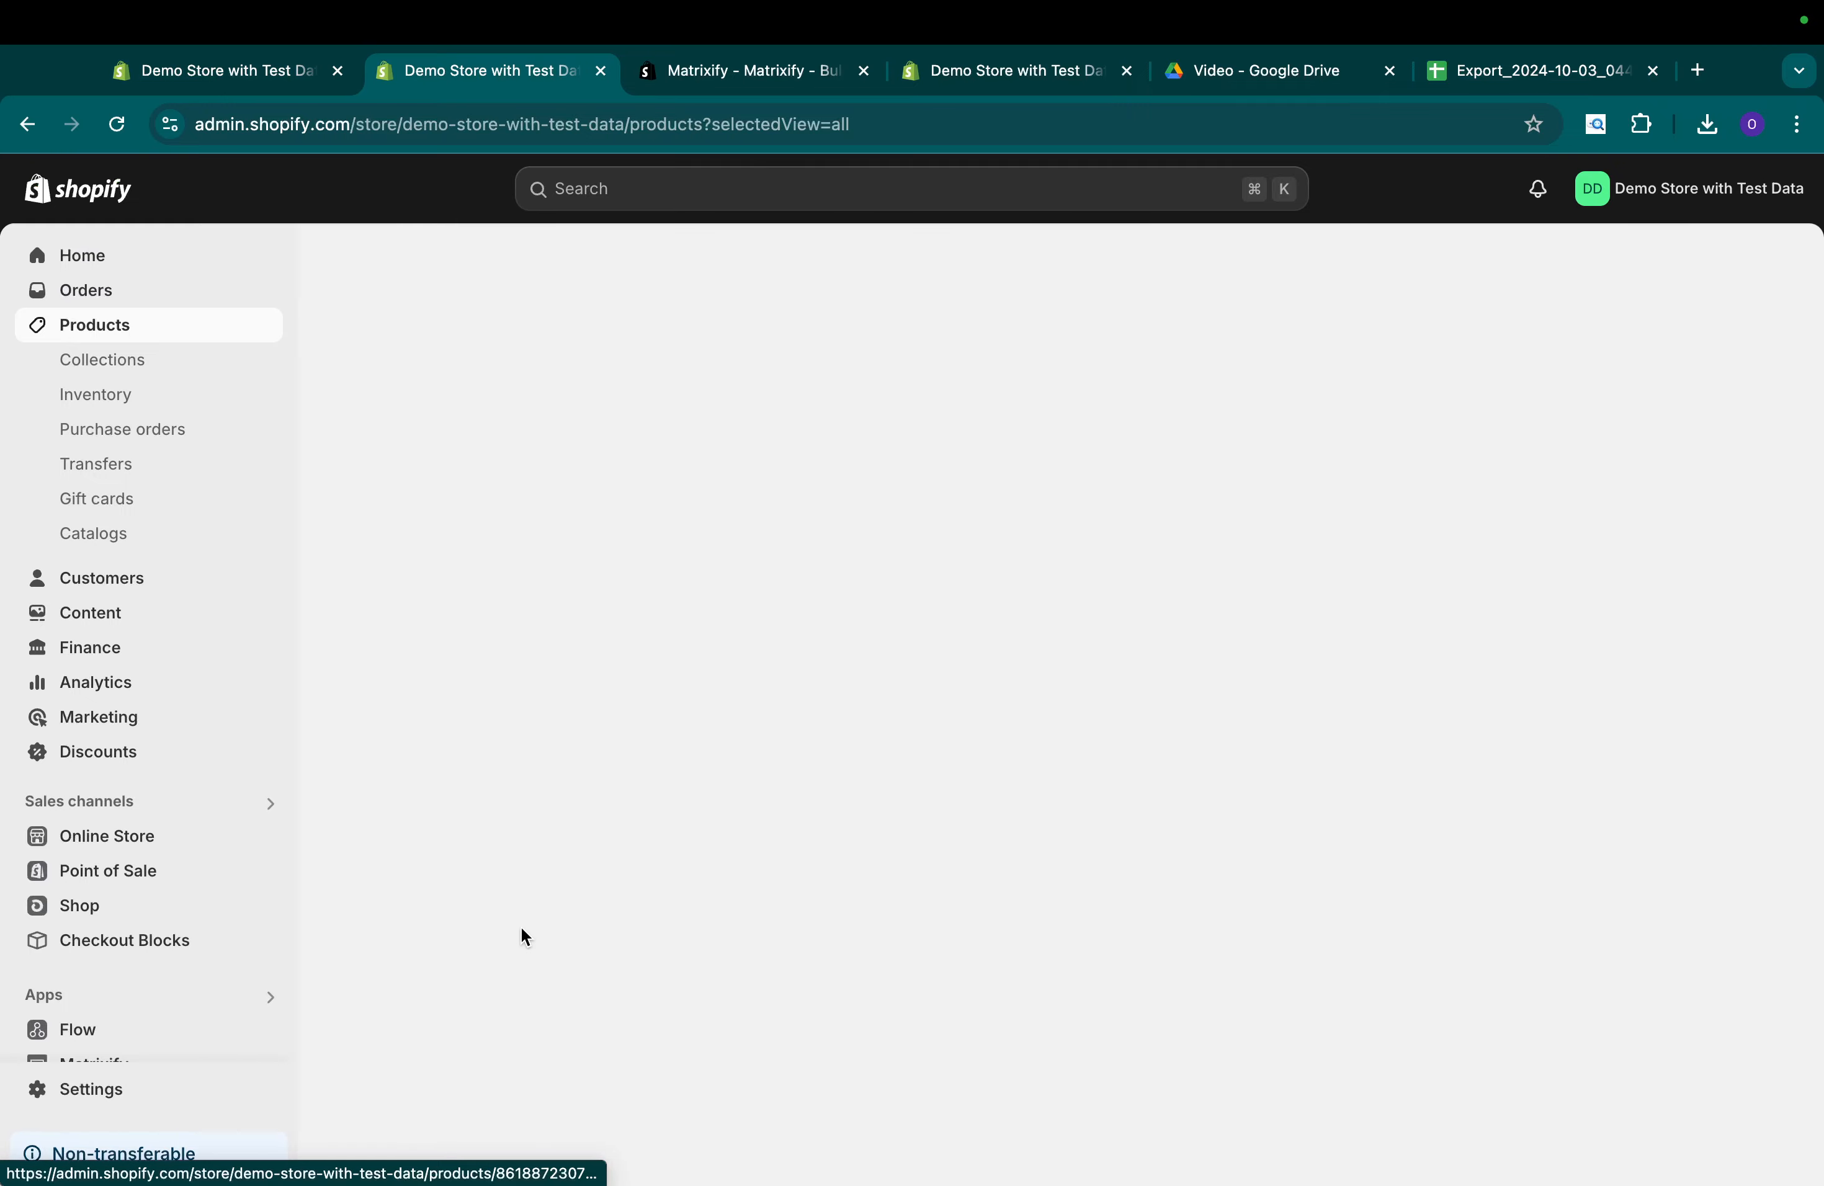
pyautogui.scroll(-10, 1229, 806)
pyautogui.click(1211, 895)
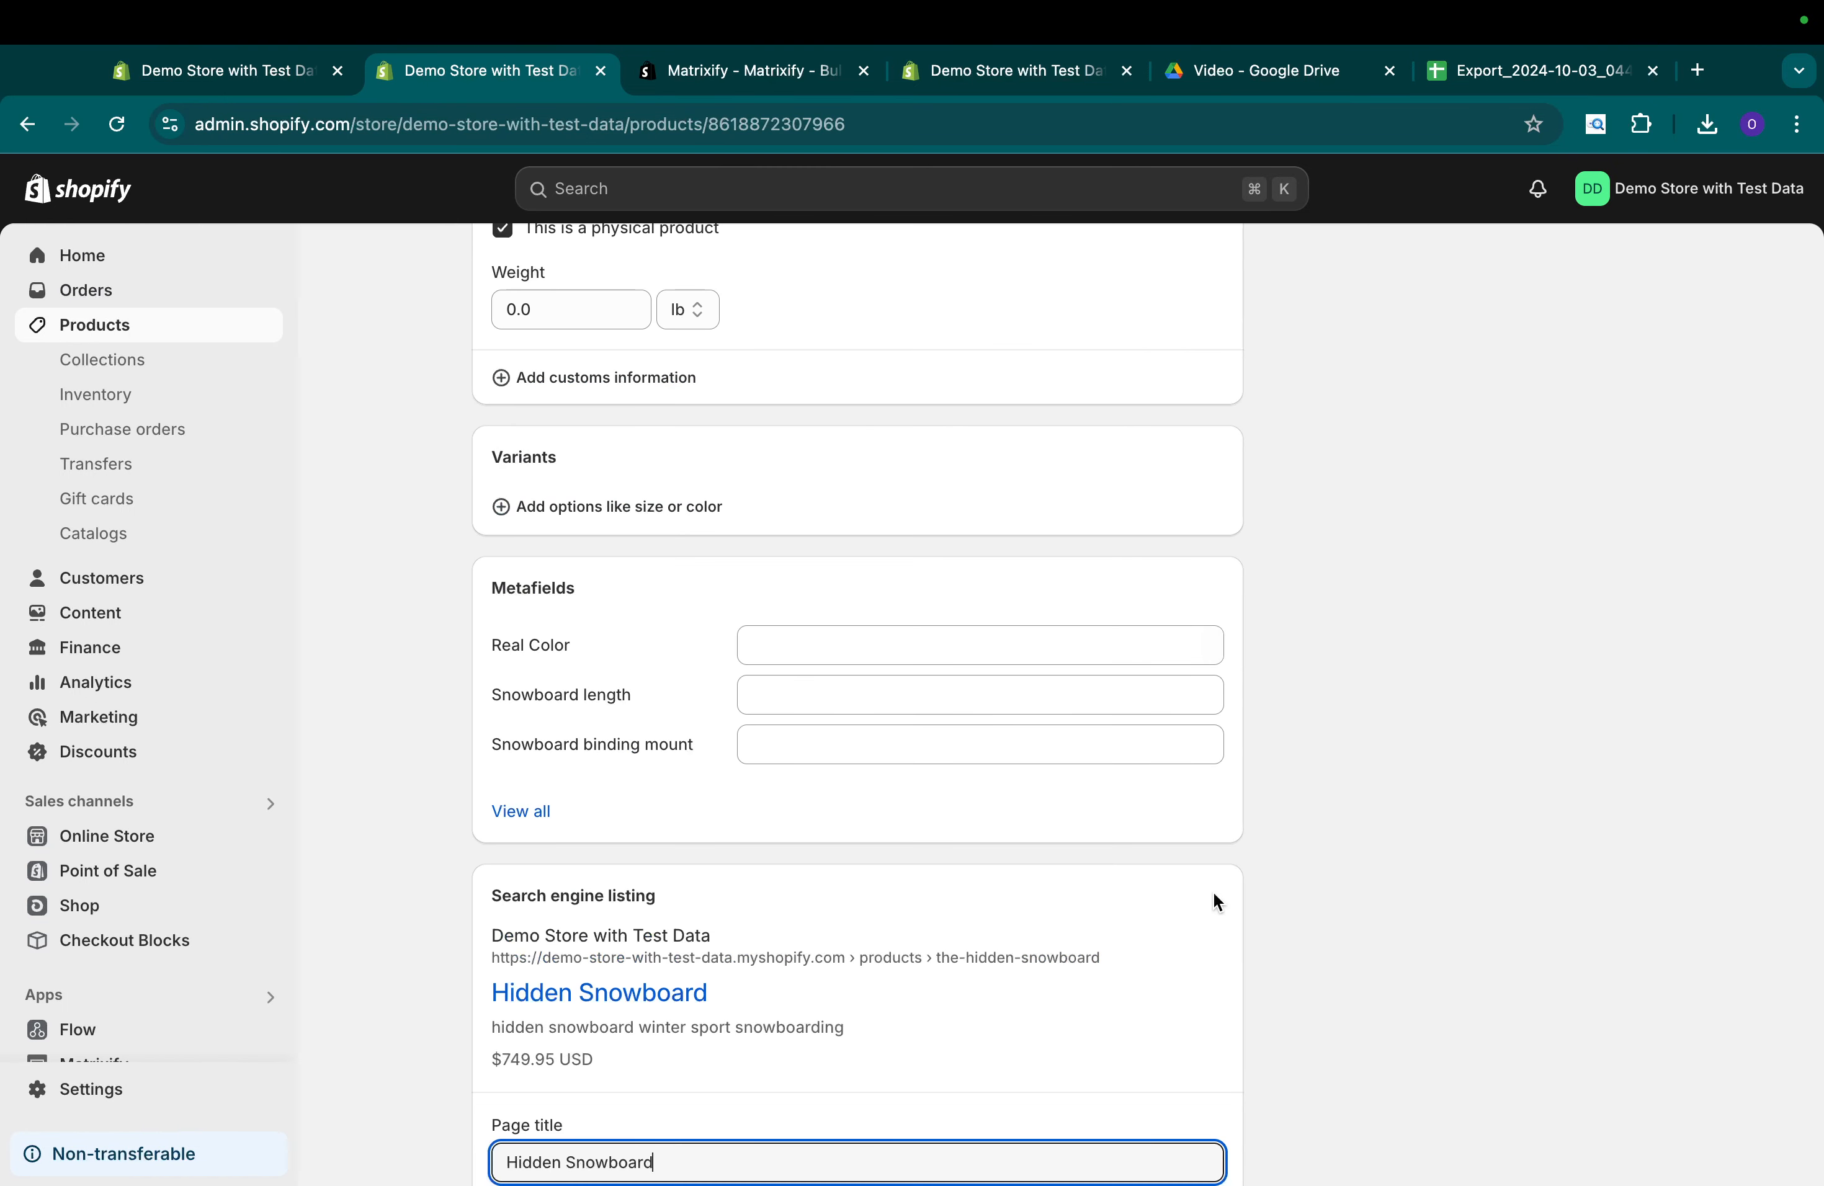
pyautogui.scroll(-5, 1194, 932)
pyautogui.click(1100, 1046)
pyautogui.moveTo(1149, 1052); pyautogui.dragTo(971, 1052)
pyautogui.hotkey('ctrl', 'c')
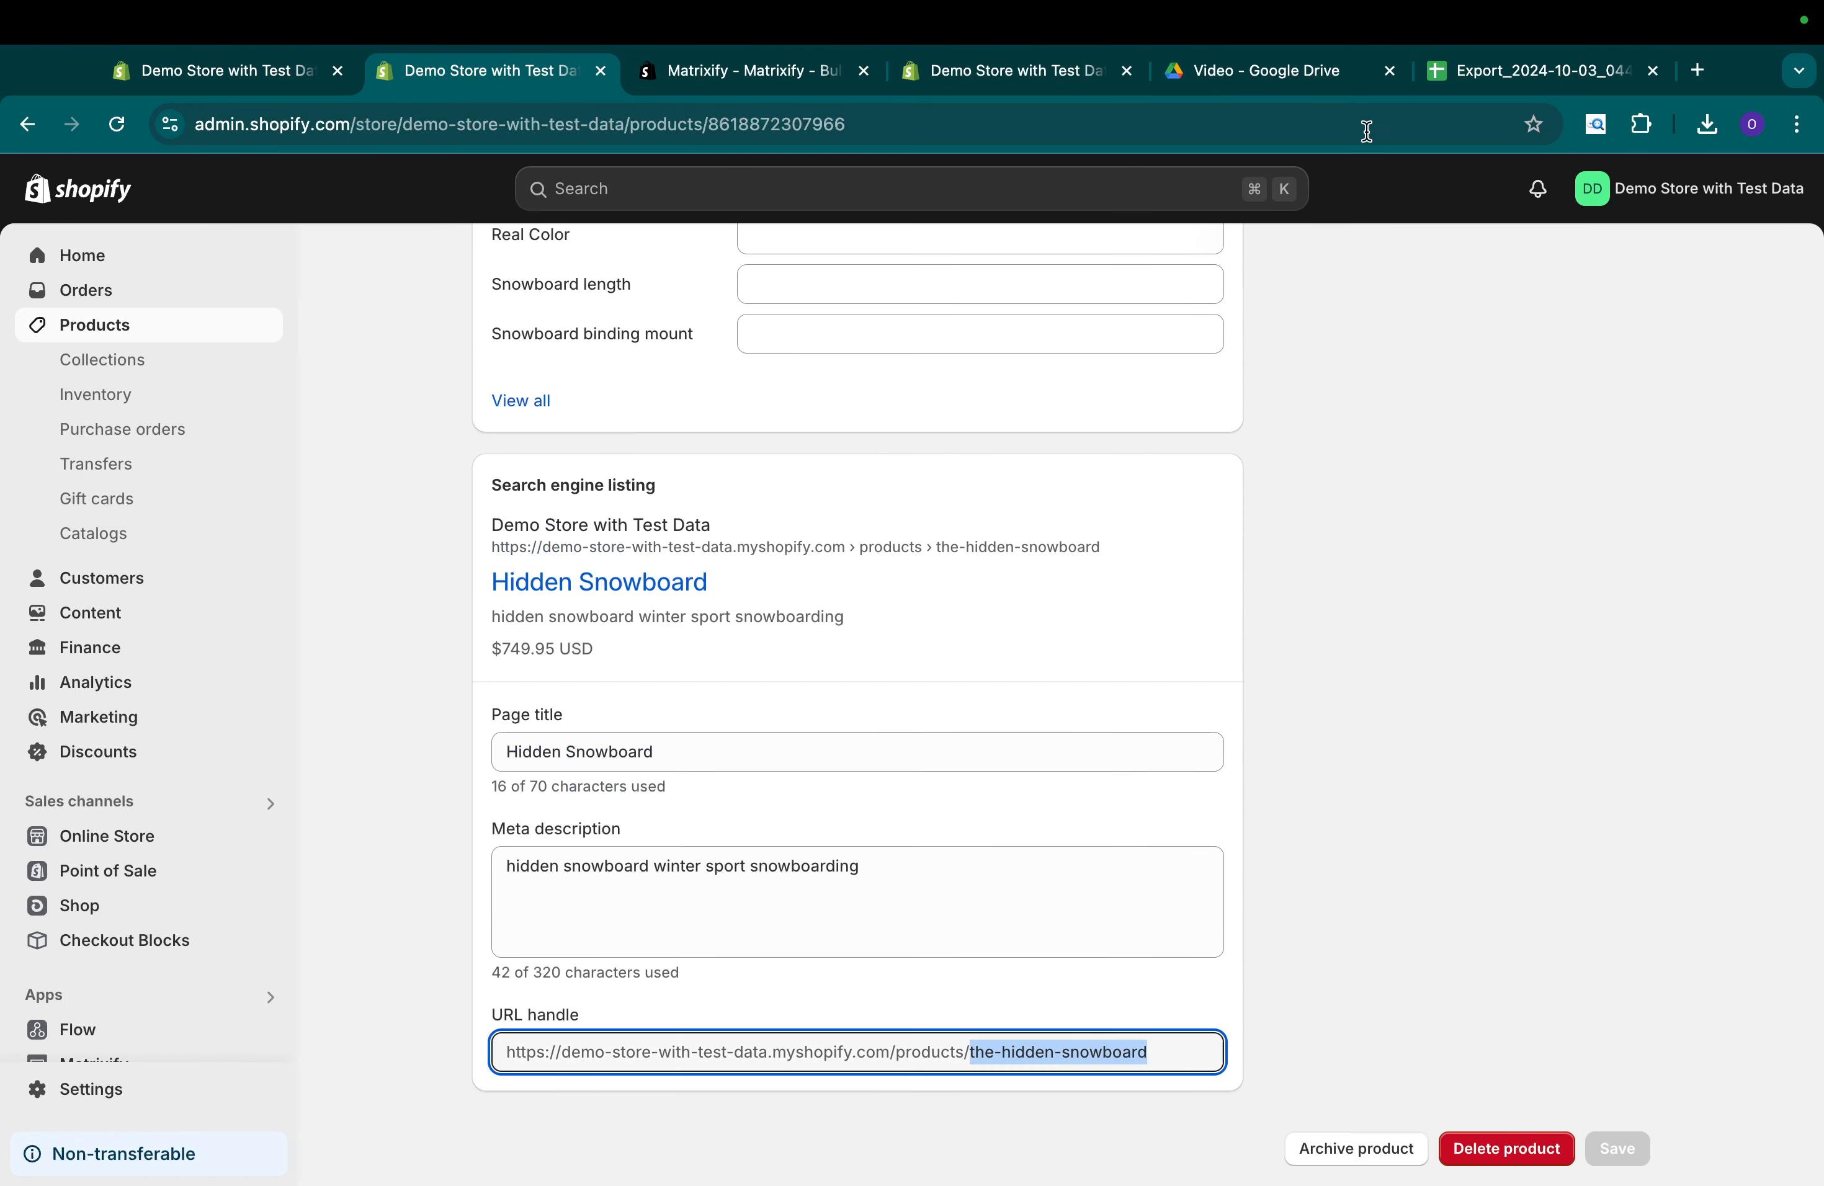
# Return to the Custom Collections sheet in Google Sheets and paste the-hidden-snowboard as the product handle in S3.
pyautogui.click(1483, 73)
pyautogui.click(1225, 125)
pyautogui.hotkey('ctrl', 'v')
pyautogui.hotkey('ctrl', 'a')
pyautogui.press('BackSpace')
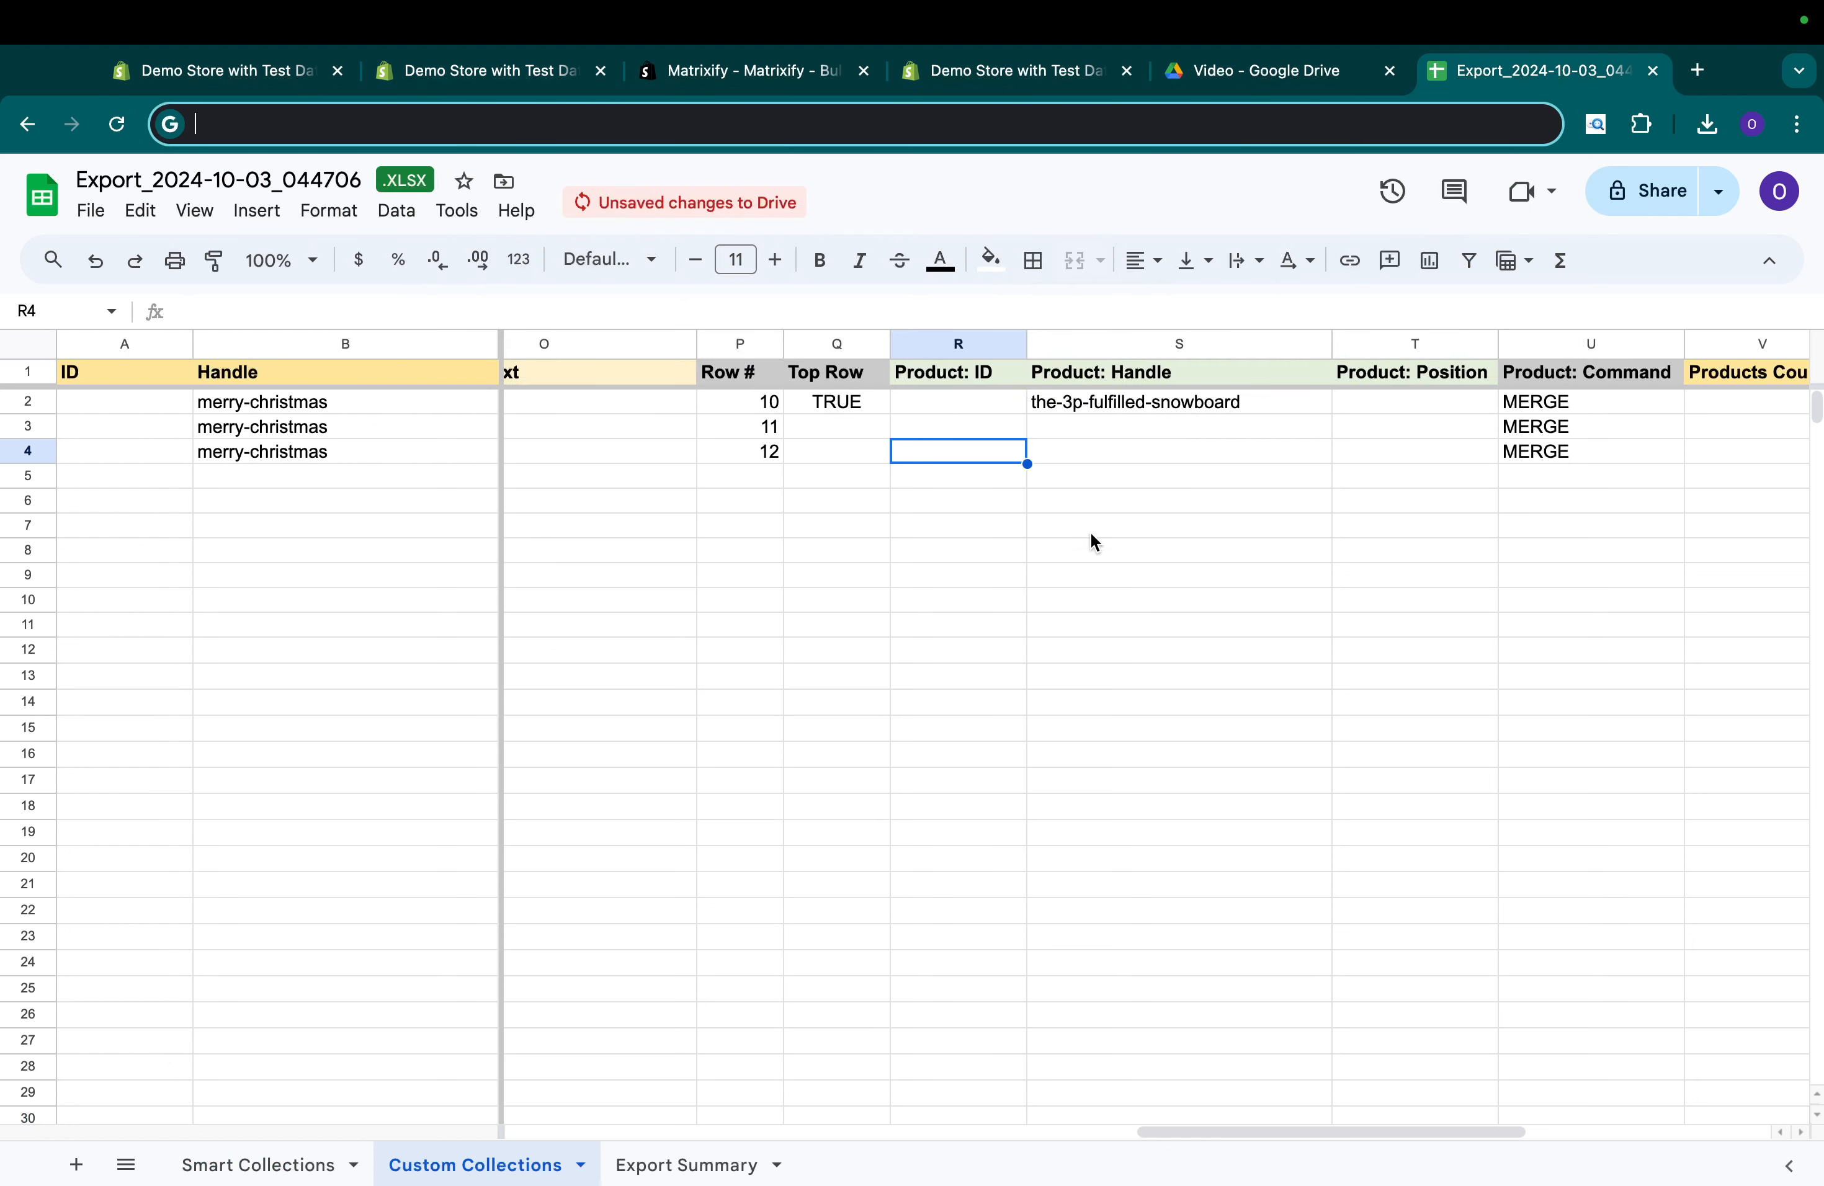
pyautogui.click(1078, 423)
pyautogui.hotkey('ctrl', 'v')
# Renumber the two merry-christmas product rows by entering 1 in P2 and 2 in P3 under Row #.
pyautogui.click(770, 404)
pyautogui.write('1')
pyautogui.press('Return')
pyautogui.write('2')
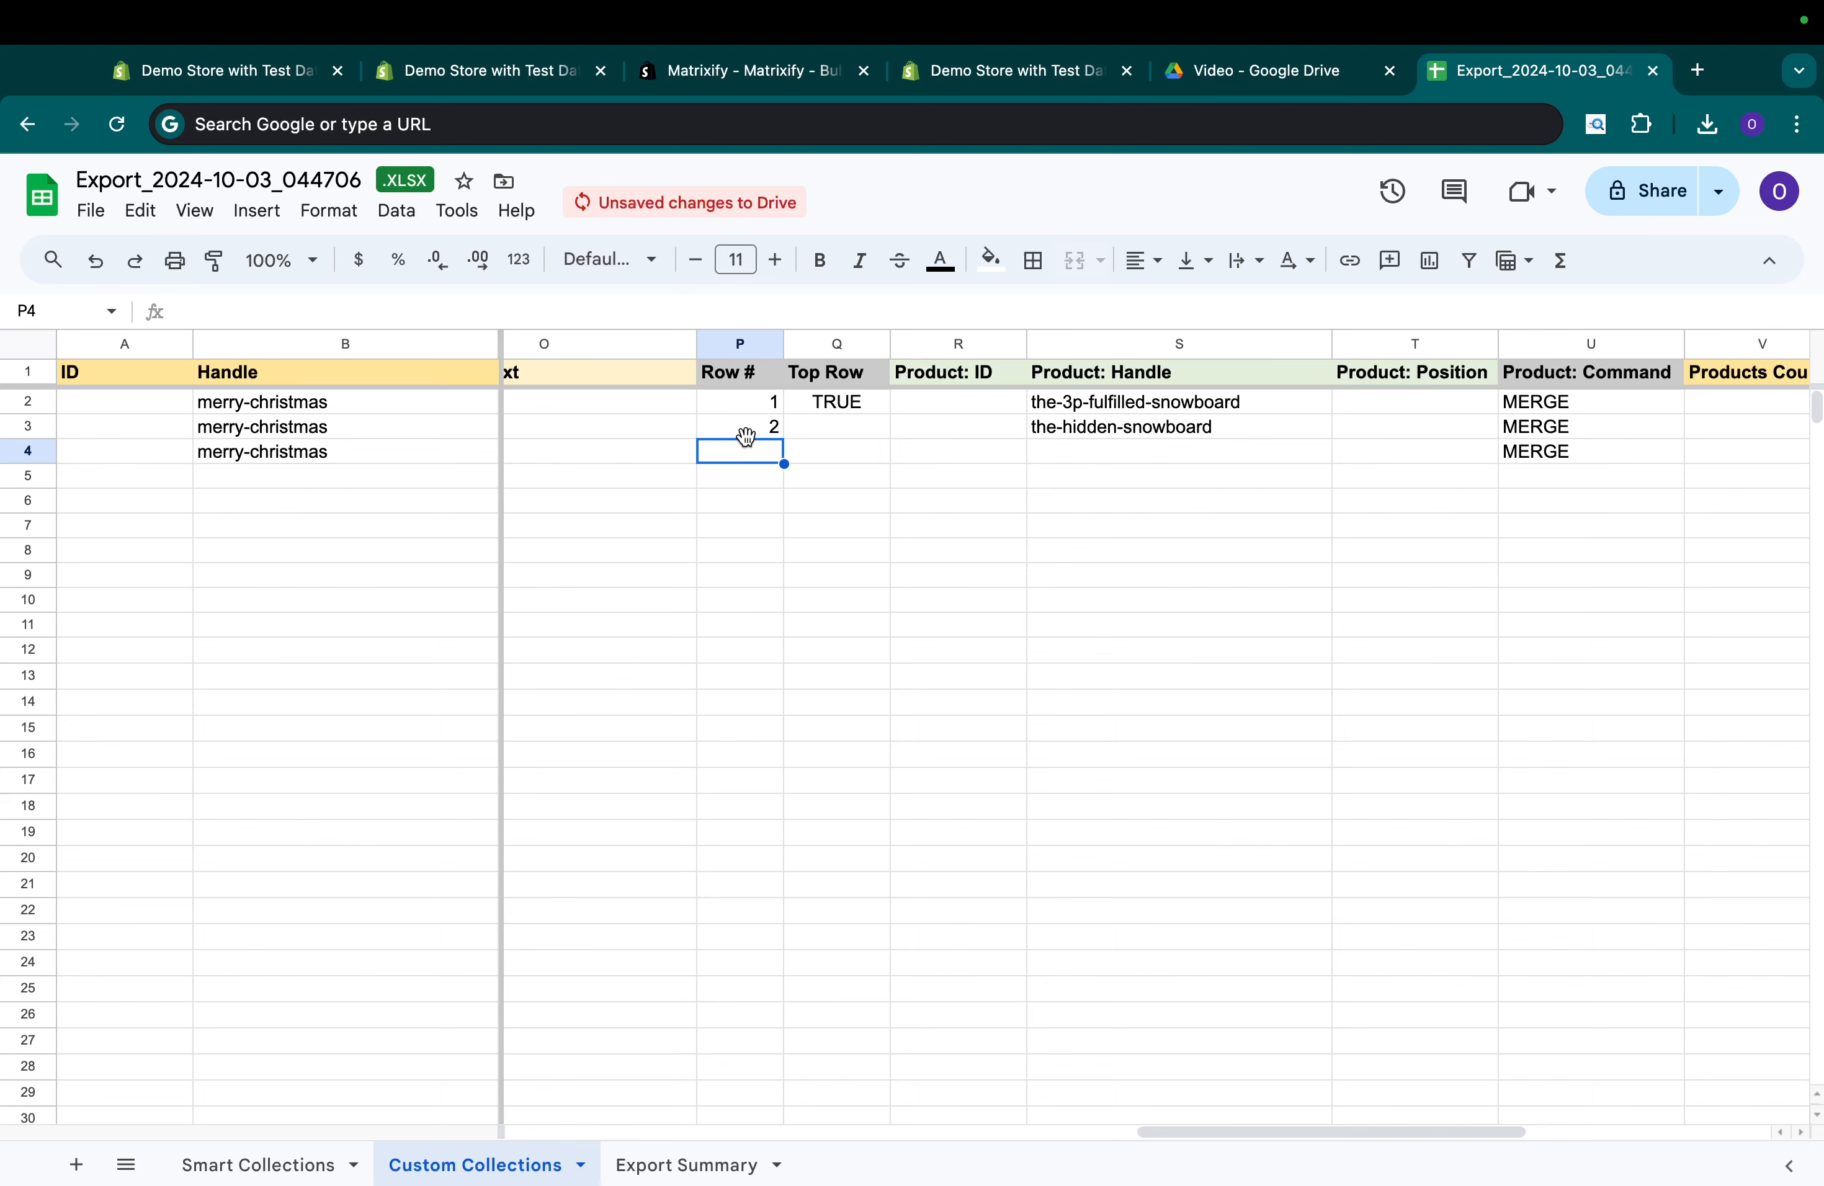
# Delete row 4, the merry-christmas row without a product handle, from the Custom Collections sheet.
pyautogui.hscroll(3, 1112, 448)
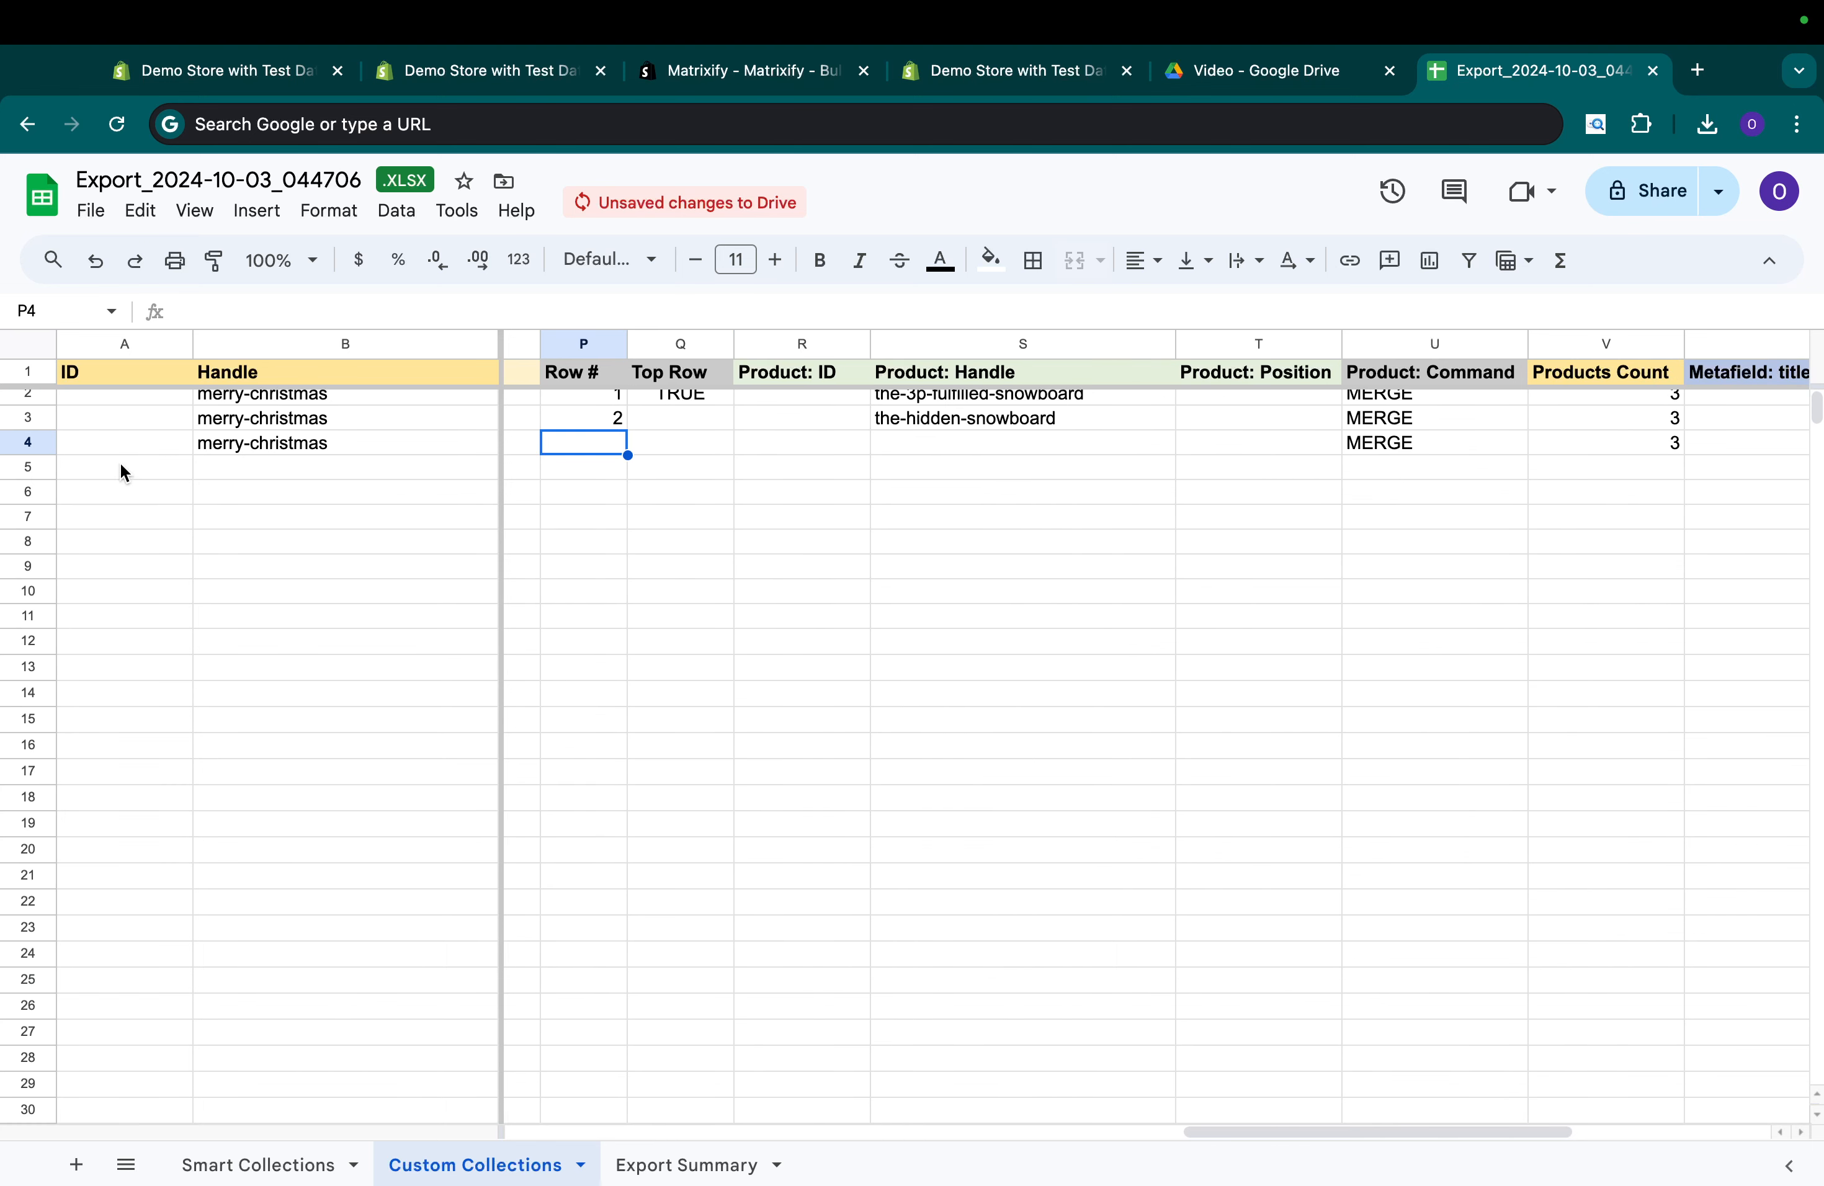
pyautogui.rightClick(28, 444)
pyautogui.click(175, 728)
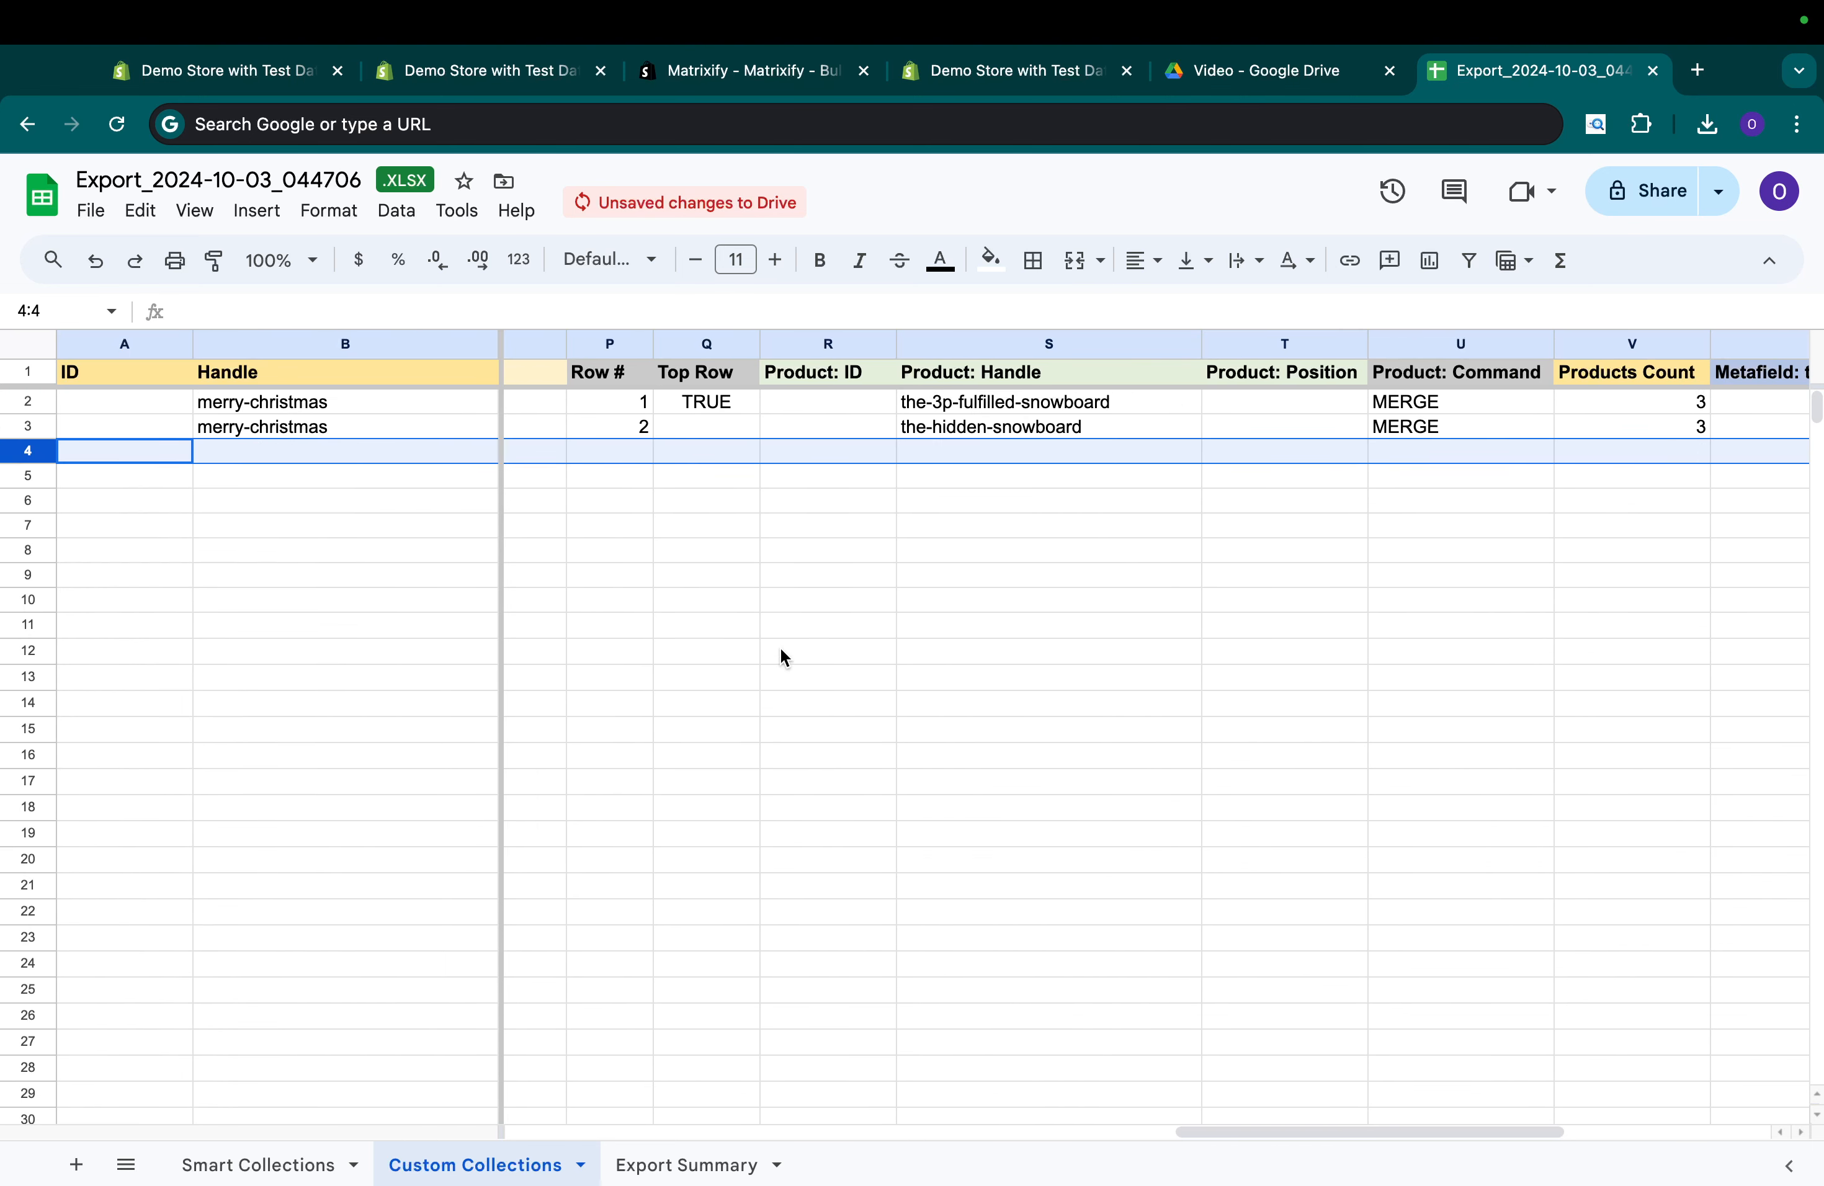
# Check the remaining columns and the titles in D2:D3, and download the Custom Collections sheet as a CSV file.
pyautogui.hscroll(5, 1036, 408)
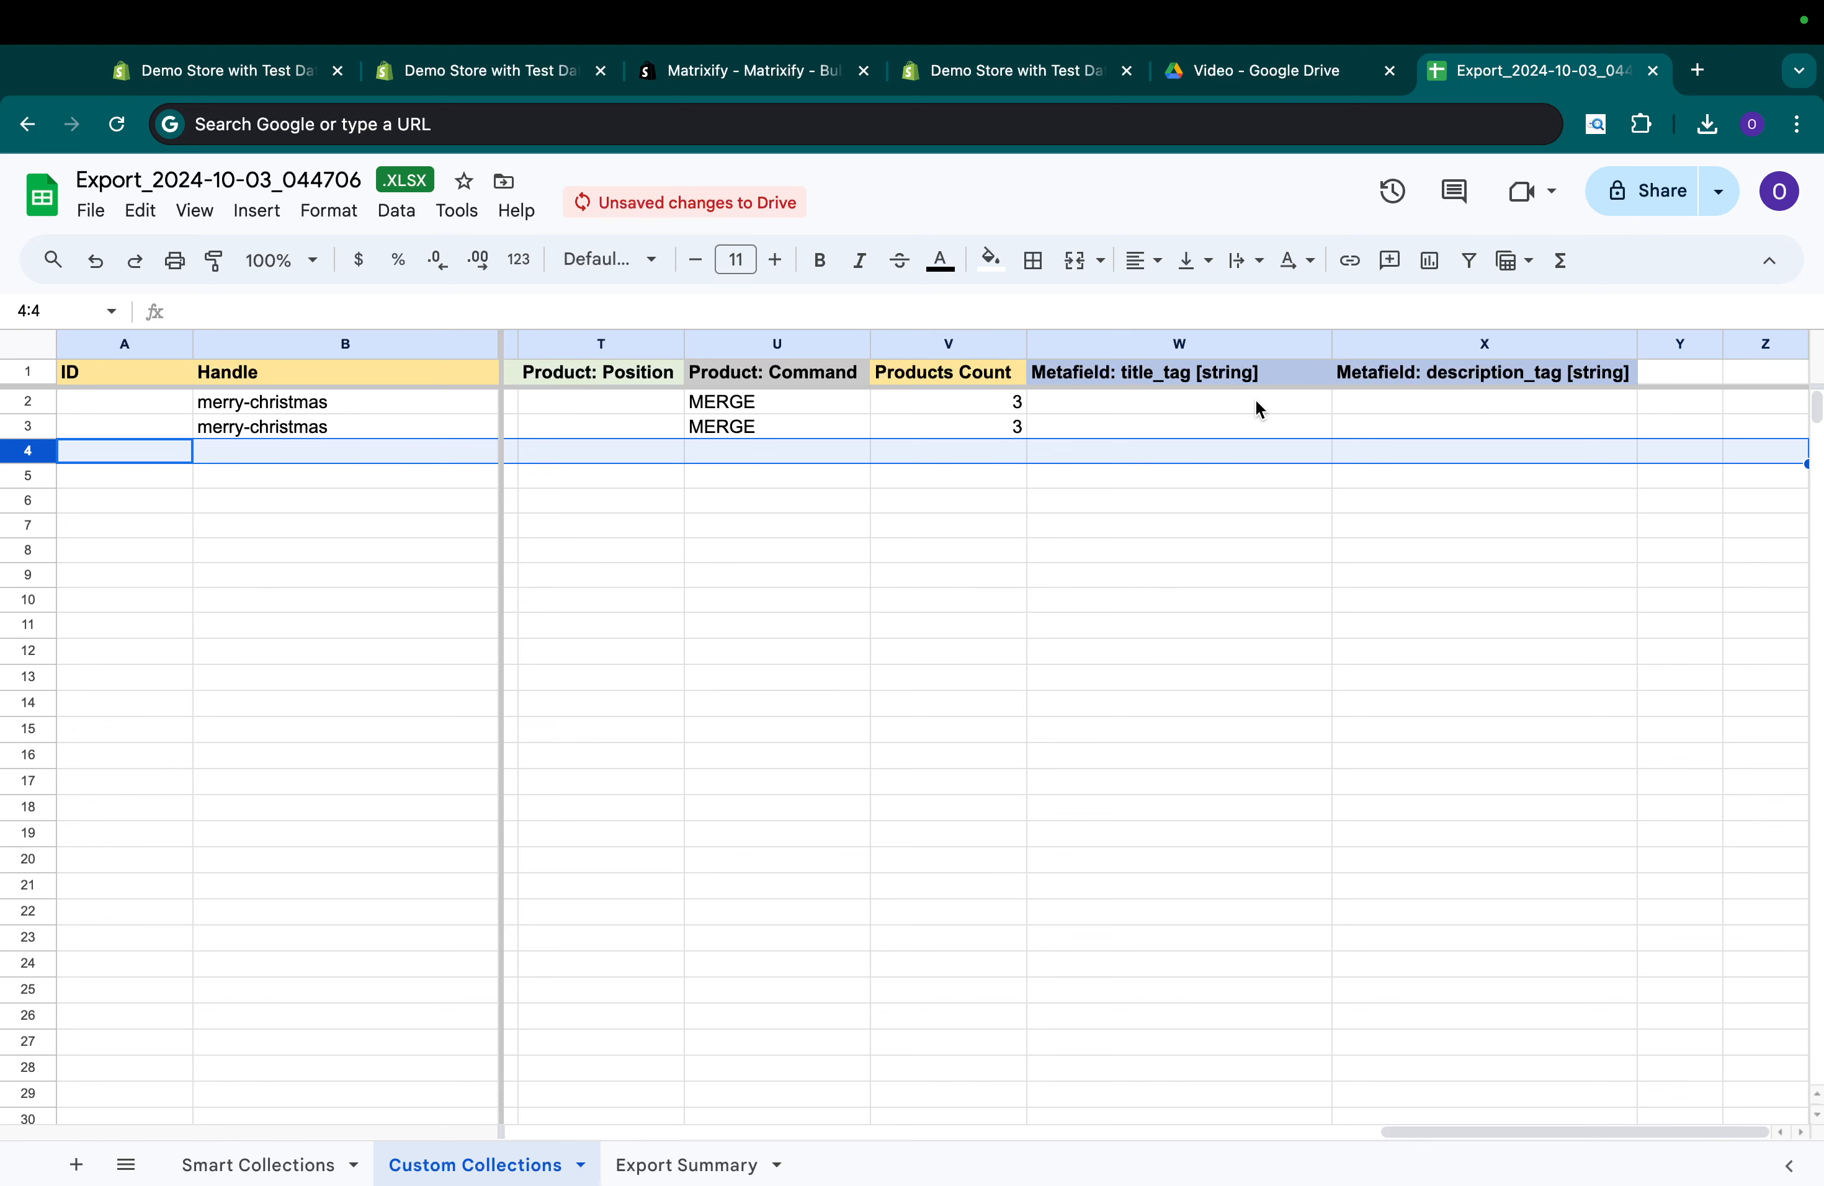
pyautogui.hscroll(-15, 1255, 399)
pyautogui.click(703, 411)
pyautogui.moveTo(703, 412); pyautogui.dragTo(703, 435)
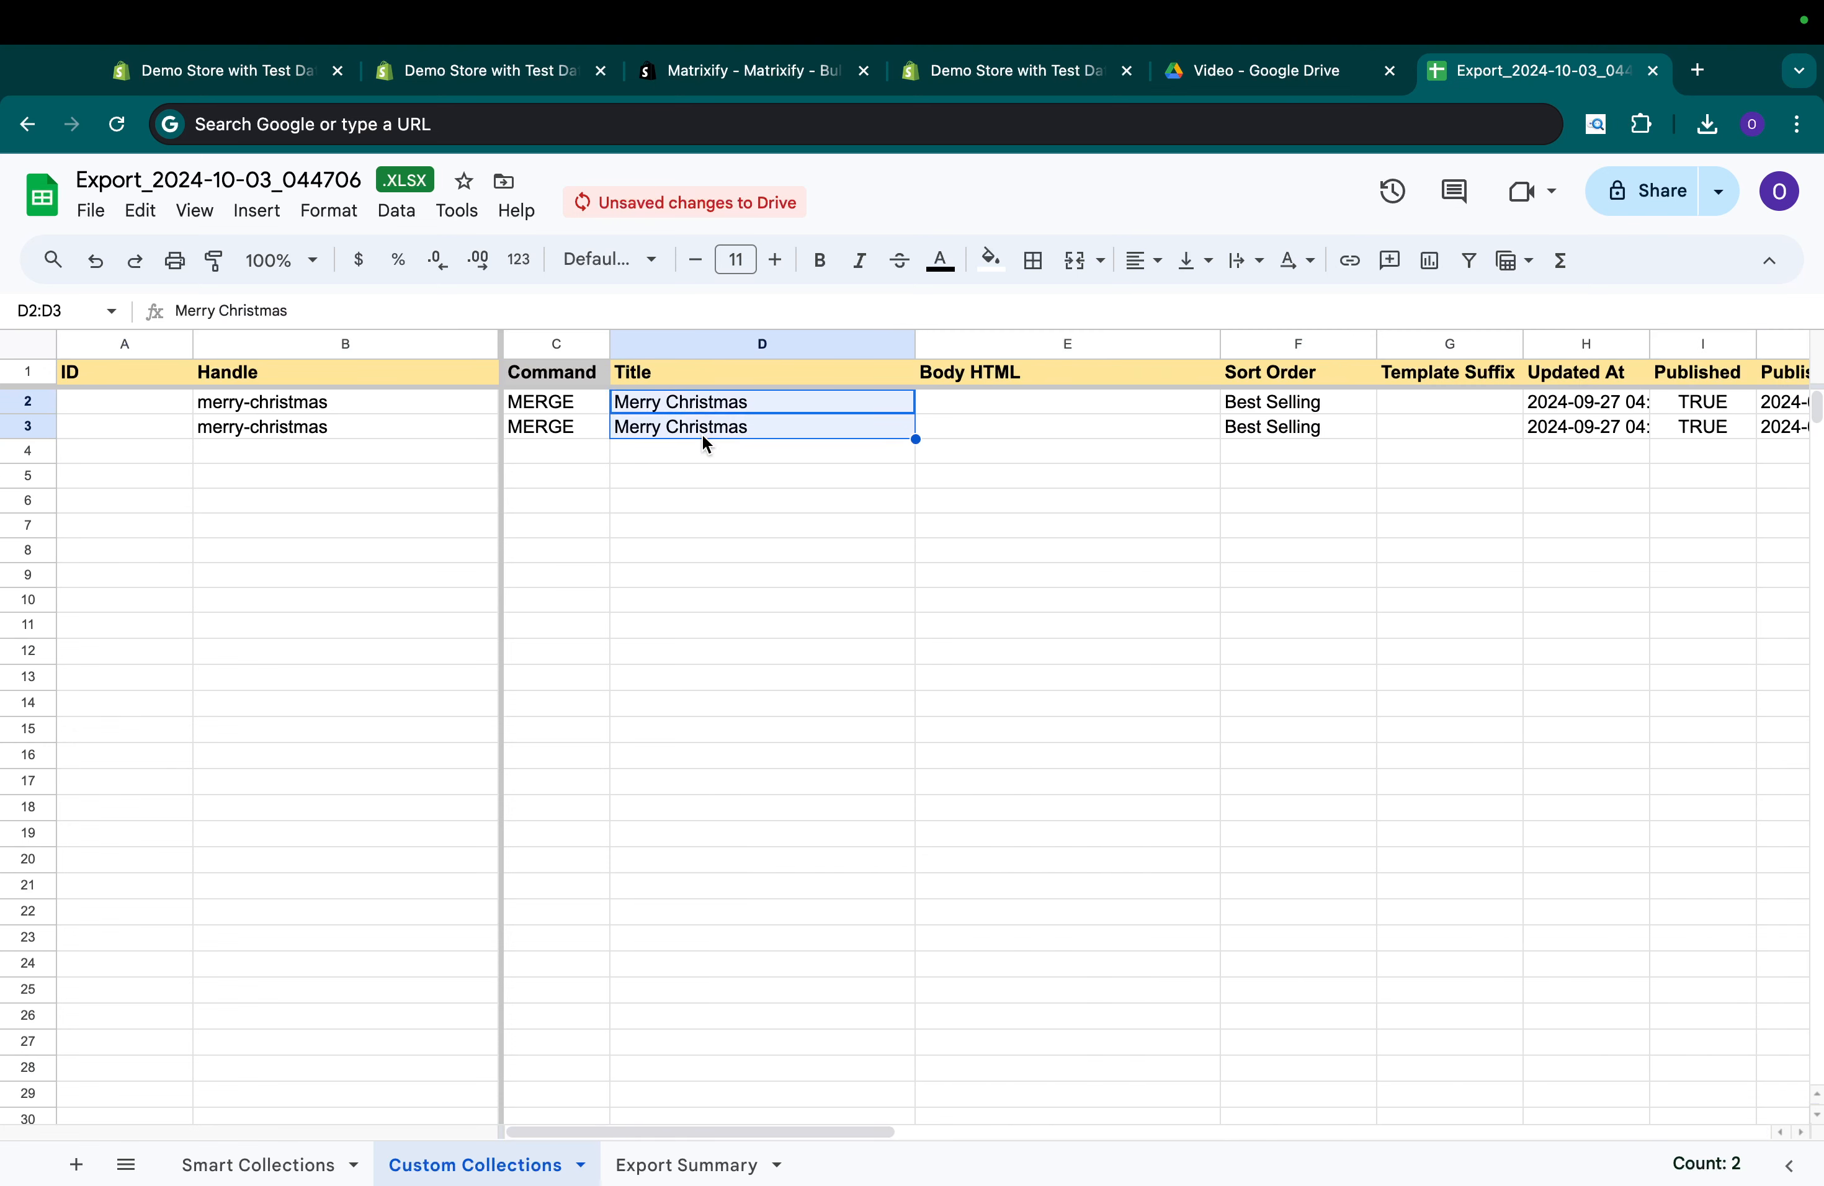
pyautogui.click(703, 475)
pyautogui.click(91, 211)
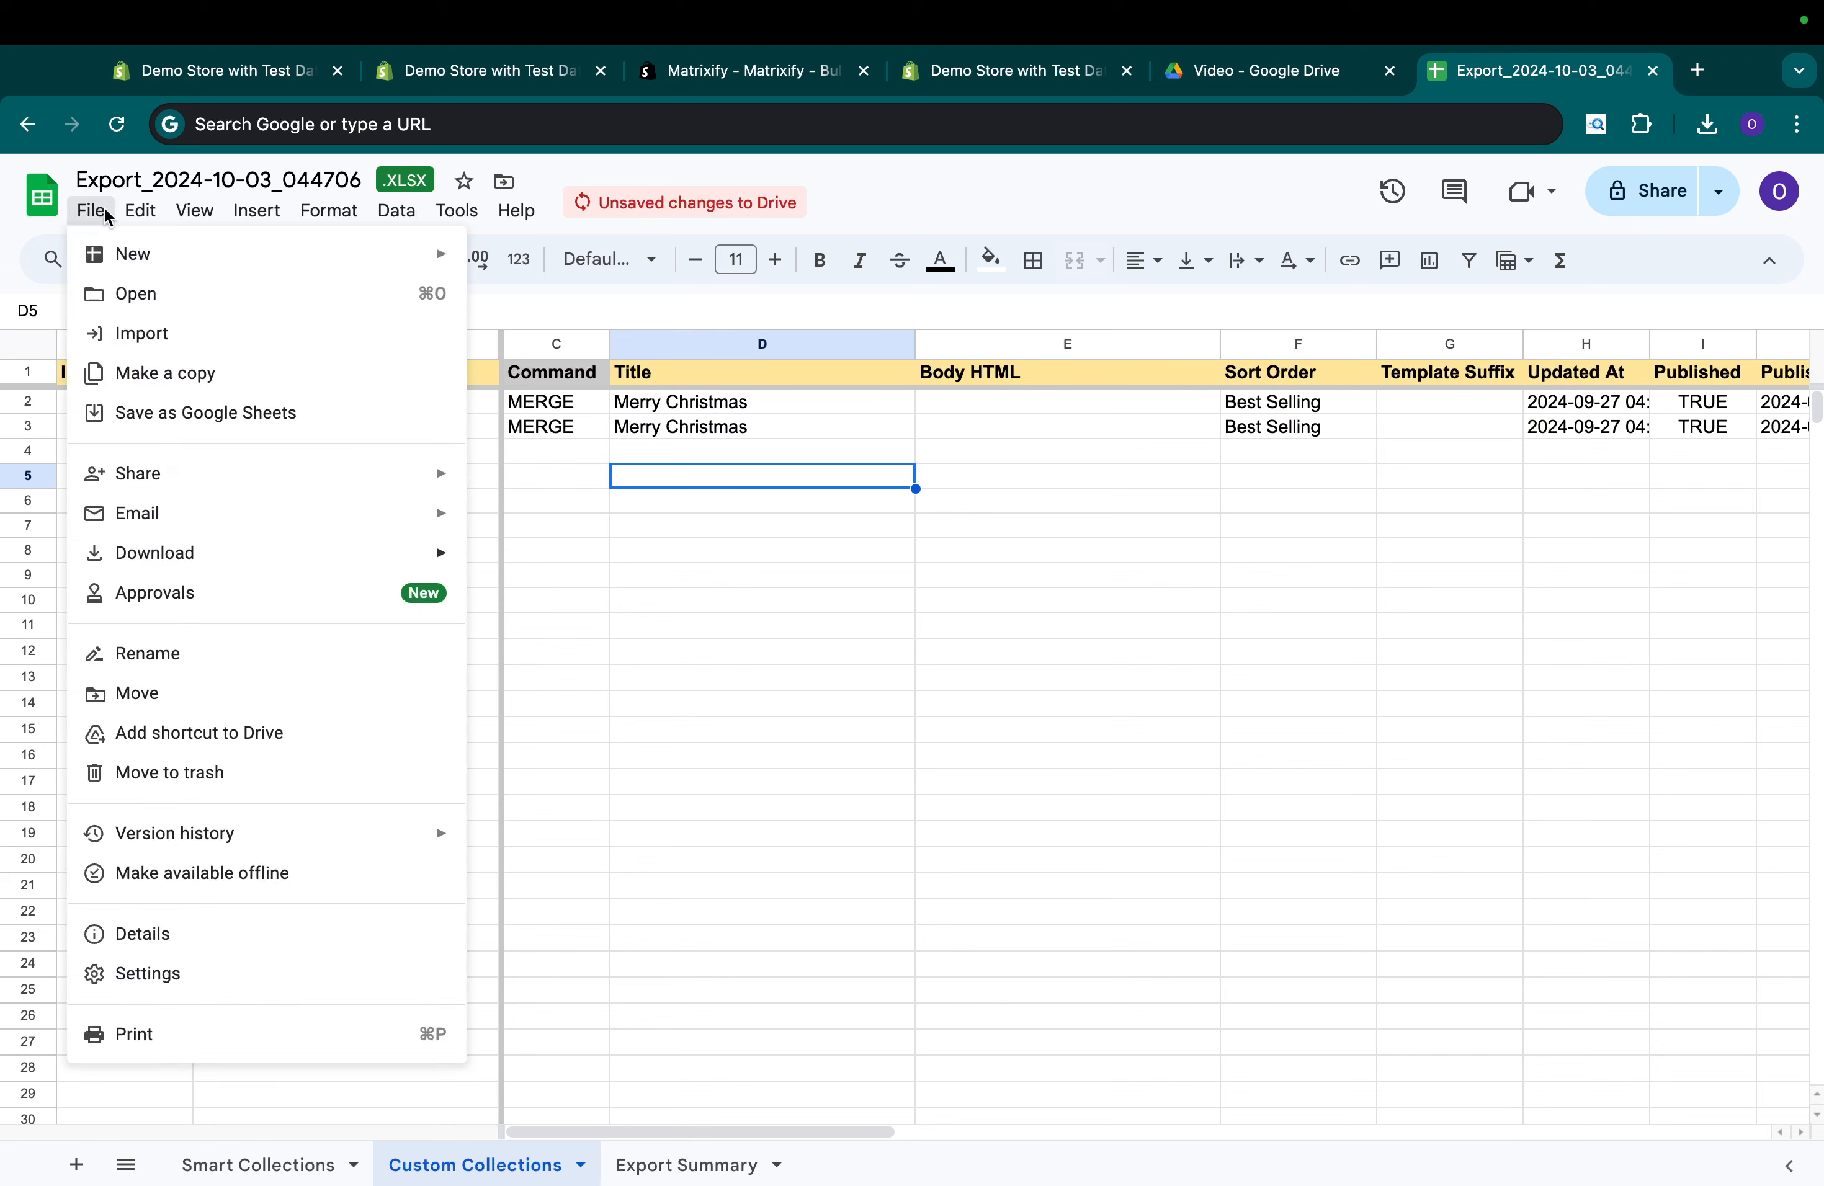
pyautogui.moveTo(395, 562)
pyautogui.click(628, 721)
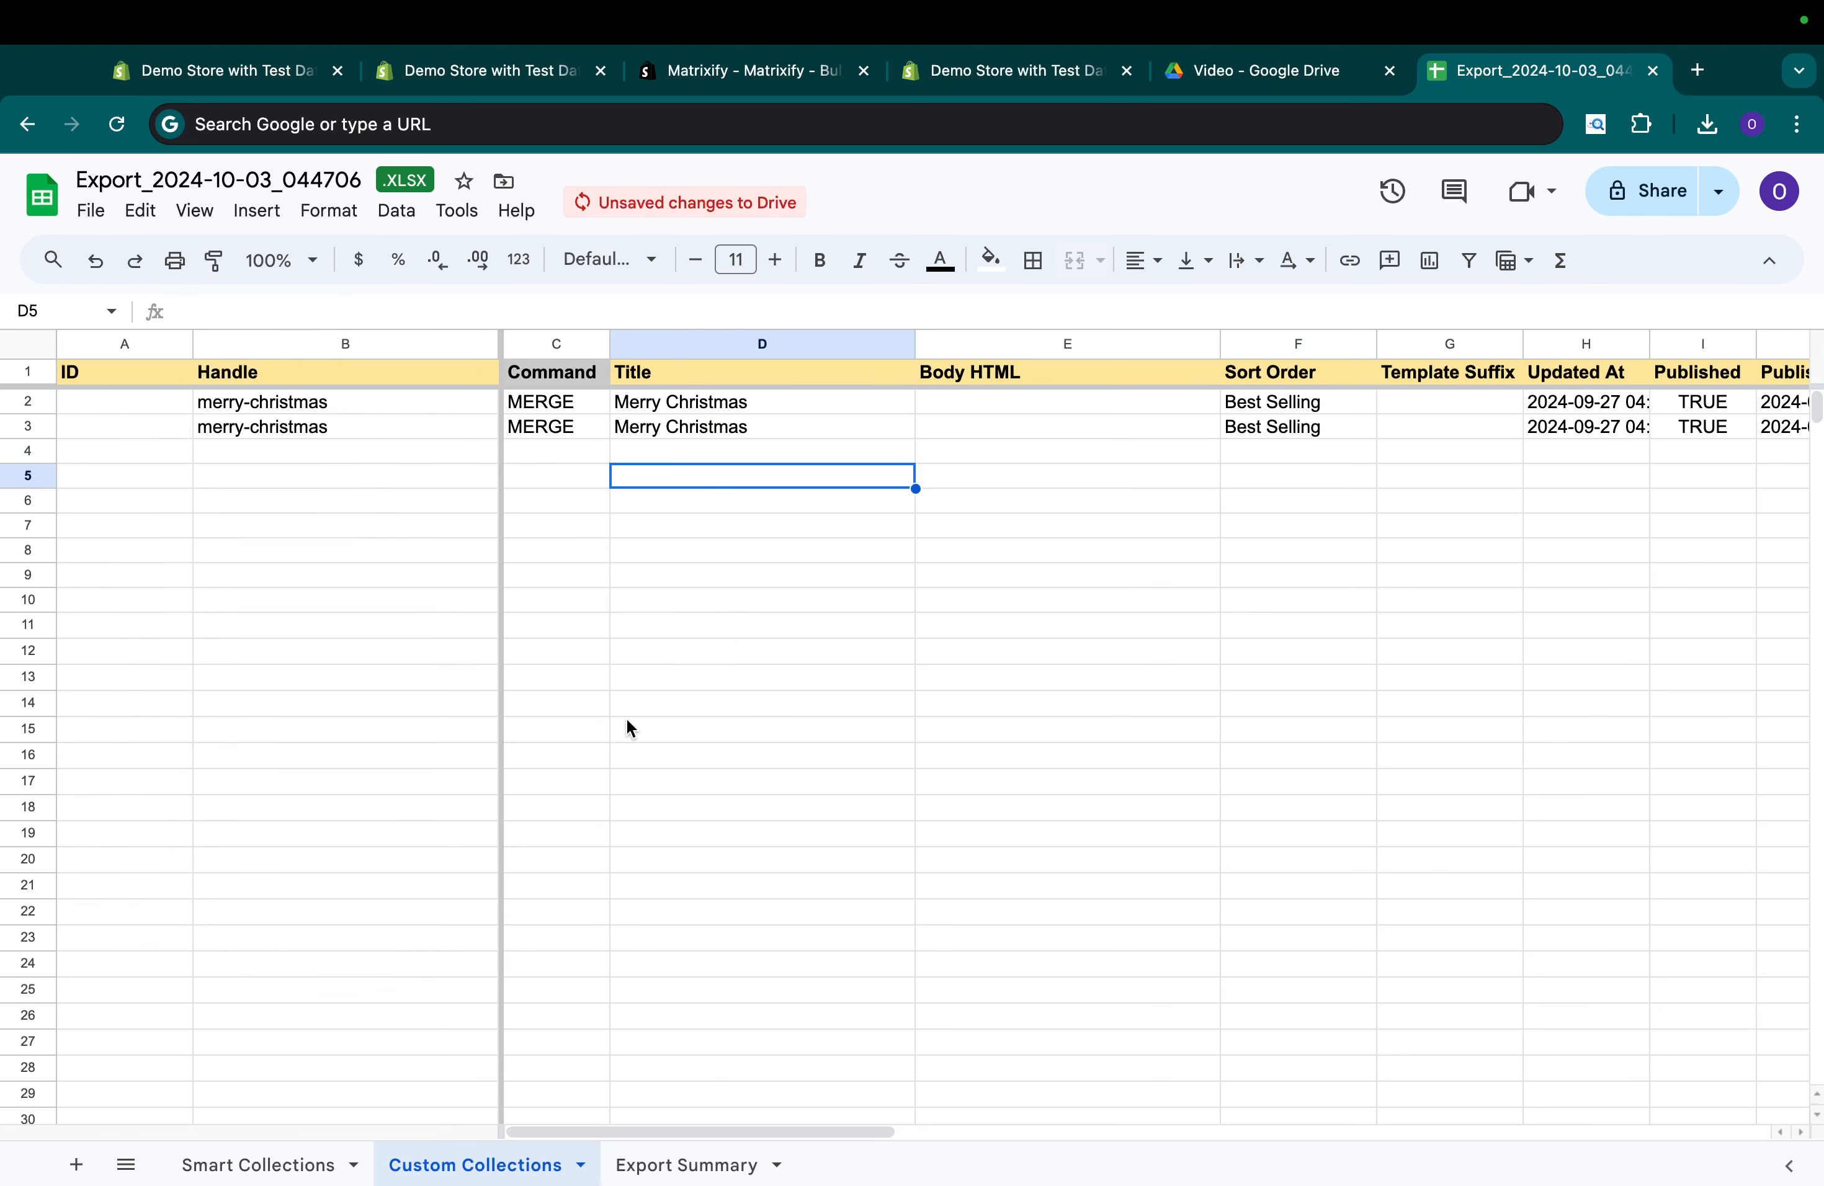
# Switch to Matrixify in Shopify, upload Export_2024-10-03_044706.xlsx - Custom Collections.csv, and run the import.
pyautogui.click(225, 71)
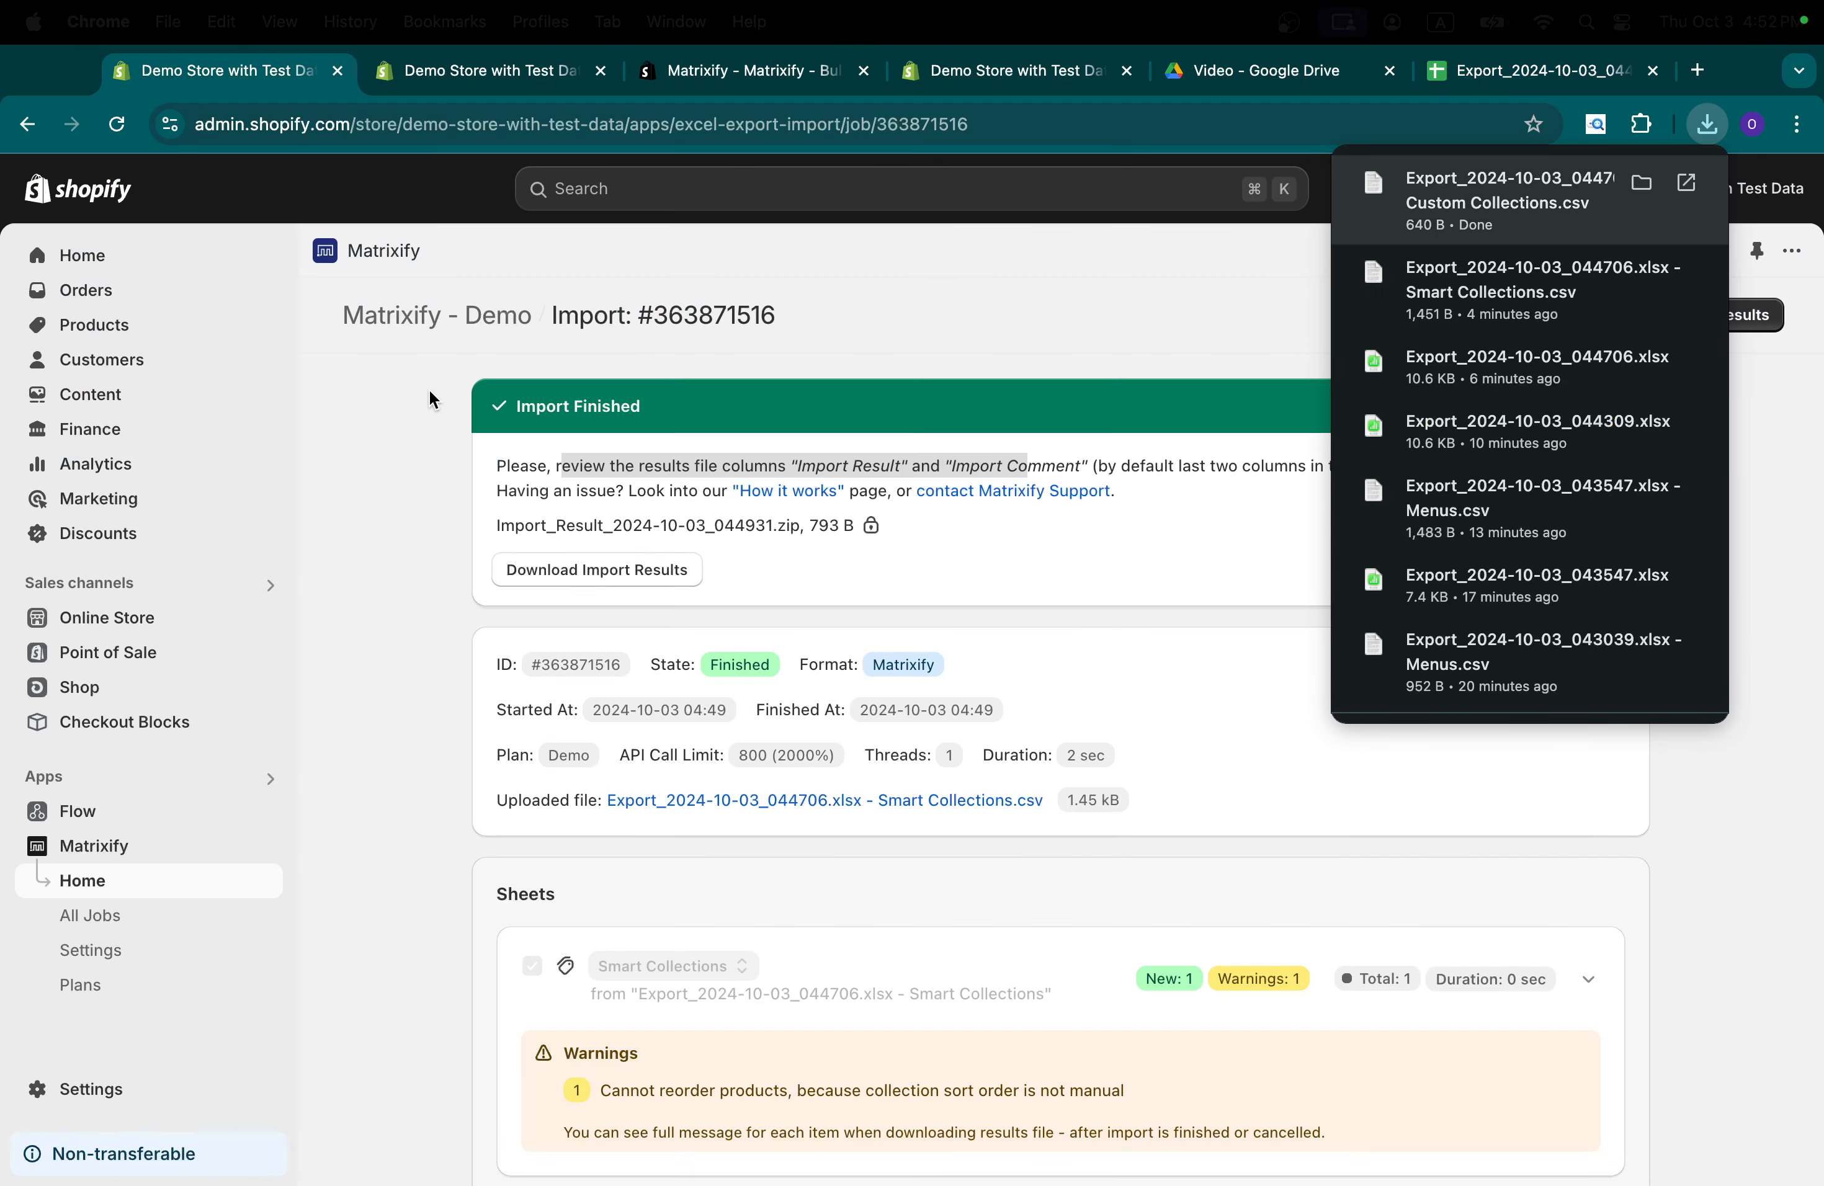
pyautogui.click(418, 315)
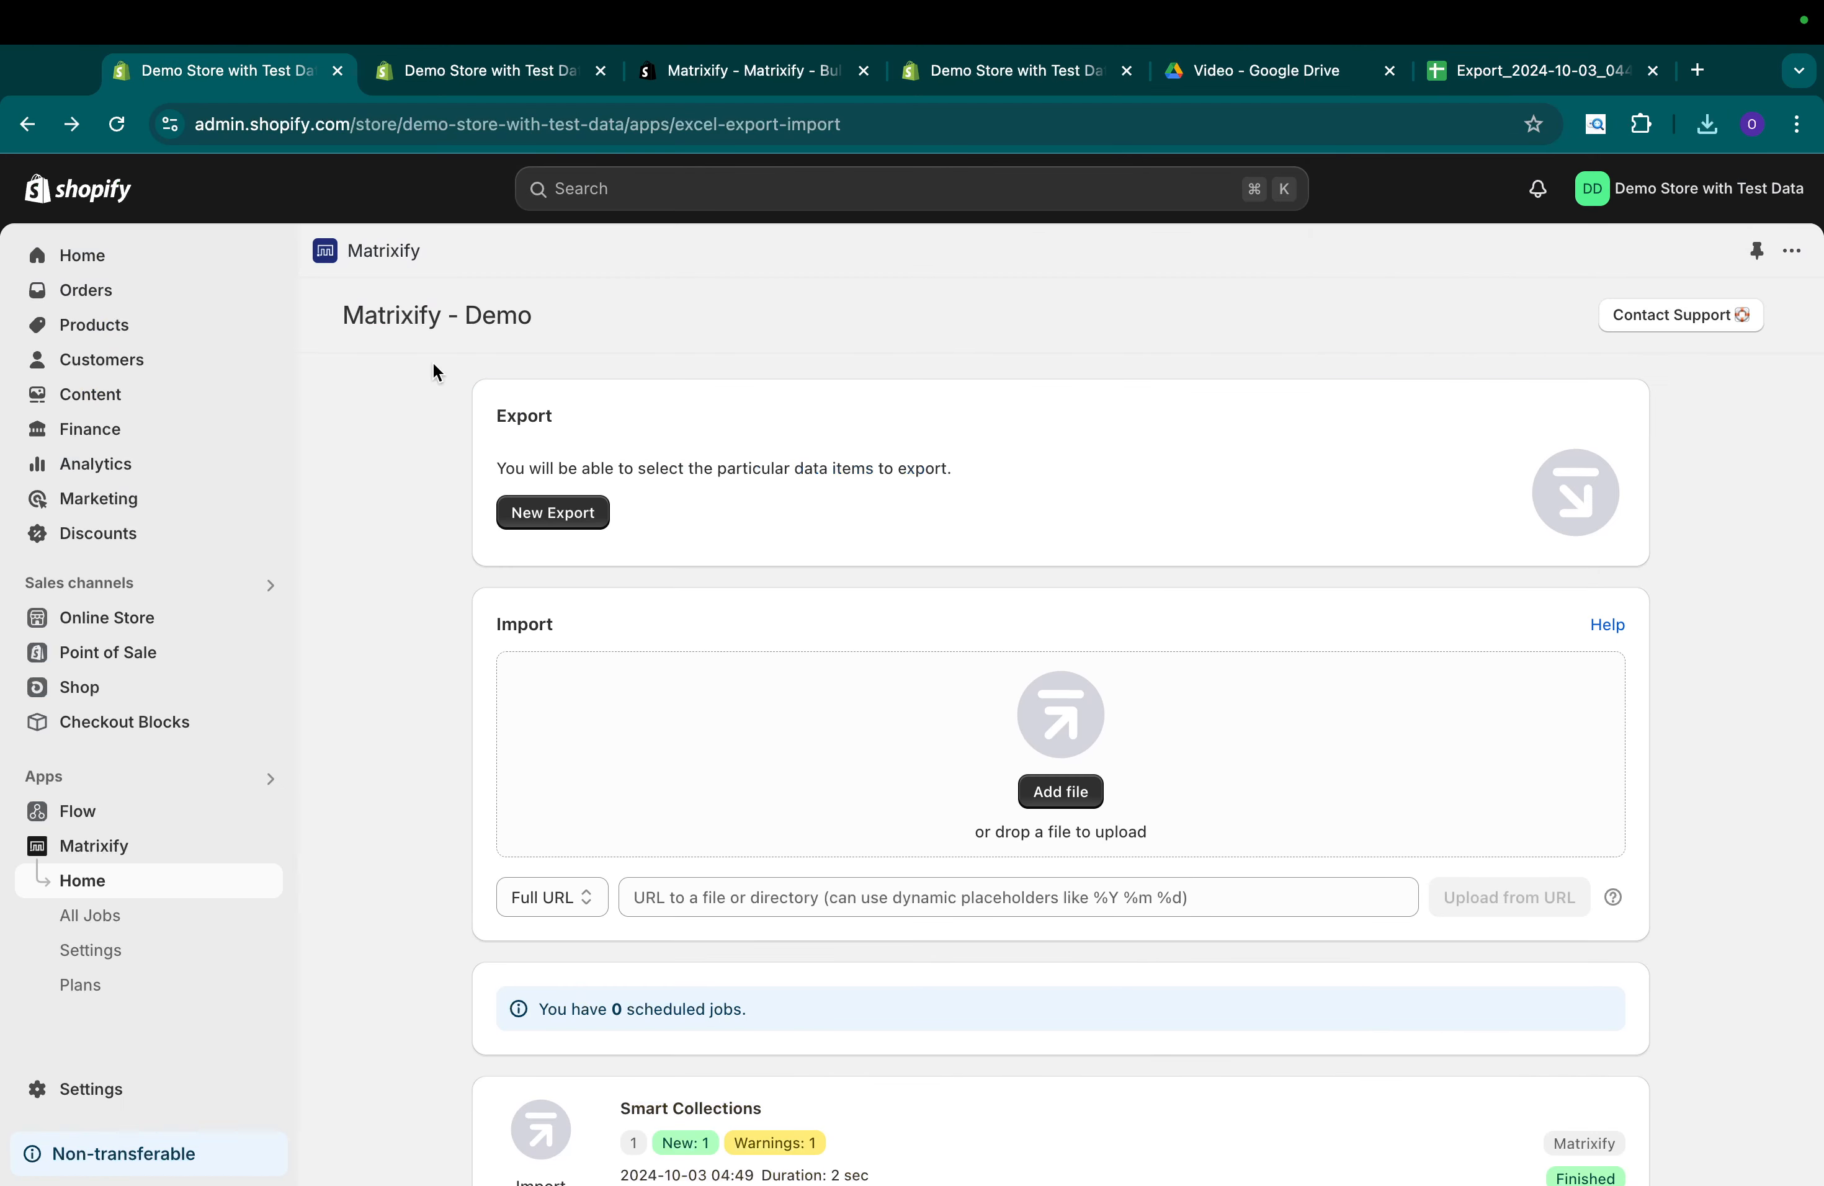
pyautogui.click(1080, 784)
pyautogui.doubleClick(1077, 514)
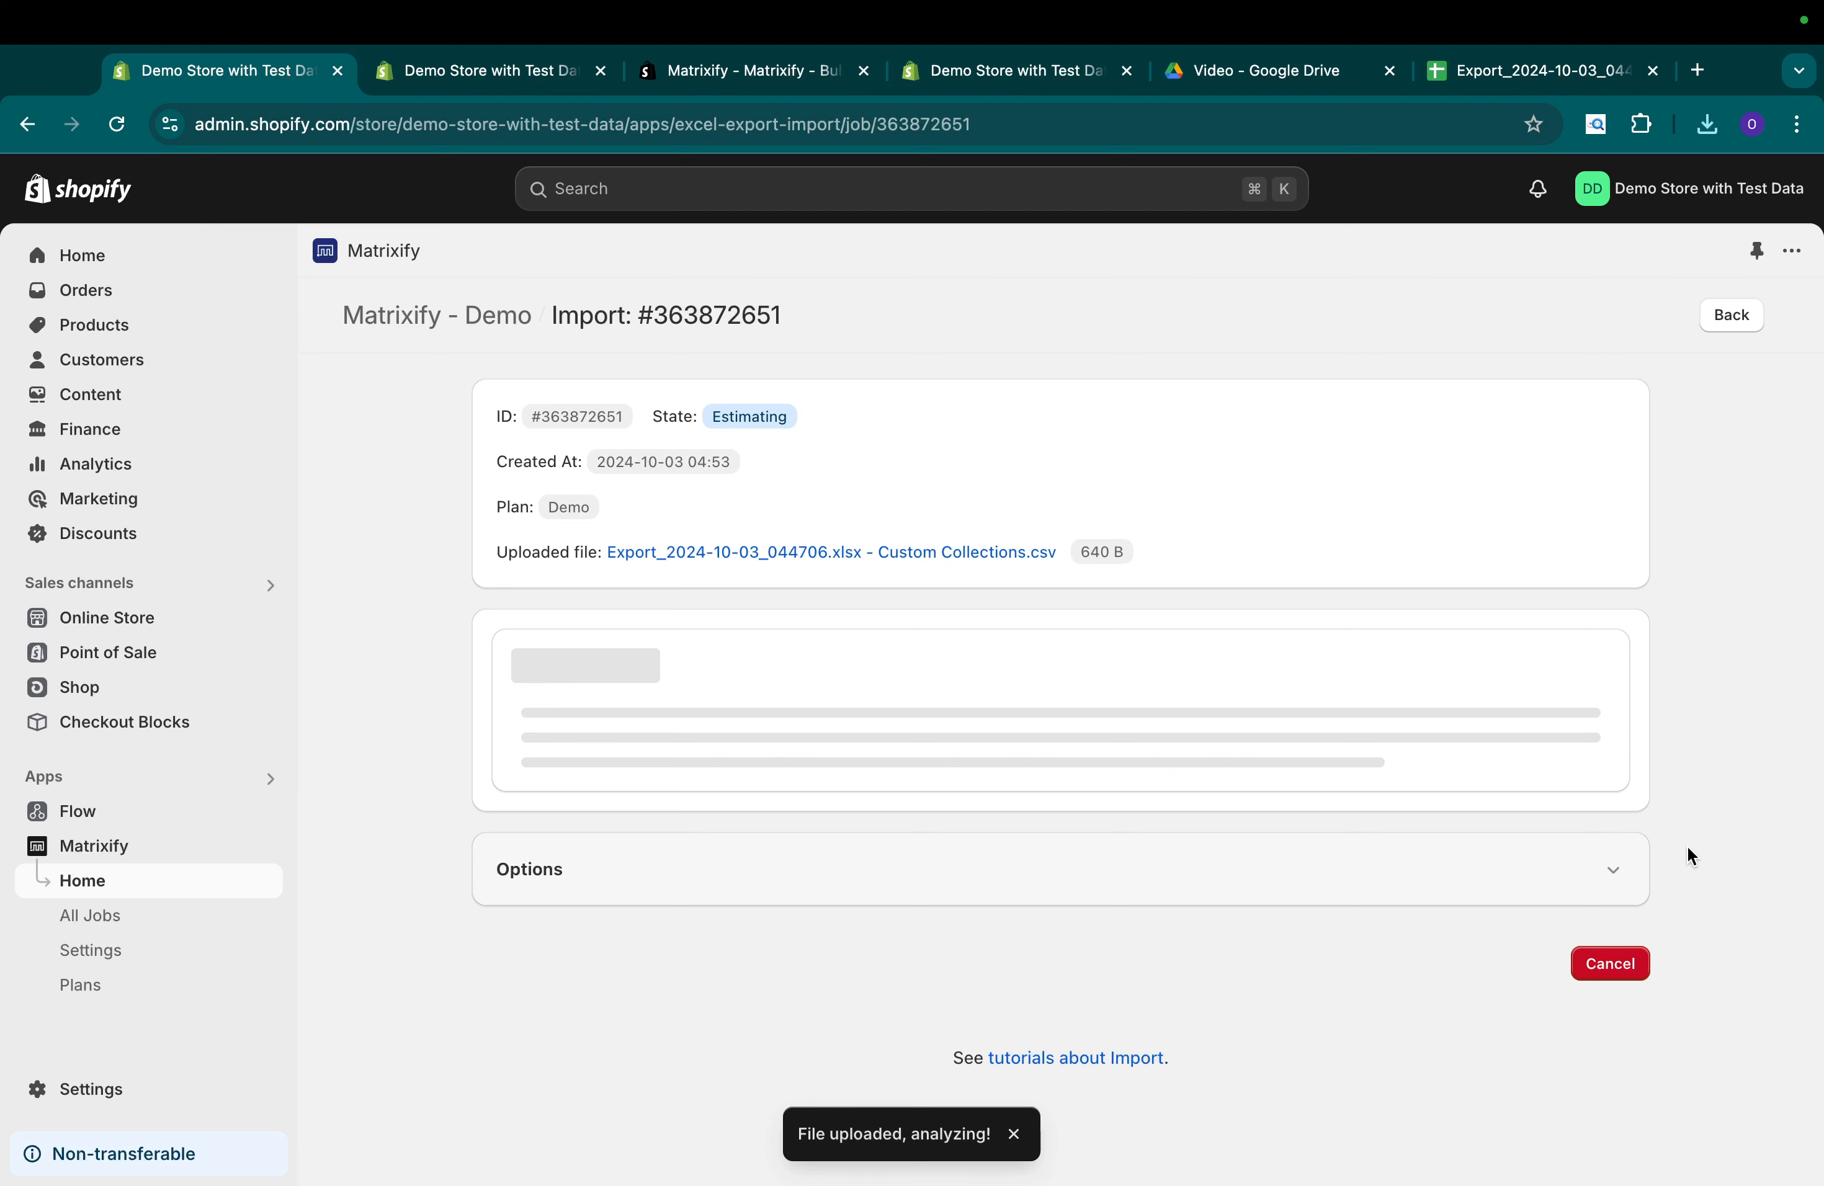
pyautogui.click(1613, 1007)
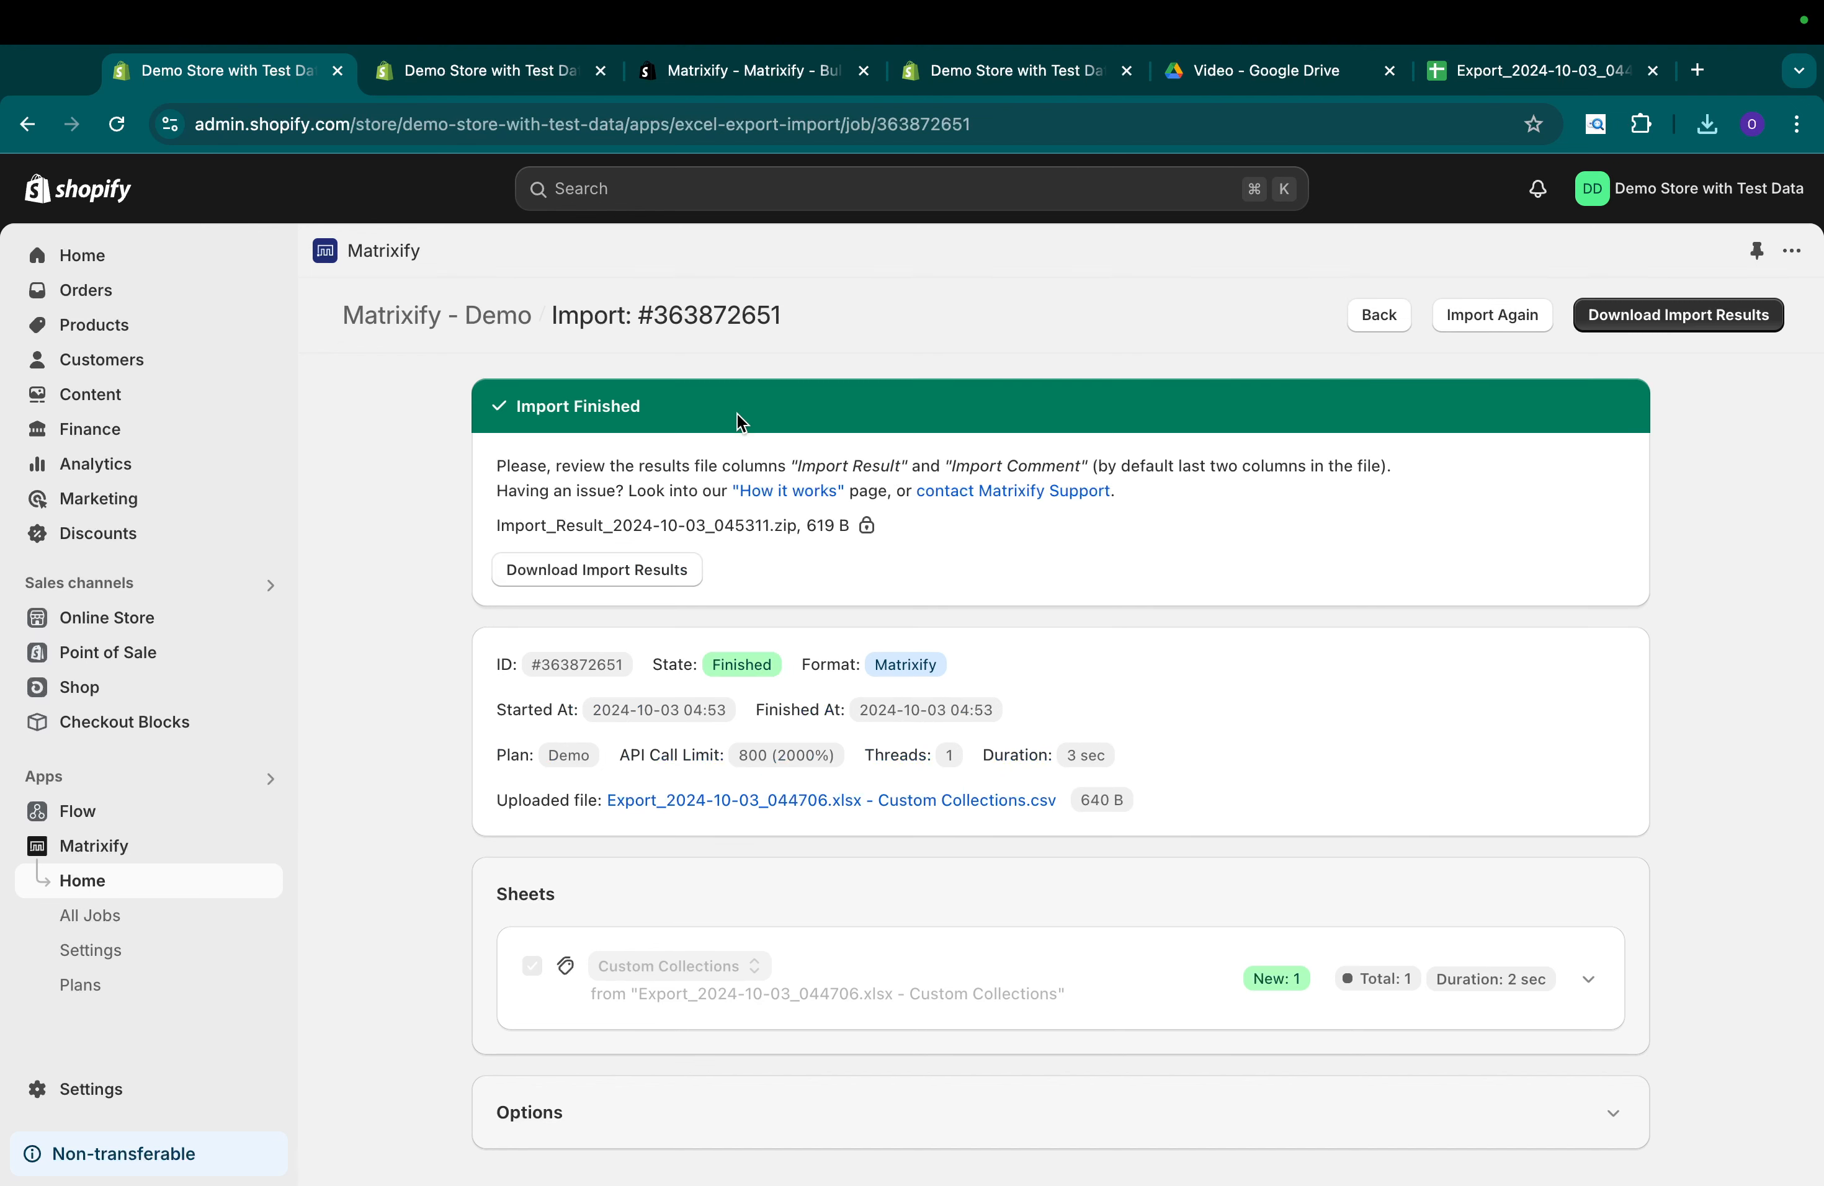
pyautogui.moveTo(561, 466); pyautogui.dragTo(1205, 497)
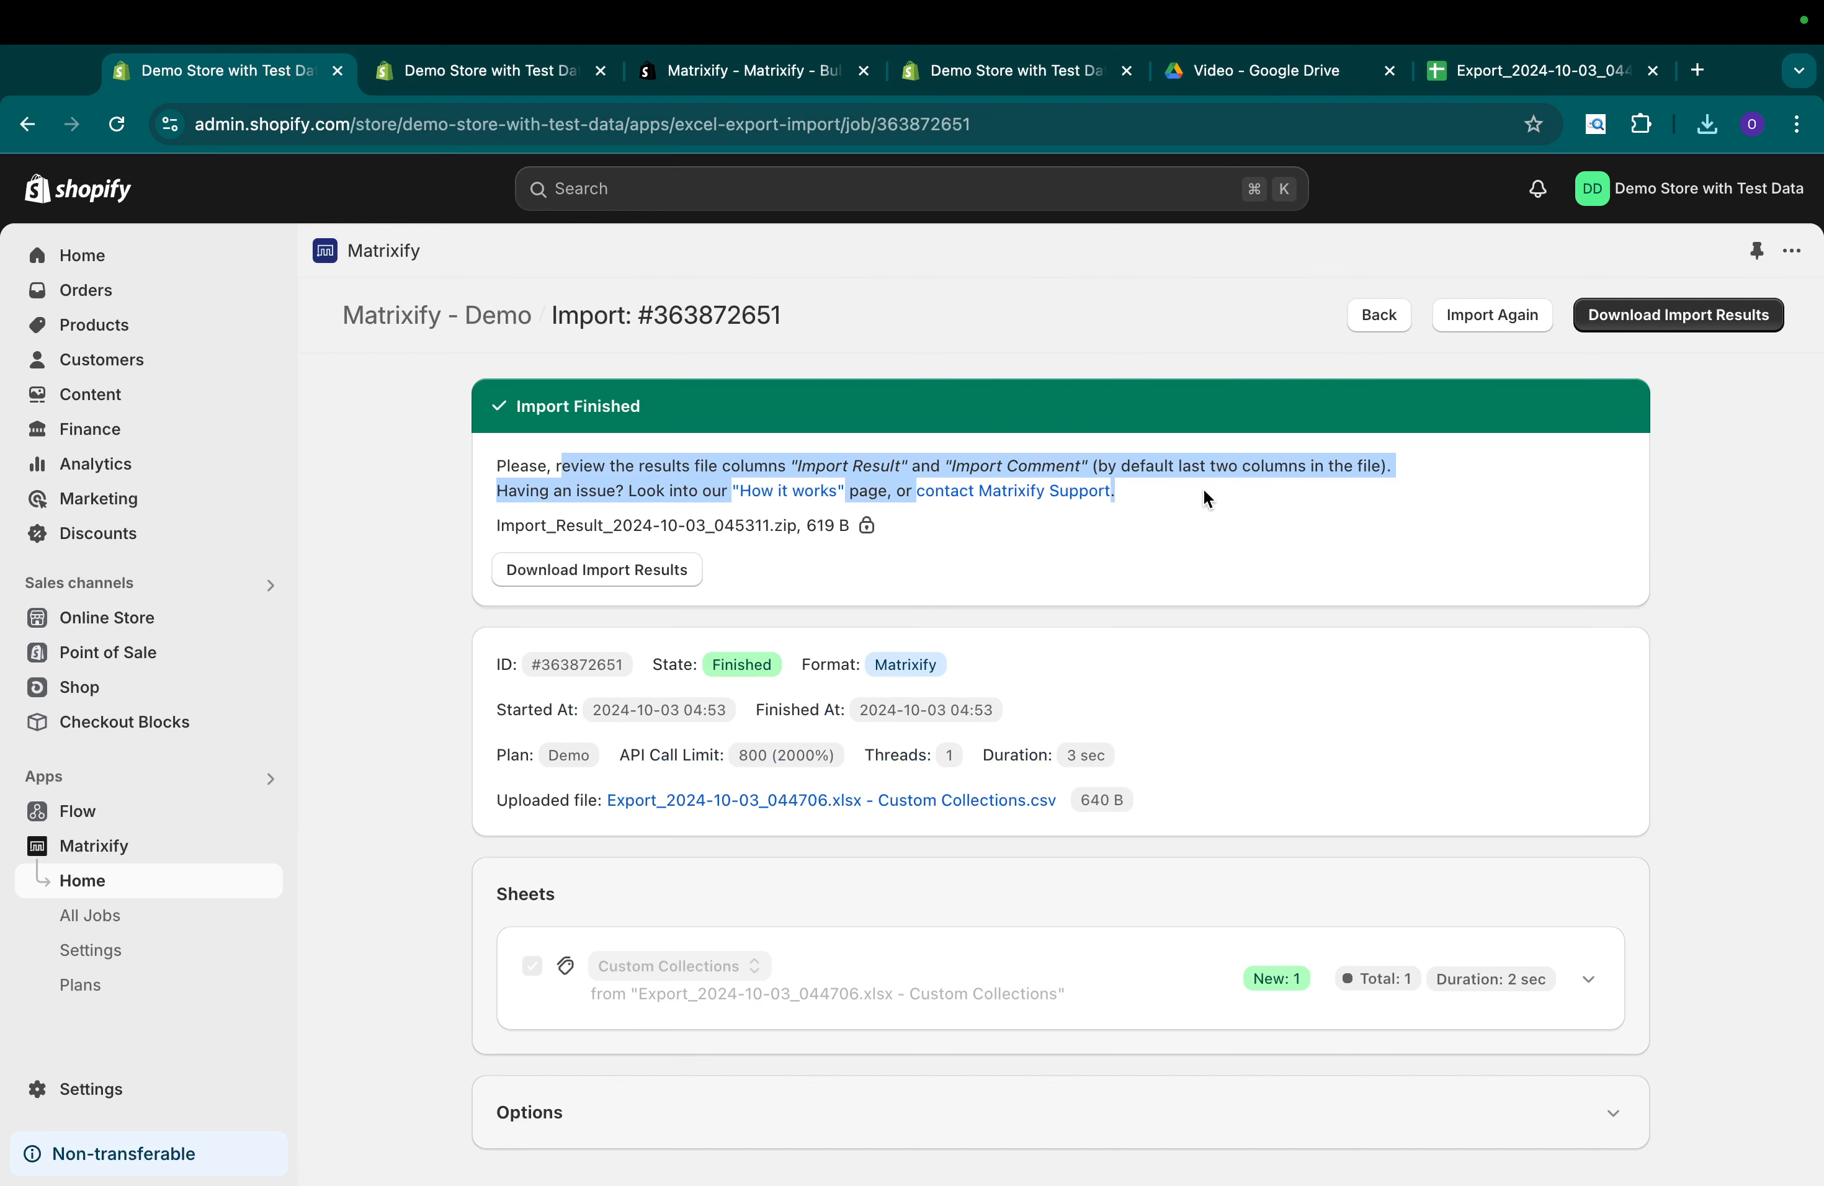
# Open the Merry Christmas collection in Shopify's collections and check its title and products.
pyautogui.click(122, 324)
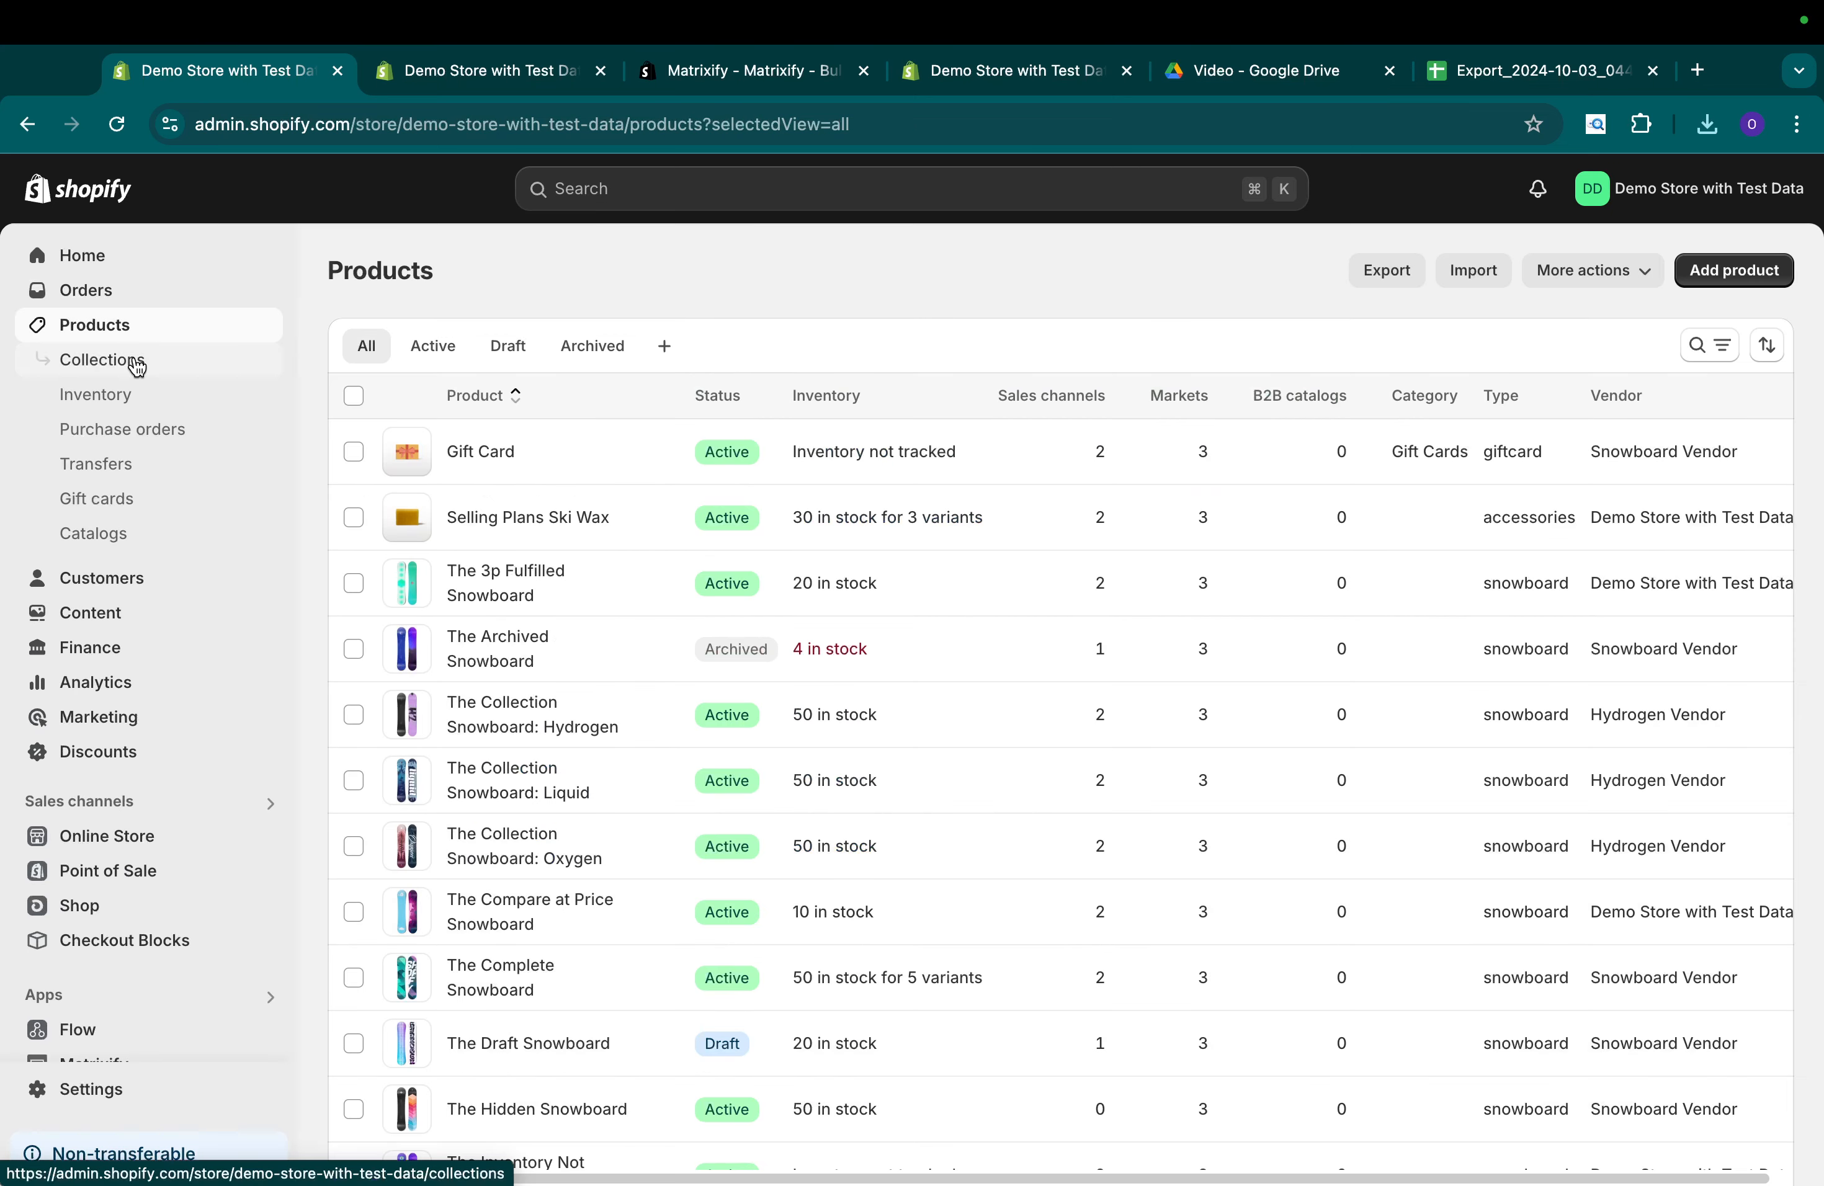
pyautogui.click(137, 360)
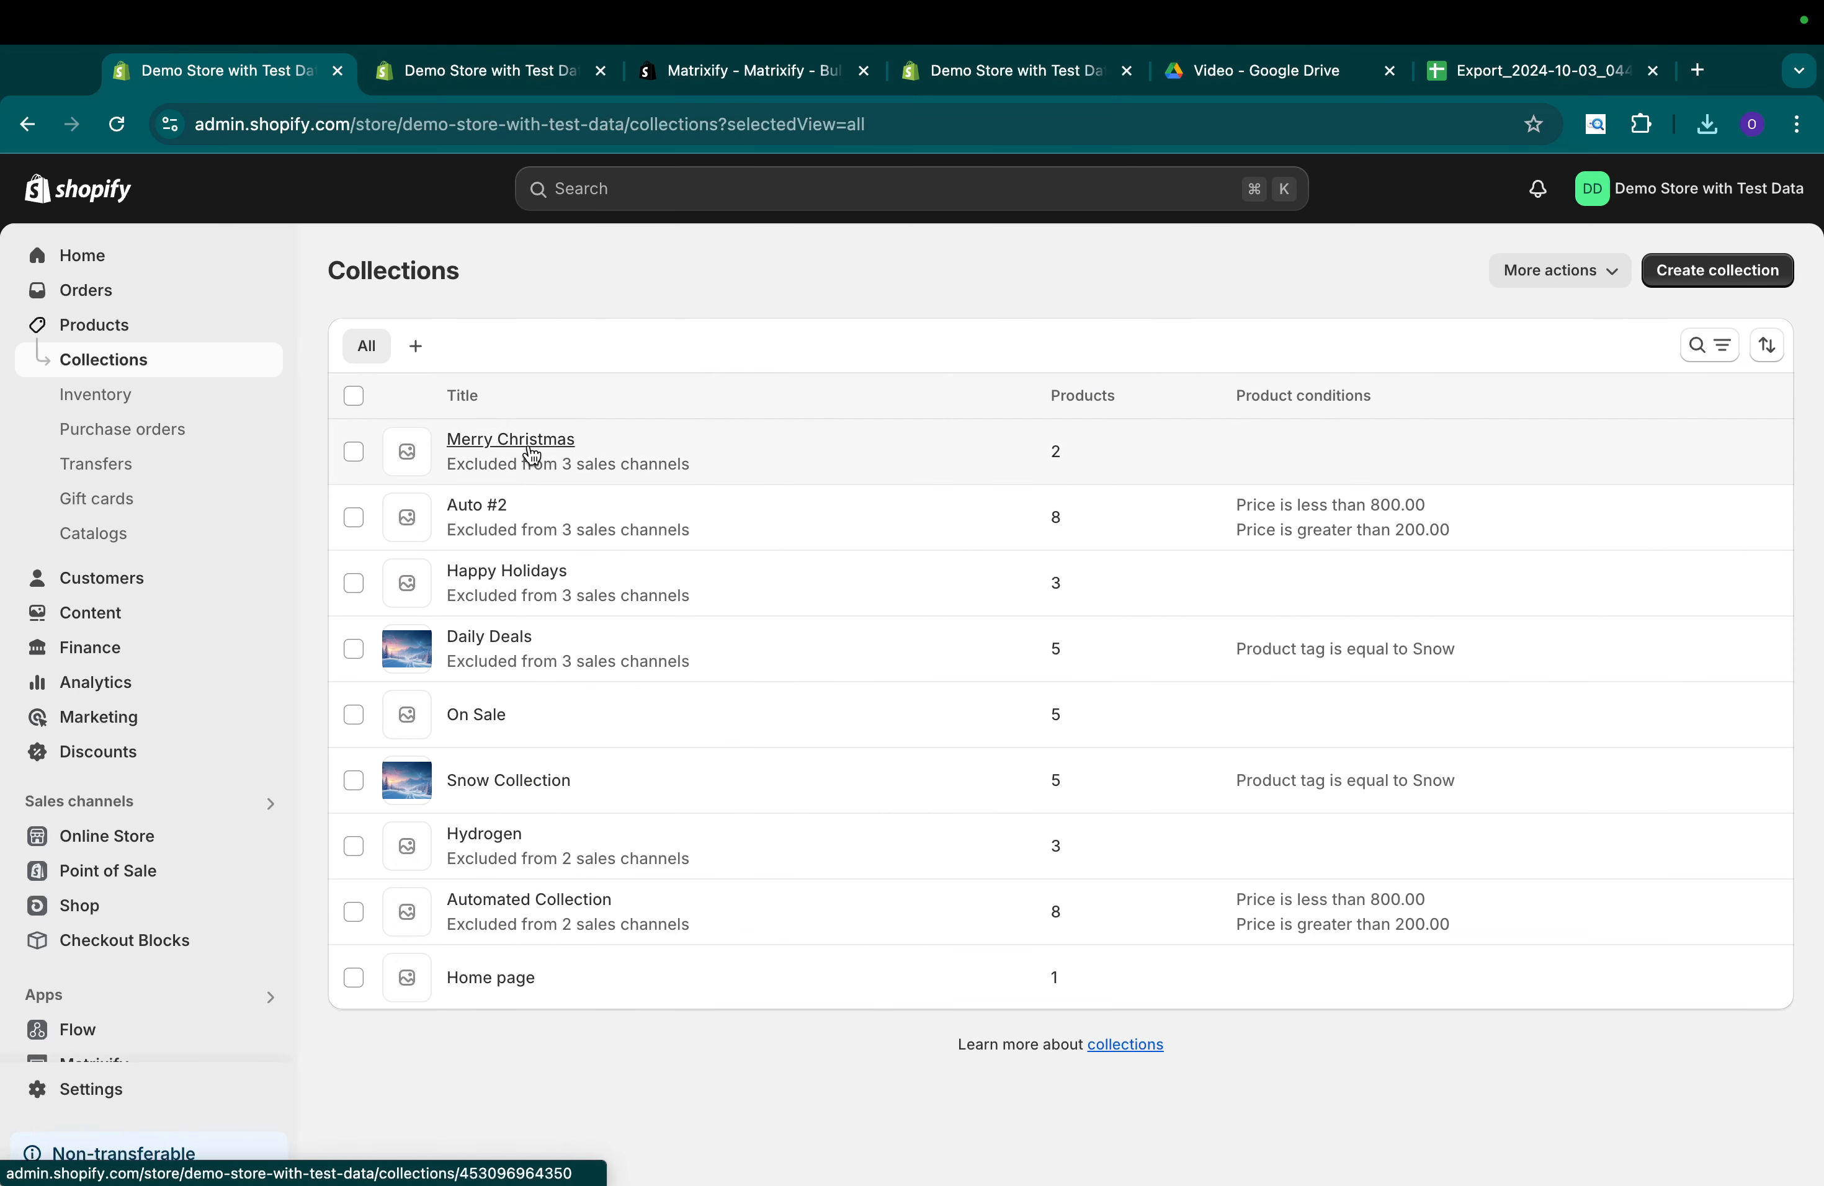
pyautogui.click(532, 454)
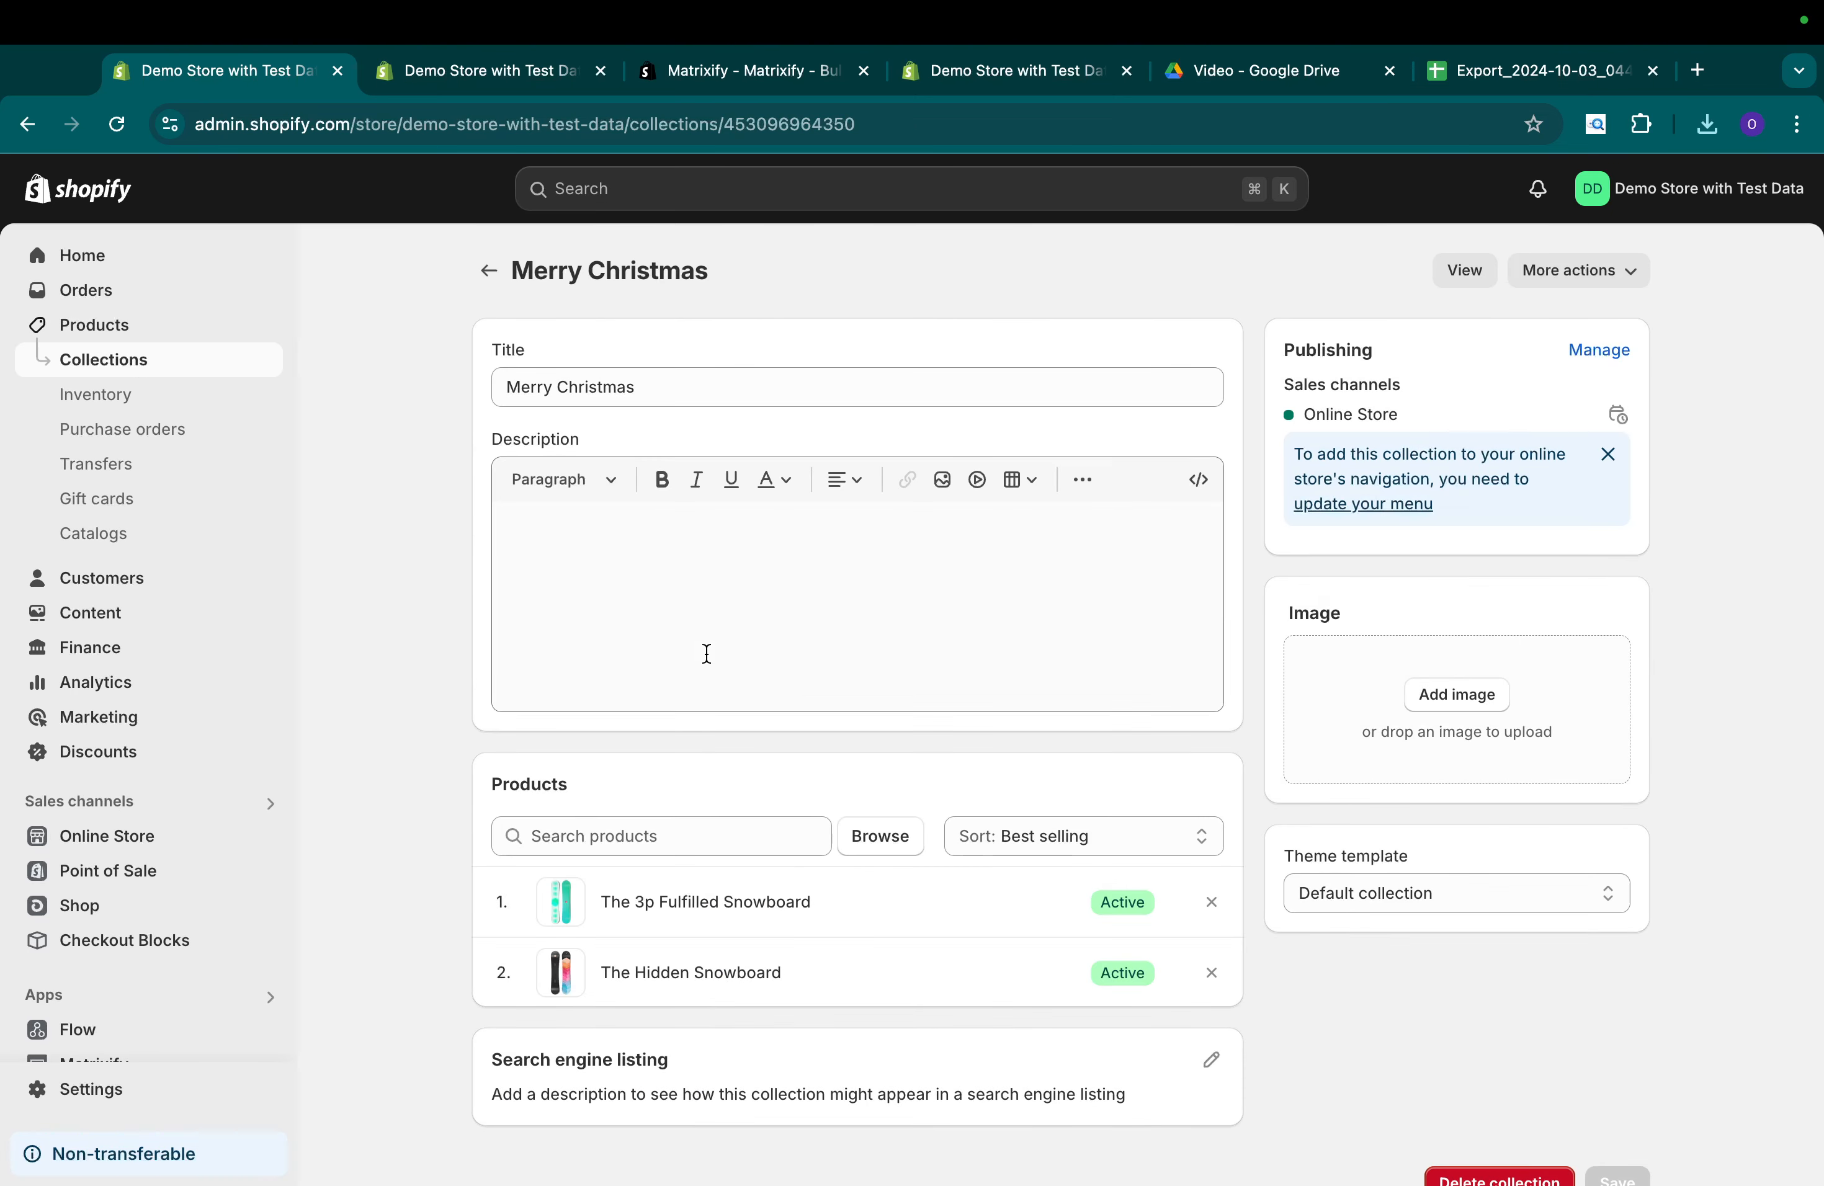
pyautogui.scroll(-1, 765, 800)
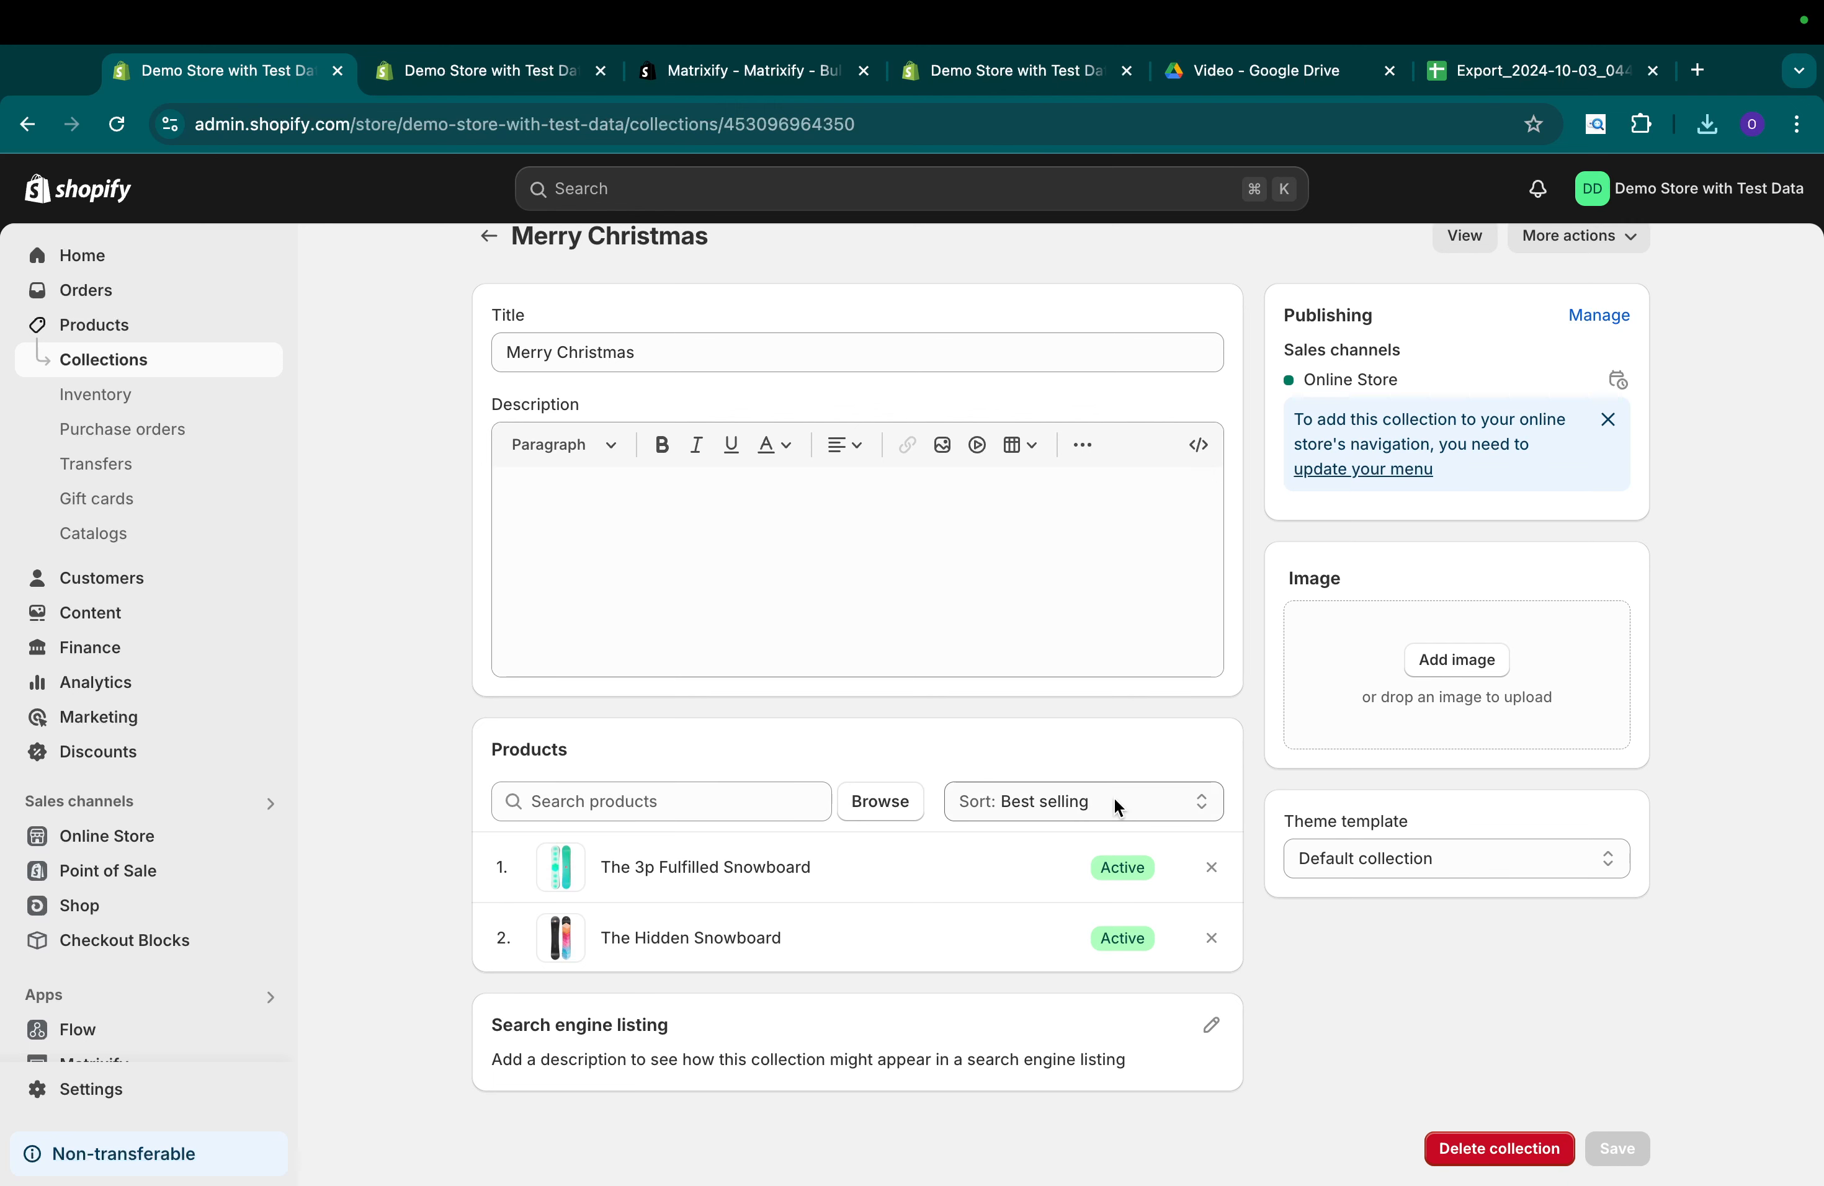